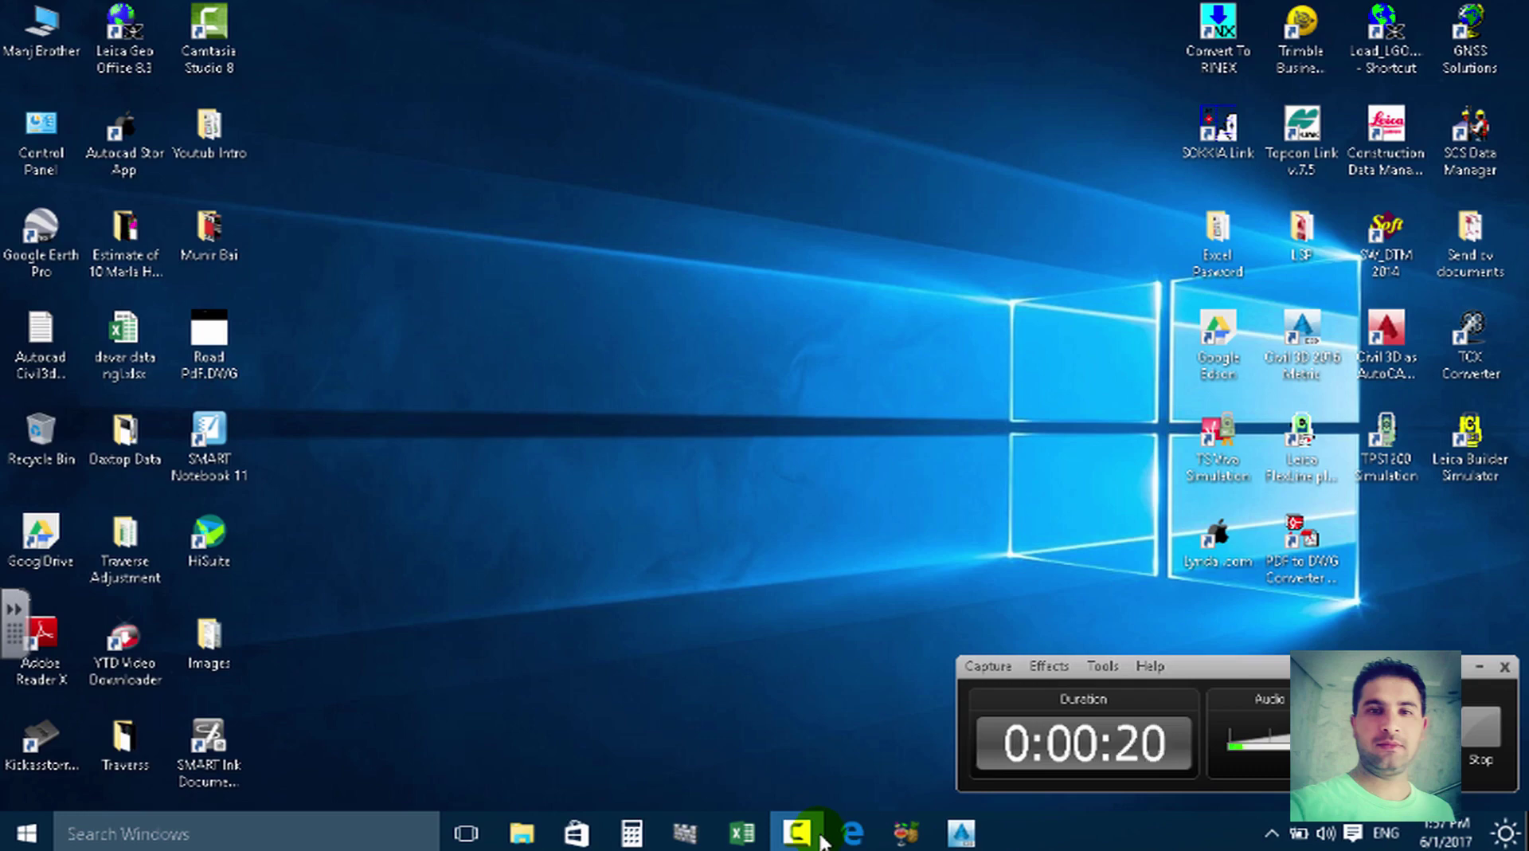
{"action": "left_click", "coordinate": [961, 832]}
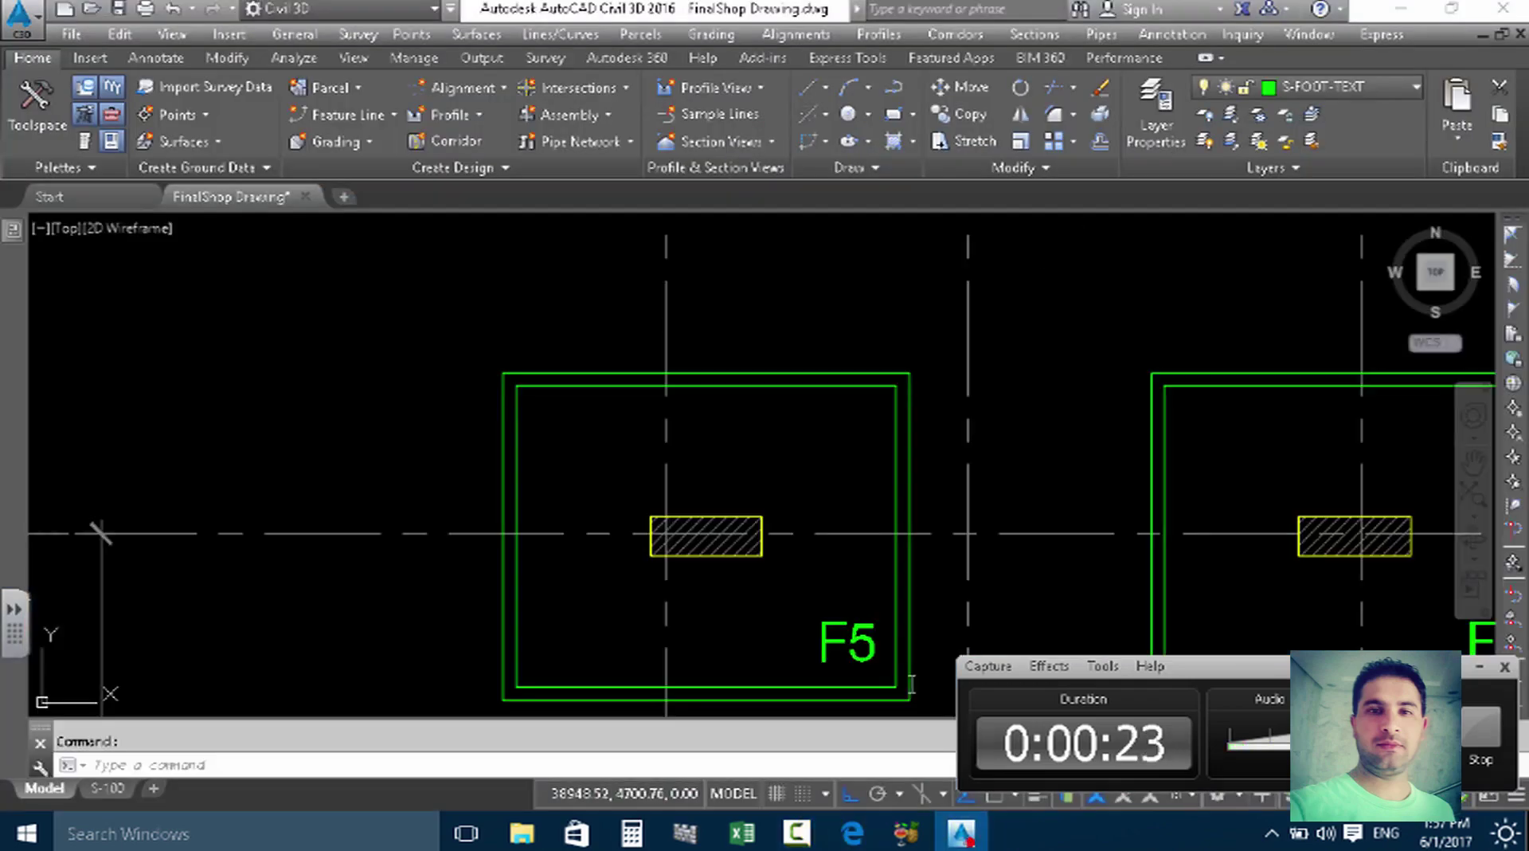
{"action": "scroll", "coordinate": [580, 406], "scroll_direction": "down", "scroll_amount": 3}
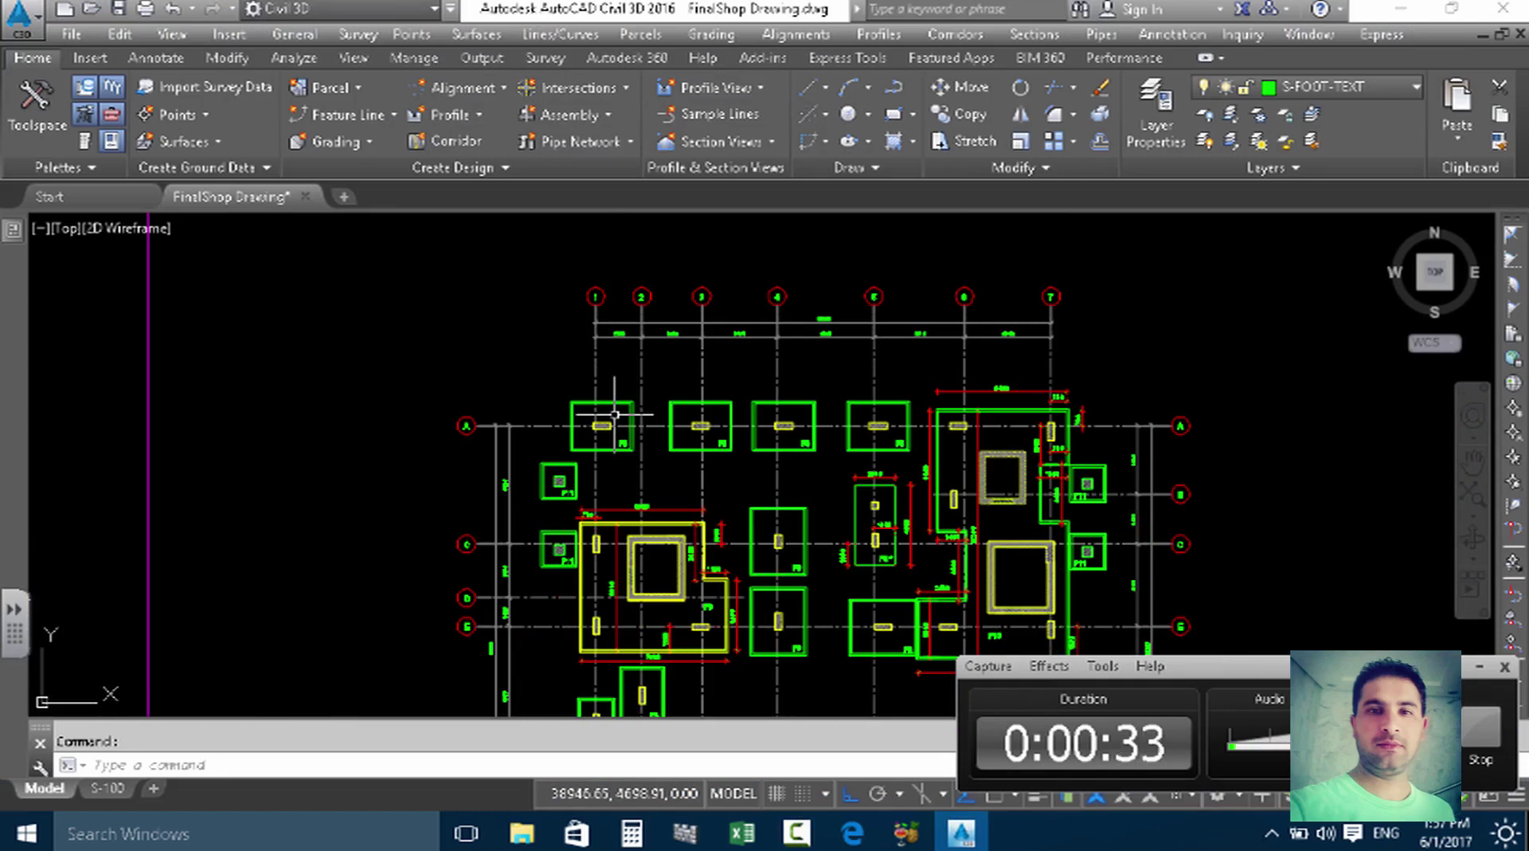
{"action": "scroll", "coordinate": [581, 406], "scroll_direction": "up", "scroll_amount": 5}
{"action": "scroll", "coordinate": [525, 374], "scroll_direction": "down", "scroll_amount": 3}
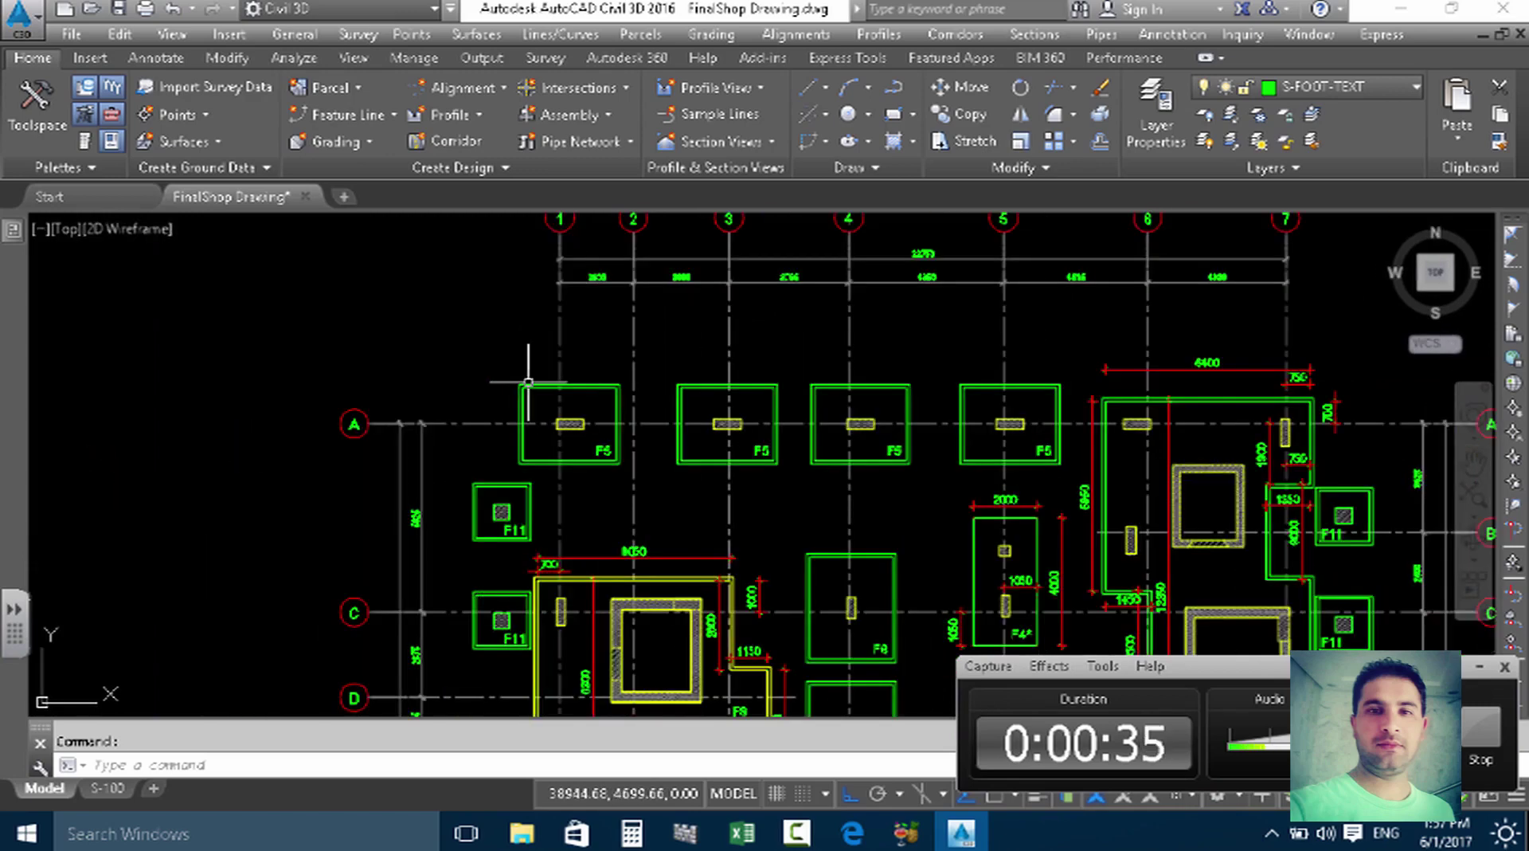
{"action": "scroll", "coordinate": [528, 382], "scroll_direction": "down", "scroll_amount": 5}
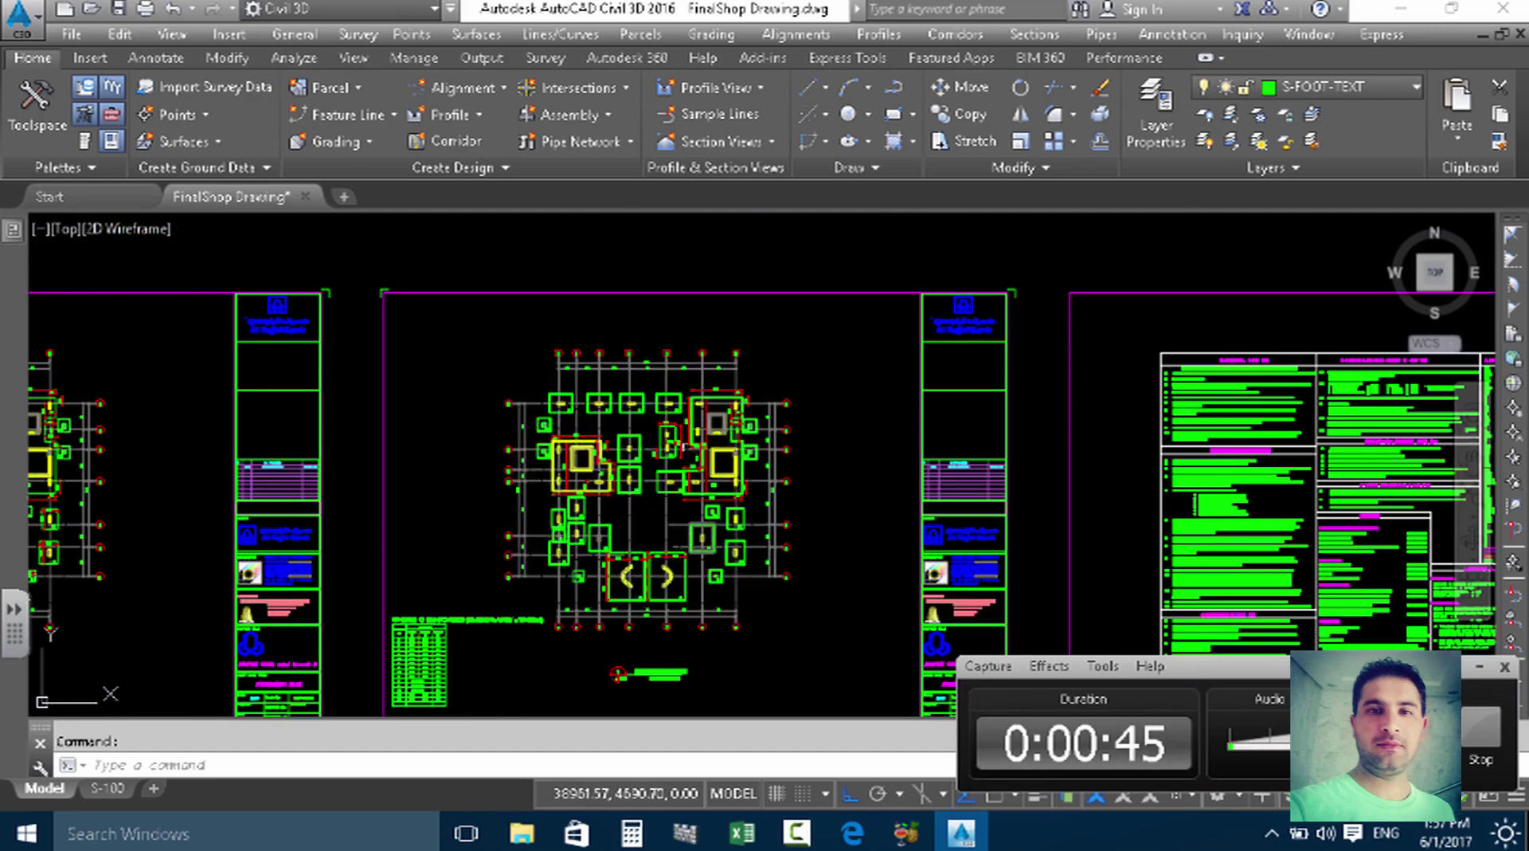
{"action": "scroll", "coordinate": [682, 448], "scroll_direction": "down", "scroll_amount": 4}
{"action": "scroll", "coordinate": [466, 336], "scroll_direction": "up", "scroll_amount": 2}
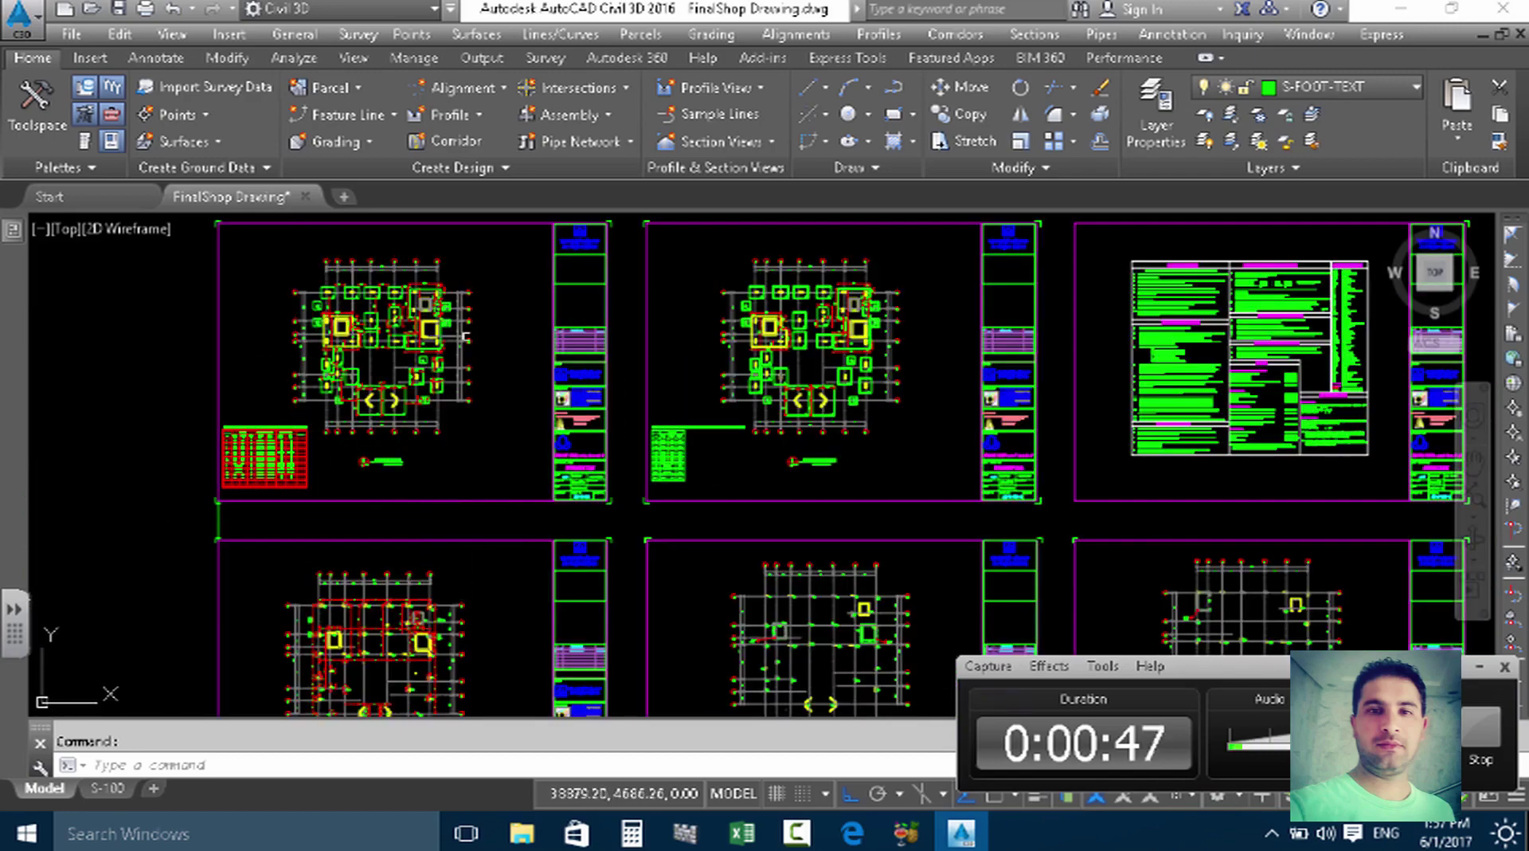
{"action": "scroll", "coordinate": [751, 290], "scroll_direction": "up", "scroll_amount": 4}
{"action": "scroll", "coordinate": [751, 290], "scroll_direction": "down", "scroll_amount": 3}
{"action": "scroll", "coordinate": [630, 519], "scroll_direction": "up", "scroll_amount": 1}
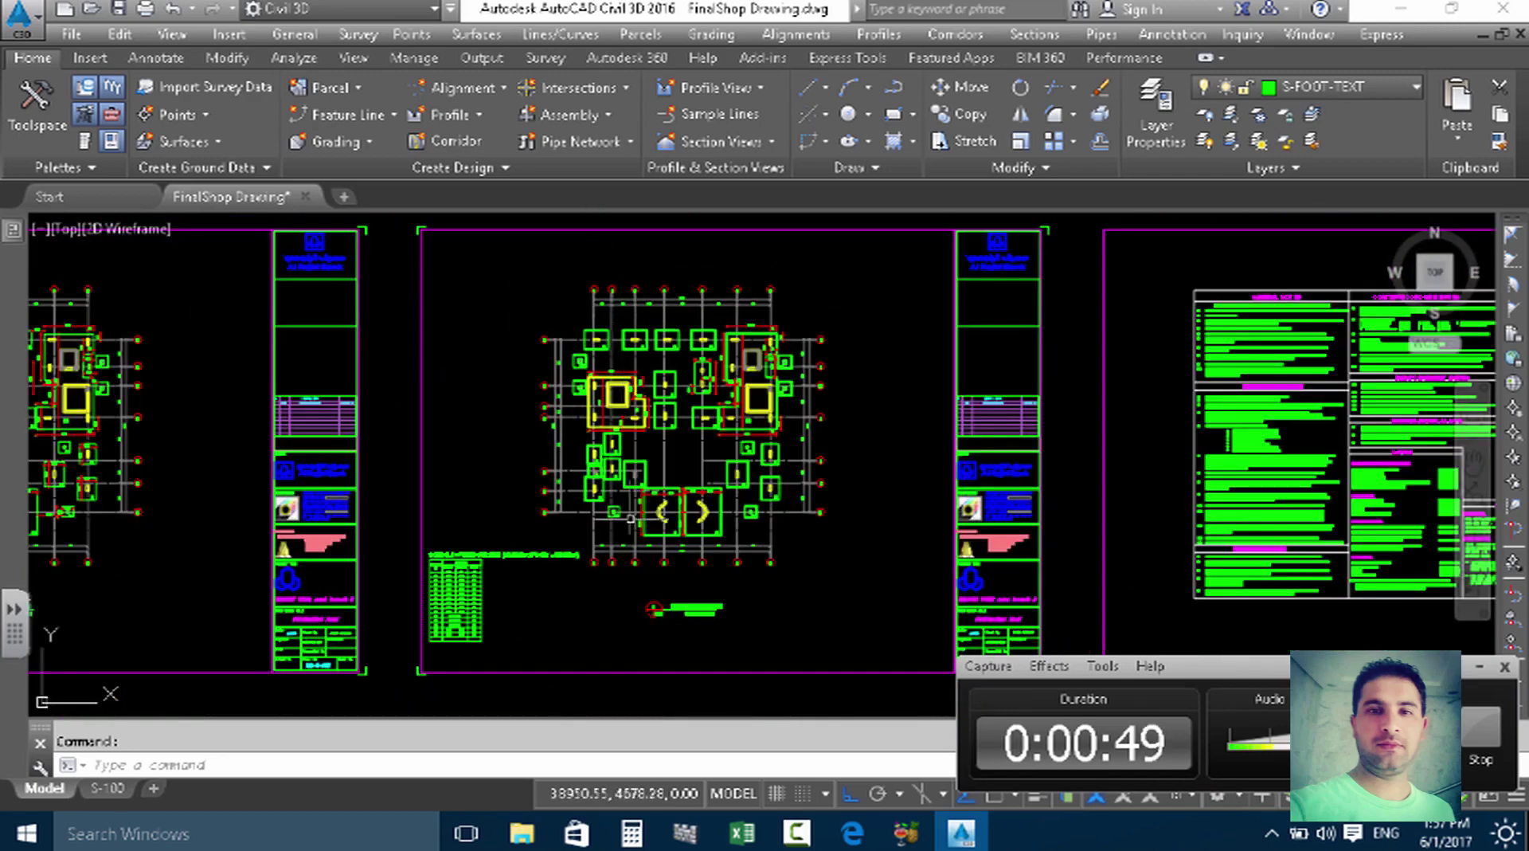
{"action": "scroll", "coordinate": [675, 656], "scroll_direction": "up", "scroll_amount": 5}
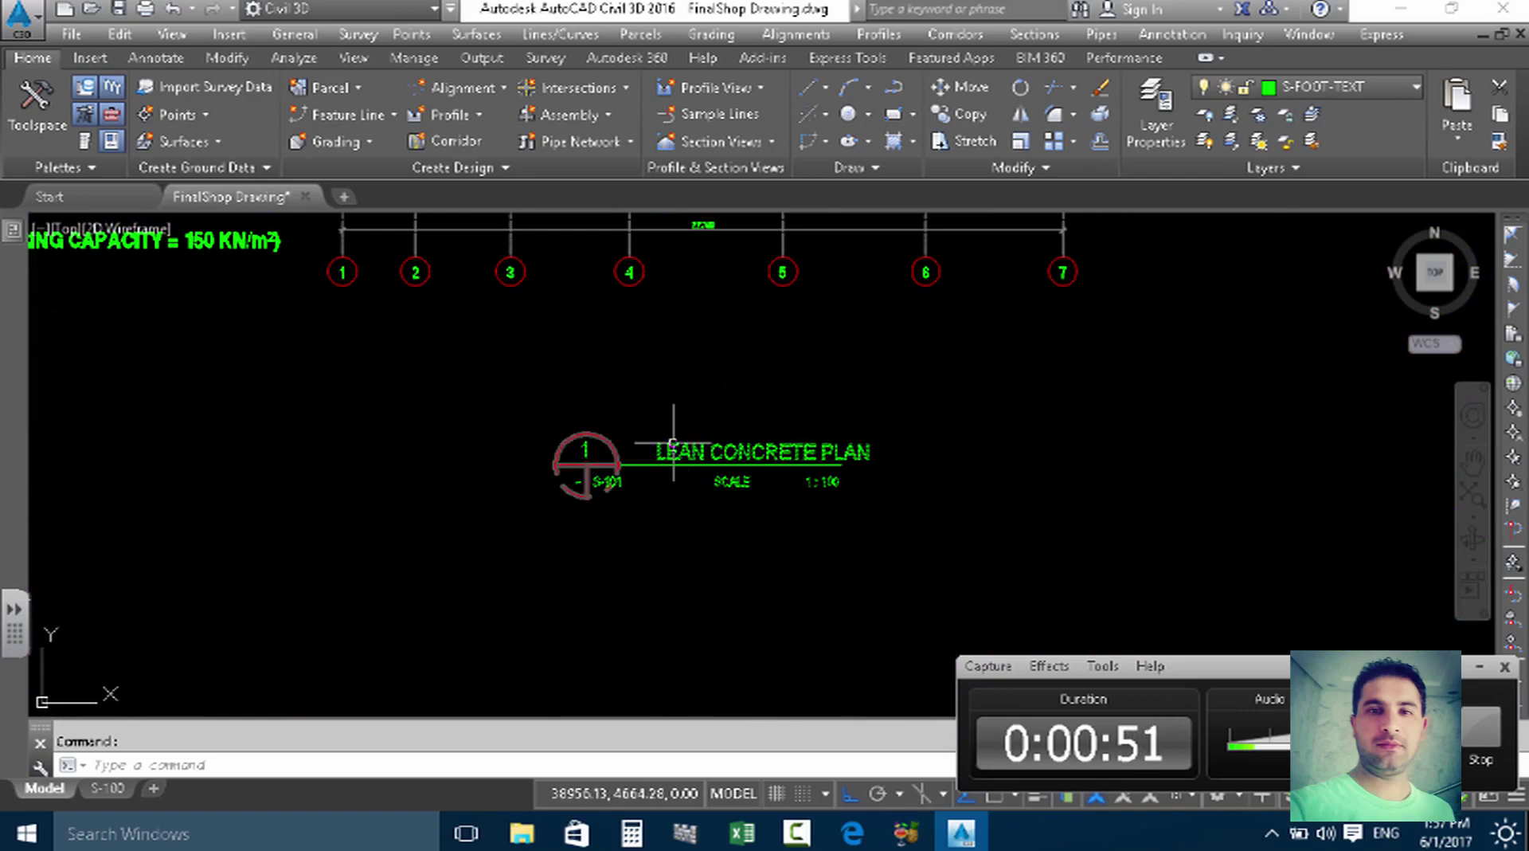
{"action": "scroll", "coordinate": [673, 444], "scroll_direction": "down", "scroll_amount": 5}
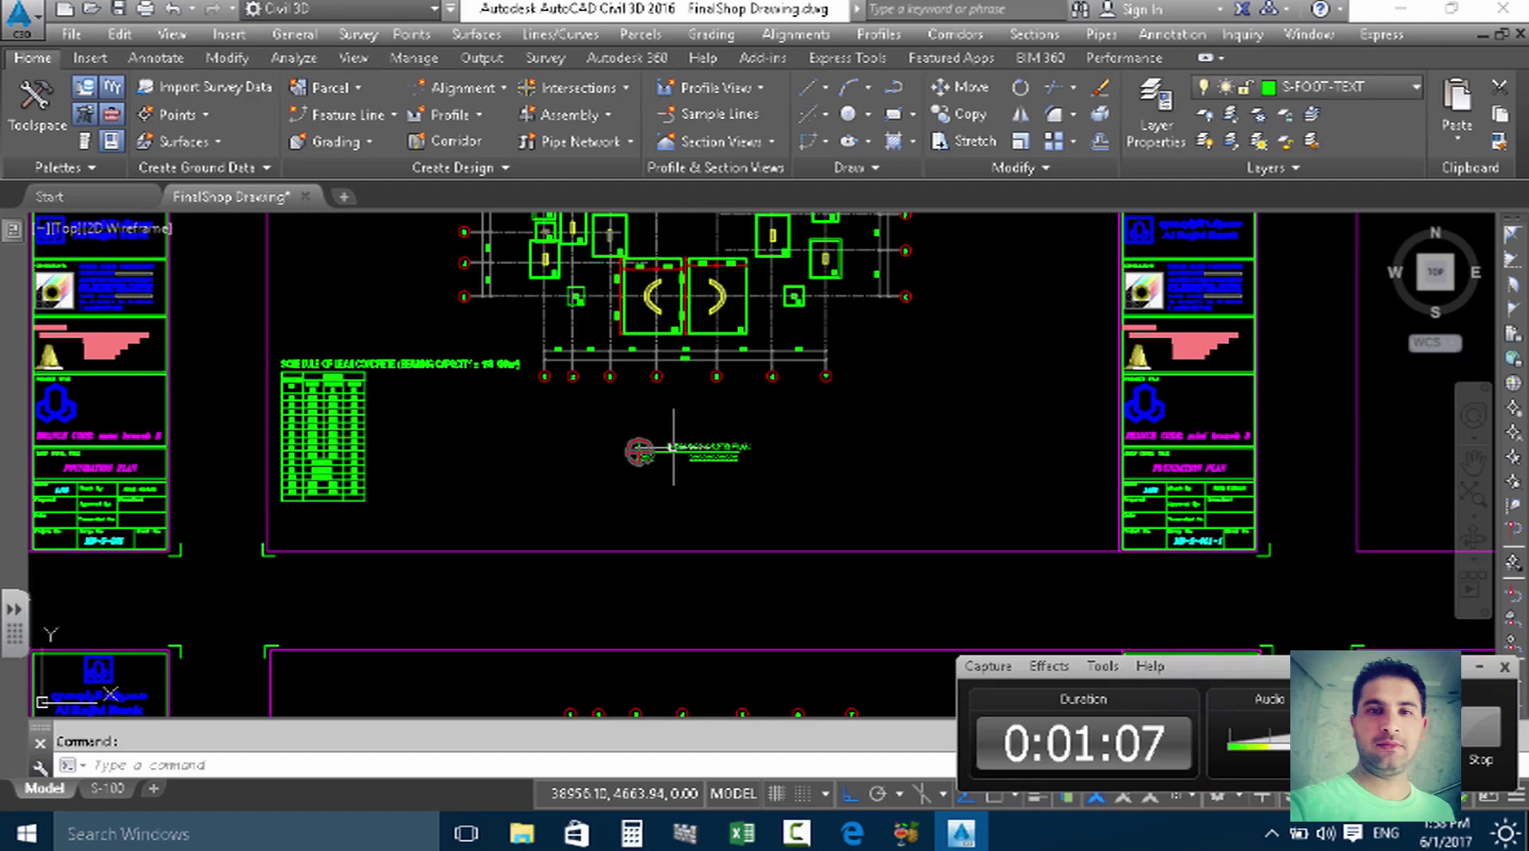
{"action": "scroll", "coordinate": [673, 448], "scroll_direction": "down", "scroll_amount": 3}
{"action": "scroll", "coordinate": [621, 478], "scroll_direction": "up", "scroll_amount": 1}
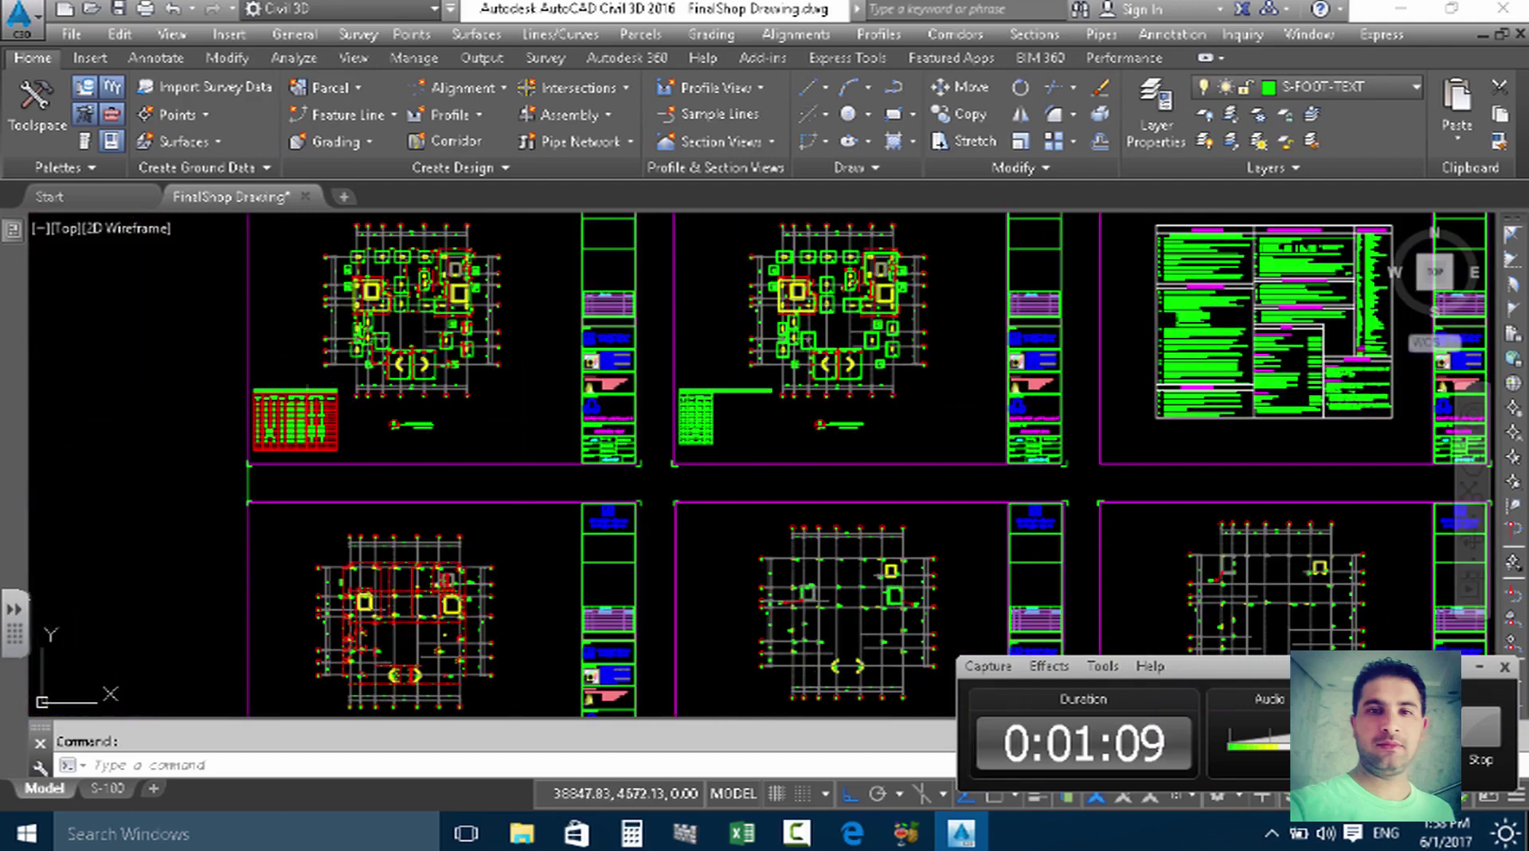
{"action": "scroll", "coordinate": [585, 496], "scroll_direction": "up", "scroll_amount": 5}
{"action": "scroll", "coordinate": [685, 501], "scroll_direction": "down", "scroll_amount": 4}
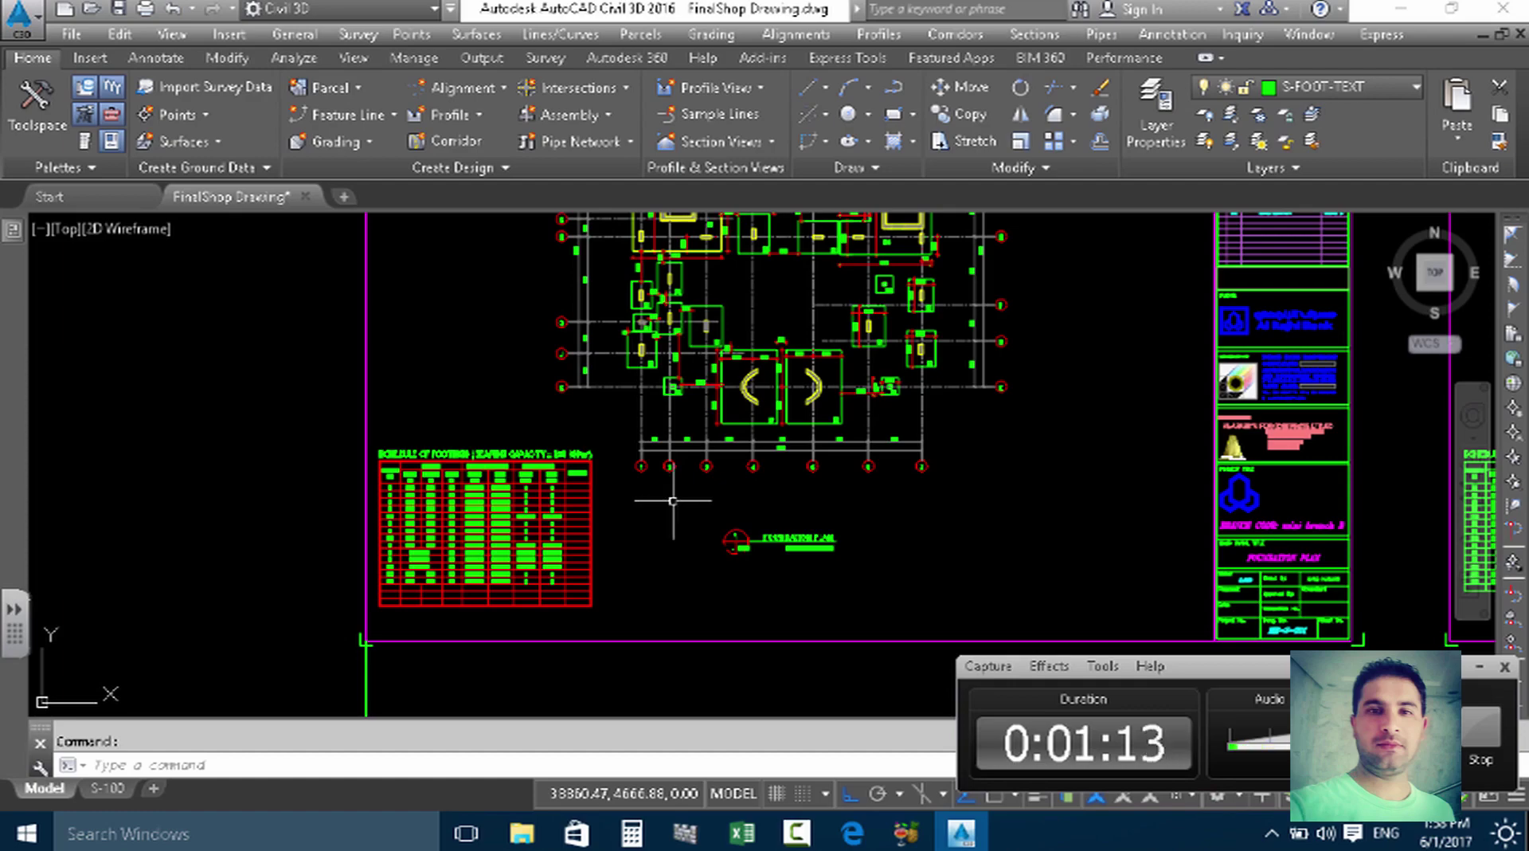
{"action": "scroll", "coordinate": [673, 500], "scroll_direction": "down", "scroll_amount": 2}
{"action": "scroll", "coordinate": [673, 500], "scroll_direction": "down", "scroll_amount": 2}
{"action": "scroll", "coordinate": [808, 387], "scroll_direction": "up", "scroll_amount": 5}
{"action": "scroll", "coordinate": [808, 386], "scroll_direction": "up", "scroll_amount": 1}
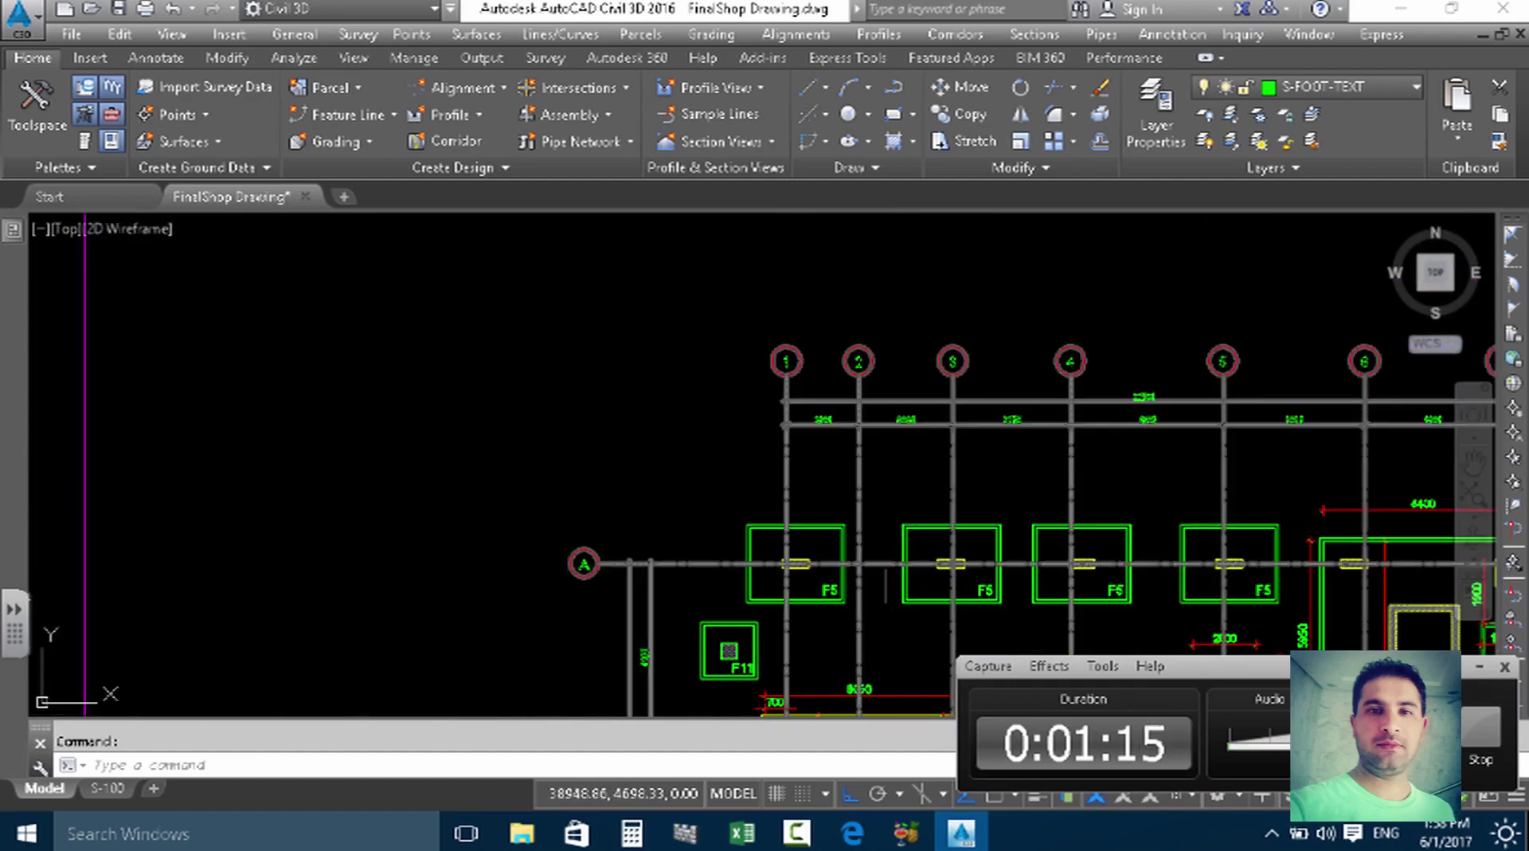
{"action": "scroll", "coordinate": [471, 300], "scroll_direction": "down", "scroll_amount": 2}
{"action": "scroll", "coordinate": [337, 316], "scroll_direction": "up", "scroll_amount": 5}
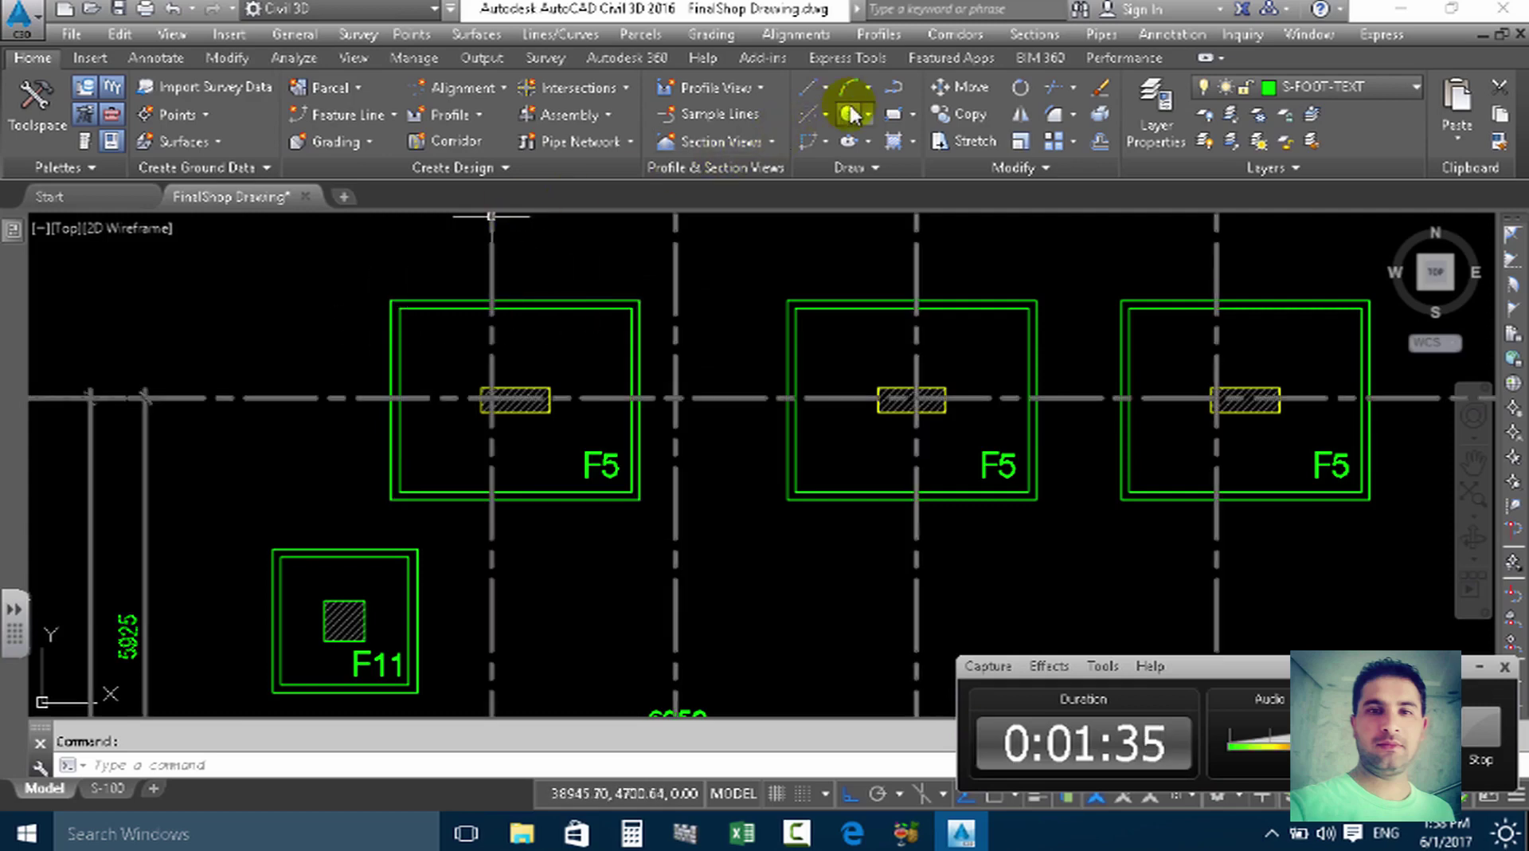
Choose the Drafting & Annotation workspace and close the floating toolbar it brings up.
{"action": "left_click", "coordinate": [416, 14]}
{"action": "left_click", "coordinate": [371, 56]}
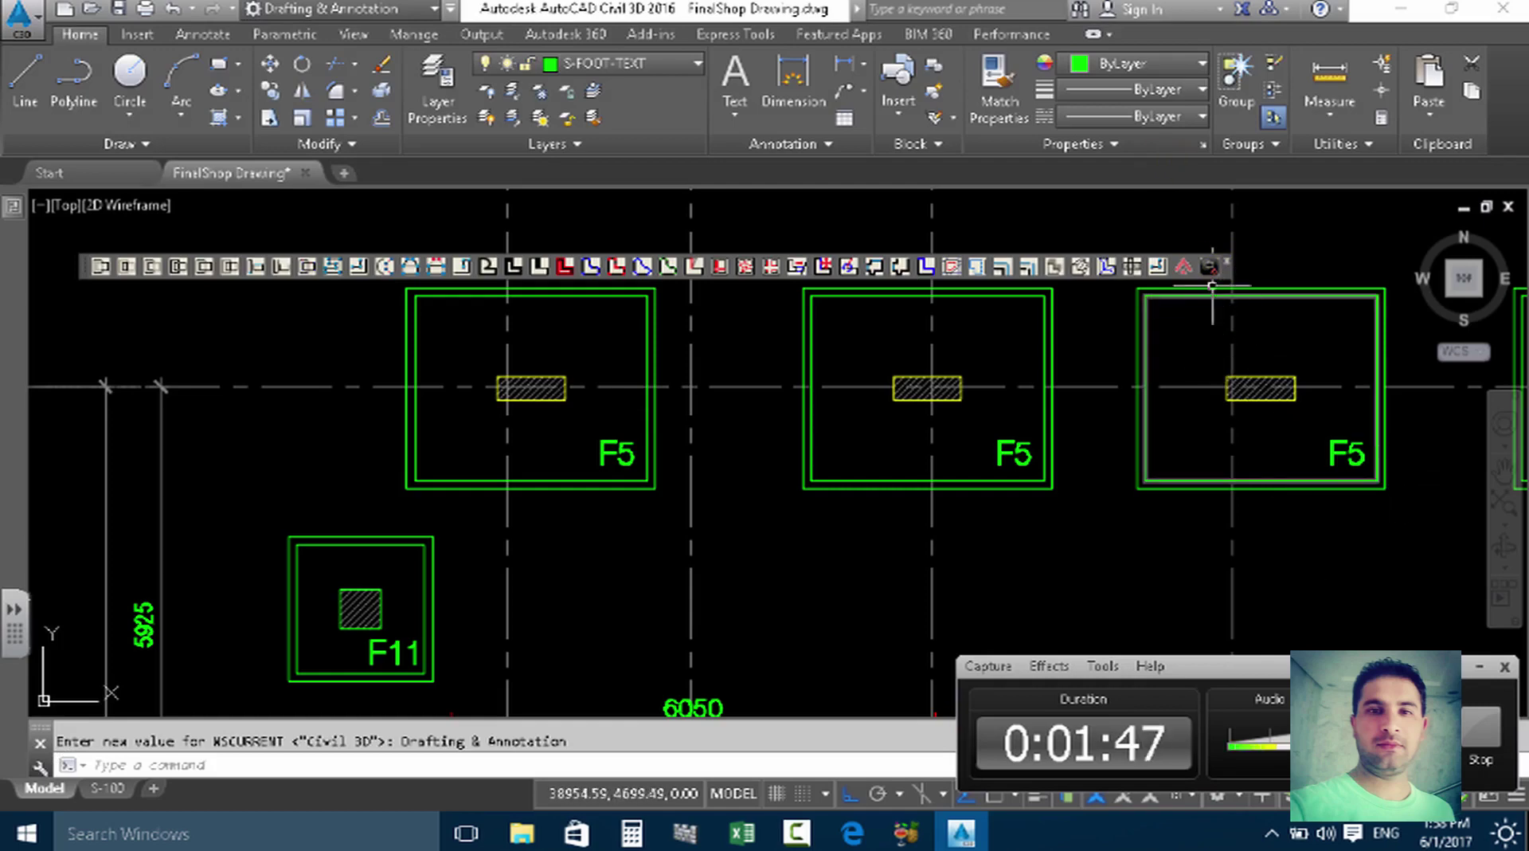
{"action": "left_click", "coordinate": [1225, 259]}
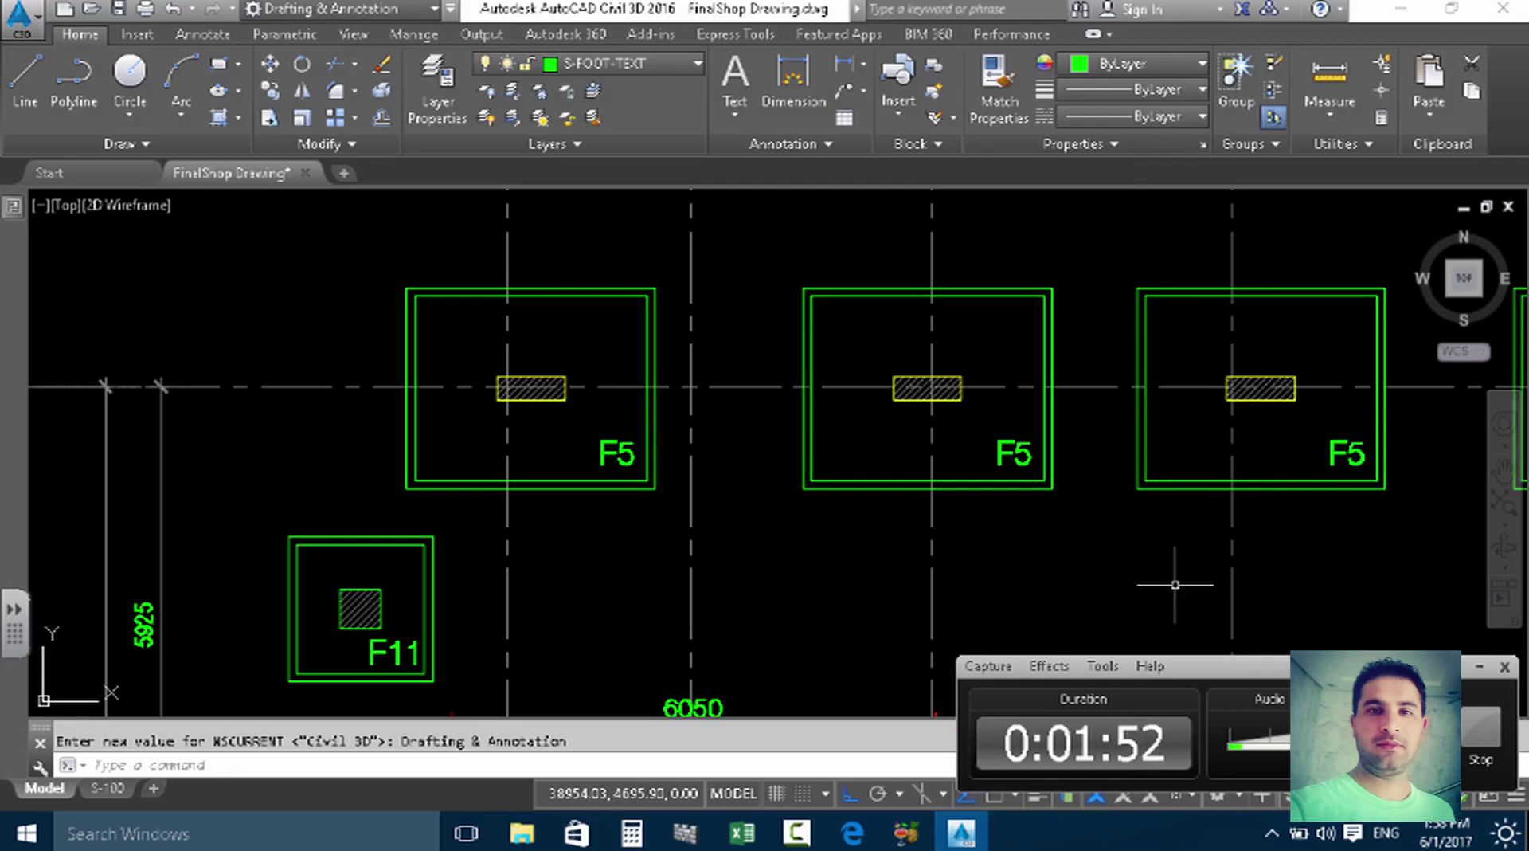
{"action": "key", "text": "Escape"}
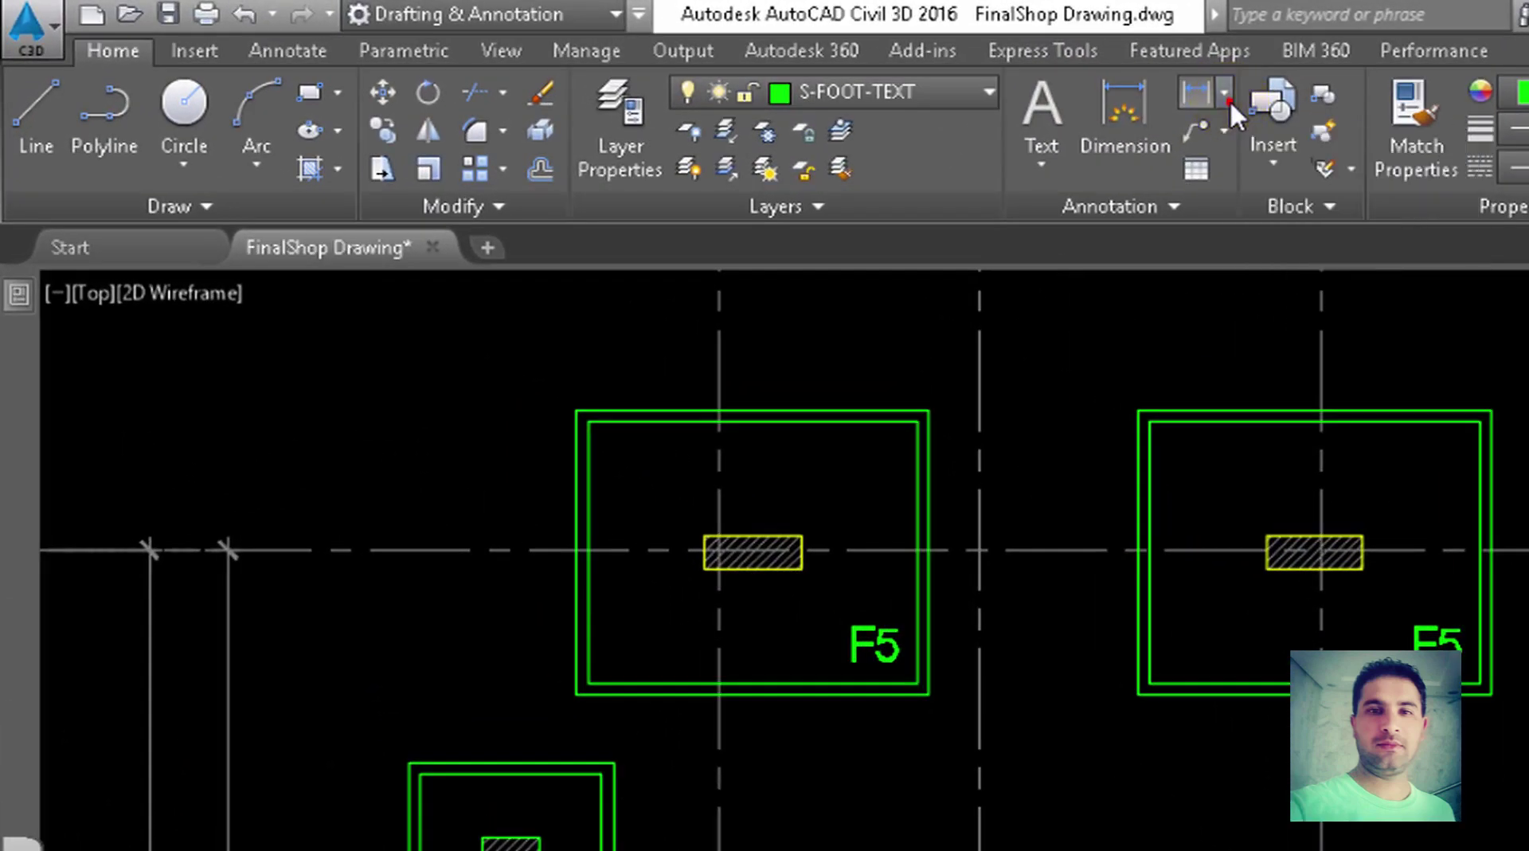
Check the Endpoint and Midpoint object snap settings with the OS command.
{"action": "left_click", "coordinate": [1230, 99]}
{"action": "left_click", "coordinate": [1218, 199]}
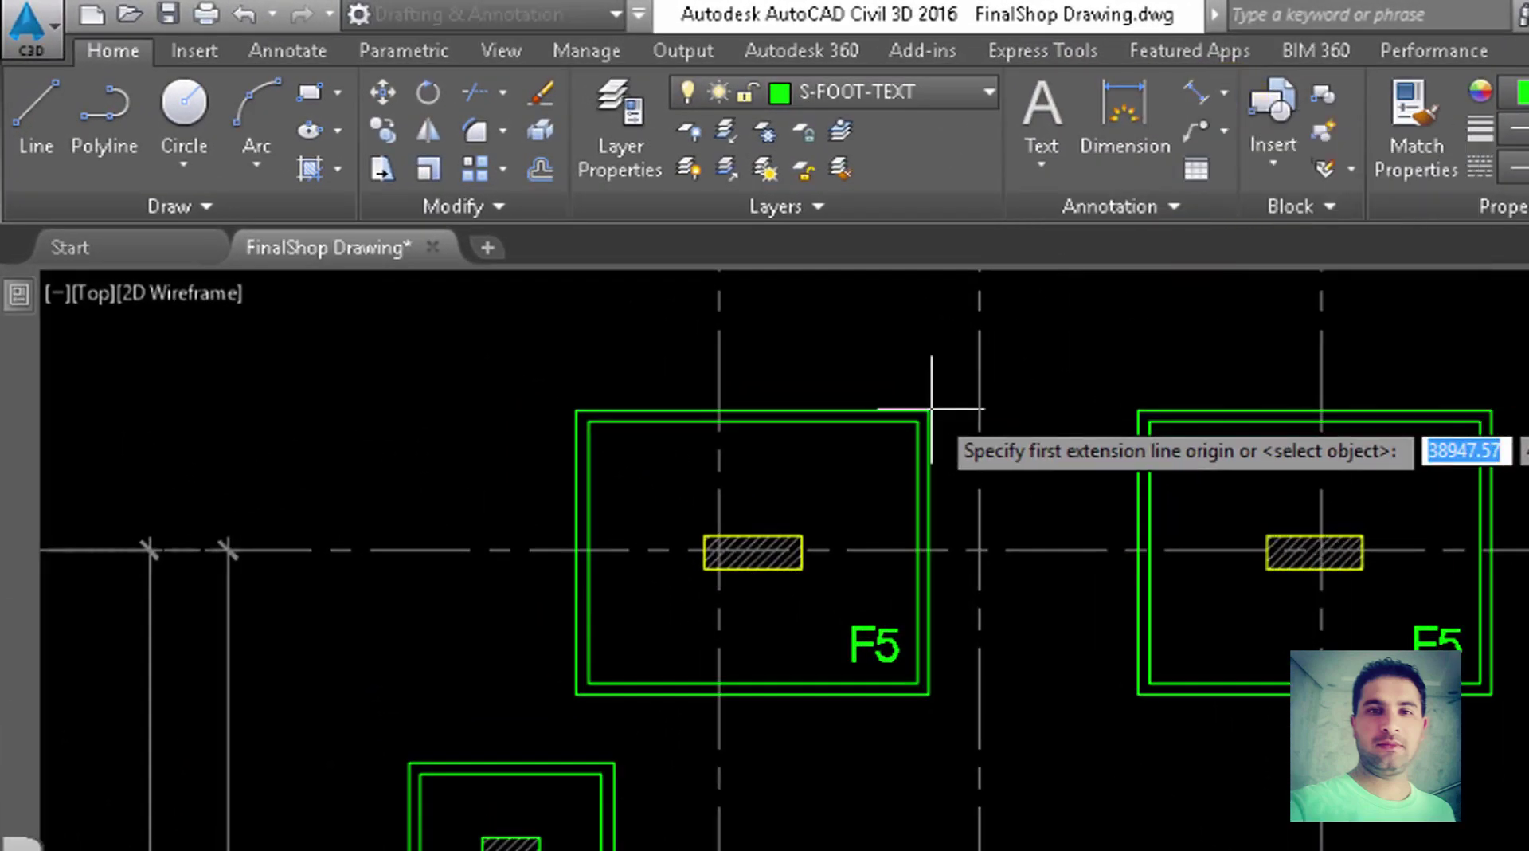
{"action": "key", "text": "Escape"}
{"action": "type", "text": "o"}
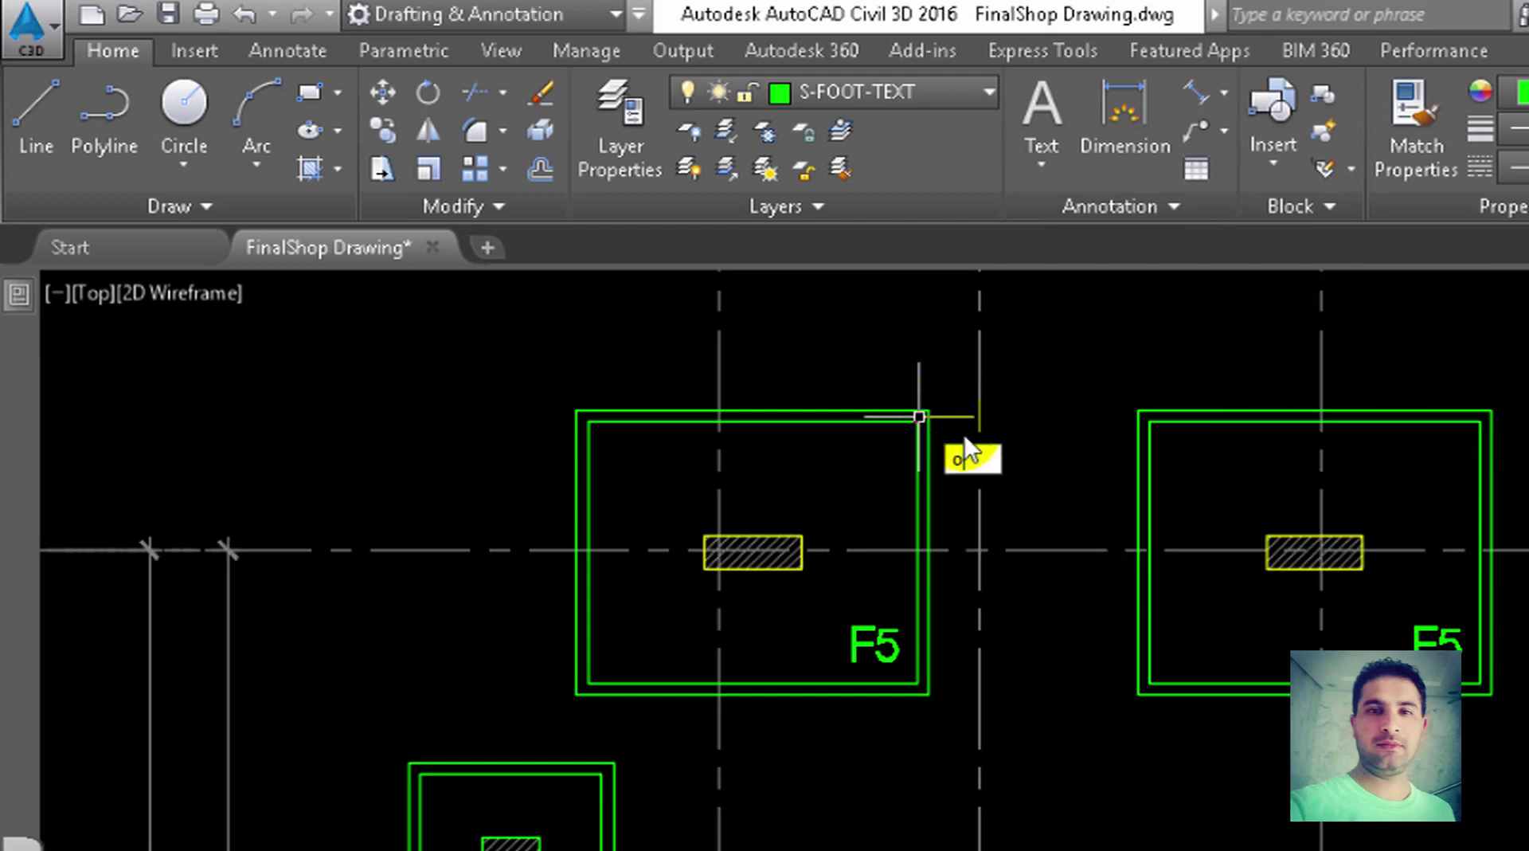
{"action": "type", "text": "s"}
{"action": "key", "text": "Return"}
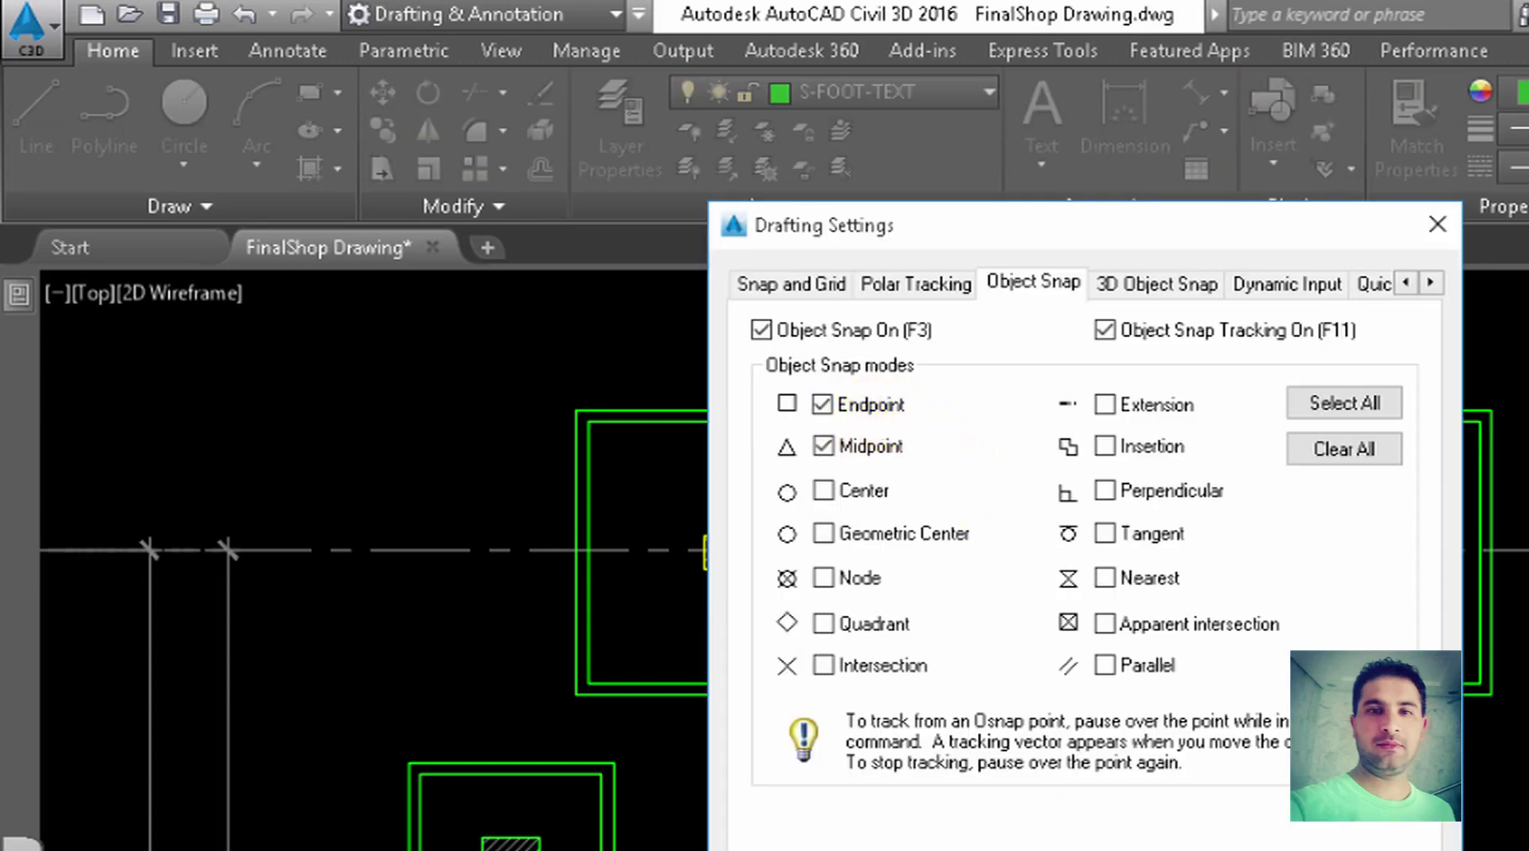
{"action": "key", "text": "Return"}
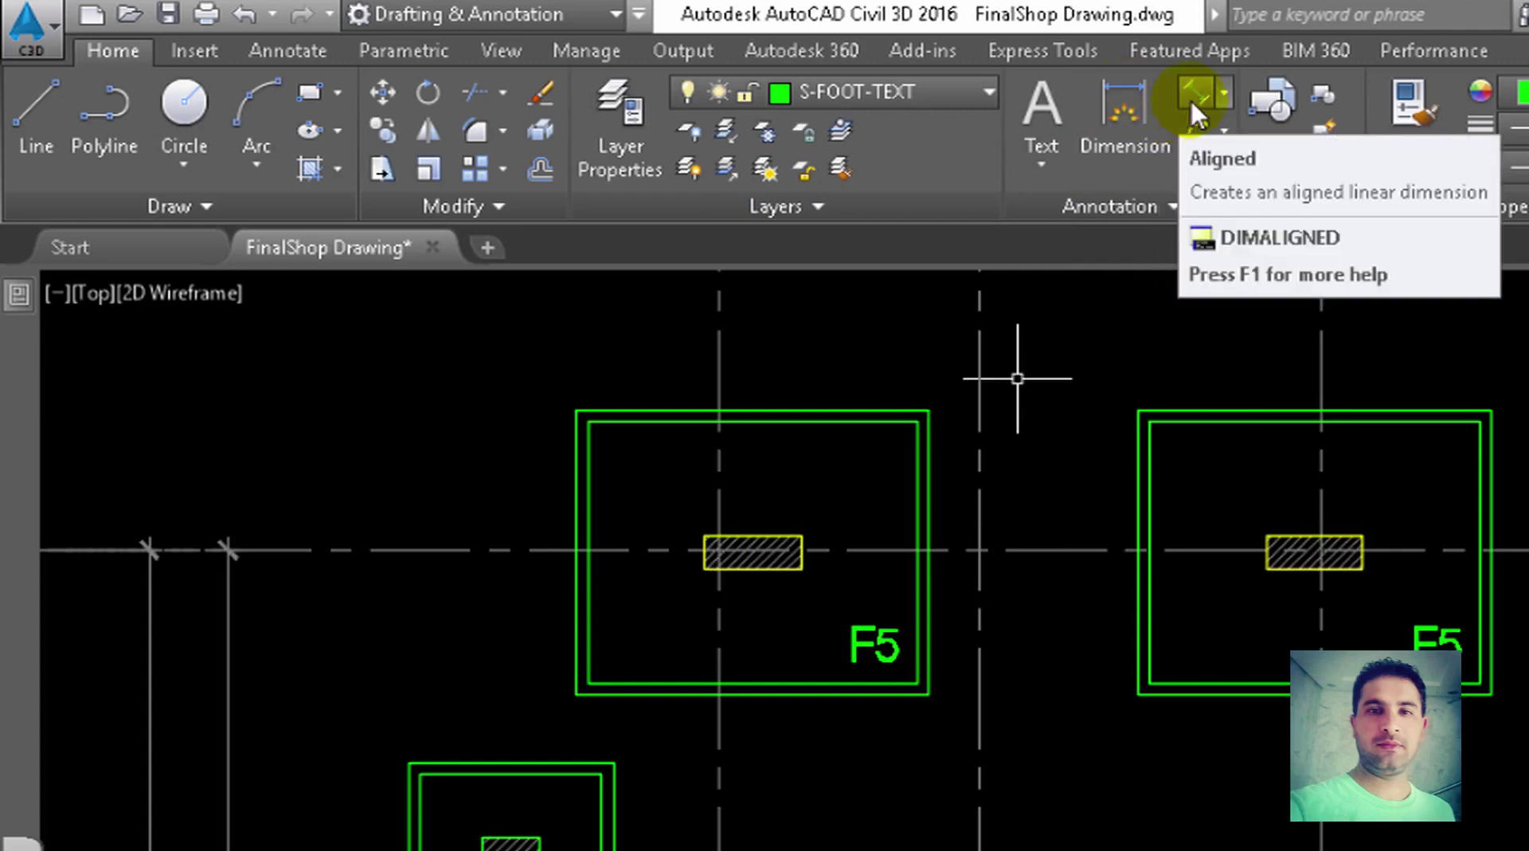
Dimension the F5 footing's top edge corner to corner, placing the 3100 dimension above it.
{"action": "left_click", "coordinate": [1195, 103]}
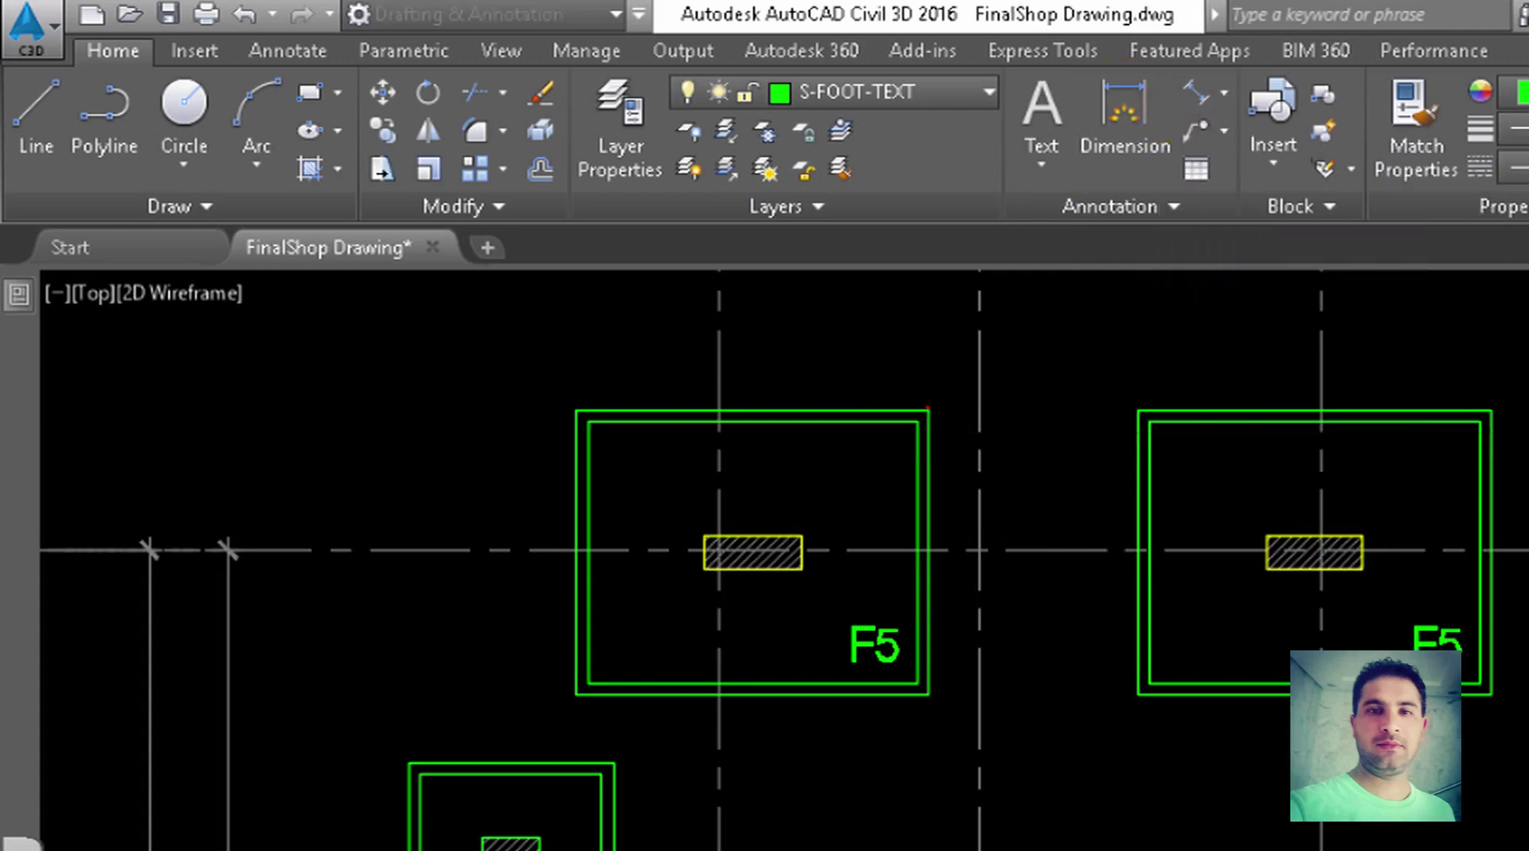
{"action": "left_click", "coordinate": [928, 409]}
{"action": "left_click", "coordinate": [577, 412]}
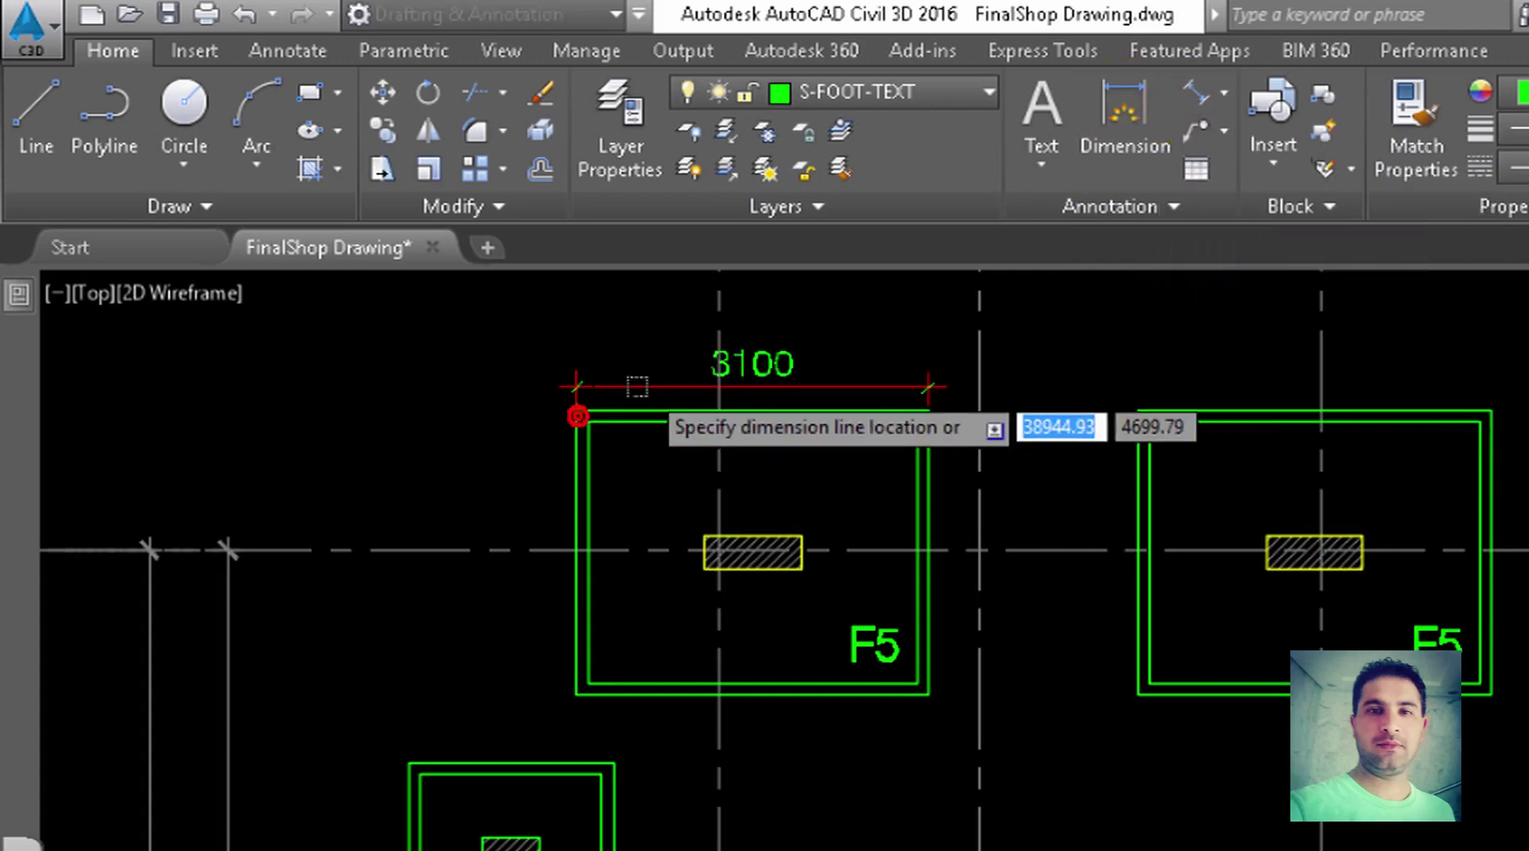
{"action": "key", "text": "Escape"}
{"action": "left_click", "coordinate": [641, 385]}
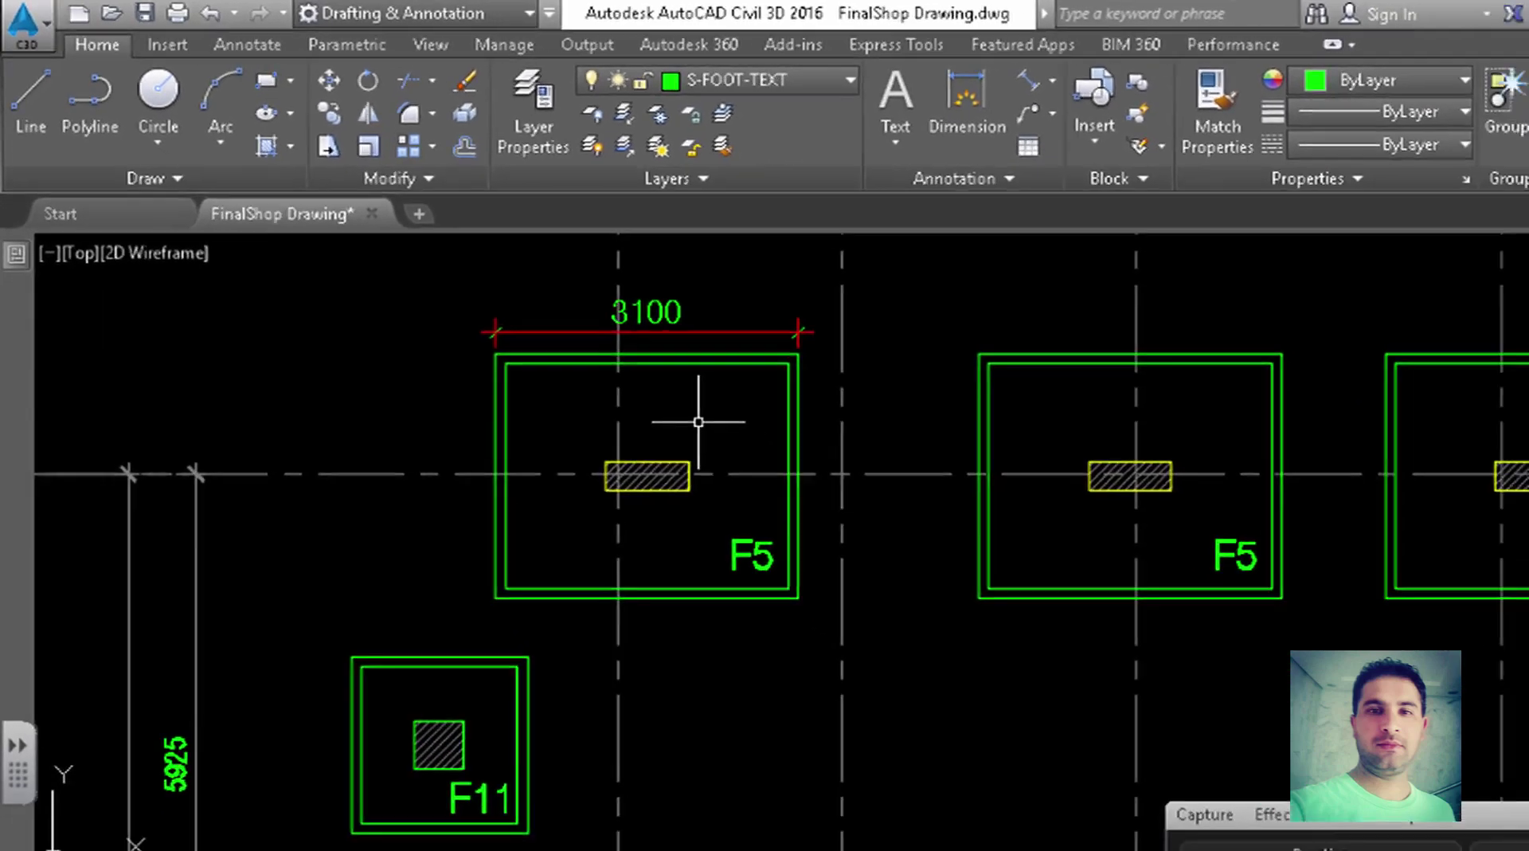
Zoom and pan to the F5 footing on the foundation plan and start DIMALIGNED.
{"action": "scroll", "coordinate": [744, 301], "scroll_direction": "down", "scroll_amount": 5}
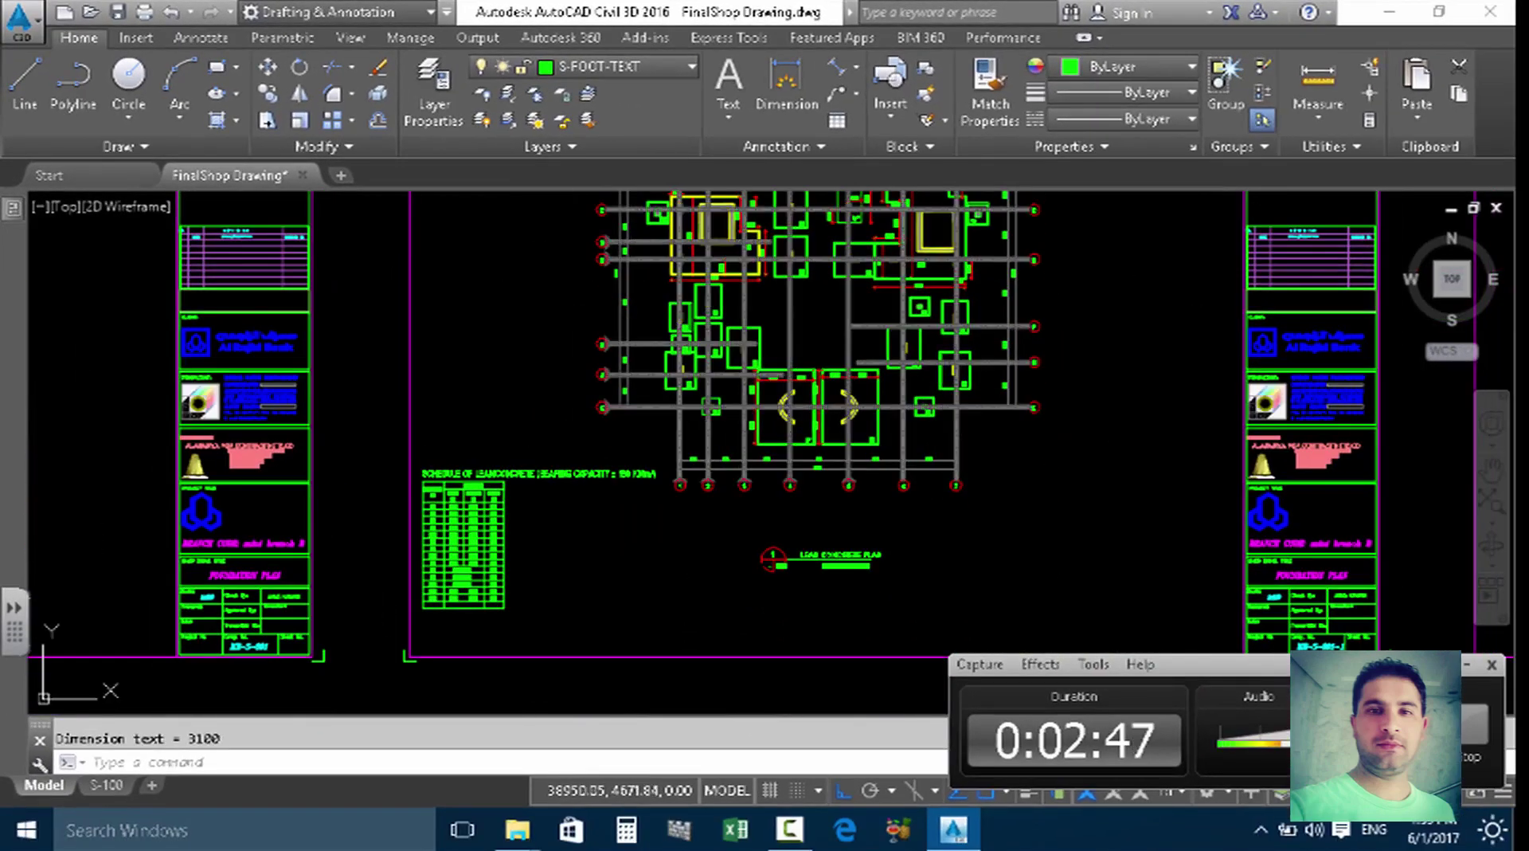
{"action": "scroll", "coordinate": [798, 523], "scroll_direction": "up", "scroll_amount": 5}
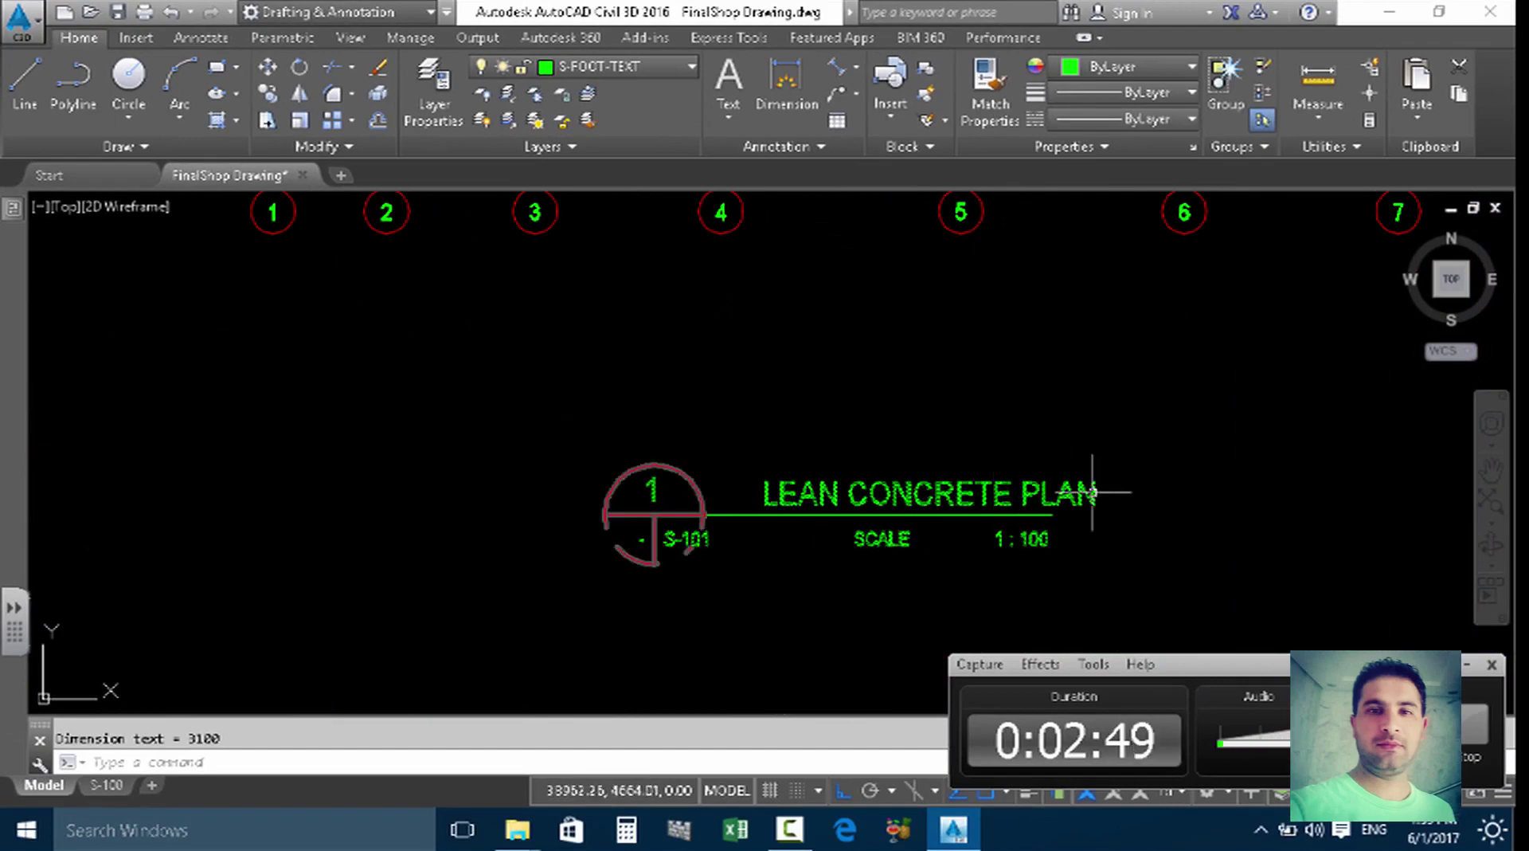
{"action": "scroll", "coordinate": [800, 434], "scroll_direction": "down", "scroll_amount": 5}
{"action": "scroll", "coordinate": [814, 478], "scroll_direction": "up", "scroll_amount": 5}
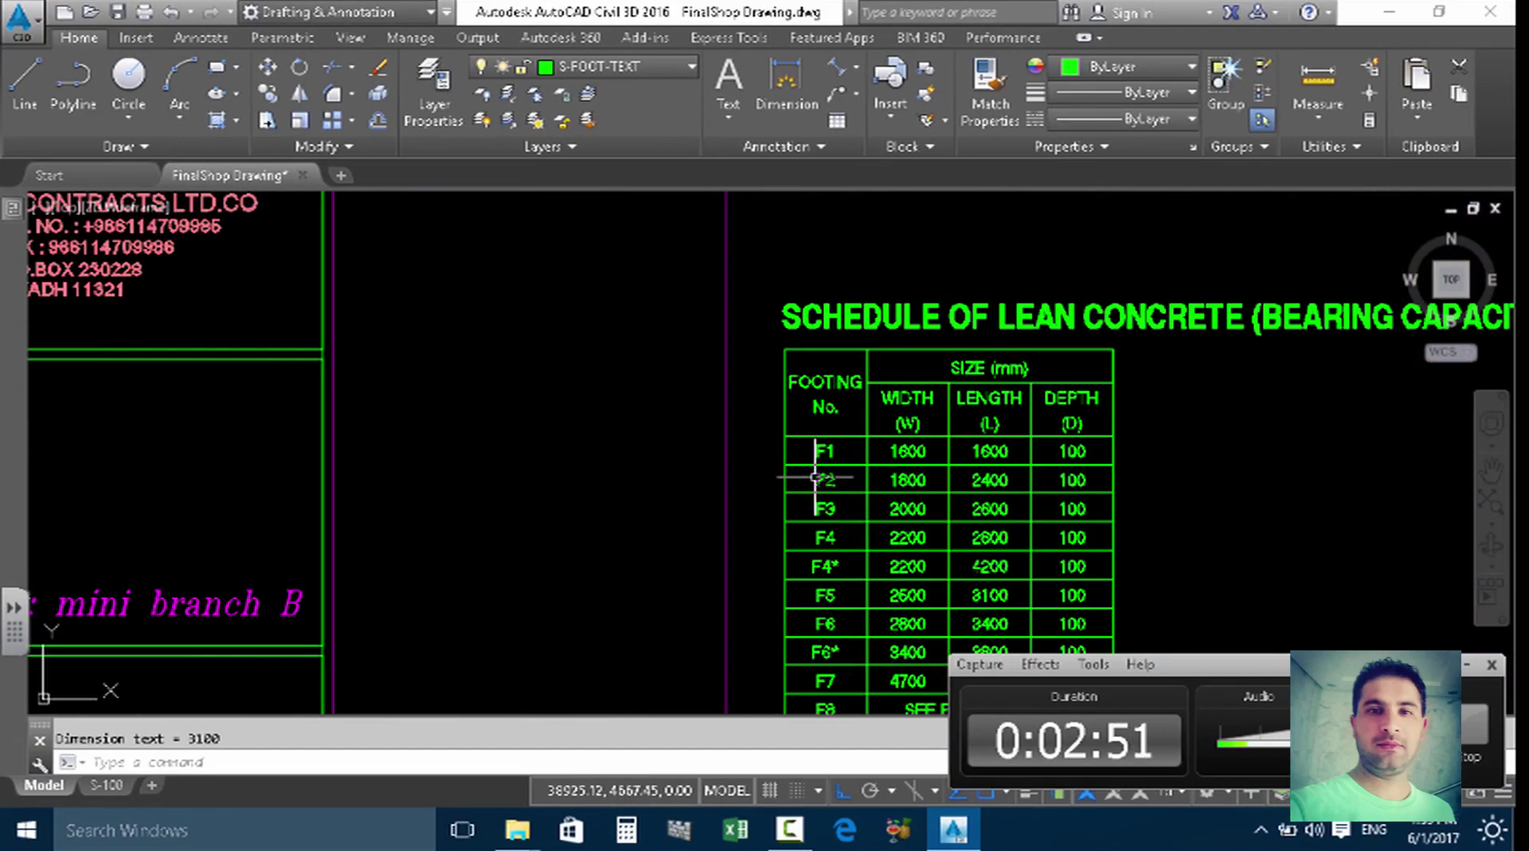
{"action": "scroll", "coordinate": [814, 466], "scroll_direction": "down", "scroll_amount": 5}
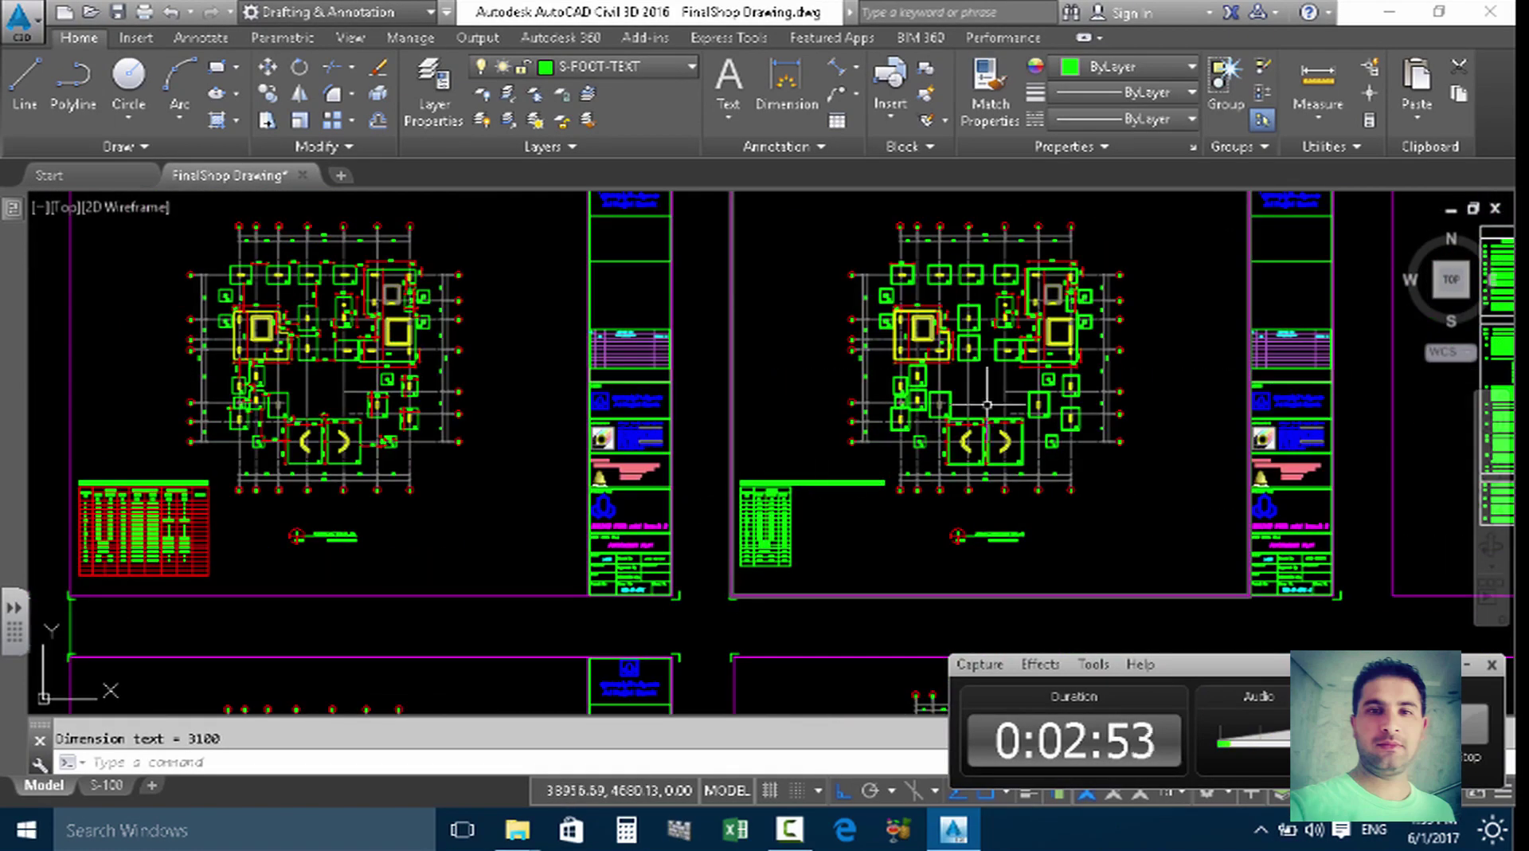
{"action": "scroll", "coordinate": [850, 427], "scroll_direction": "up", "scroll_amount": 5}
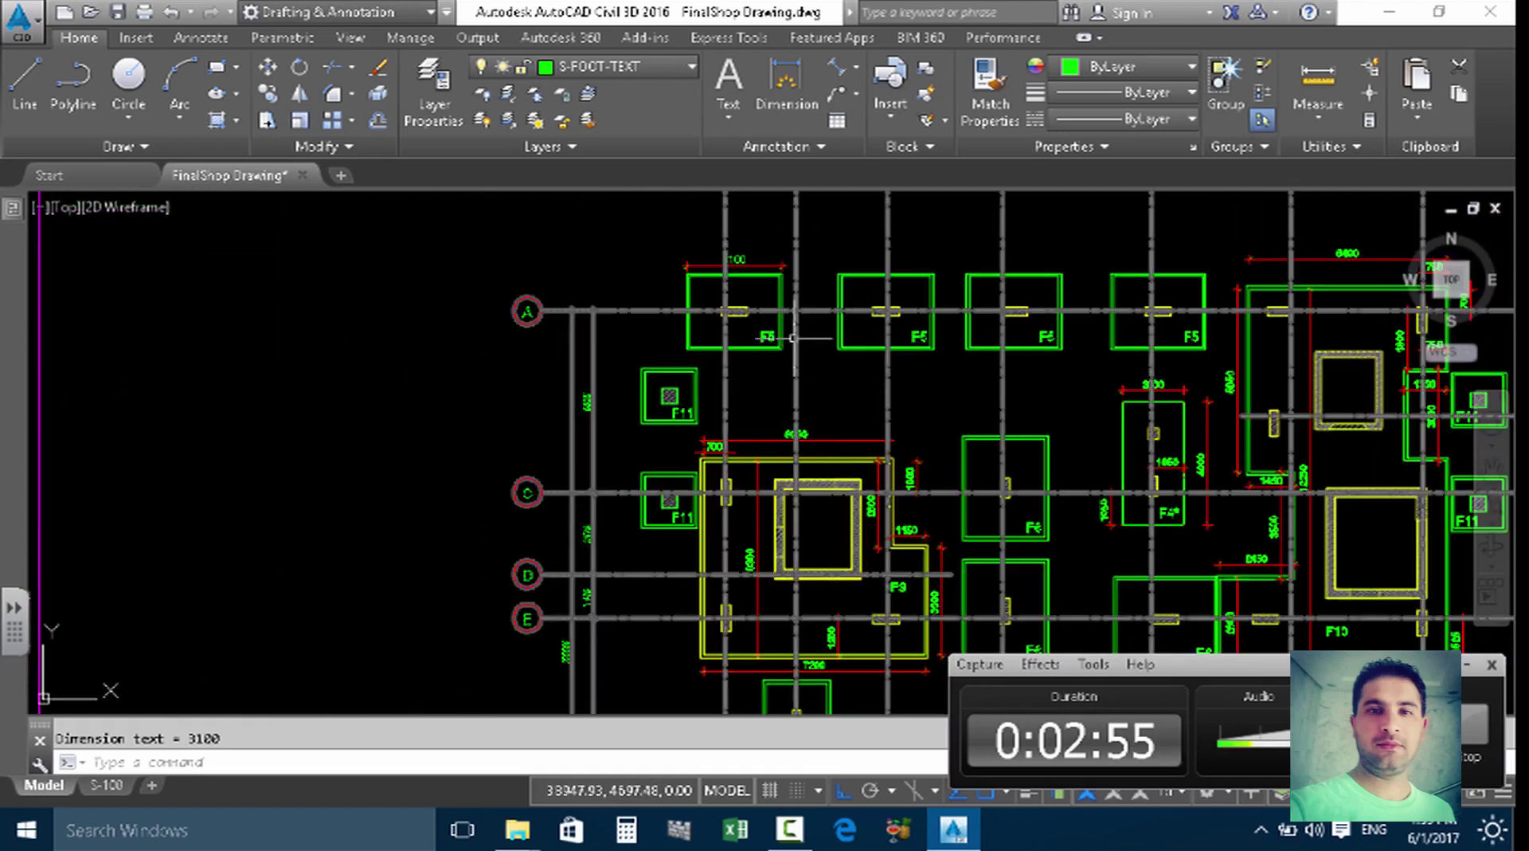
{"action": "scroll", "coordinate": [725, 368], "scroll_direction": "down", "scroll_amount": 3}
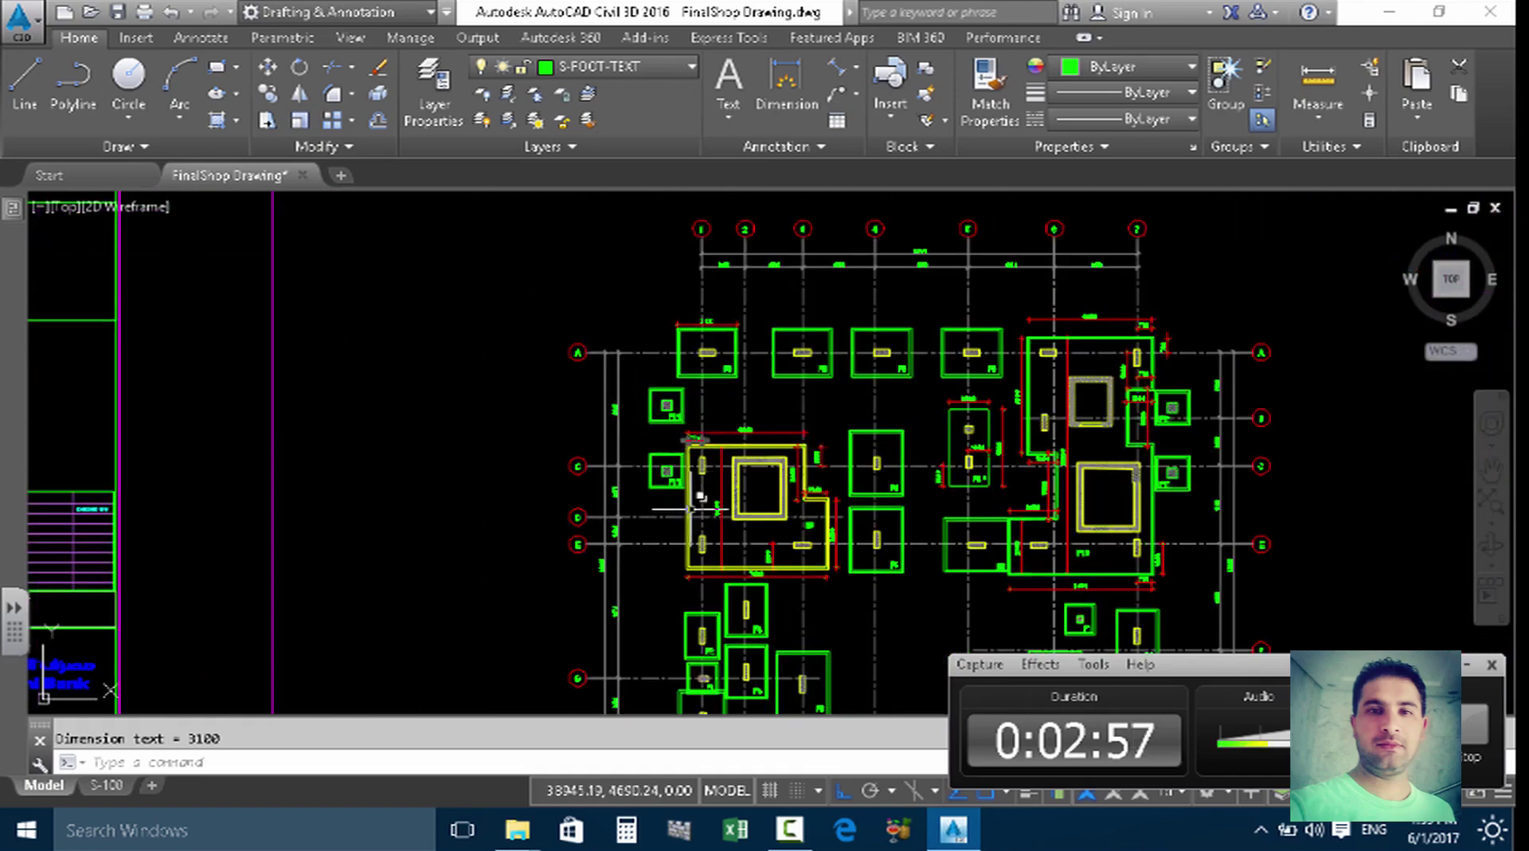
{"action": "scroll", "coordinate": [693, 478], "scroll_direction": "up", "scroll_amount": 5}
{"action": "scroll", "coordinate": [661, 466], "scroll_direction": "down", "scroll_amount": 1}
{"action": "scroll", "coordinate": [797, 354], "scroll_direction": "down", "scroll_amount": 4}
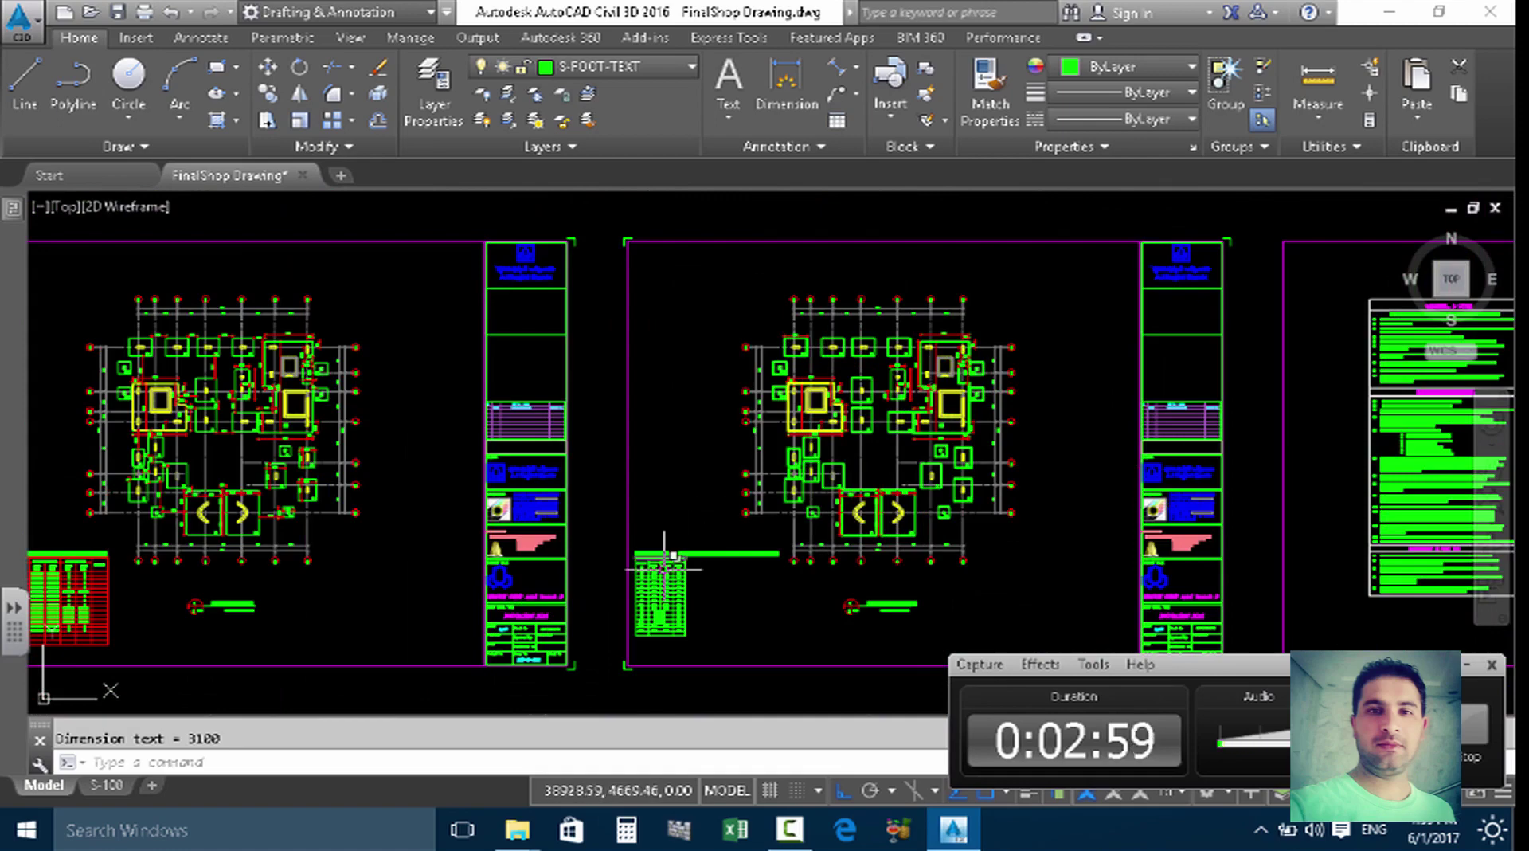
{"action": "scroll", "coordinate": [629, 557], "scroll_direction": "up", "scroll_amount": 6}
{"action": "middle_click_drag", "start_coordinate": [607, 591], "coordinate": [629, 473]}
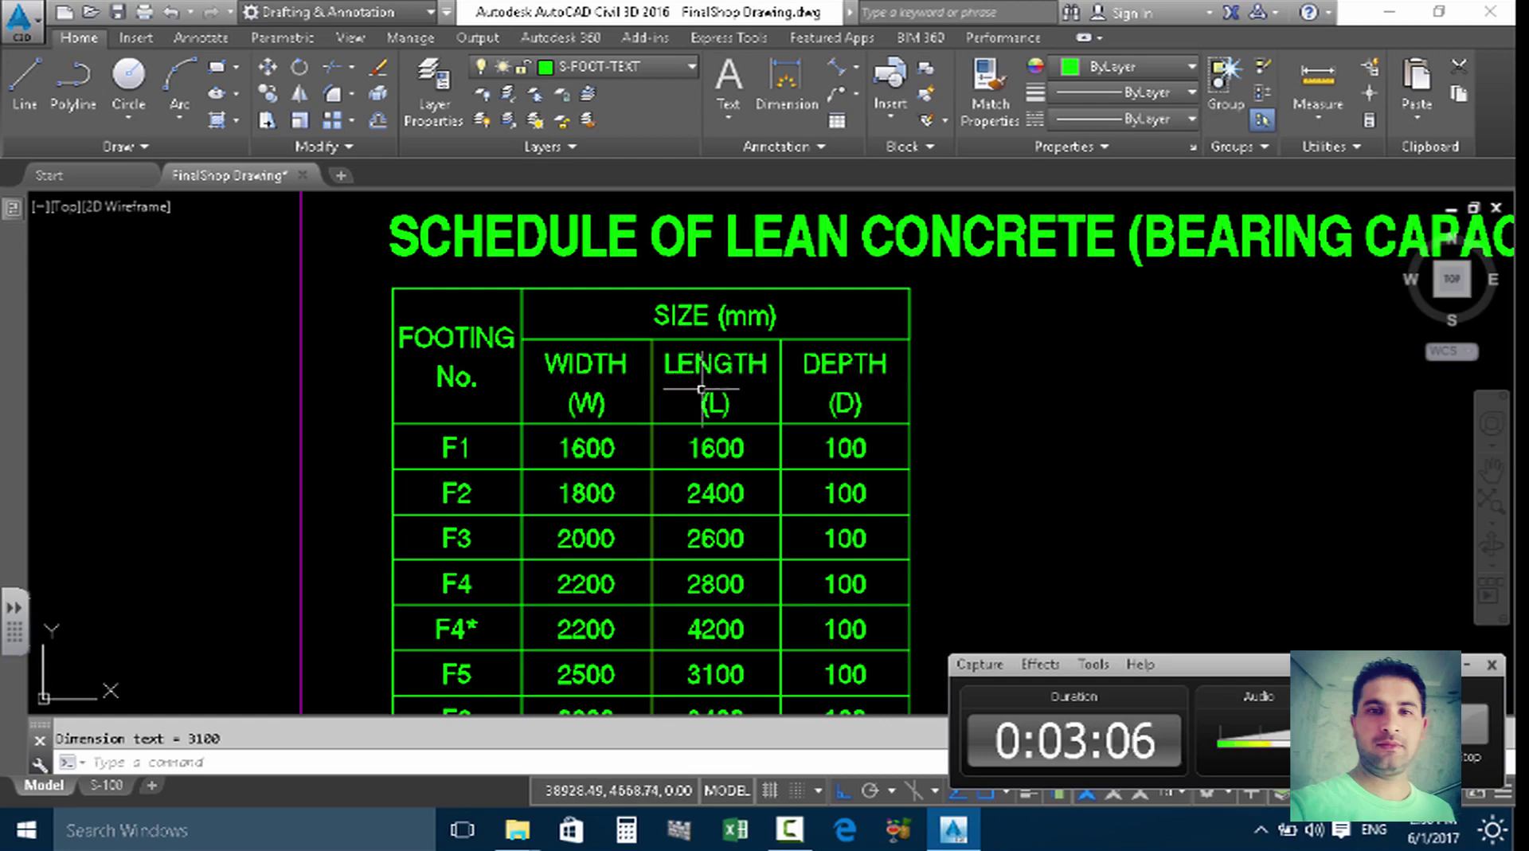
{"action": "scroll", "coordinate": [505, 446], "scroll_direction": "down", "scroll_amount": 2}
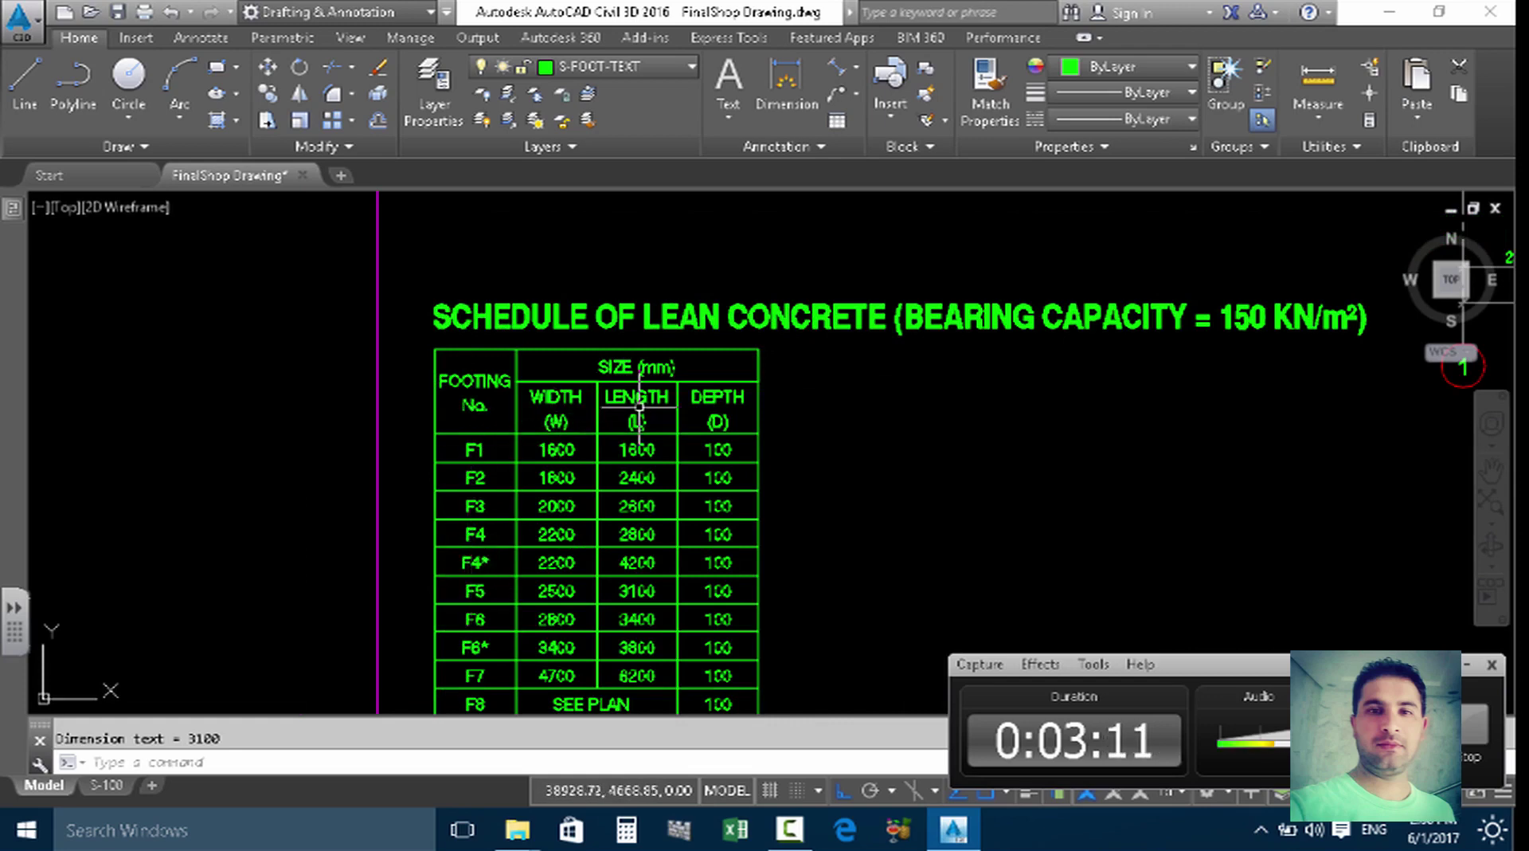
{"action": "scroll", "coordinate": [637, 398], "scroll_direction": "down", "scroll_amount": 4}
{"action": "scroll", "coordinate": [1239, 488], "scroll_direction": "up", "scroll_amount": 5}
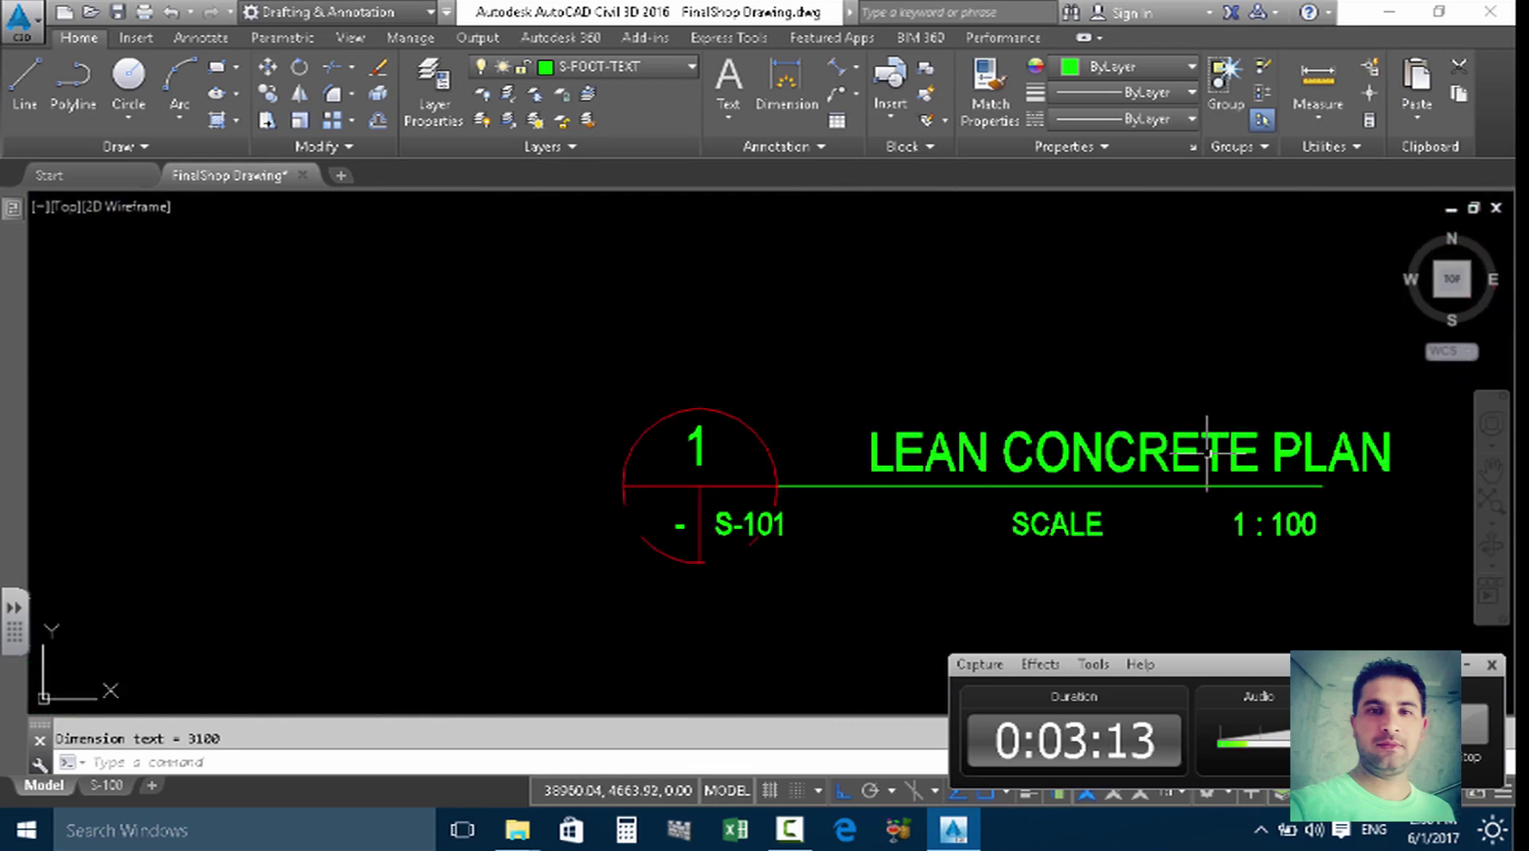
{"action": "scroll", "coordinate": [886, 549], "scroll_direction": "down", "scroll_amount": 5}
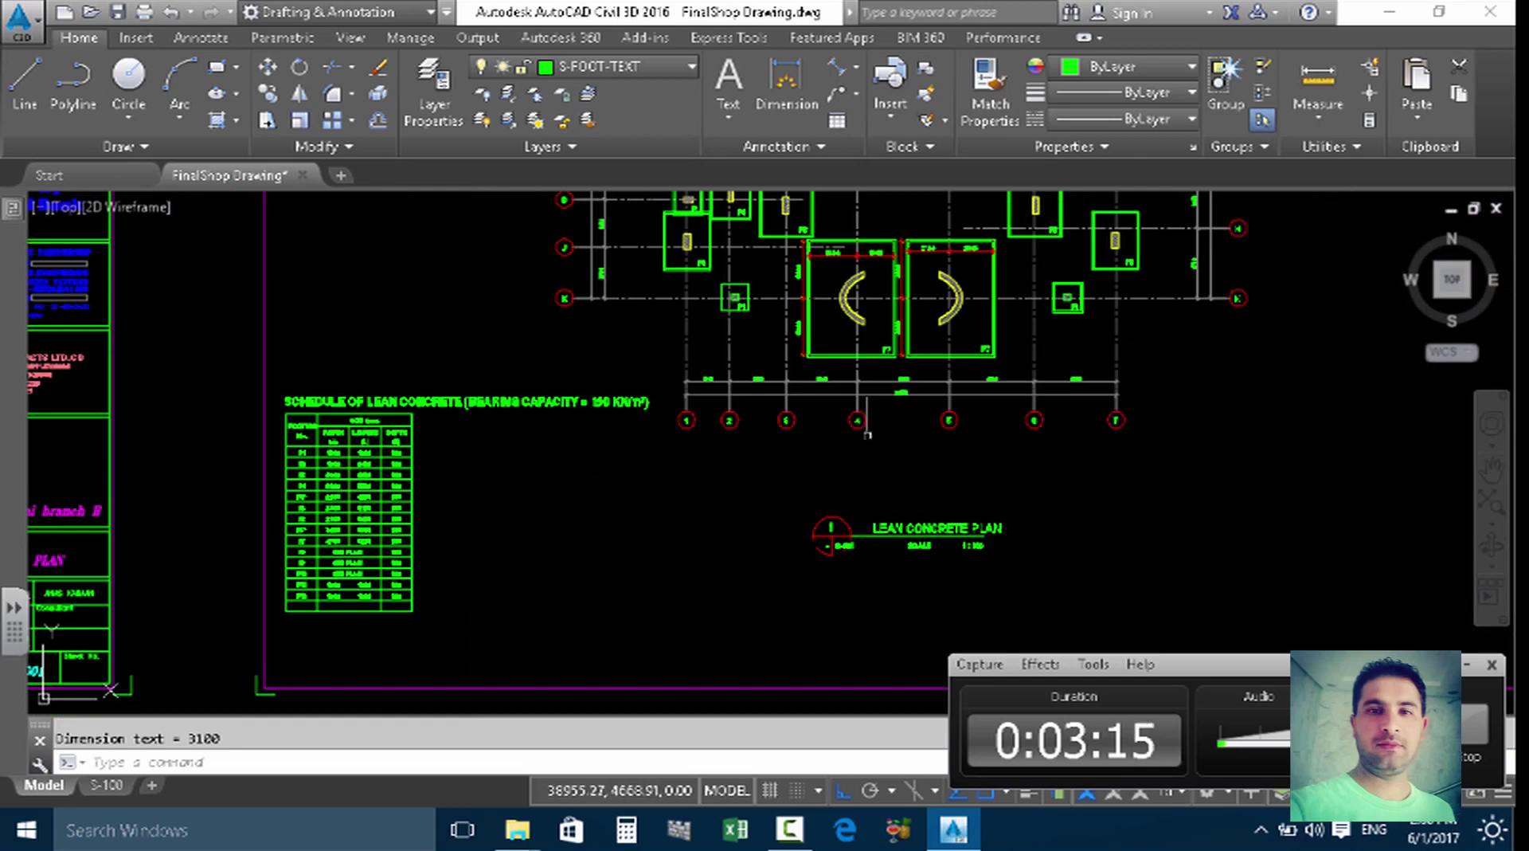
{"action": "middle_click_drag", "start_coordinate": [872, 446], "coordinate": [896, 525]}
{"action": "scroll", "coordinate": [849, 231], "scroll_direction": "up", "scroll_amount": 4}
{"action": "scroll", "coordinate": [849, 231], "scroll_direction": "up", "scroll_amount": 2}
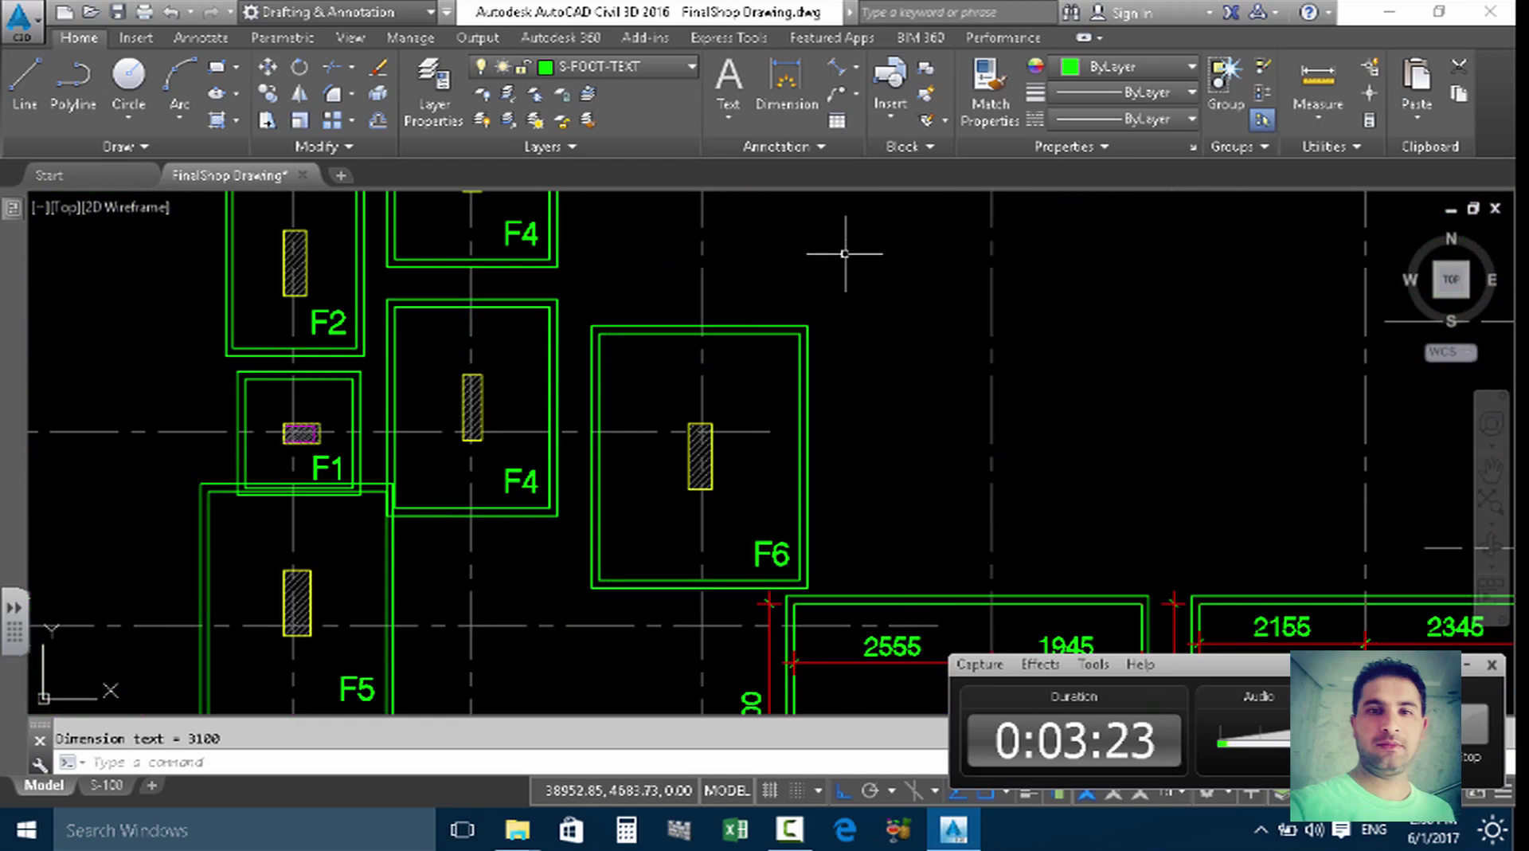
{"action": "scroll", "coordinate": [858, 256], "scroll_direction": "down", "scroll_amount": 4}
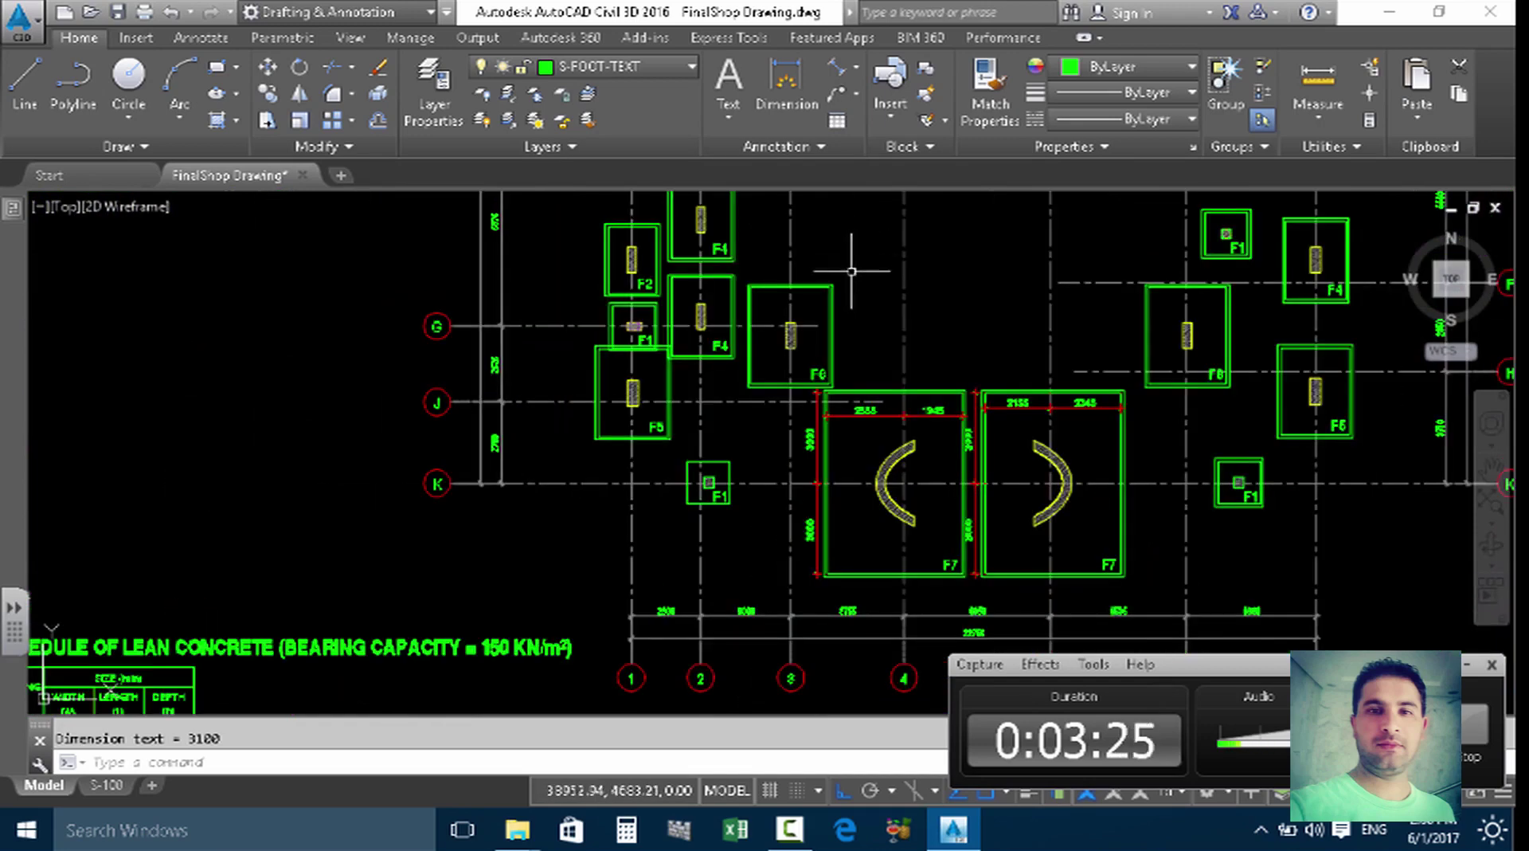
{"action": "scroll", "coordinate": [851, 274], "scroll_direction": "down", "scroll_amount": 5}
{"action": "scroll", "coordinate": [851, 275], "scroll_direction": "down", "scroll_amount": 2}
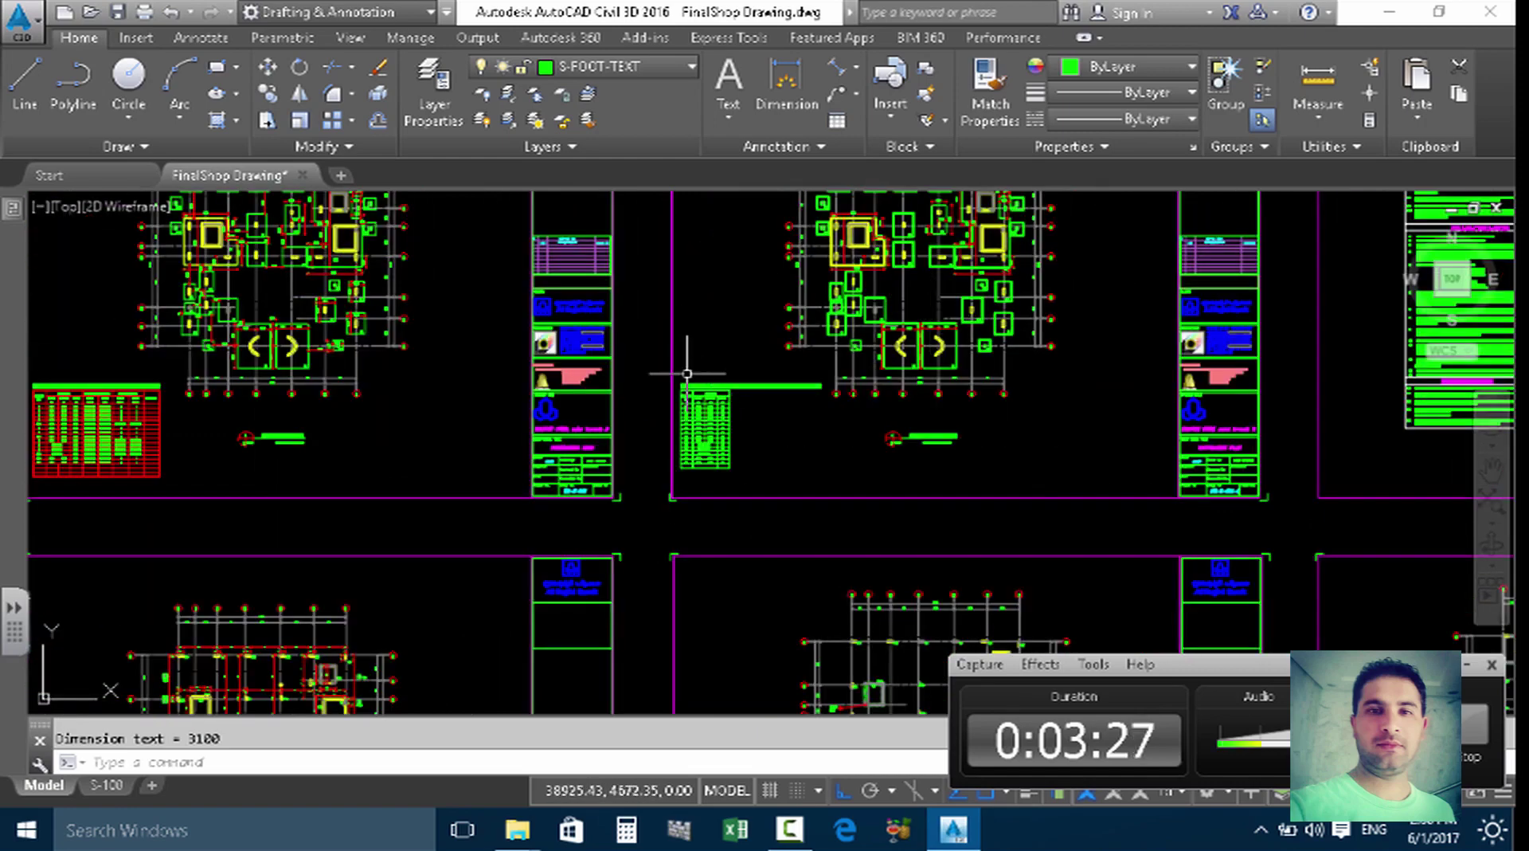
{"action": "middle_click_drag", "start_coordinate": [823, 476], "coordinate": [923, 528]}
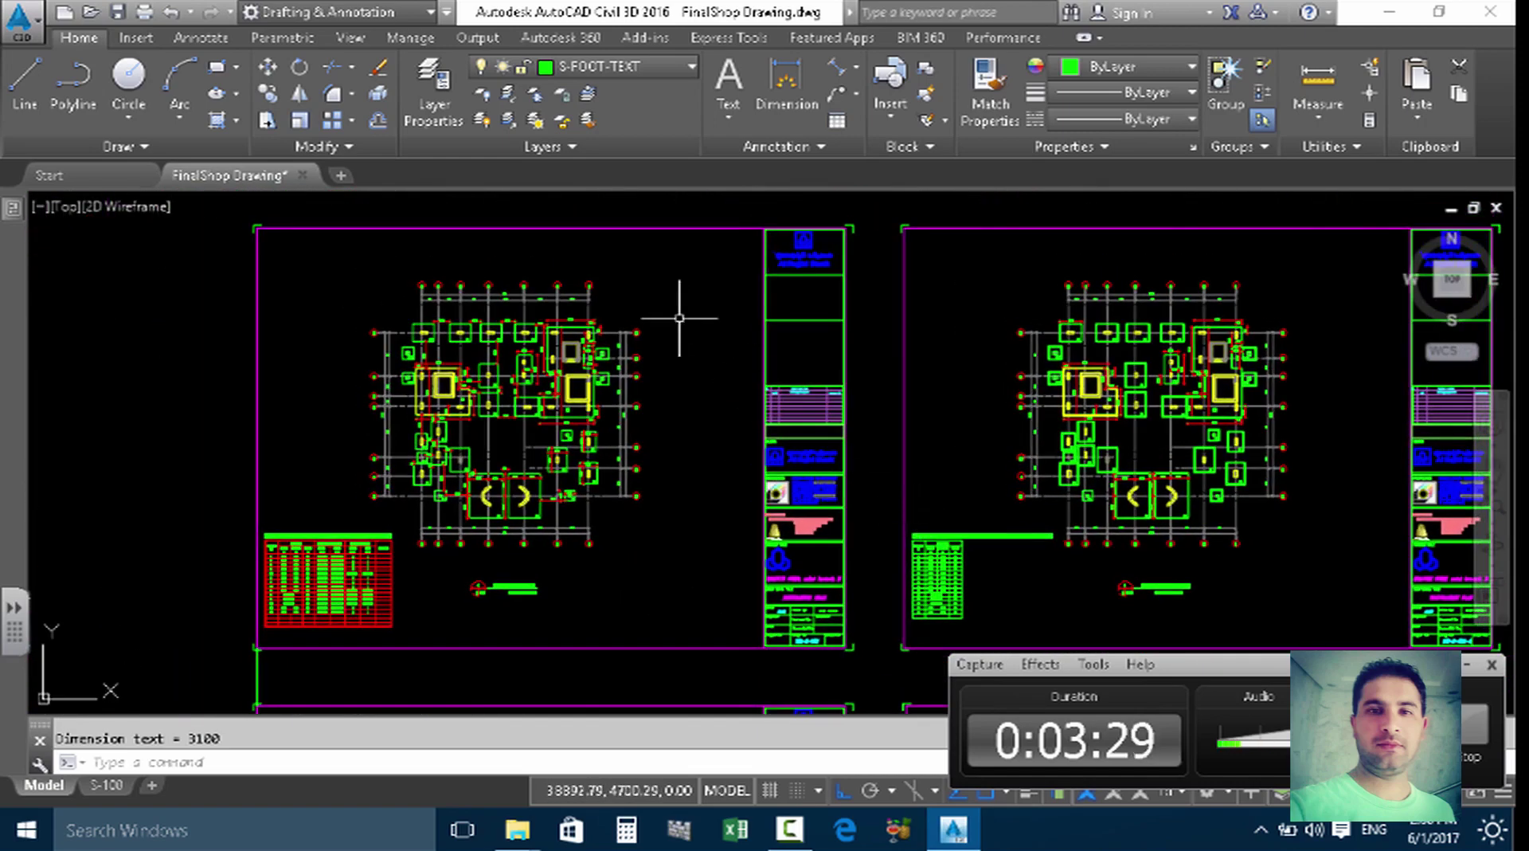
{"action": "scroll", "coordinate": [522, 597], "scroll_direction": "up", "scroll_amount": 5}
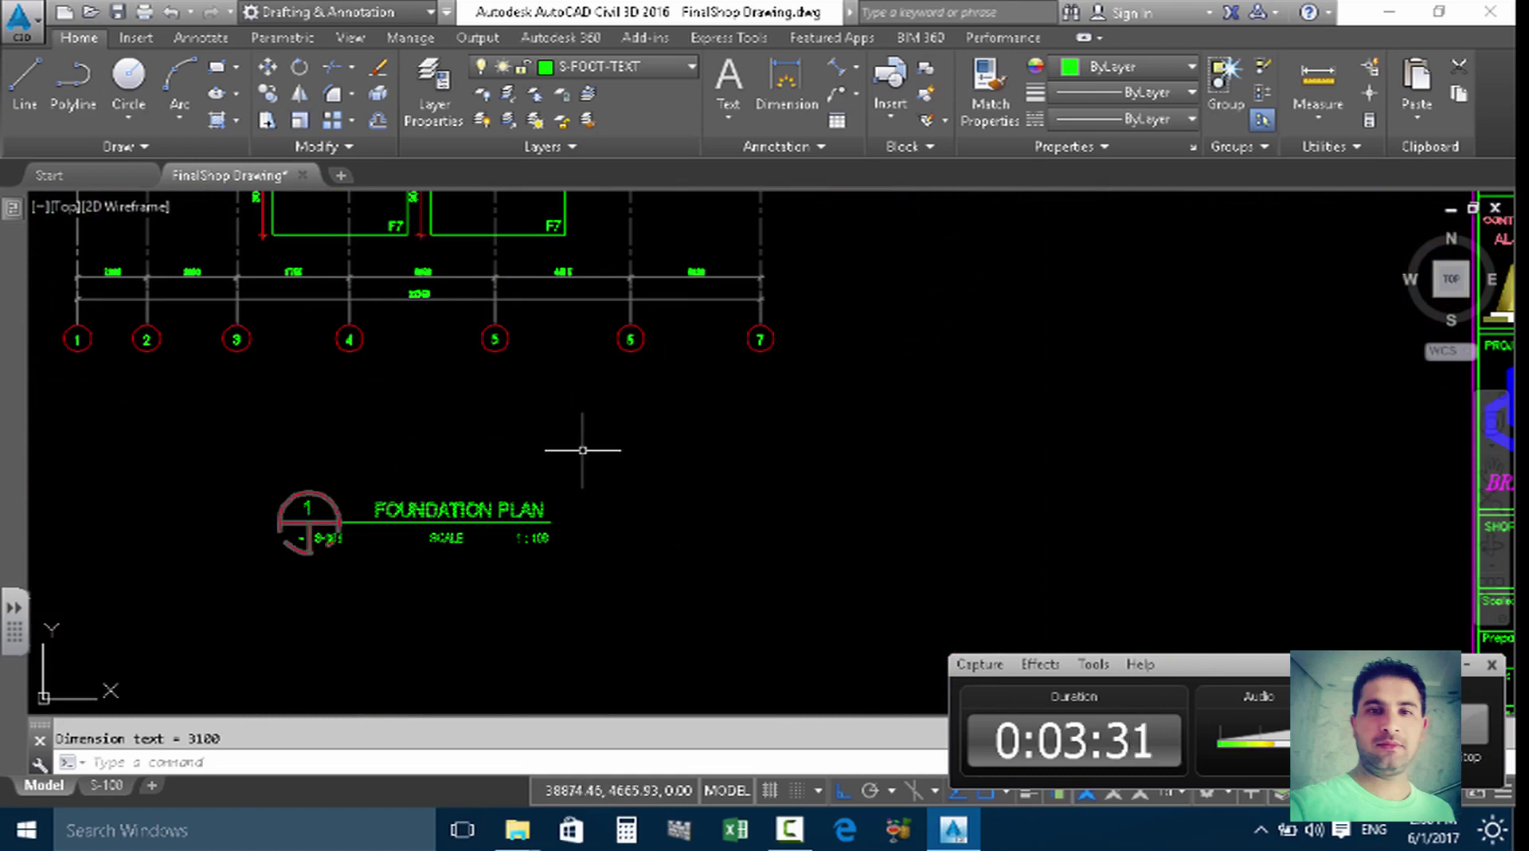
{"action": "scroll", "coordinate": [398, 524], "scroll_direction": "up", "scroll_amount": 3}
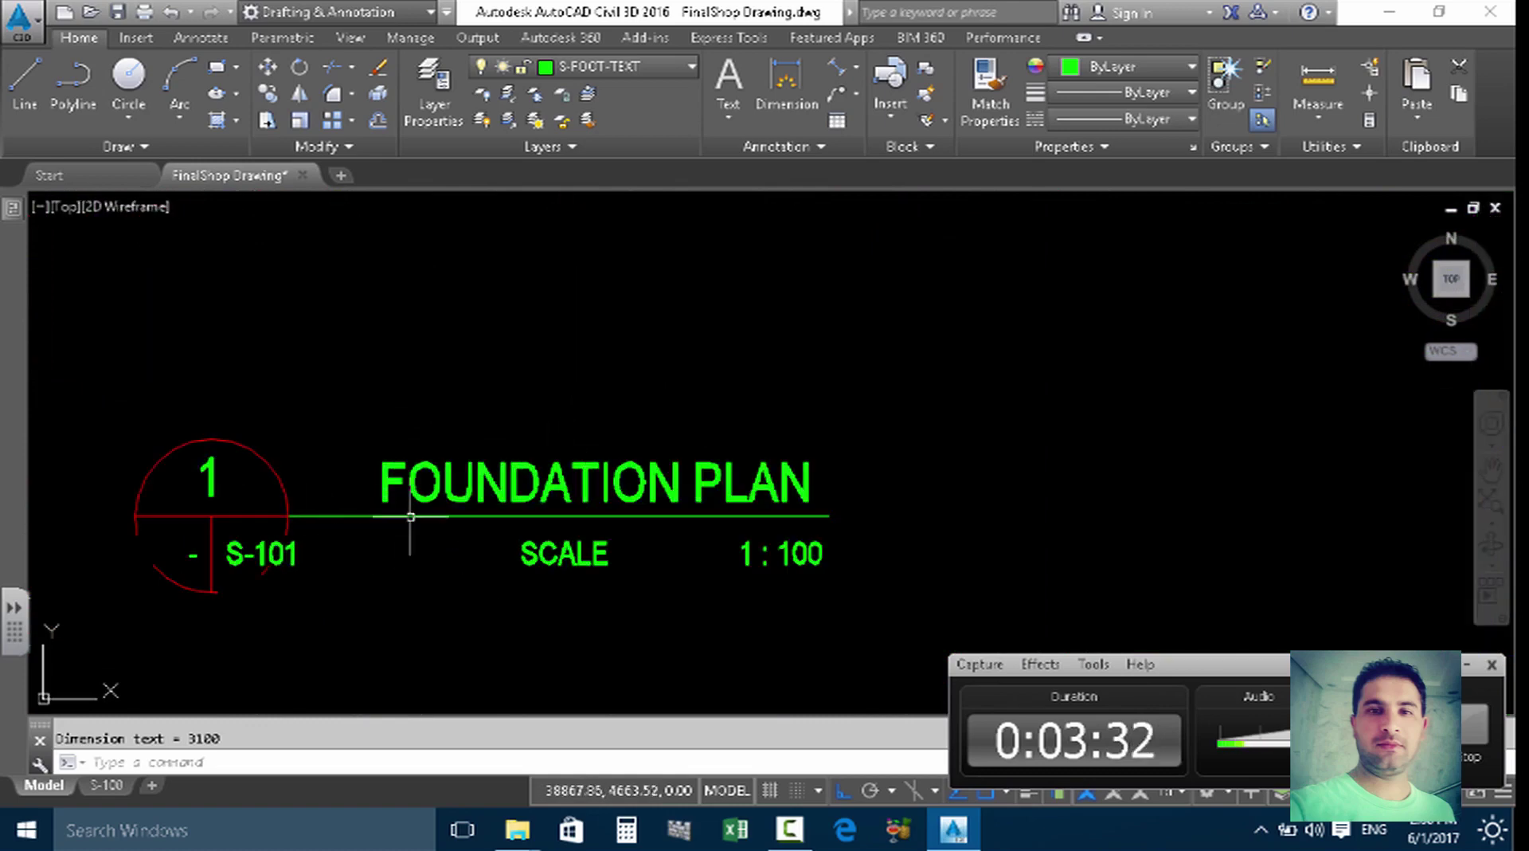
{"action": "scroll", "coordinate": [544, 497], "scroll_direction": "down", "scroll_amount": 7}
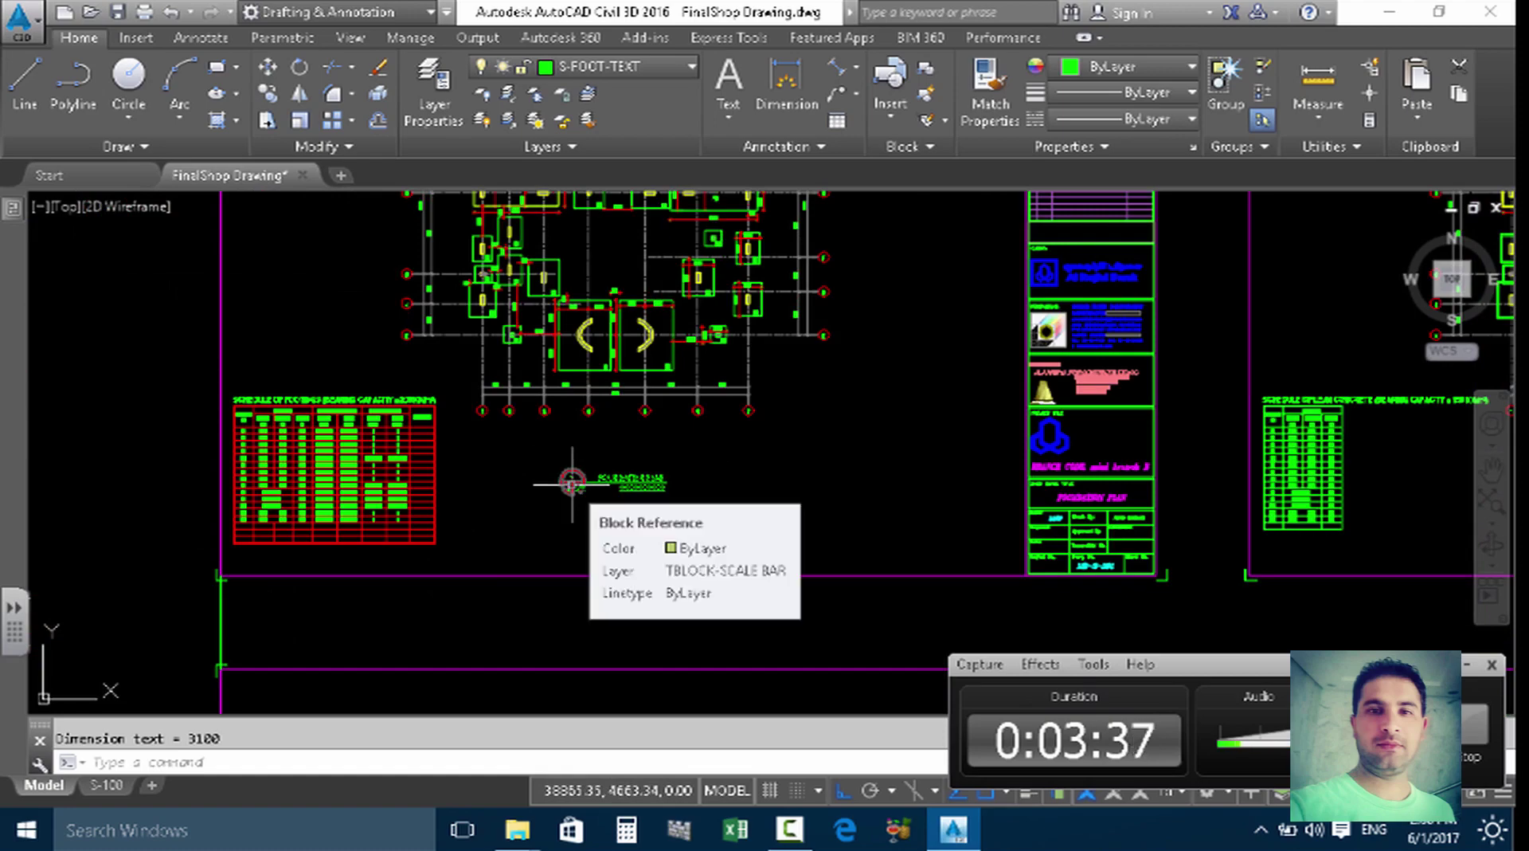
{"action": "scroll", "coordinate": [820, 411], "scroll_direction": "down", "scroll_amount": 3}
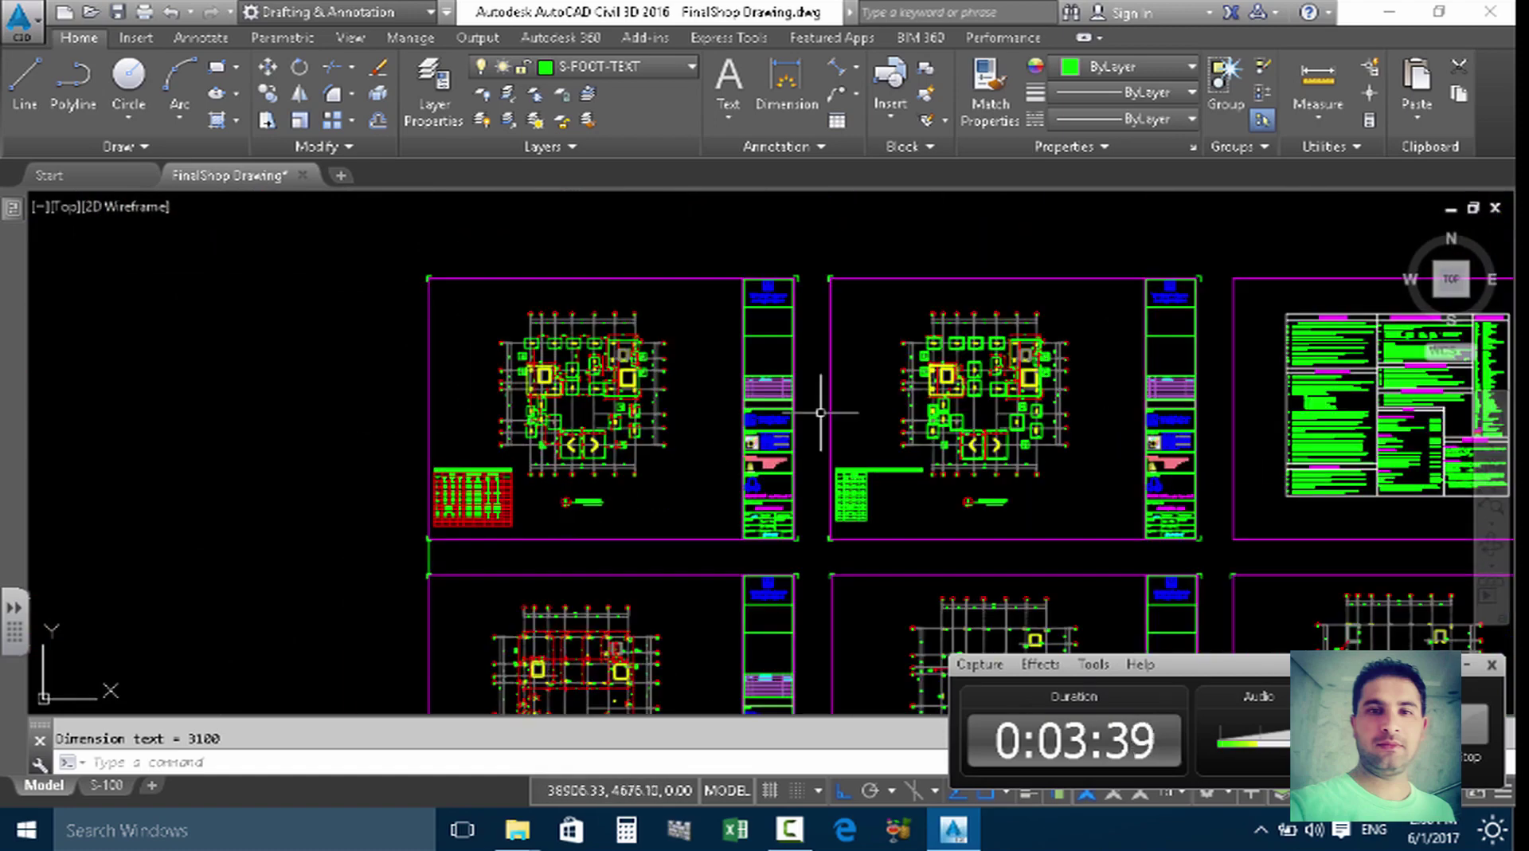
{"action": "scroll", "coordinate": [916, 342], "scroll_direction": "up", "scroll_amount": 6}
{"action": "scroll", "coordinate": [763, 386], "scroll_direction": "up", "scroll_amount": 3}
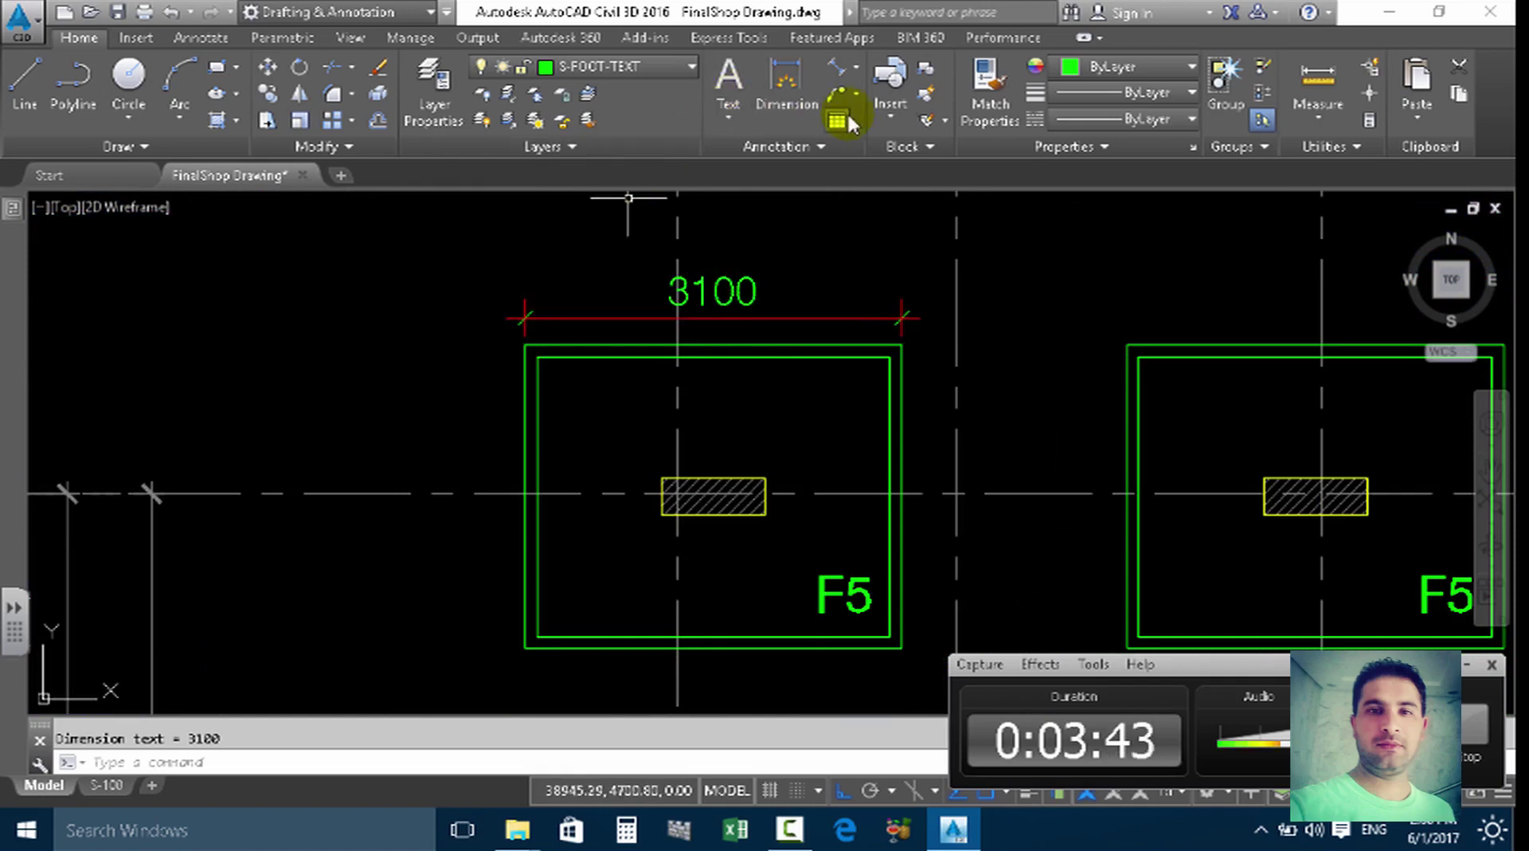
{"action": "left_click", "coordinate": [837, 68]}
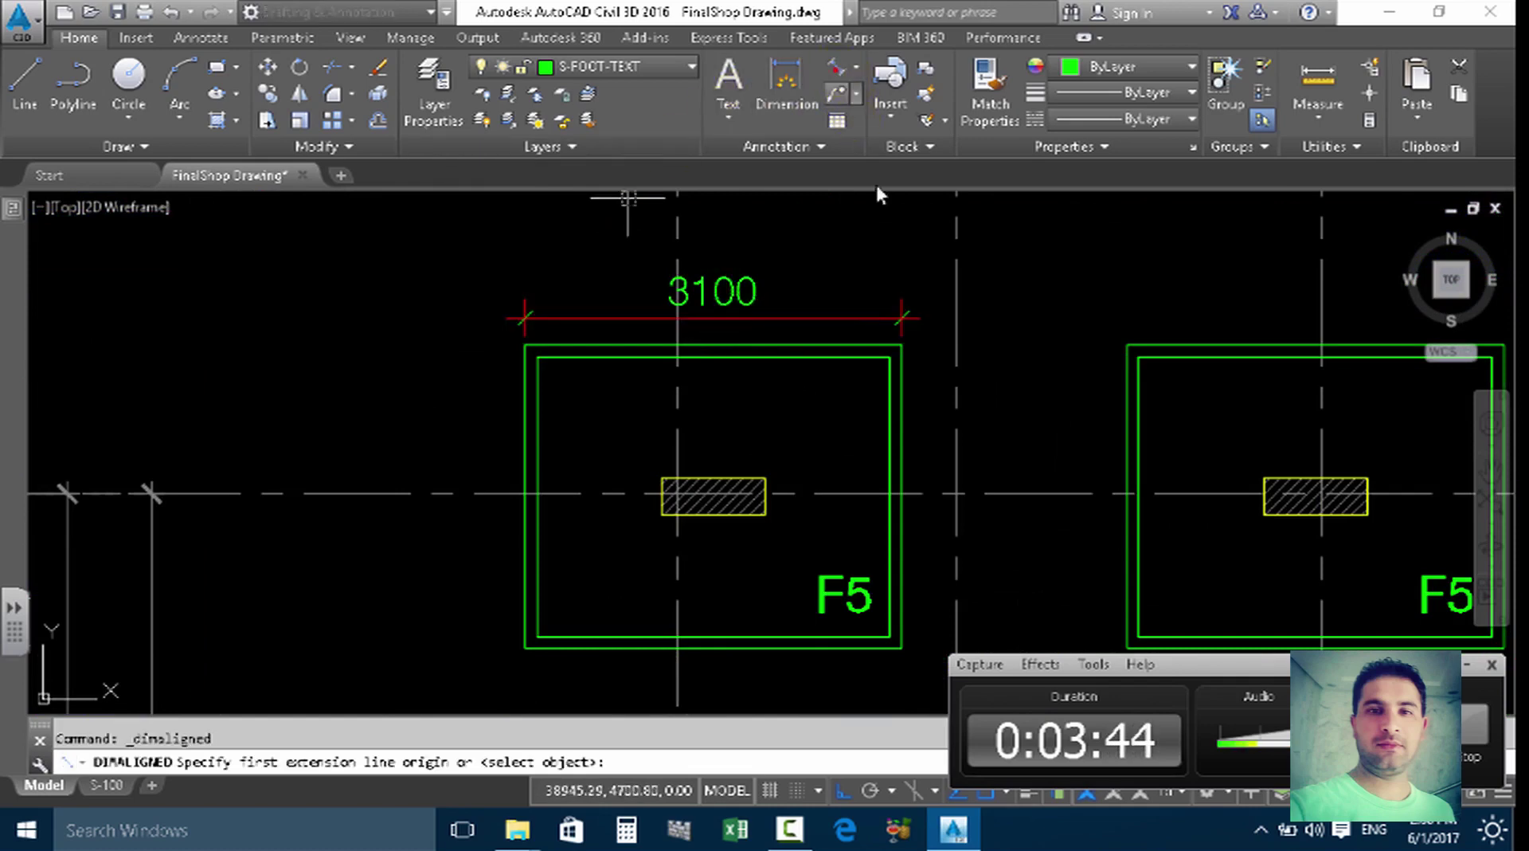
Dimension F5's inner top corners, placing the 2900 dimension just below the 3100 one.
{"action": "left_click", "coordinate": [890, 358]}
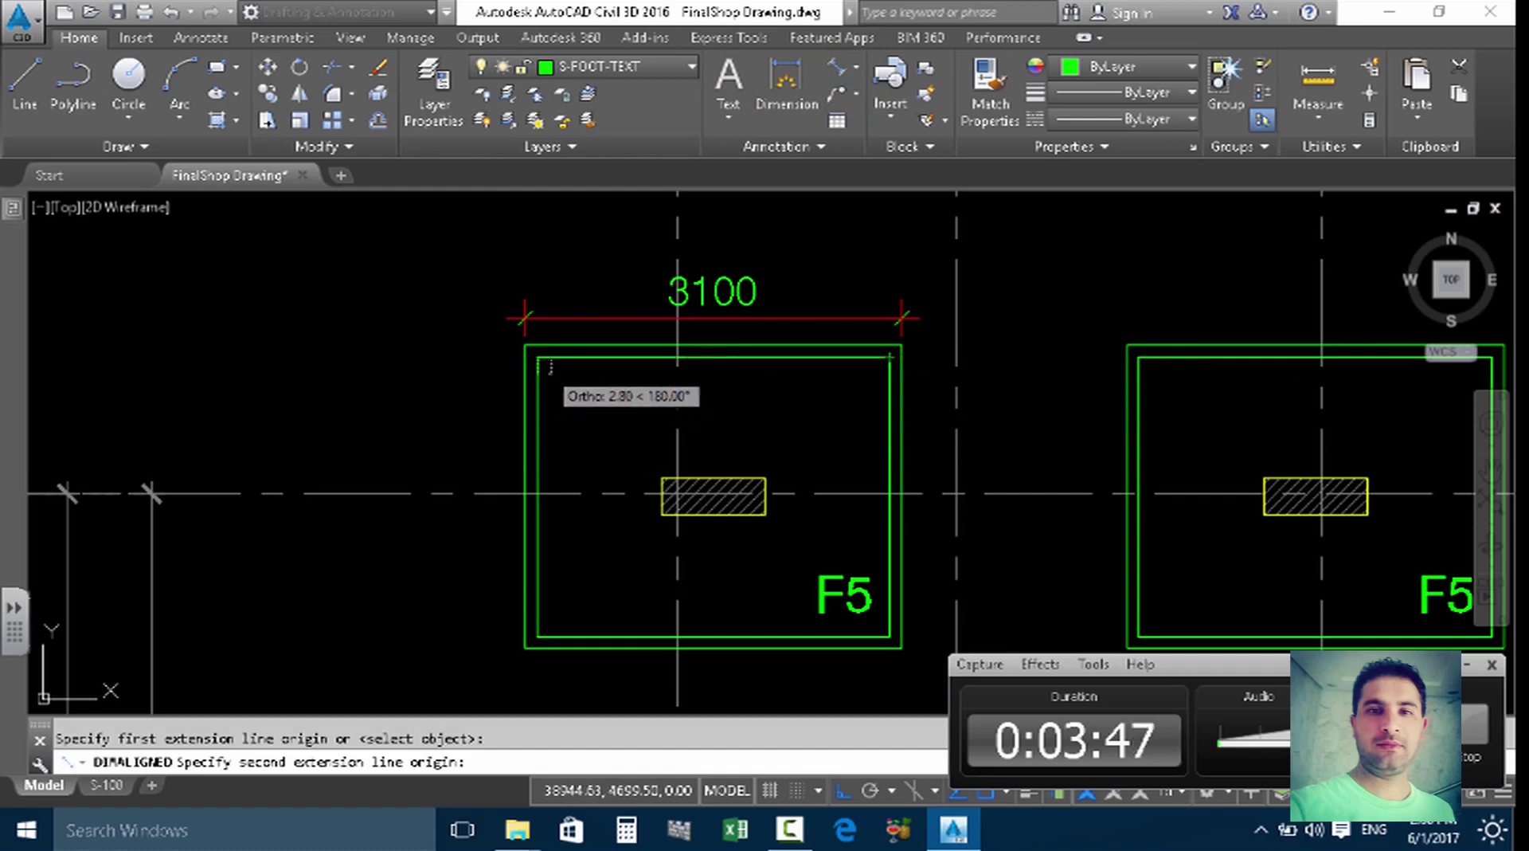
{"action": "left_click", "coordinate": [538, 357]}
{"action": "left_click", "coordinate": [661, 414]}
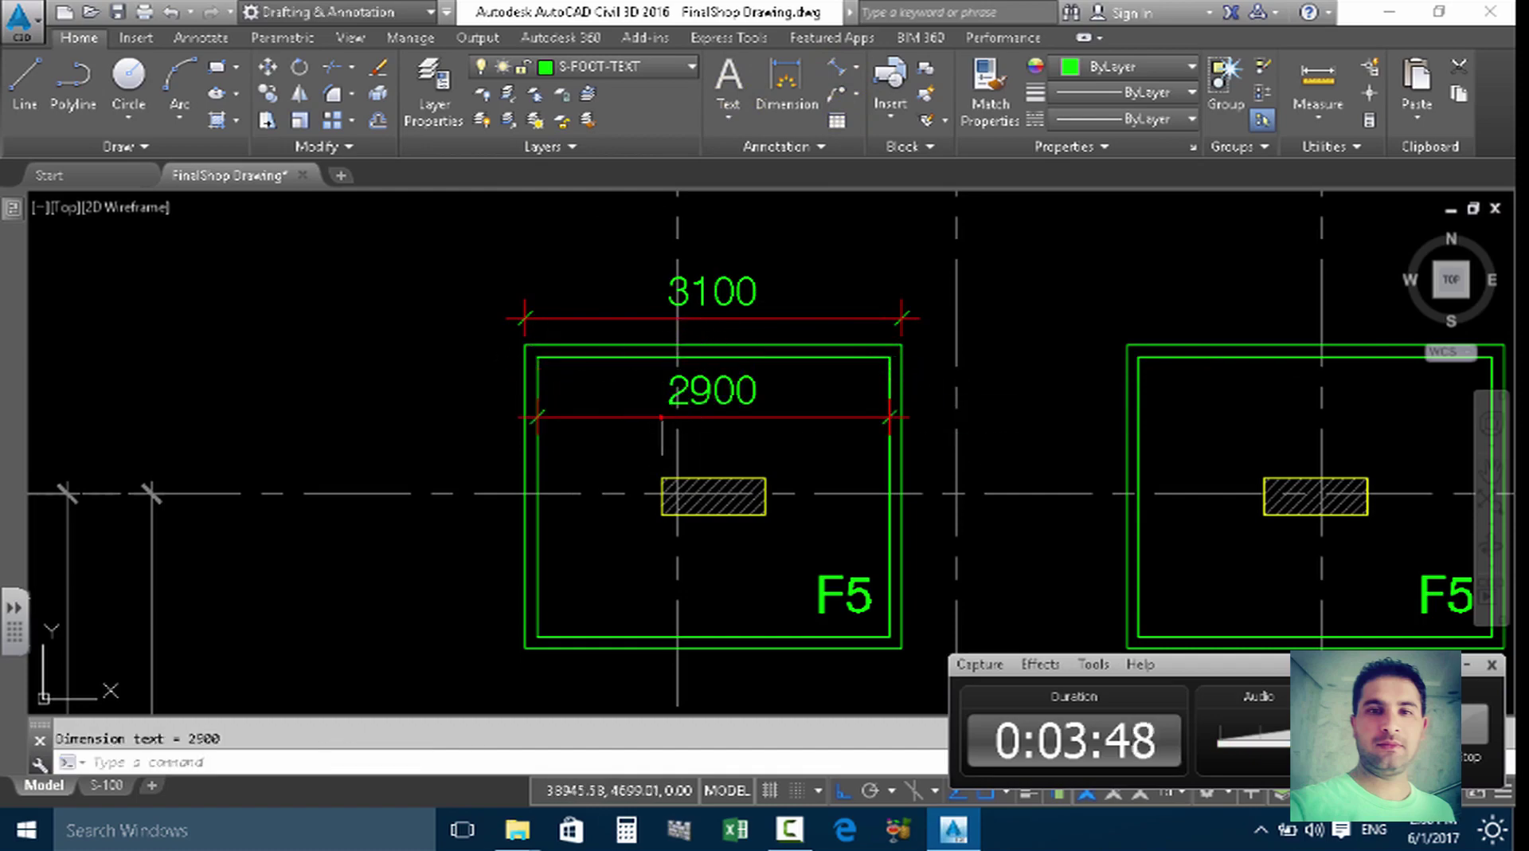
{"action": "scroll", "coordinate": [661, 414], "scroll_direction": "down", "scroll_amount": 6}
{"action": "scroll", "coordinate": [661, 414], "scroll_direction": "down", "scroll_amount": 4}
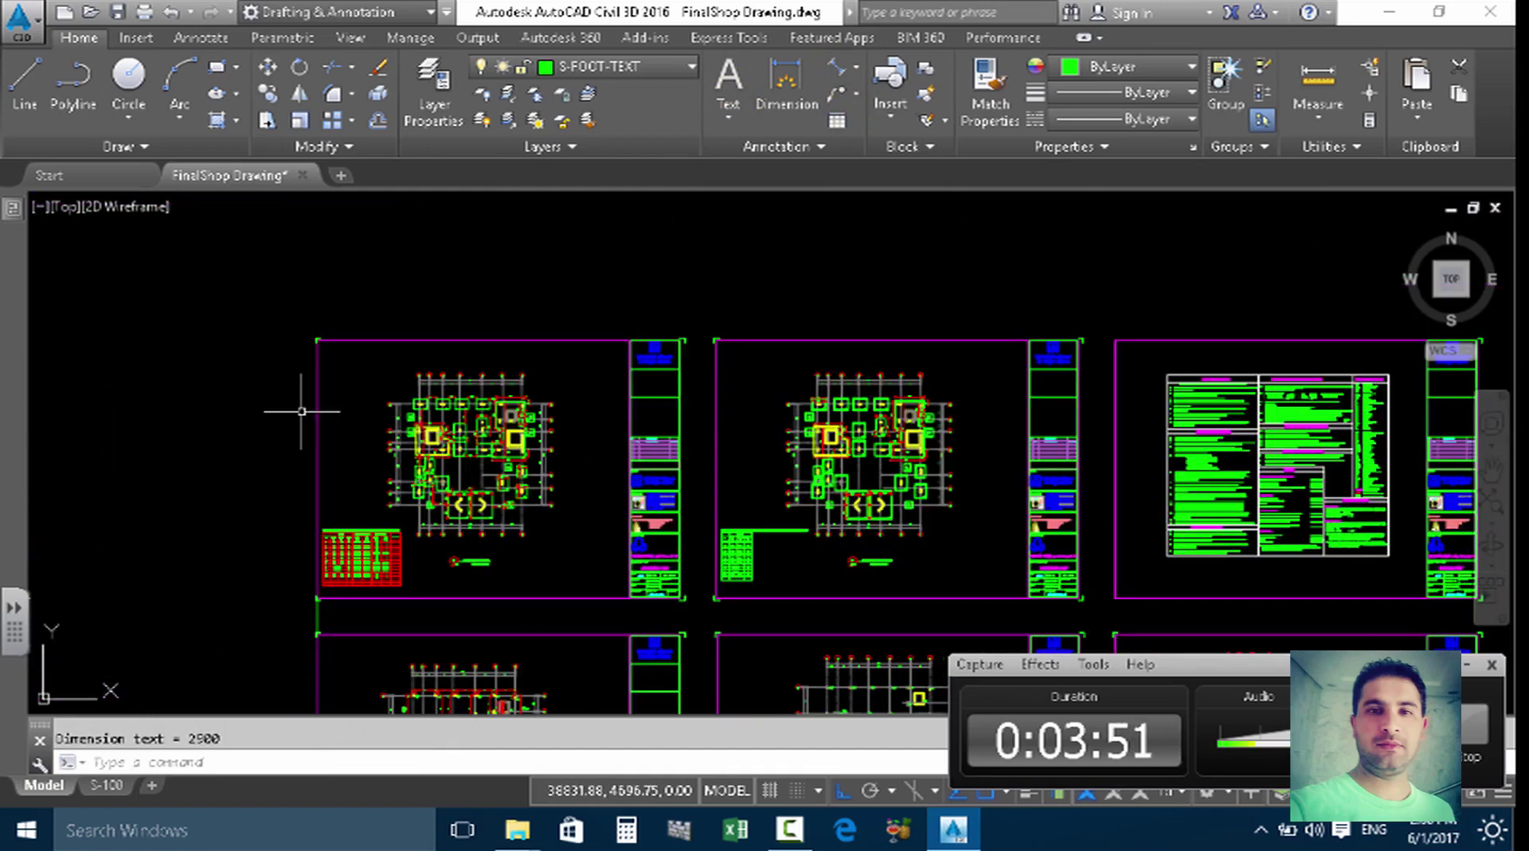
{"action": "scroll", "coordinate": [409, 382], "scroll_direction": "up", "scroll_amount": 3}
{"action": "scroll", "coordinate": [446, 378], "scroll_direction": "up", "scroll_amount": 2}
{"action": "scroll", "coordinate": [488, 374], "scroll_direction": "up", "scroll_amount": 2}
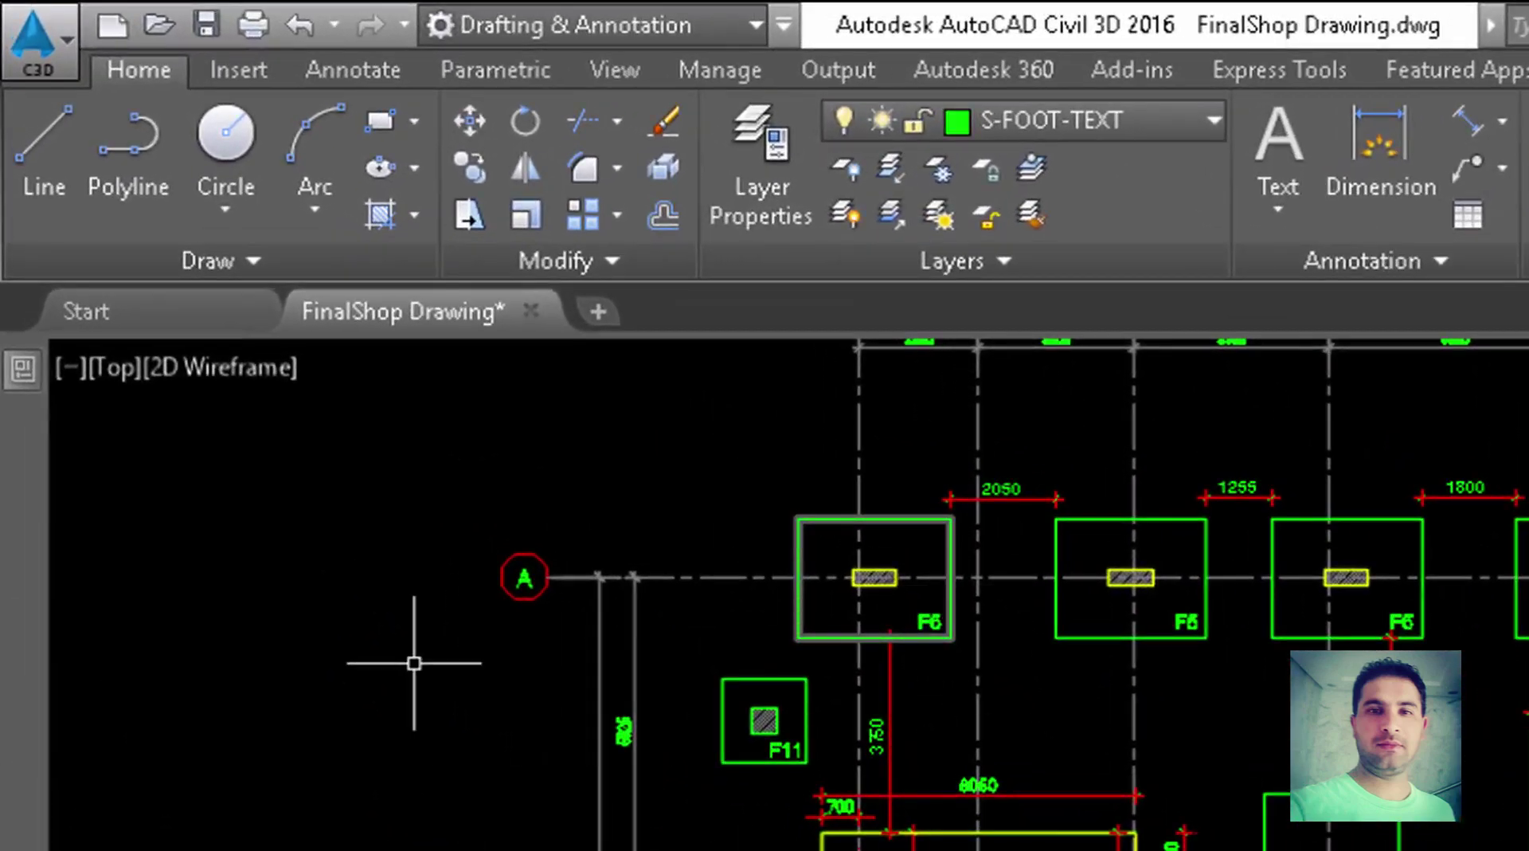
{"action": "scroll", "coordinate": [414, 663], "scroll_direction": "down", "scroll_amount": 5}
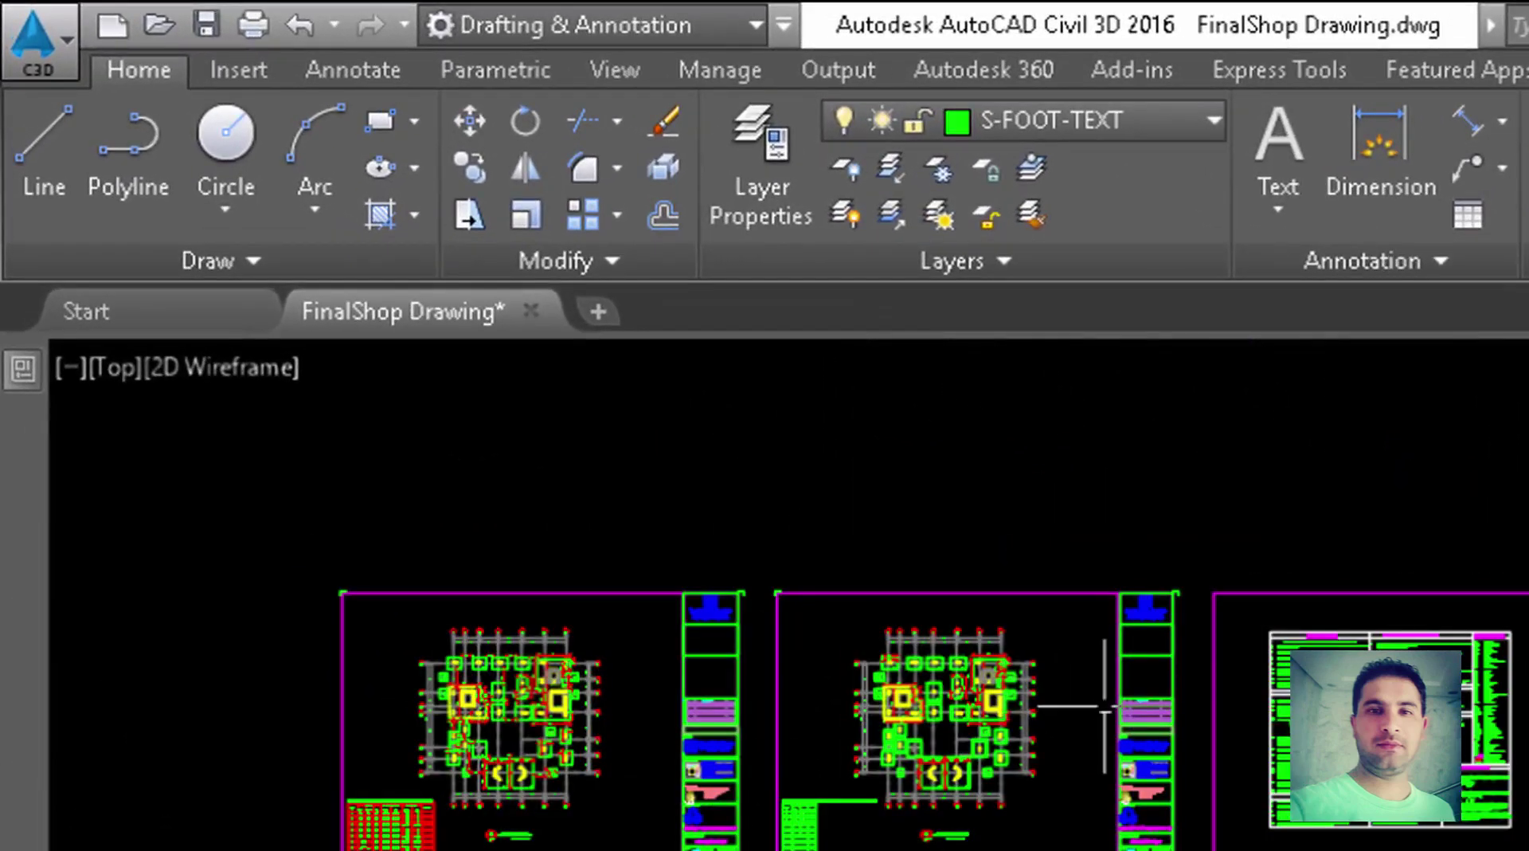
{"action": "scroll", "coordinate": [1034, 534], "scroll_direction": "up", "scroll_amount": 3}
{"action": "scroll", "coordinate": [1033, 534], "scroll_direction": "up", "scroll_amount": 3}
{"action": "middle_click_drag", "start_coordinate": [1218, 685], "coordinate": [1225, 690]}
{"action": "scroll", "coordinate": [1225, 690], "scroll_direction": "down", "scroll_amount": 2}
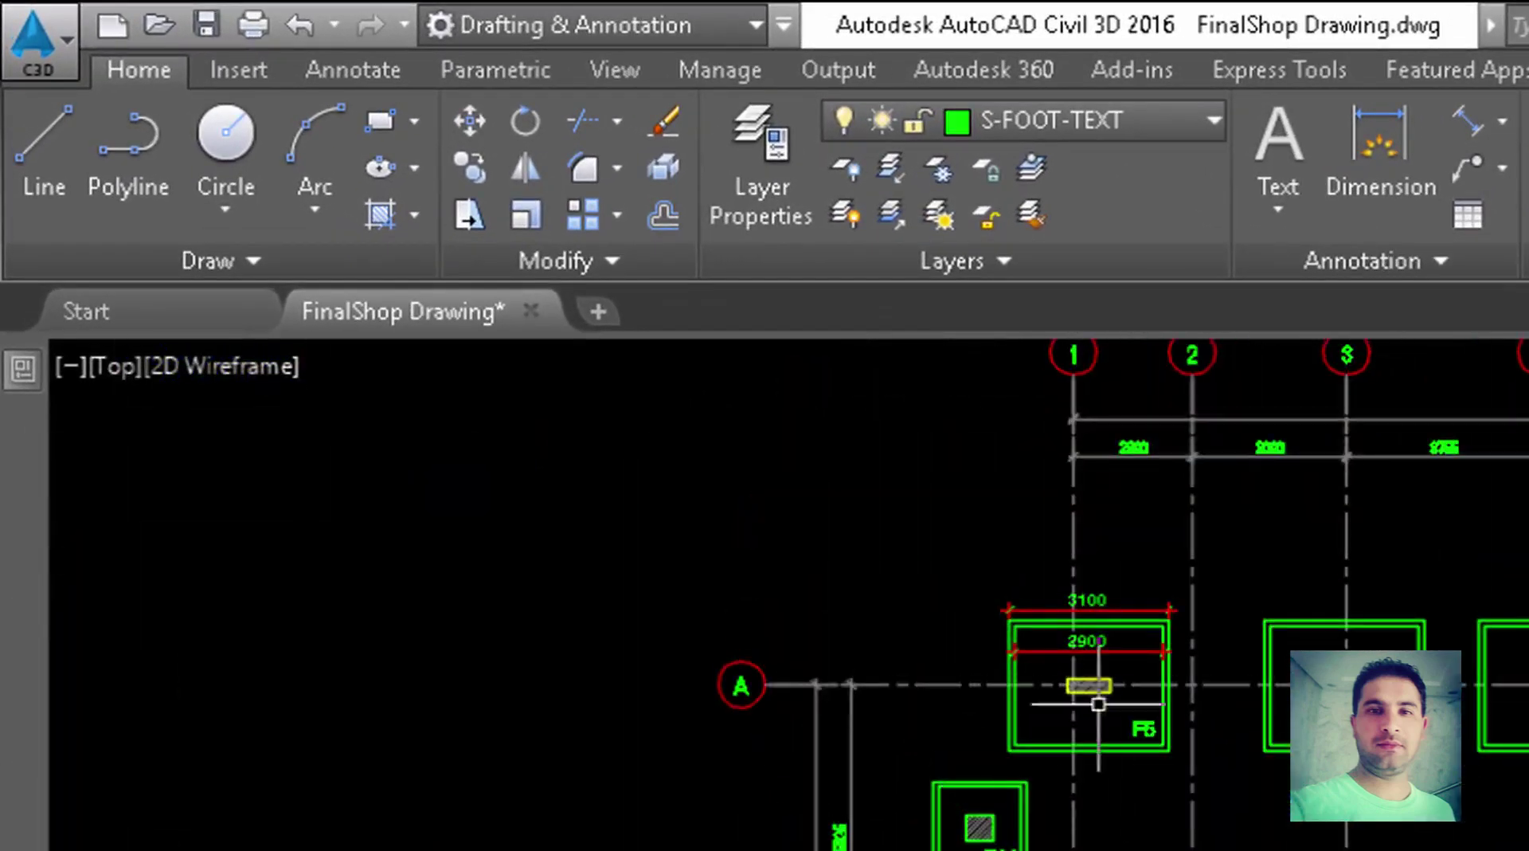
{"action": "scroll", "coordinate": [1084, 637], "scroll_direction": "up", "scroll_amount": 5}
{"action": "scroll", "coordinate": [1117, 629], "scroll_direction": "down", "scroll_amount": 3}
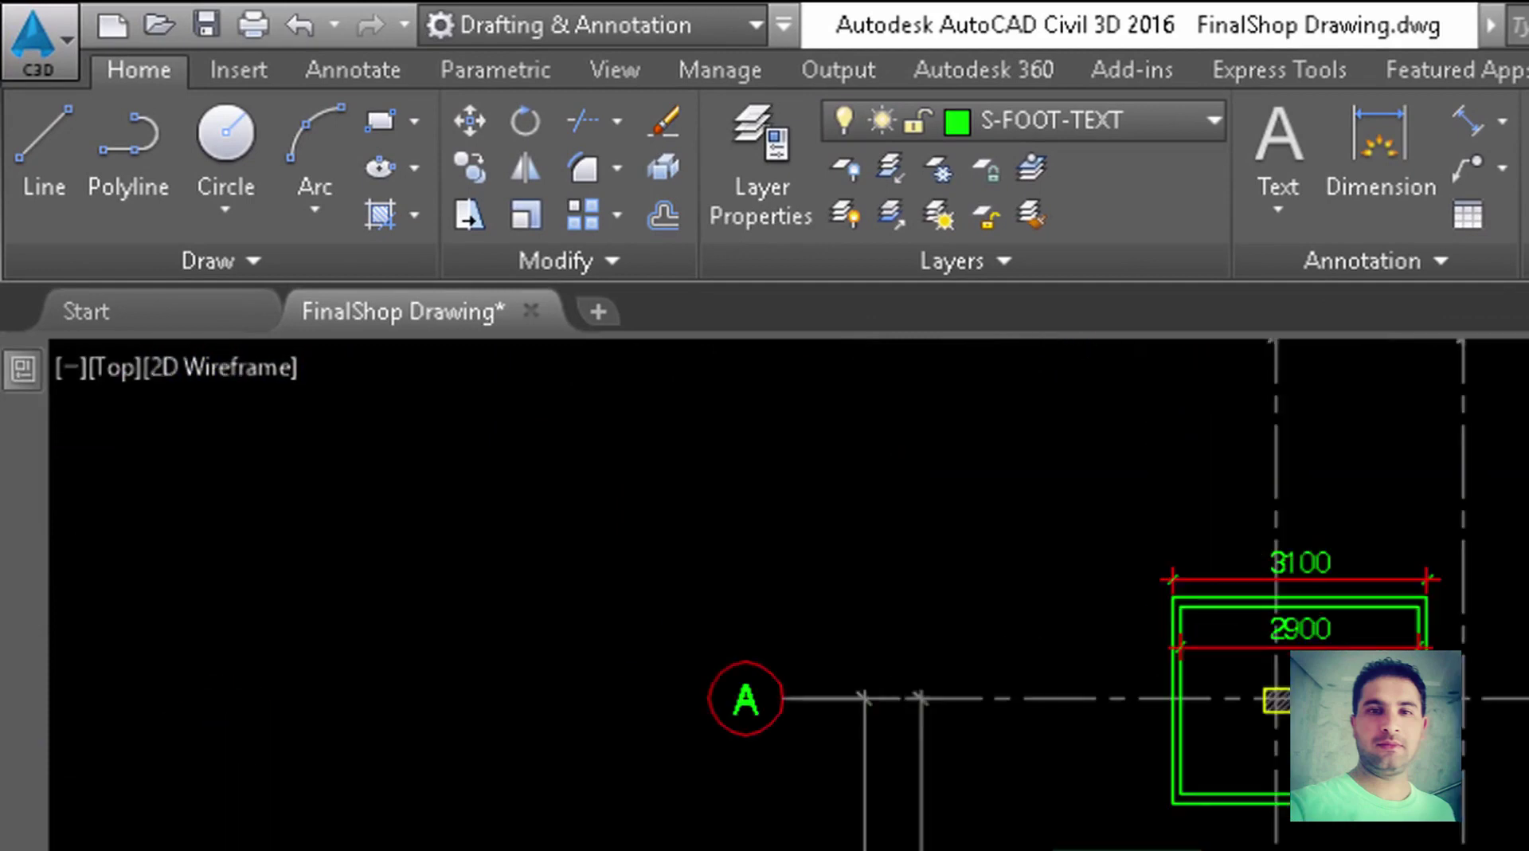
{"action": "scroll", "coordinate": [1195, 677], "scroll_direction": "down", "scroll_amount": 3}
{"action": "scroll", "coordinate": [1017, 700], "scroll_direction": "down", "scroll_amount": 3}
{"action": "scroll", "coordinate": [661, 758], "scroll_direction": "up", "scroll_amount": 1}
{"action": "scroll", "coordinate": [1092, 608], "scroll_direction": "up", "scroll_amount": 3}
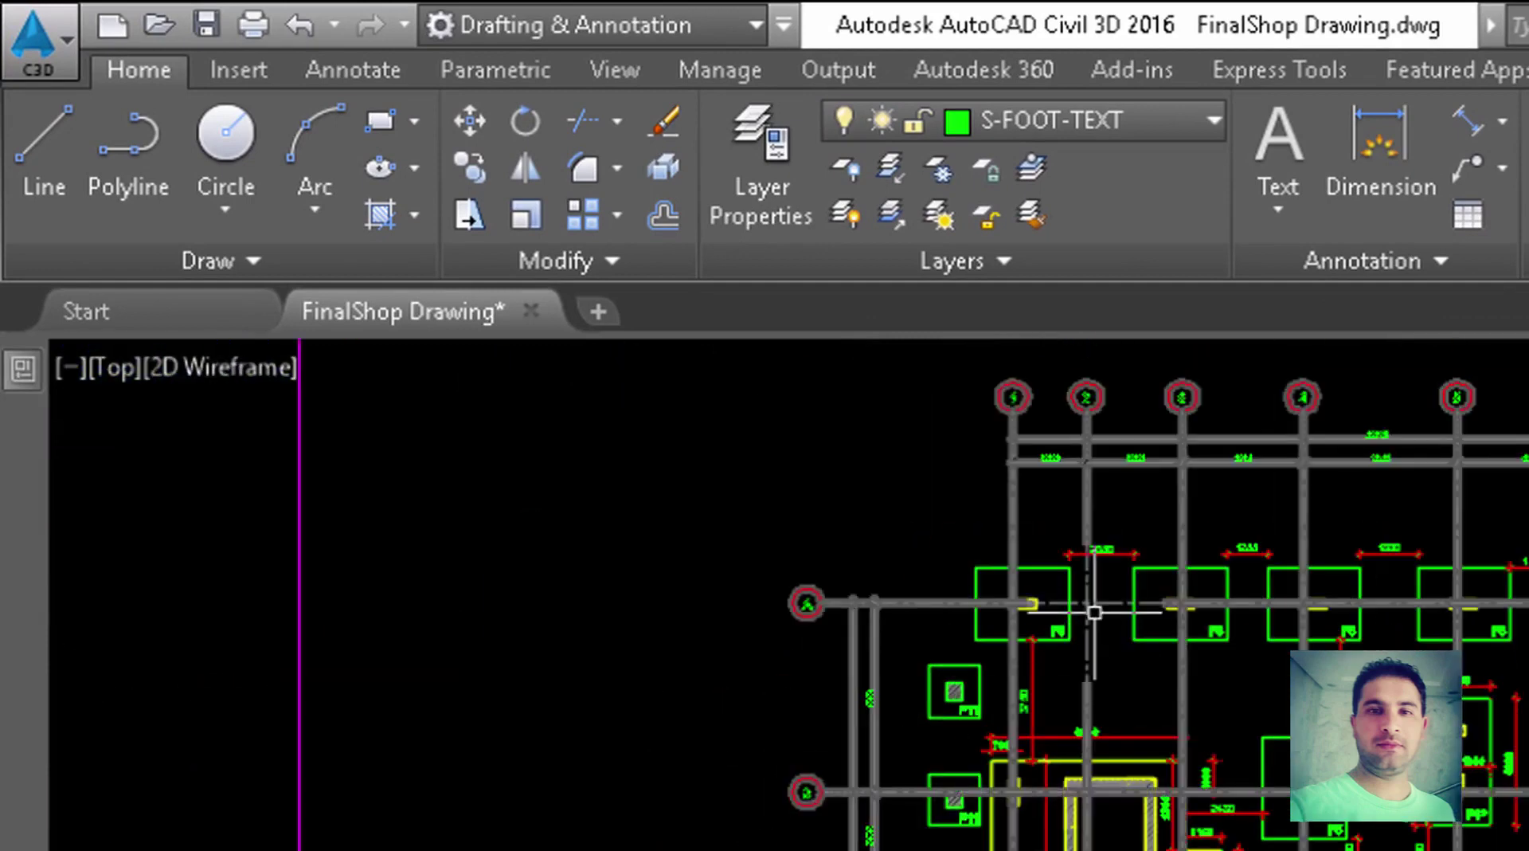
{"action": "scroll", "coordinate": [1057, 632], "scroll_direction": "up", "scroll_amount": 3}
{"action": "scroll", "coordinate": [956, 612], "scroll_direction": "down", "scroll_amount": 1}
{"action": "scroll", "coordinate": [955, 612], "scroll_direction": "down", "scroll_amount": 3}
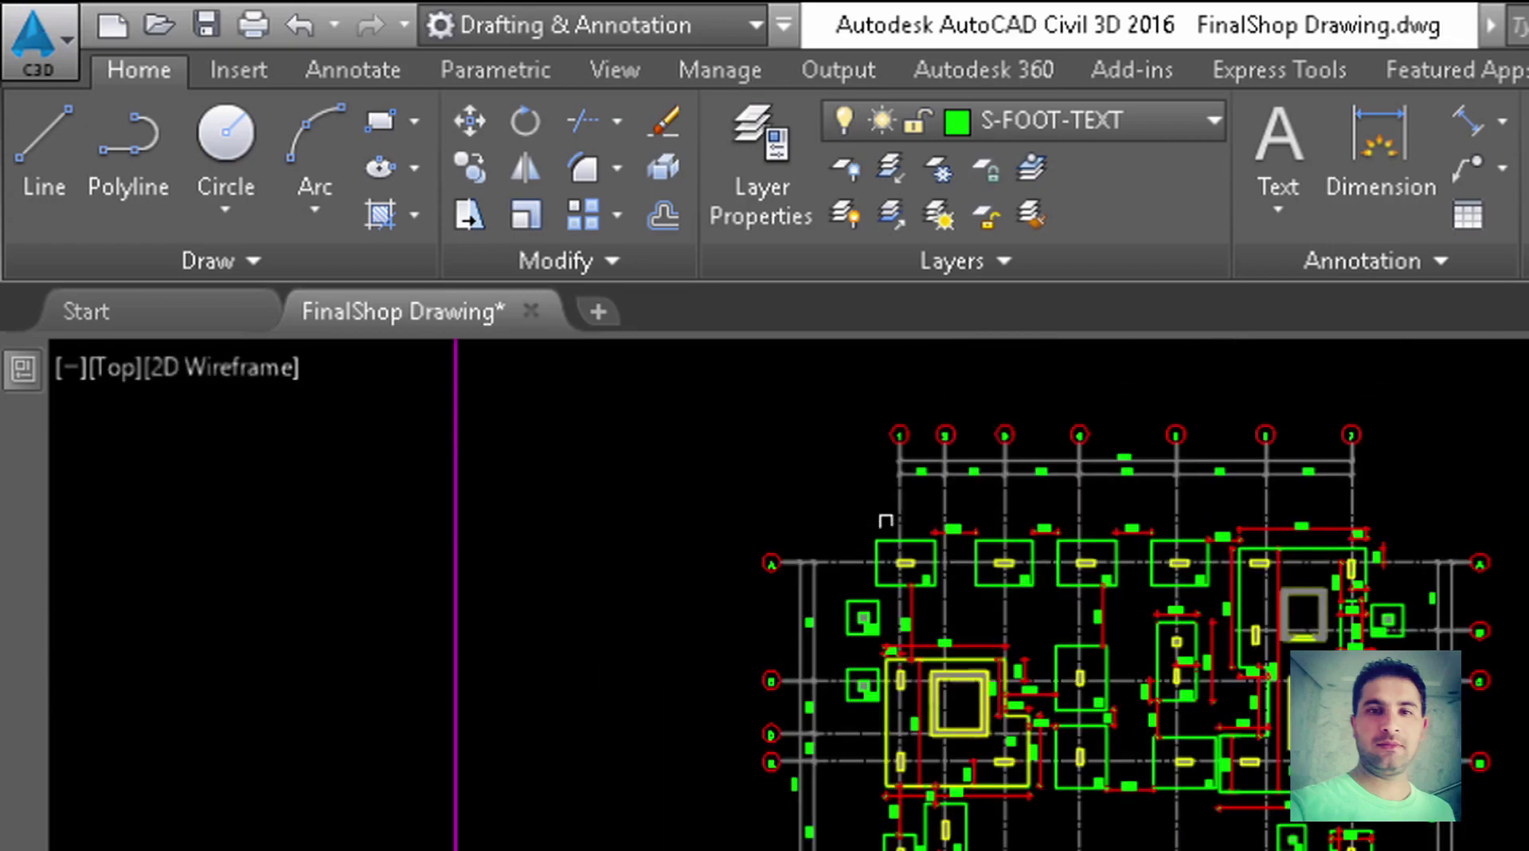
{"action": "scroll", "coordinate": [633, 558], "scroll_direction": "up", "scroll_amount": 1}
{"action": "scroll", "coordinate": [633, 549], "scroll_direction": "up", "scroll_amount": 3}
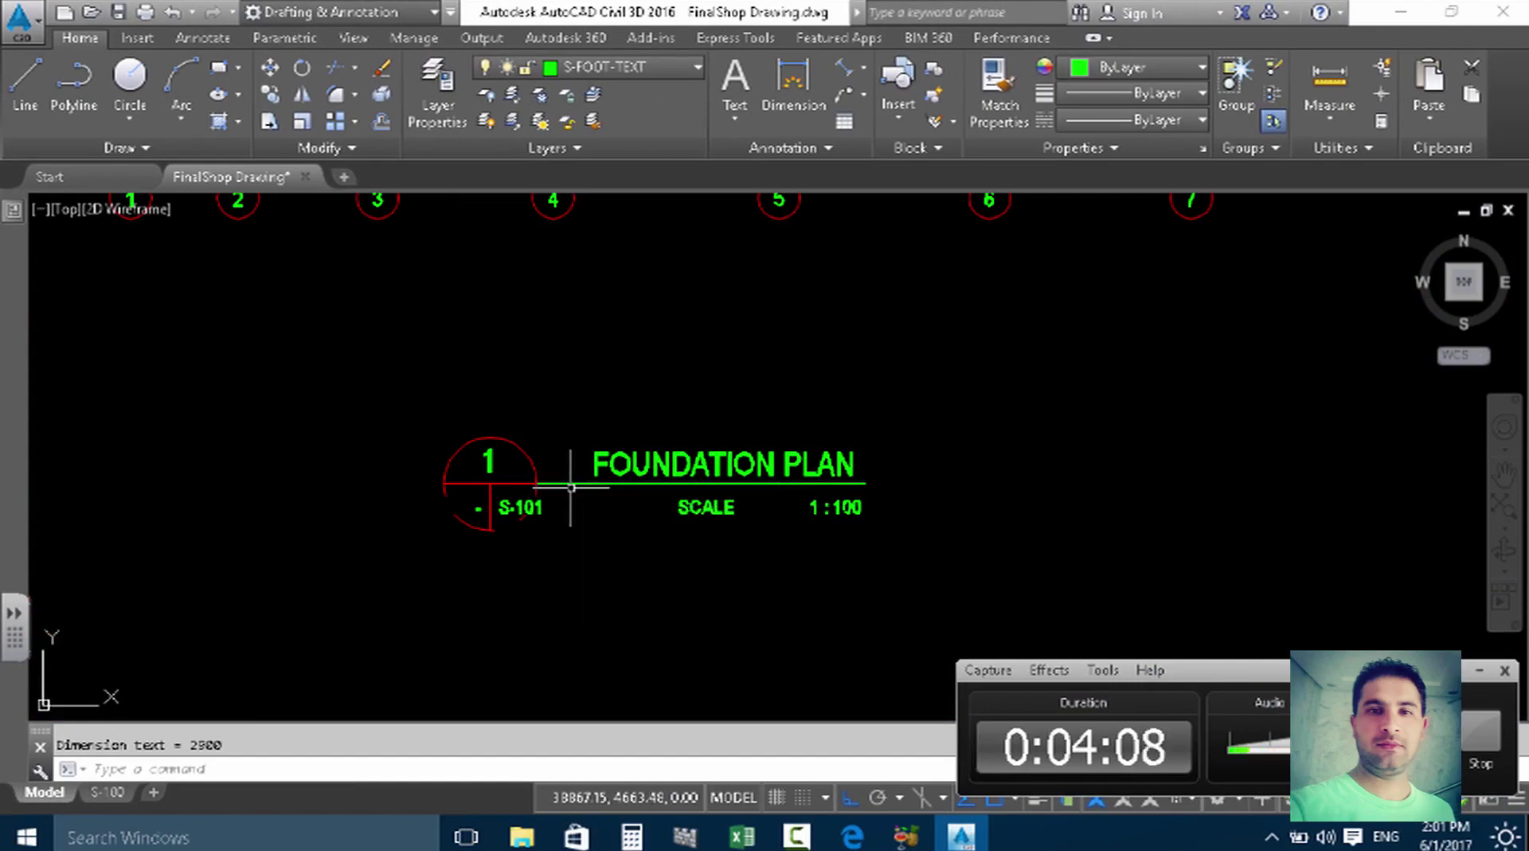
{"action": "scroll", "coordinate": [820, 460], "scroll_direction": "down", "scroll_amount": 5}
{"action": "scroll", "coordinate": [622, 418], "scroll_direction": "up", "scroll_amount": 3}
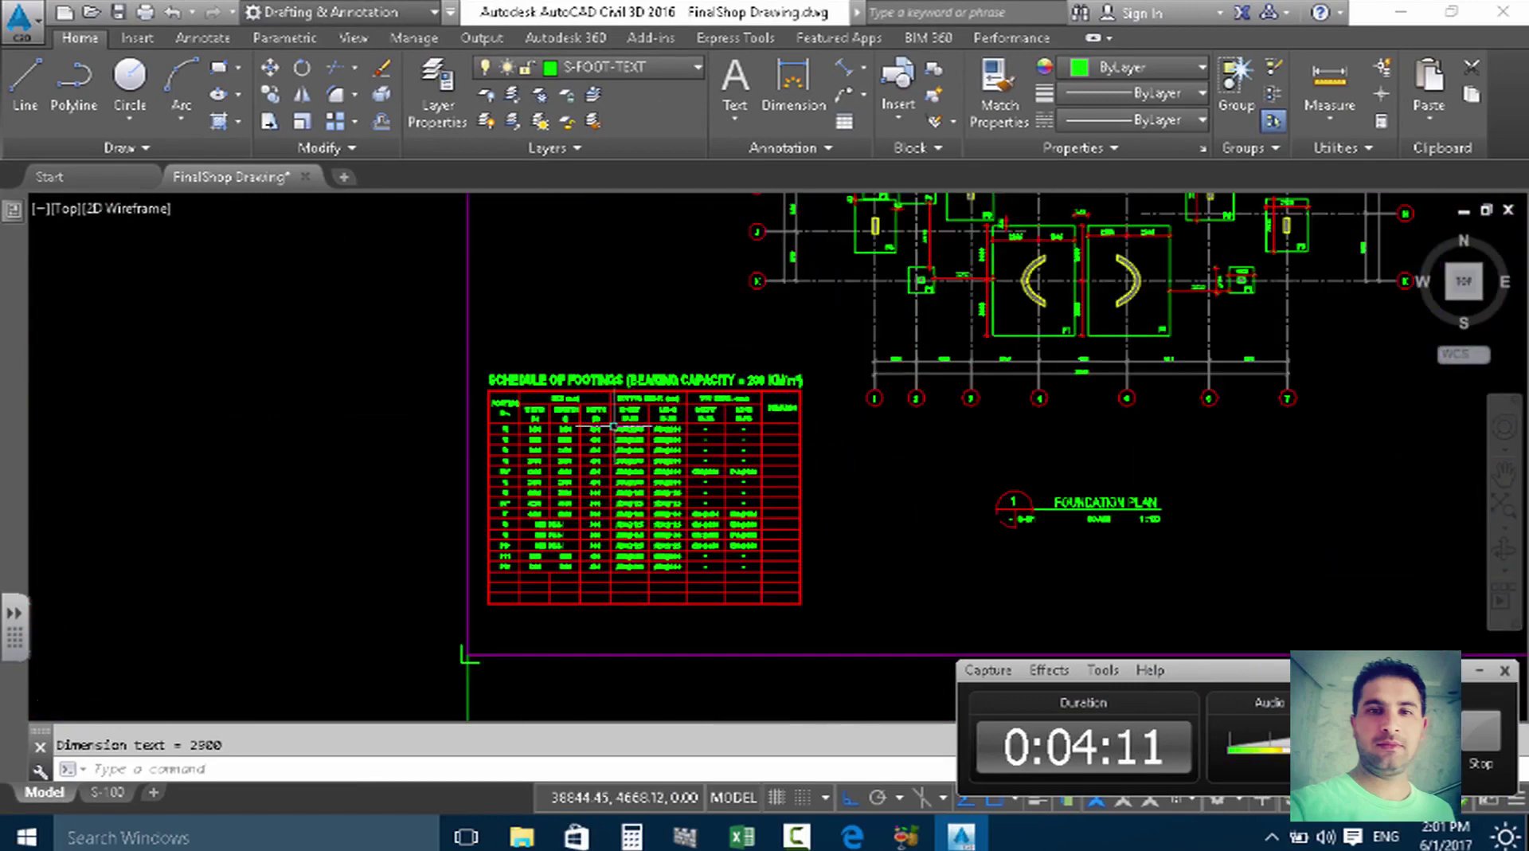
{"action": "scroll", "coordinate": [605, 398], "scroll_direction": "up", "scroll_amount": 3}
{"action": "scroll", "coordinate": [582, 362], "scroll_direction": "up", "scroll_amount": 3}
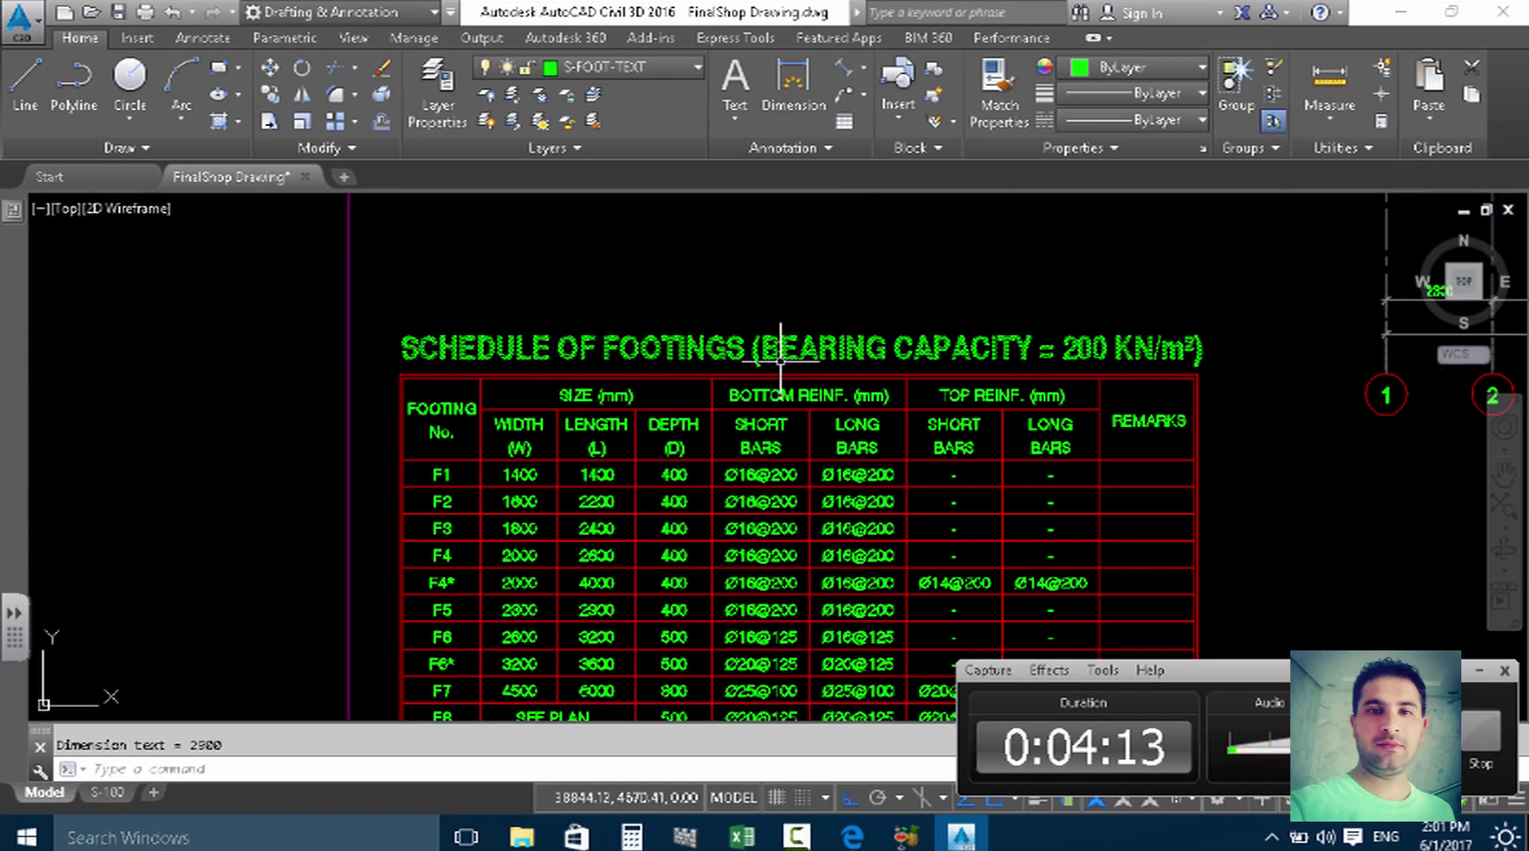
{"action": "scroll", "coordinate": [489, 472], "scroll_direction": "up", "scroll_amount": 2}
{"action": "scroll", "coordinate": [489, 472], "scroll_direction": "up", "scroll_amount": 2}
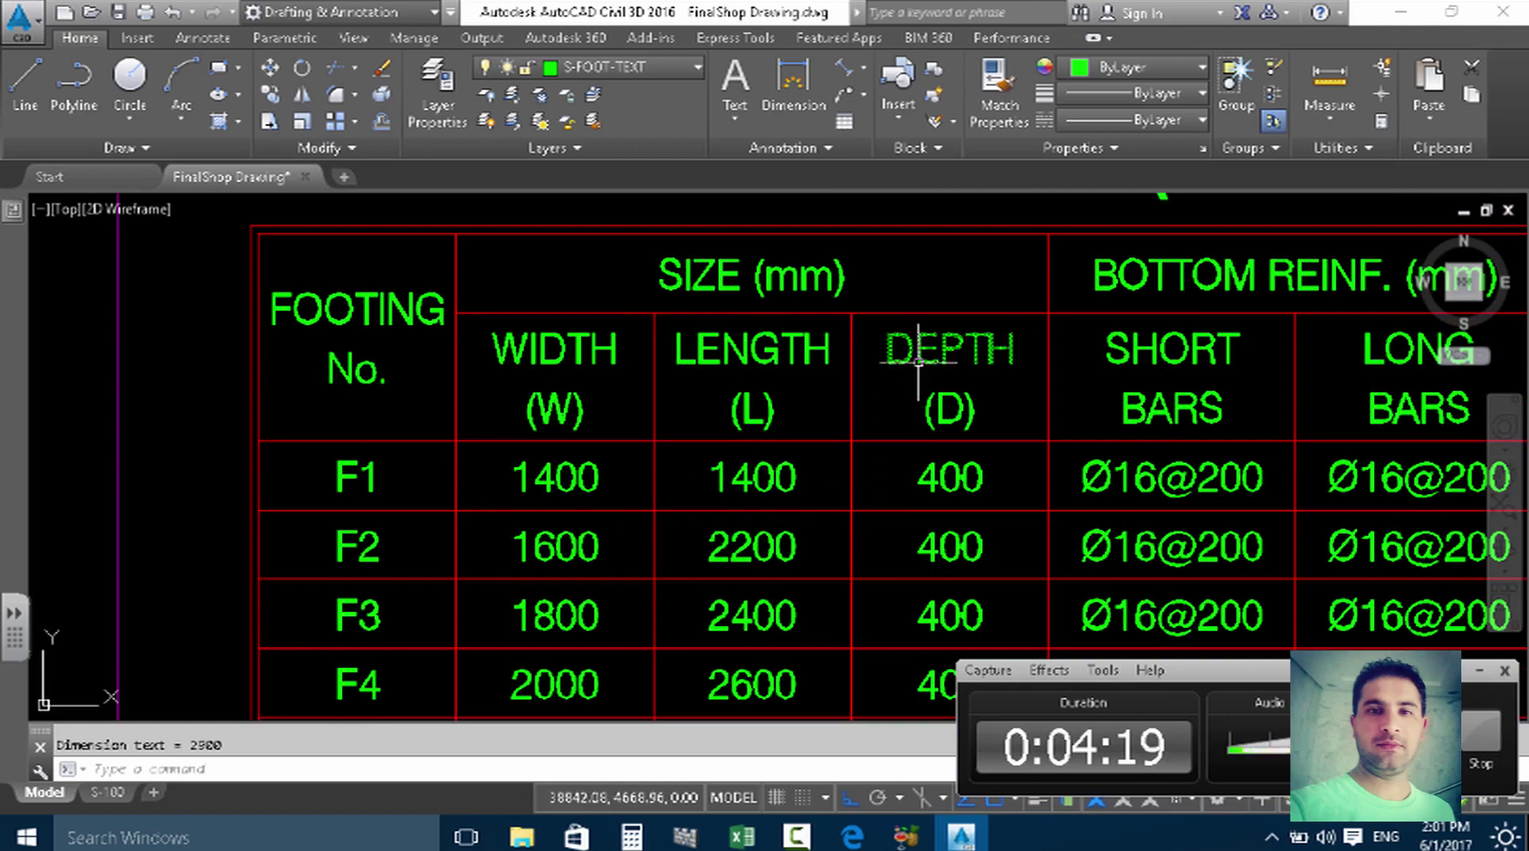
{"action": "middle_click_drag", "start_coordinate": [1102, 462], "coordinate": [633, 458]}
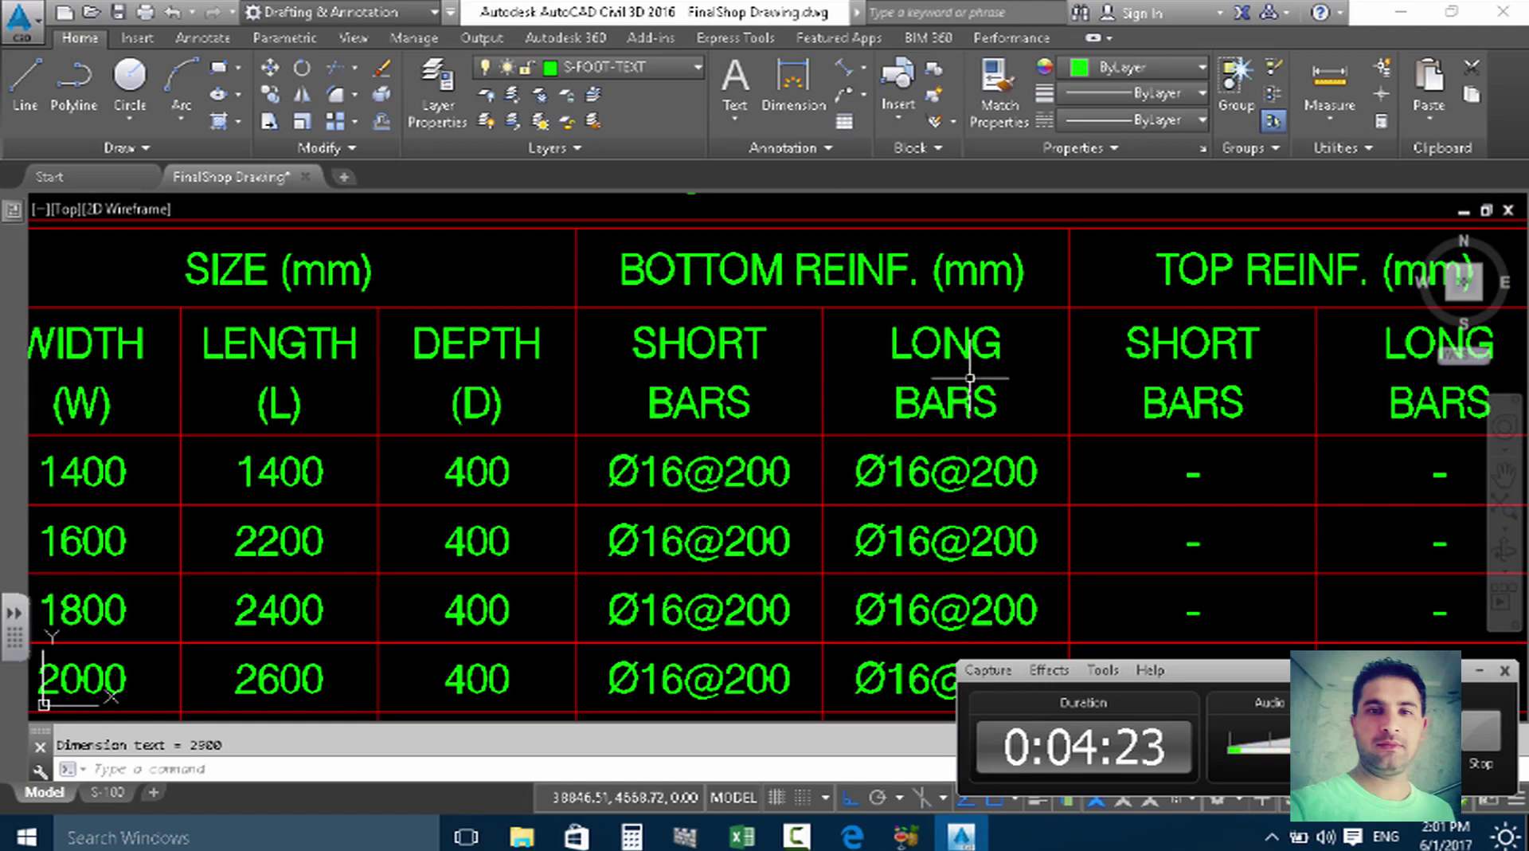
{"action": "middle_click_drag", "start_coordinate": [1001, 423], "coordinate": [732, 386]}
{"action": "scroll", "coordinate": [731, 385], "scroll_direction": "down", "scroll_amount": 3}
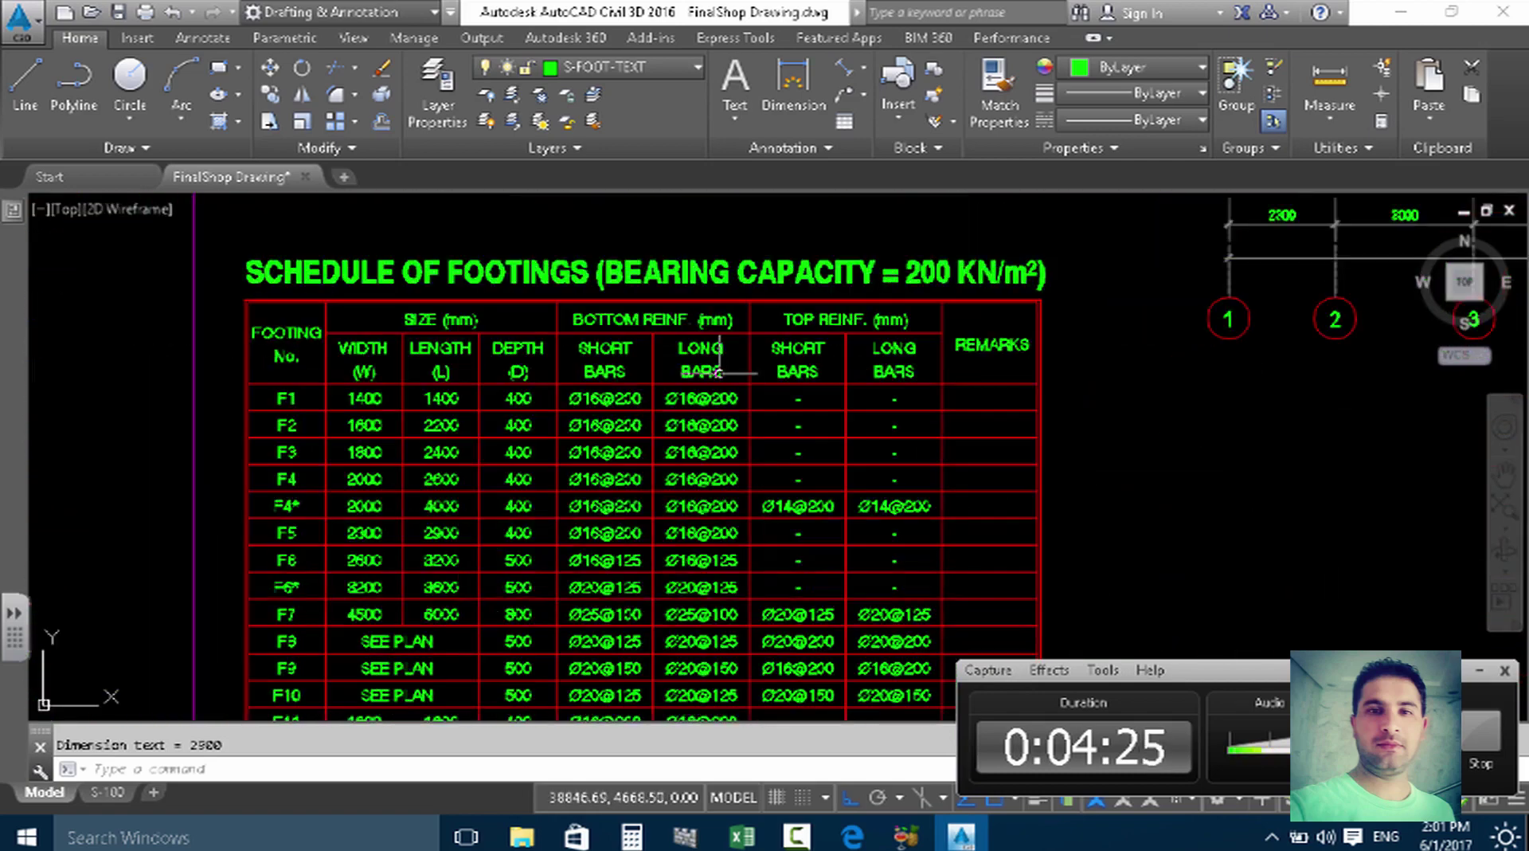
{"action": "scroll", "coordinate": [732, 385], "scroll_direction": "down", "scroll_amount": 3}
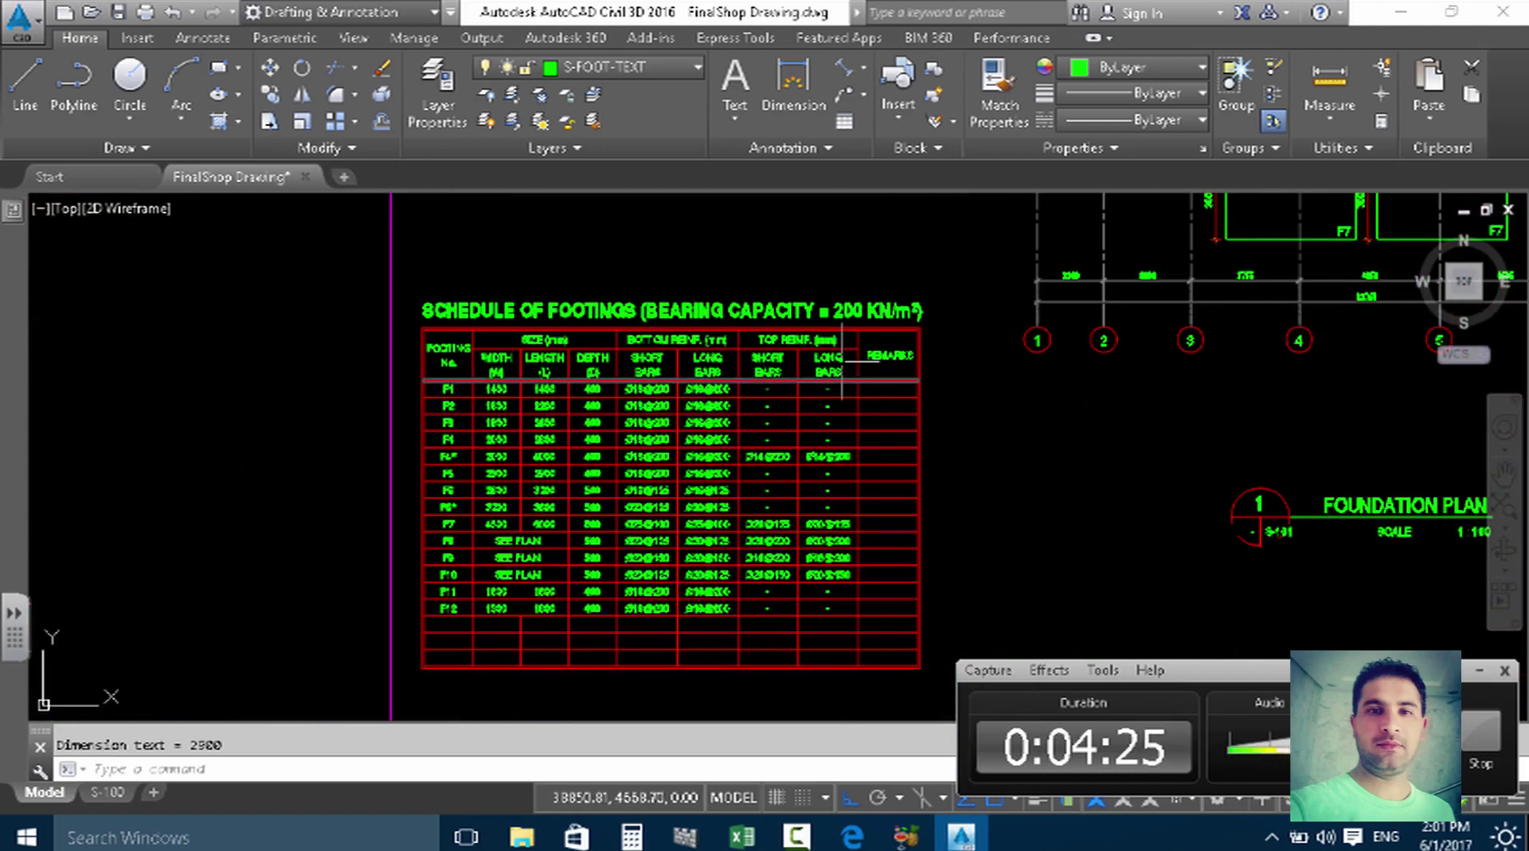
{"action": "middle_click_drag", "start_coordinate": [842, 360], "coordinate": [768, 597]}
{"action": "scroll", "coordinate": [701, 403], "scroll_direction": "up", "scroll_amount": 3}
Bring the grid A footings into view and window-select the red dimension line and text.
{"action": "middle_click_drag", "start_coordinate": [701, 403], "coordinate": [422, 625]}
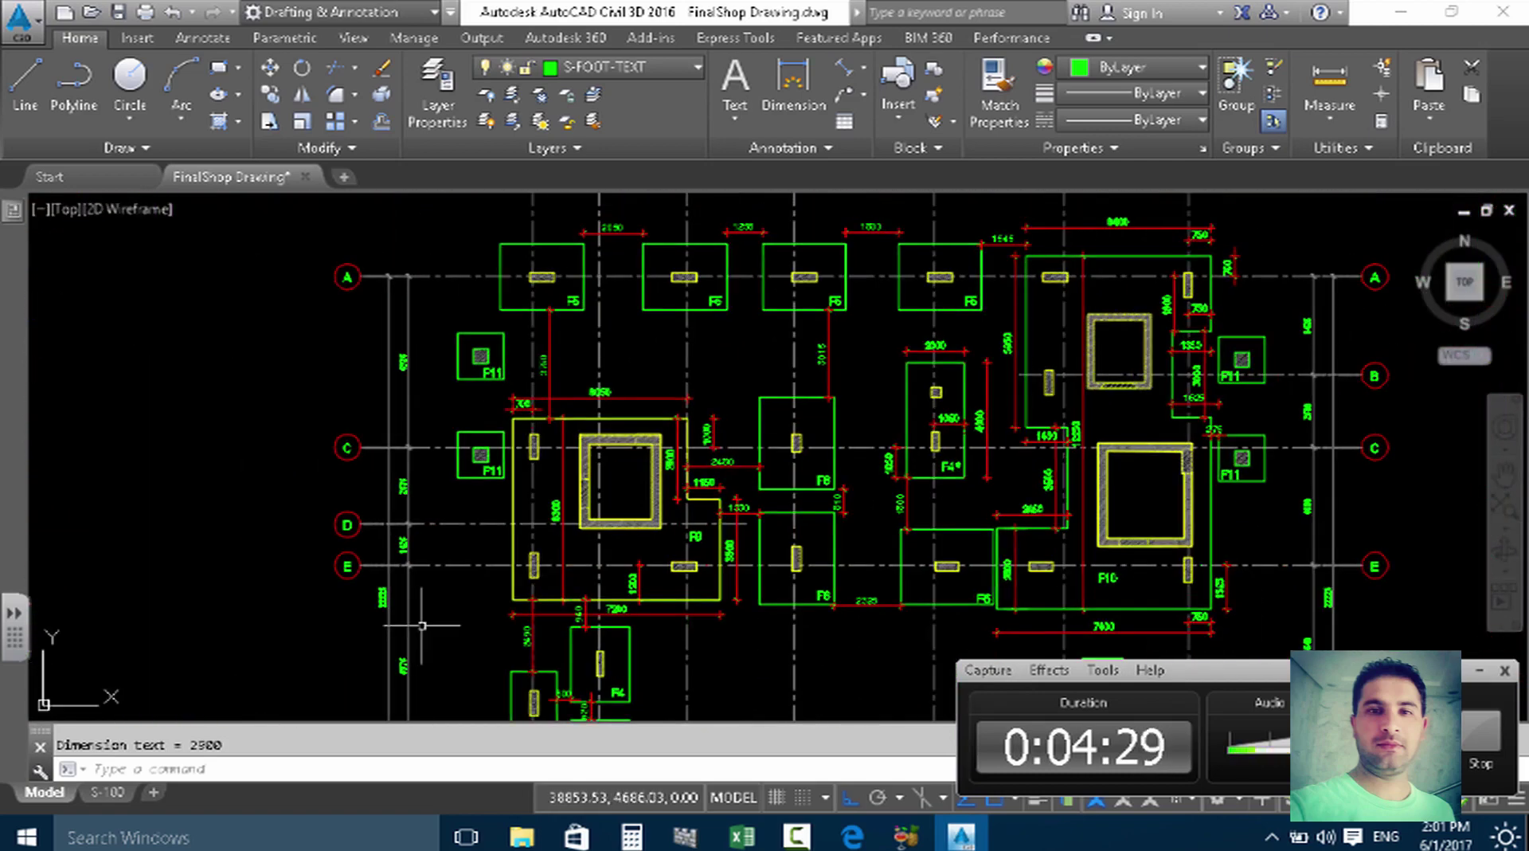
{"action": "middle_click_drag", "start_coordinate": [581, 377], "coordinate": [574, 464]}
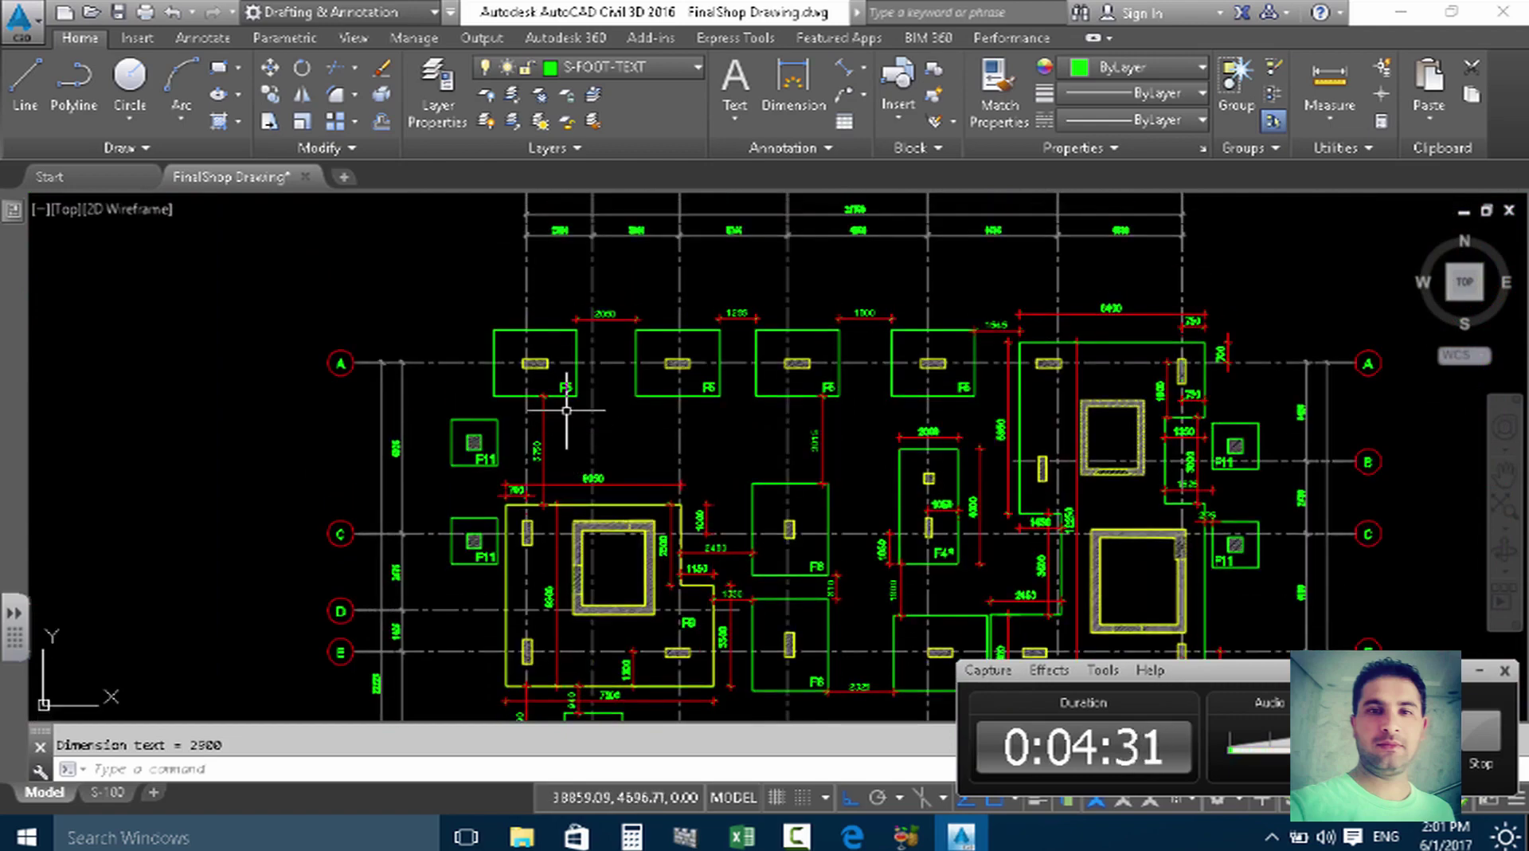
{"action": "scroll", "coordinate": [501, 337], "scroll_direction": "up", "scroll_amount": 3}
{"action": "scroll", "coordinate": [498, 332], "scroll_direction": "up", "scroll_amount": 3}
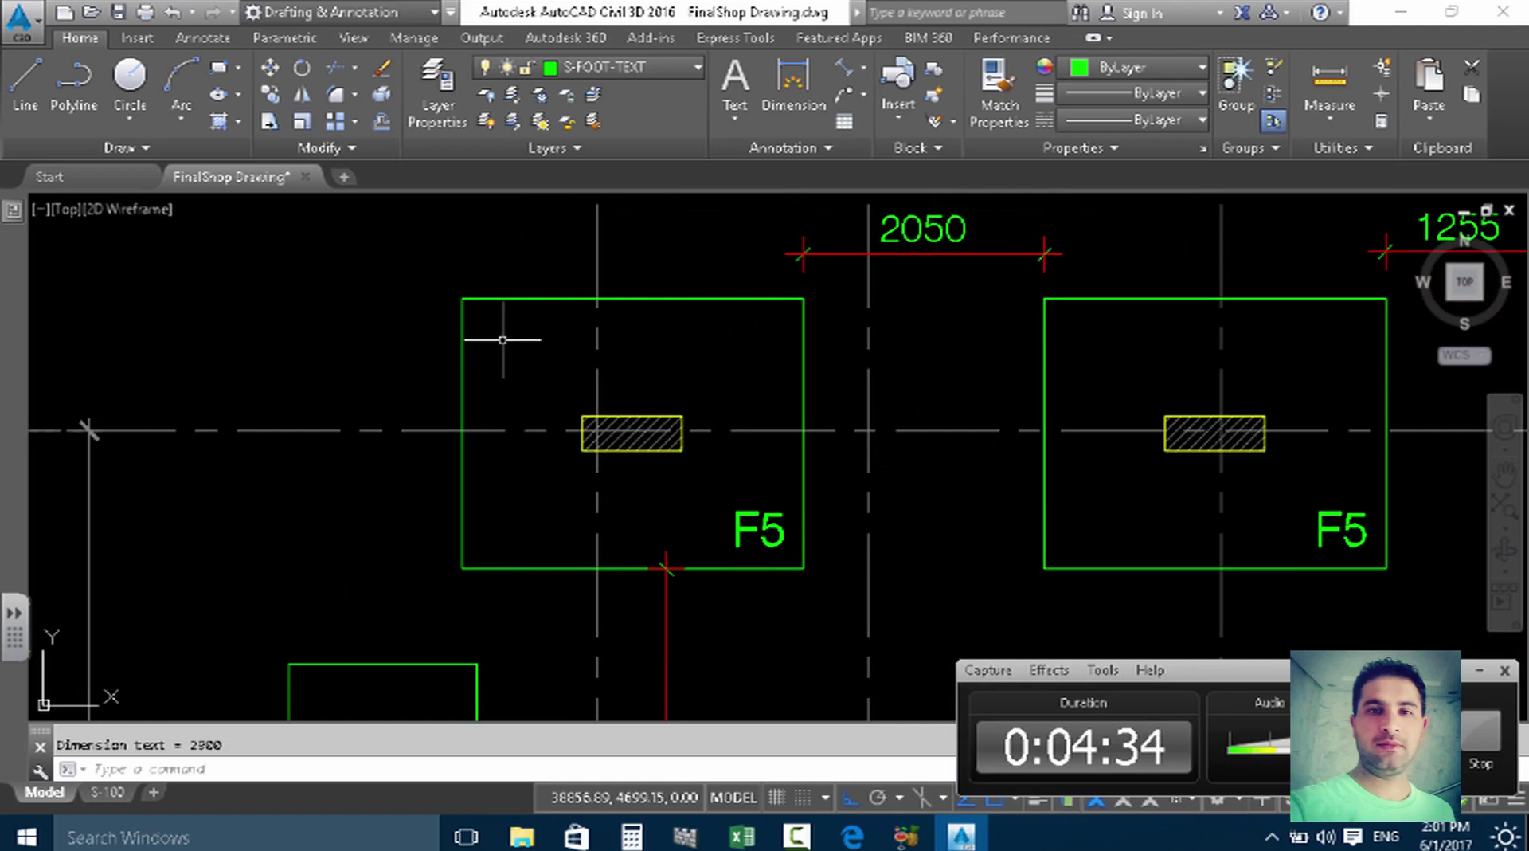
{"action": "scroll", "coordinate": [232, 337], "scroll_direction": "down", "scroll_amount": 4}
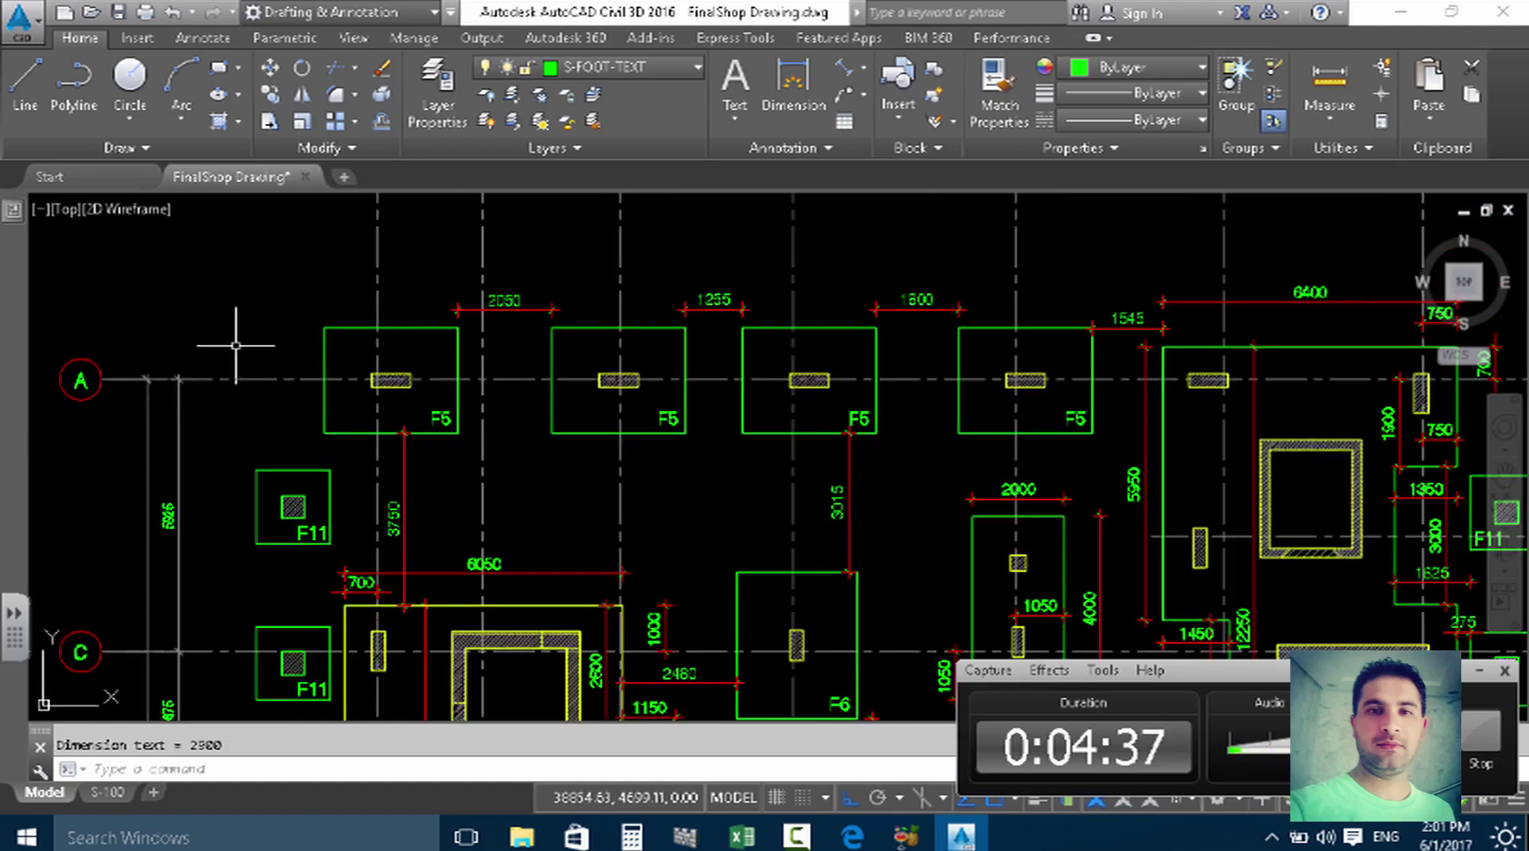
{"action": "scroll", "coordinate": [282, 396], "scroll_direction": "down", "scroll_amount": 4}
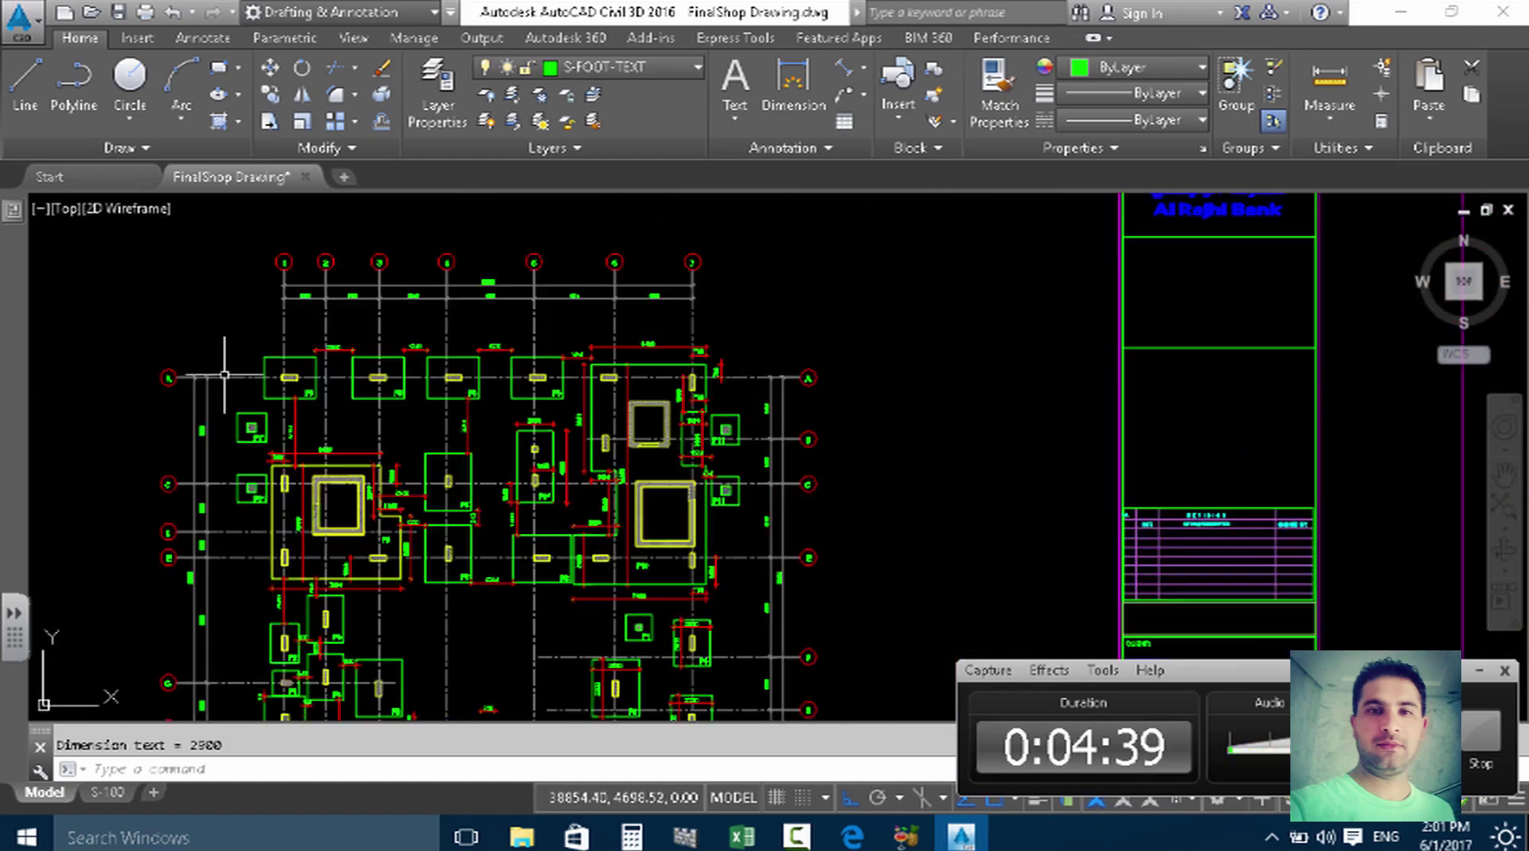
{"action": "scroll", "coordinate": [641, 370], "scroll_direction": "down", "scroll_amount": 3}
{"action": "scroll", "coordinate": [641, 371], "scroll_direction": "up", "scroll_amount": 6}
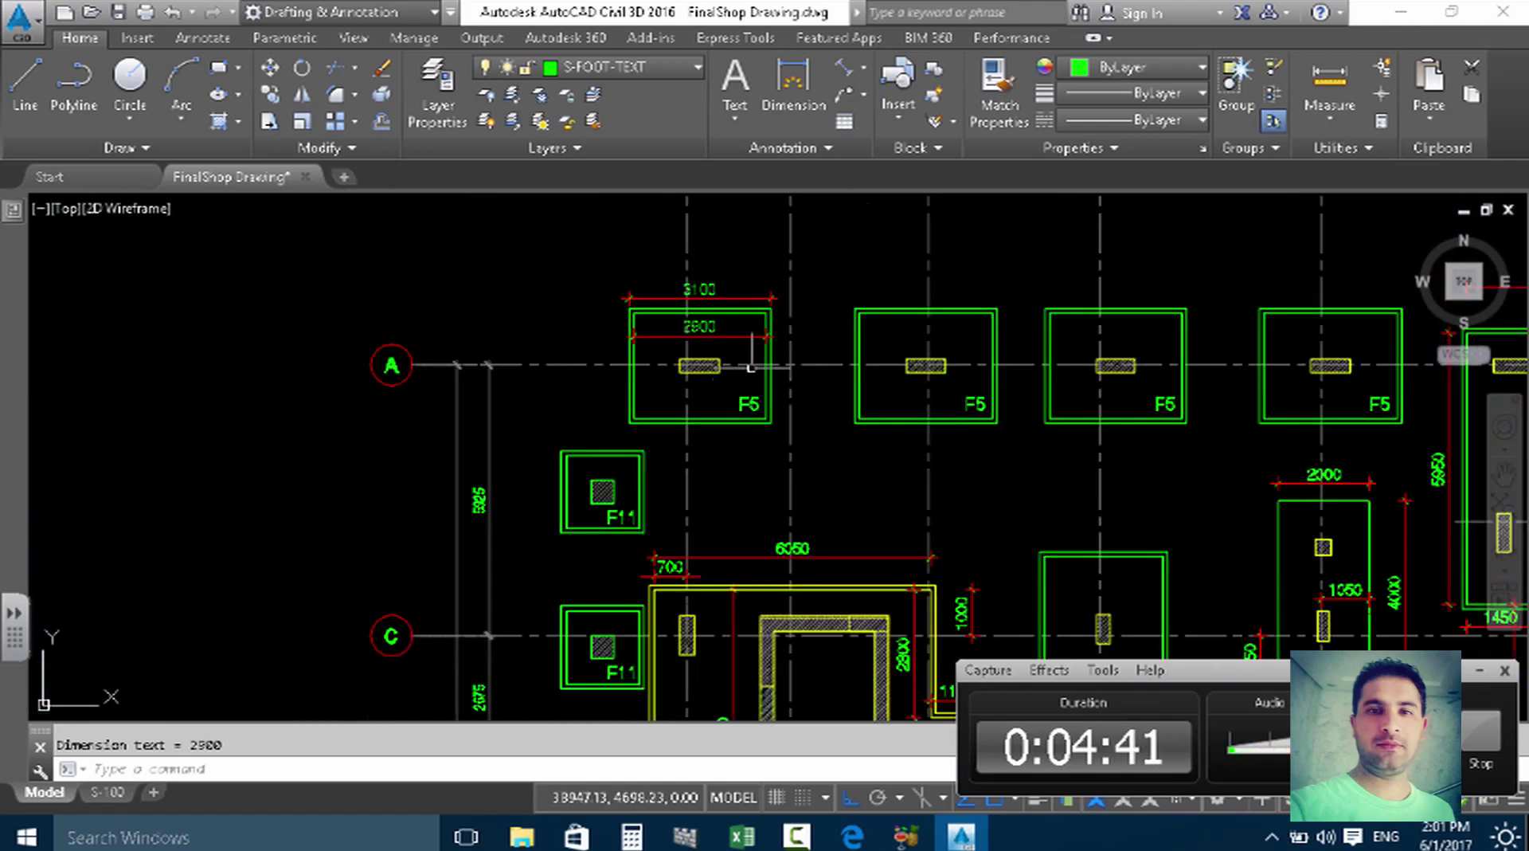
{"action": "scroll", "coordinate": [650, 301], "scroll_direction": "up", "scroll_amount": 4}
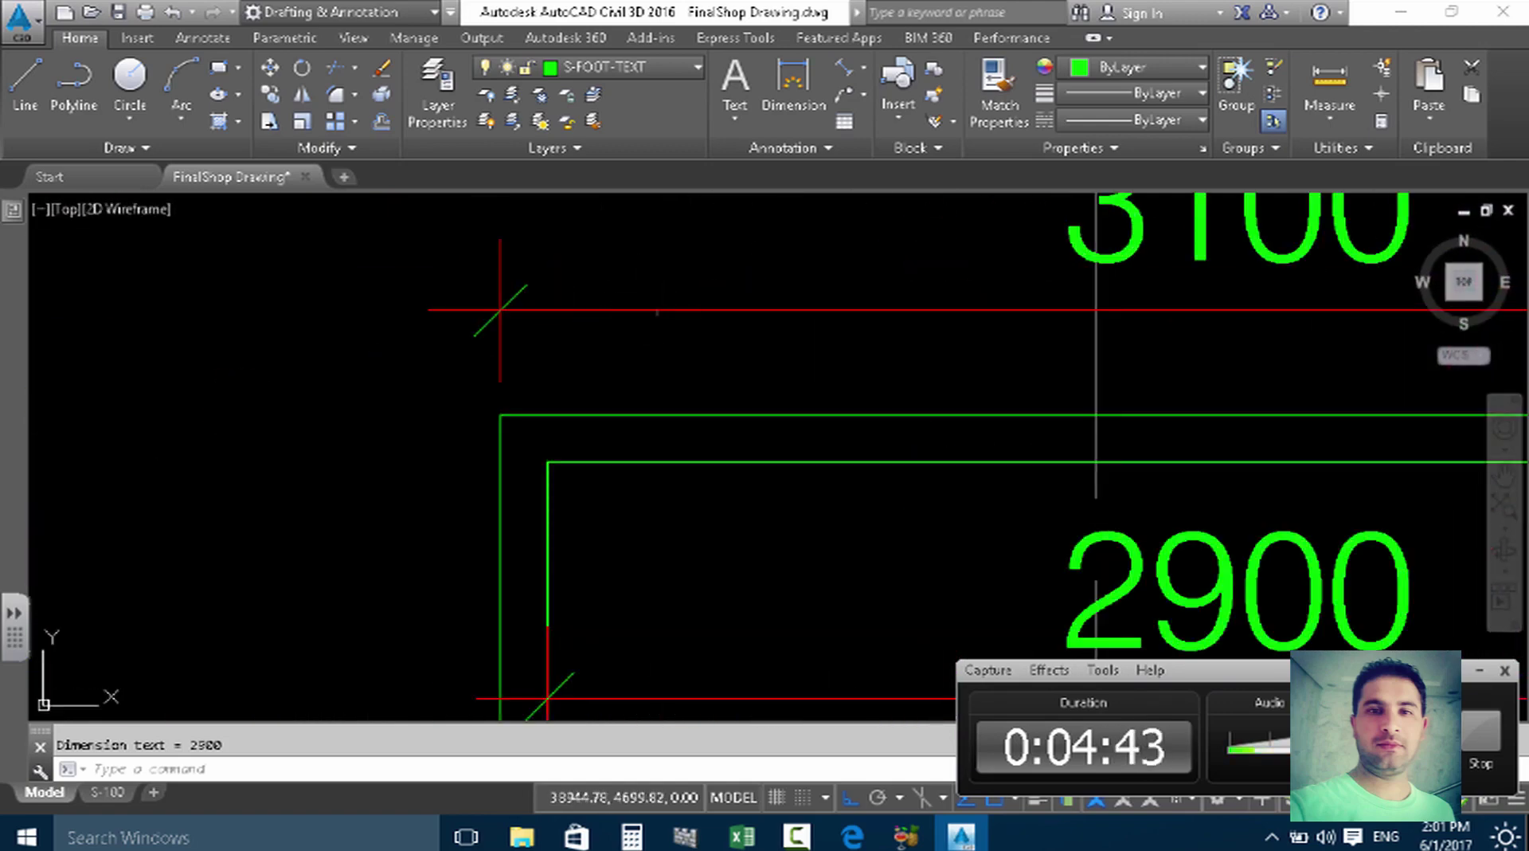
{"action": "left_click", "coordinate": [691, 290]}
{"action": "left_click", "coordinate": [655, 344]}
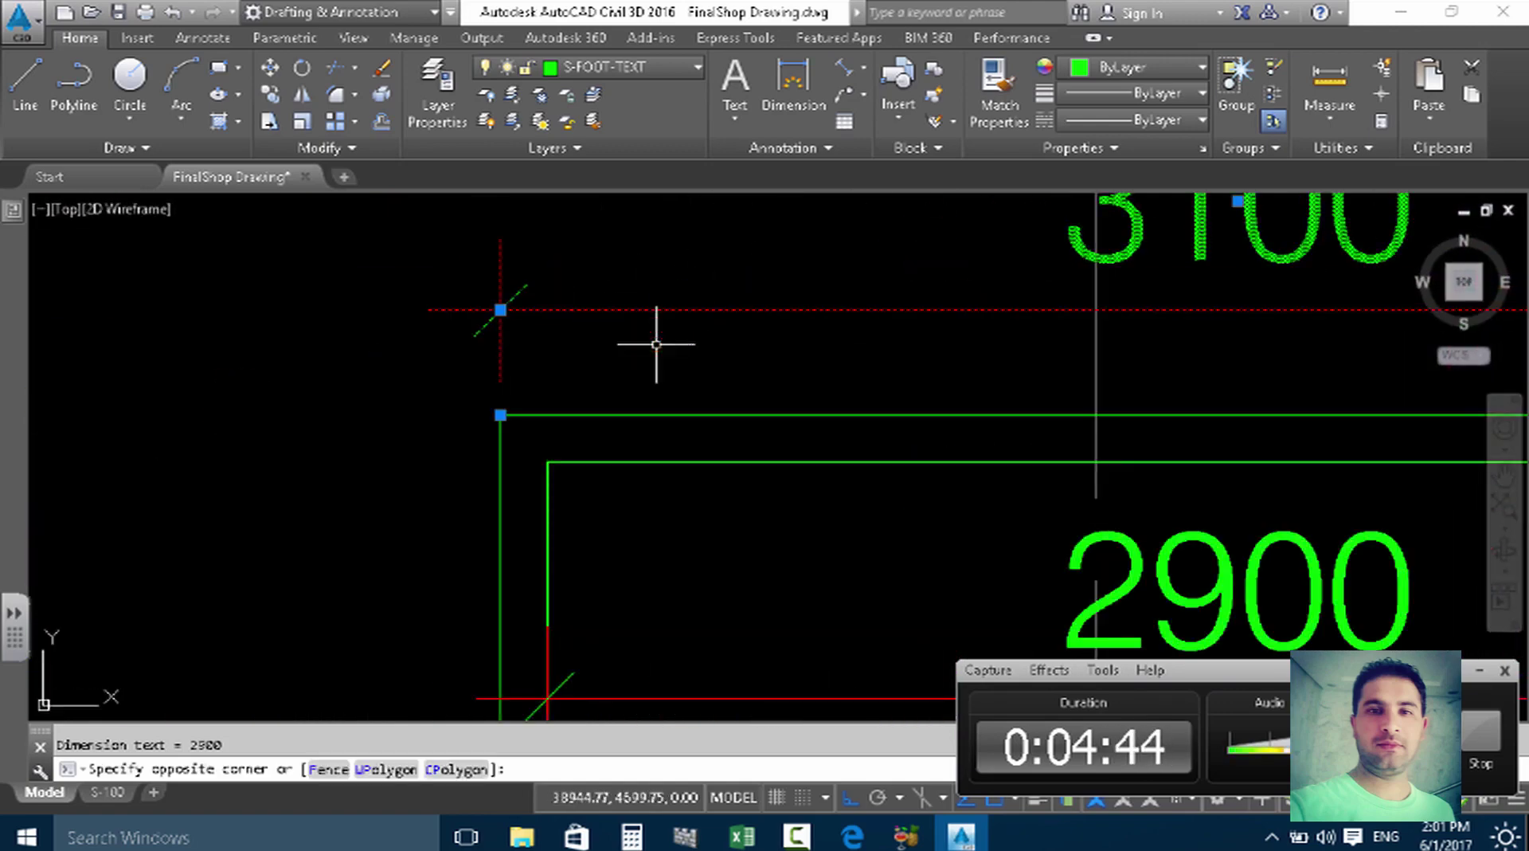
Crossing-select the 2900 dimension text with its red line and delete them.
{"action": "scroll", "coordinate": [655, 342], "scroll_direction": "down", "scroll_amount": 1}
{"action": "scroll", "coordinate": [669, 318], "scroll_direction": "down", "scroll_amount": 2}
{"action": "scroll", "coordinate": [723, 414], "scroll_direction": "up", "scroll_amount": 3}
{"action": "left_click", "coordinate": [723, 424]}
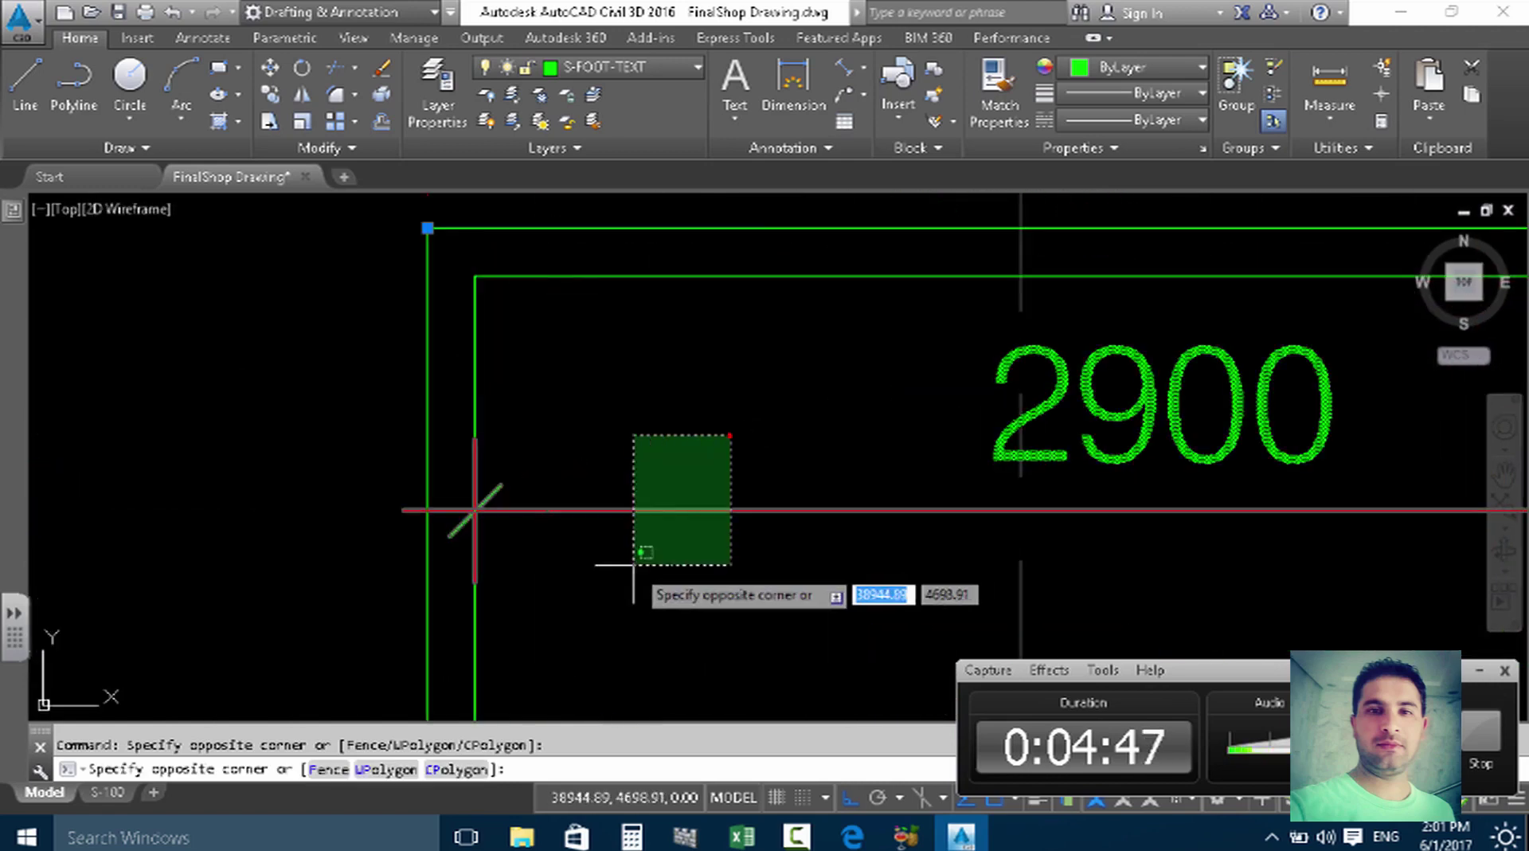
{"action": "left_click", "coordinate": [637, 548]}
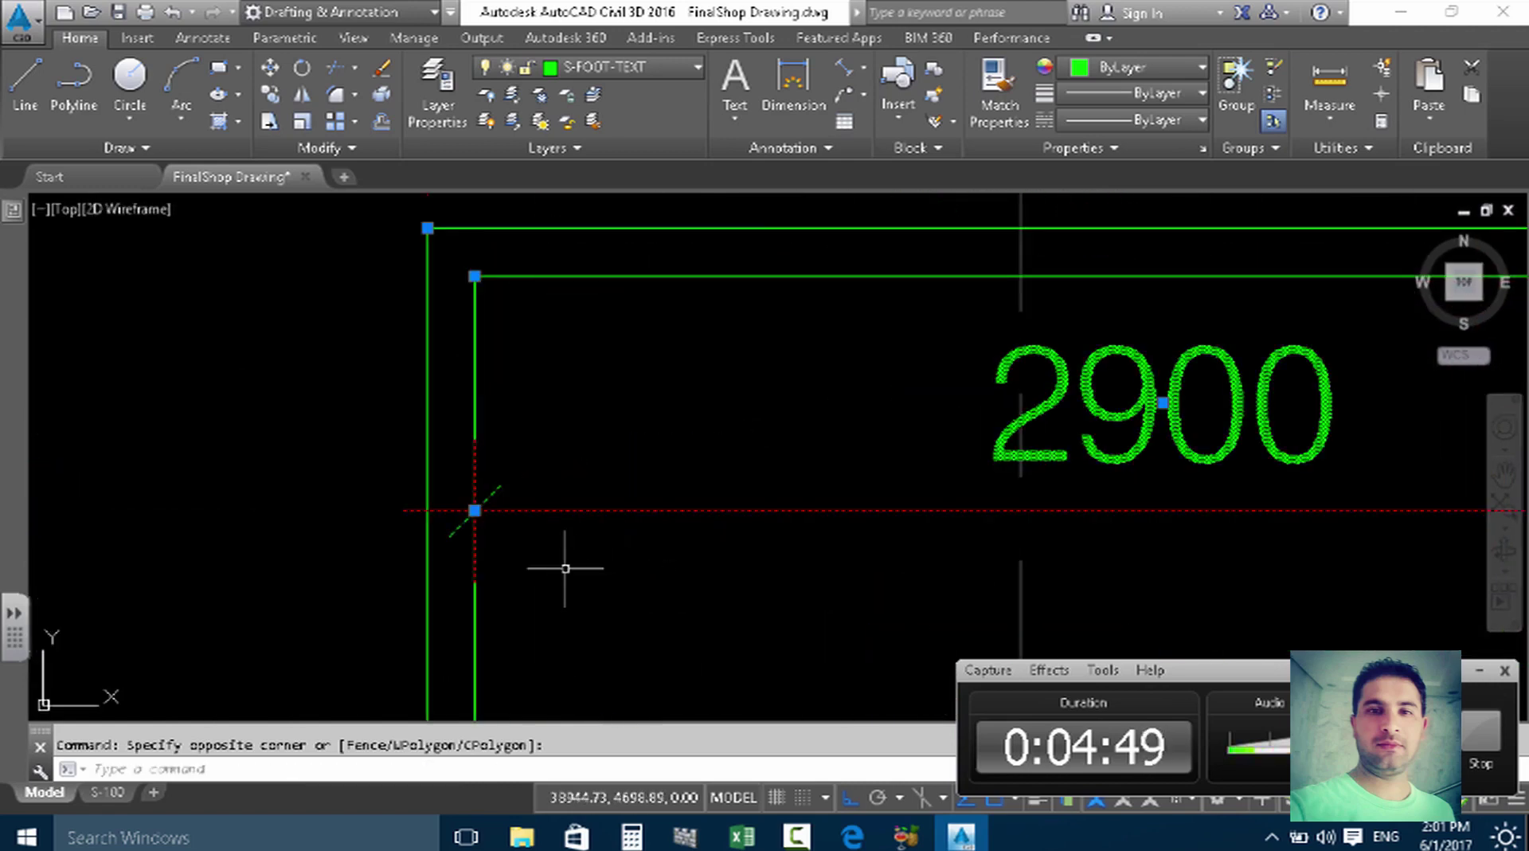
{"action": "key", "text": "Delete"}
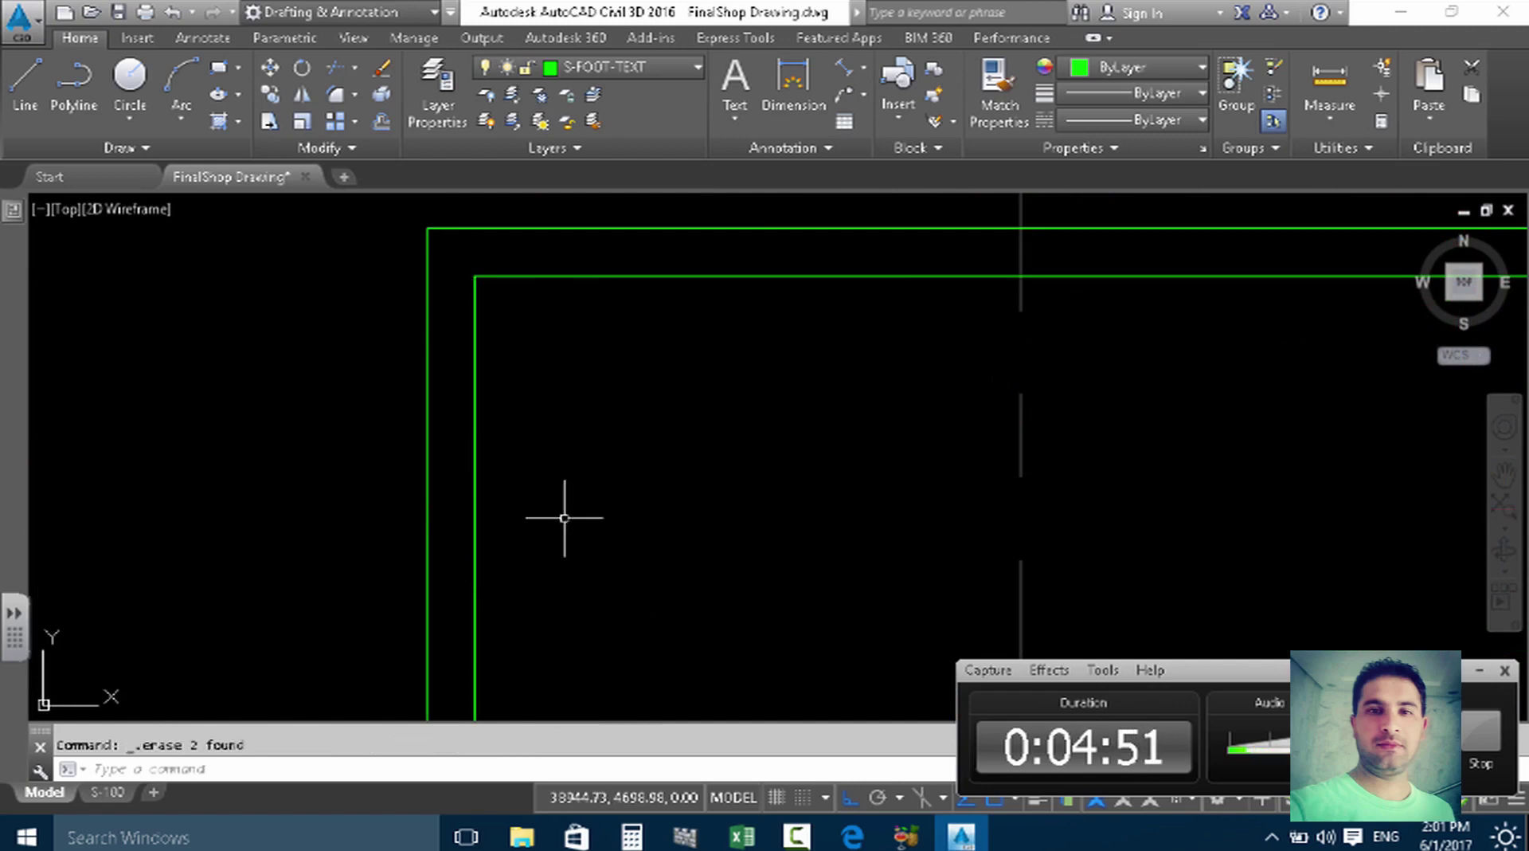
{"action": "scroll", "coordinate": [409, 444], "scroll_direction": "down", "scroll_amount": 3}
{"action": "scroll", "coordinate": [328, 453], "scroll_direction": "down", "scroll_amount": 1}
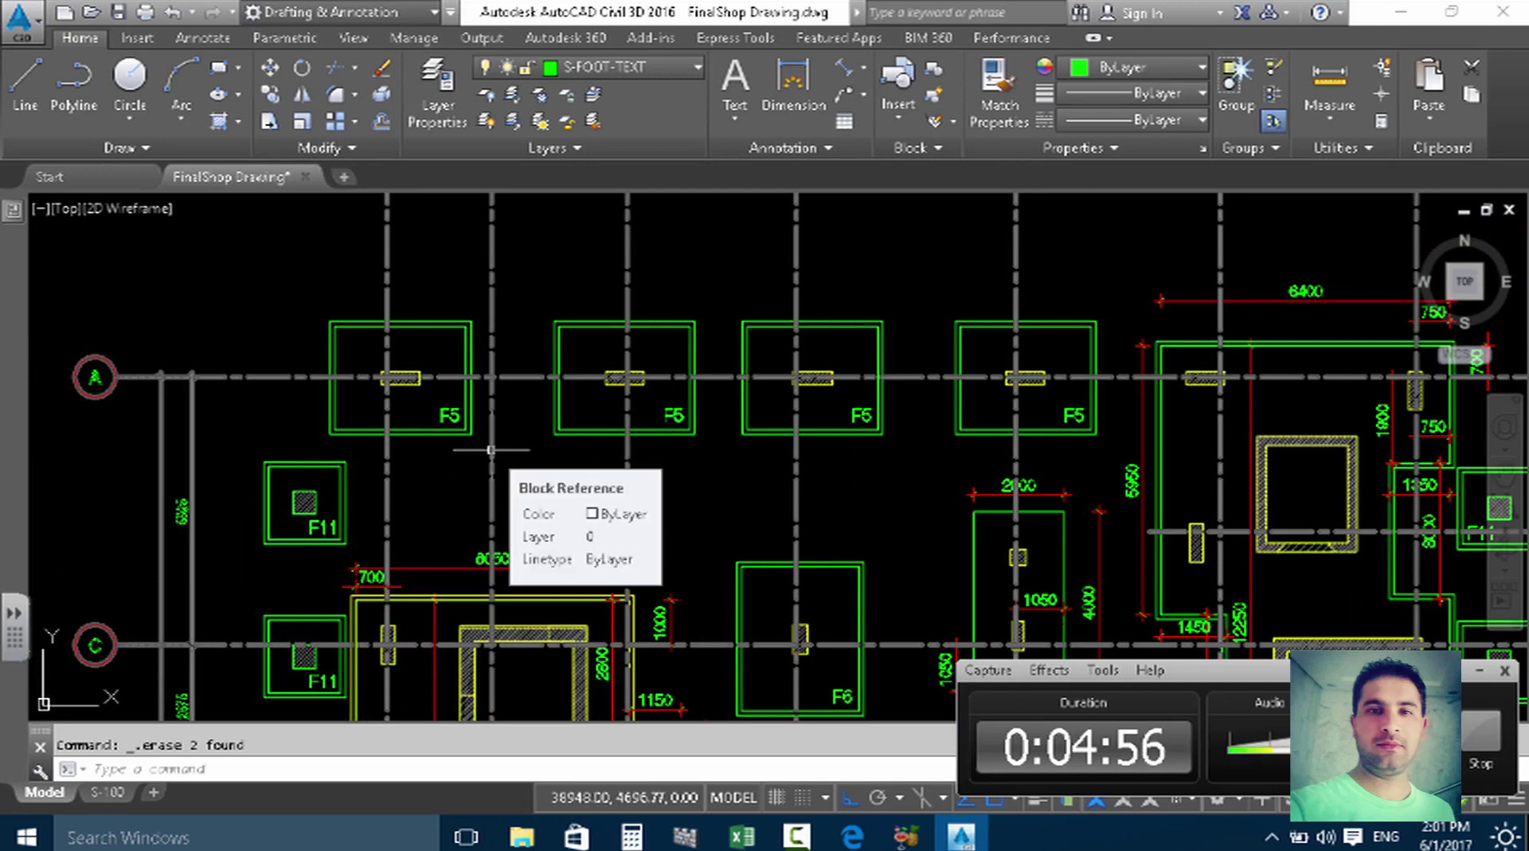
{"action": "scroll", "coordinate": [381, 376], "scroll_direction": "up", "scroll_amount": 5}
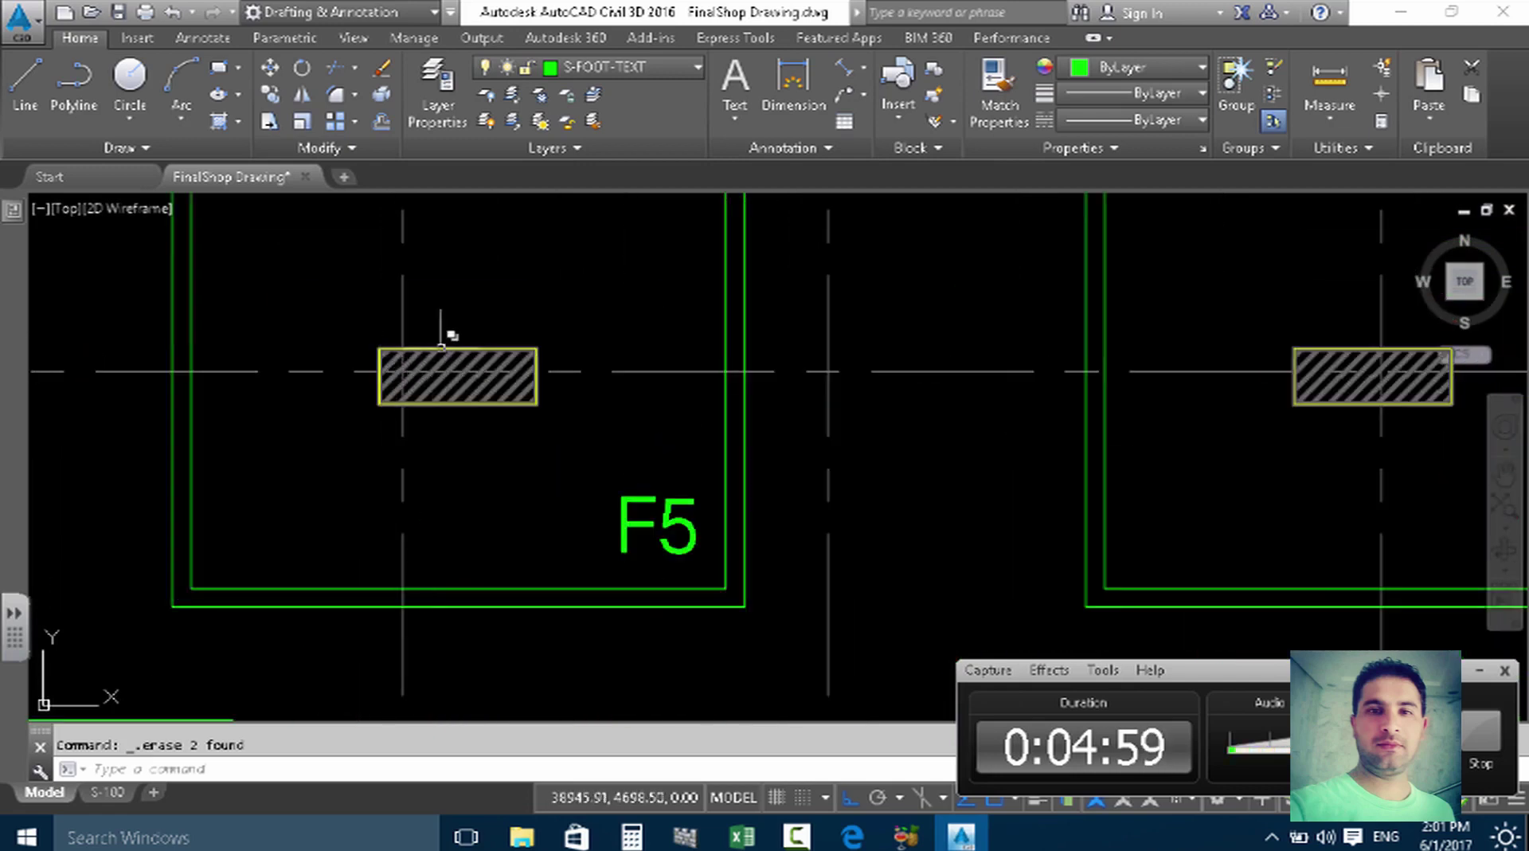
{"action": "scroll", "coordinate": [450, 363], "scroll_direction": "down", "scroll_amount": 2}
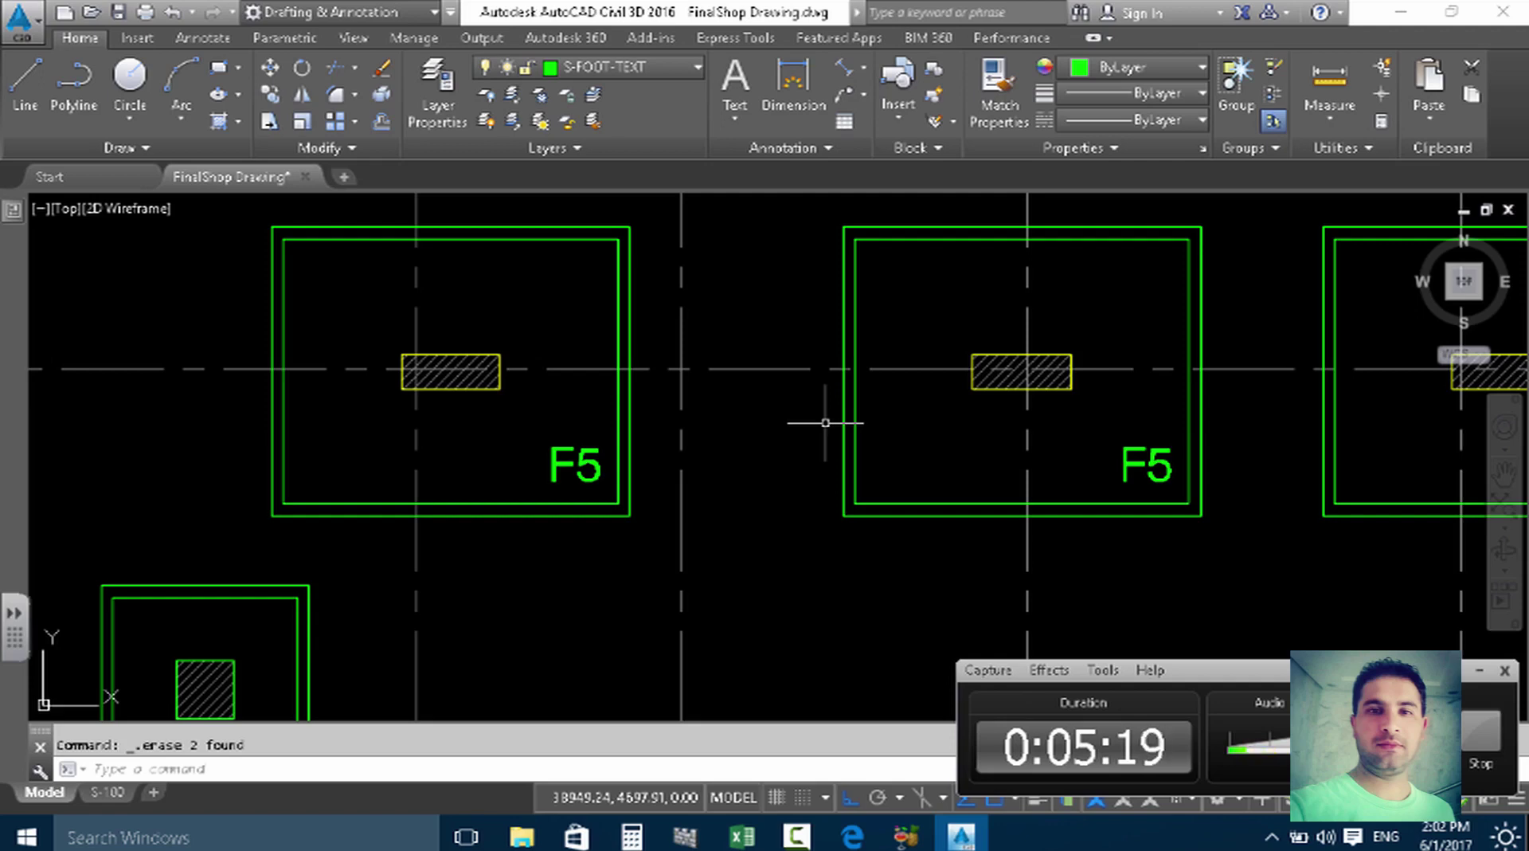
{"action": "scroll", "coordinate": [825, 424], "scroll_direction": "down", "scroll_amount": 3}
{"action": "scroll", "coordinate": [806, 447], "scroll_direction": "down", "scroll_amount": 2}
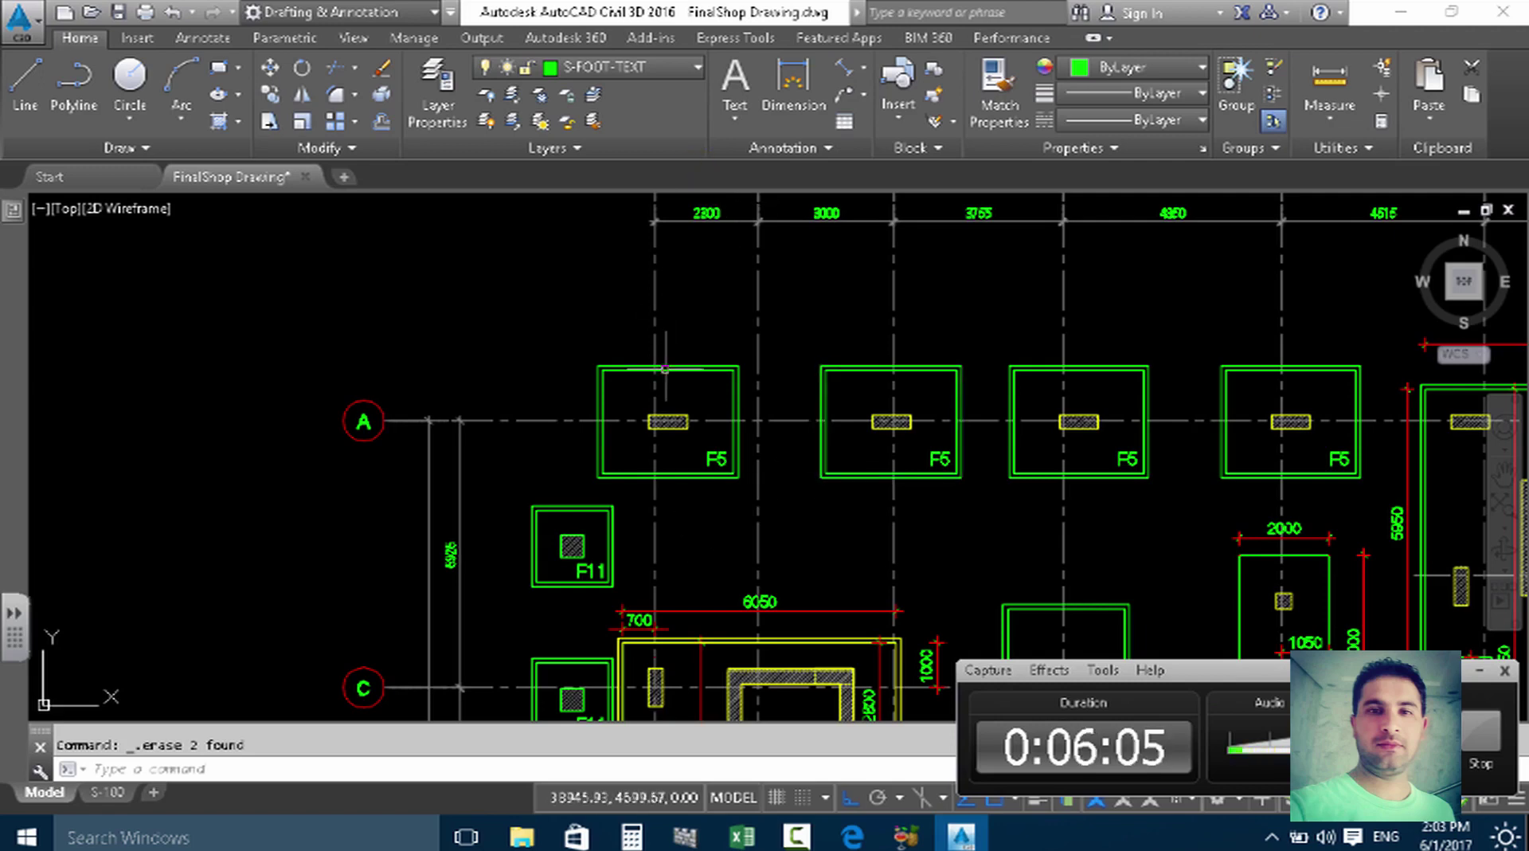
Select the outer outlines of the first two F5 footings along grid A.
{"action": "scroll", "coordinate": [767, 536], "scroll_direction": "down", "scroll_amount": 1}
{"action": "scroll", "coordinate": [448, 547], "scroll_direction": "up", "scroll_amount": 1}
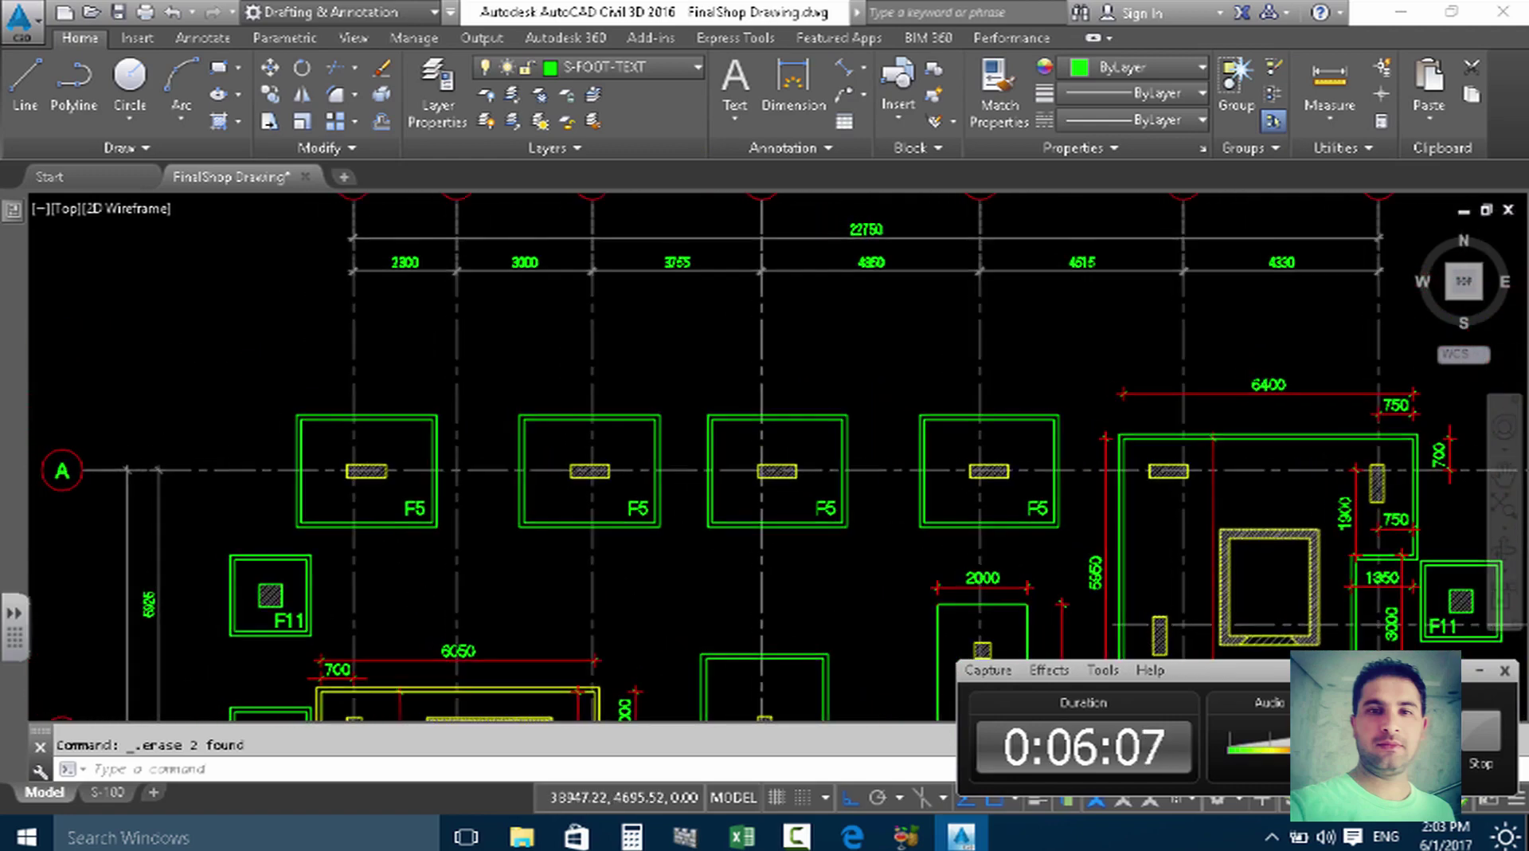
{"action": "scroll", "coordinate": [334, 430], "scroll_direction": "up", "scroll_amount": 1}
{"action": "scroll", "coordinate": [314, 410], "scroll_direction": "up", "scroll_amount": 2}
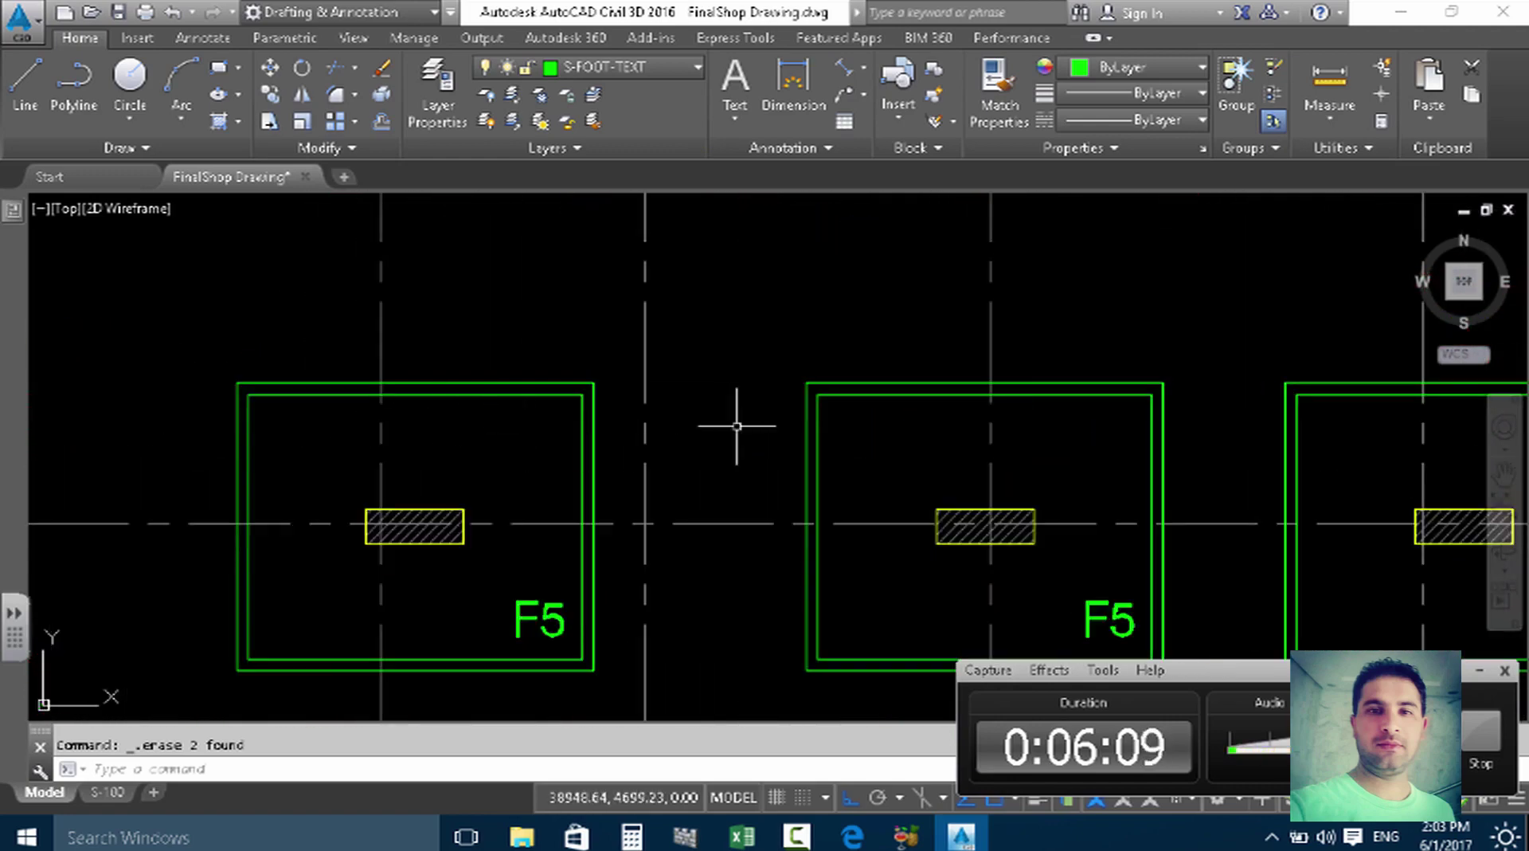
{"action": "scroll", "coordinate": [764, 391], "scroll_direction": "down", "scroll_amount": 2}
{"action": "scroll", "coordinate": [724, 401], "scroll_direction": "down", "scroll_amount": 2}
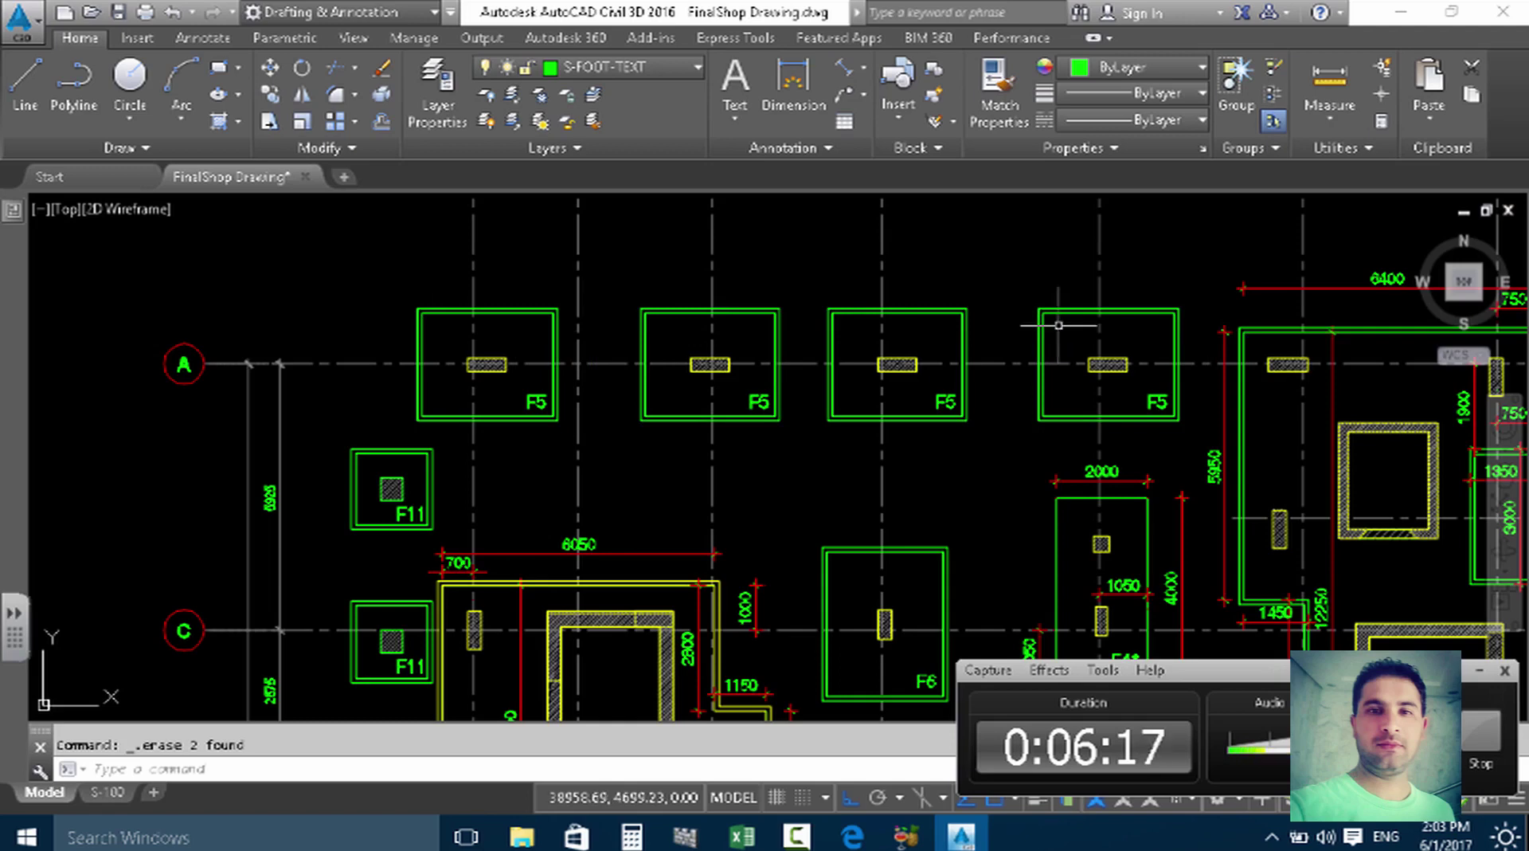
{"action": "scroll", "coordinate": [478, 323], "scroll_direction": "up", "scroll_amount": 3}
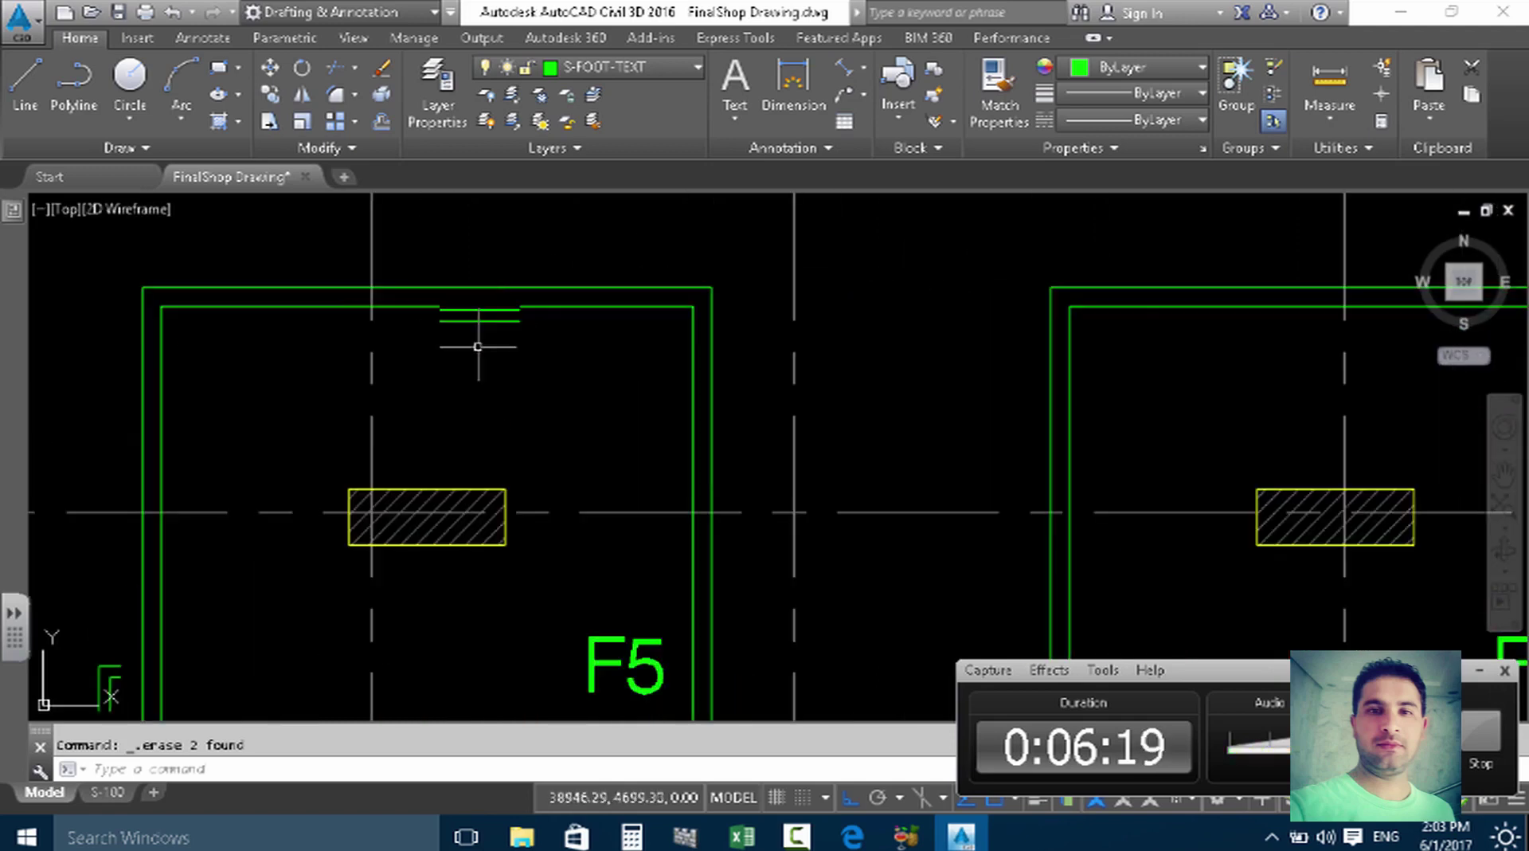
{"action": "scroll", "coordinate": [476, 347], "scroll_direction": "down", "scroll_amount": 3}
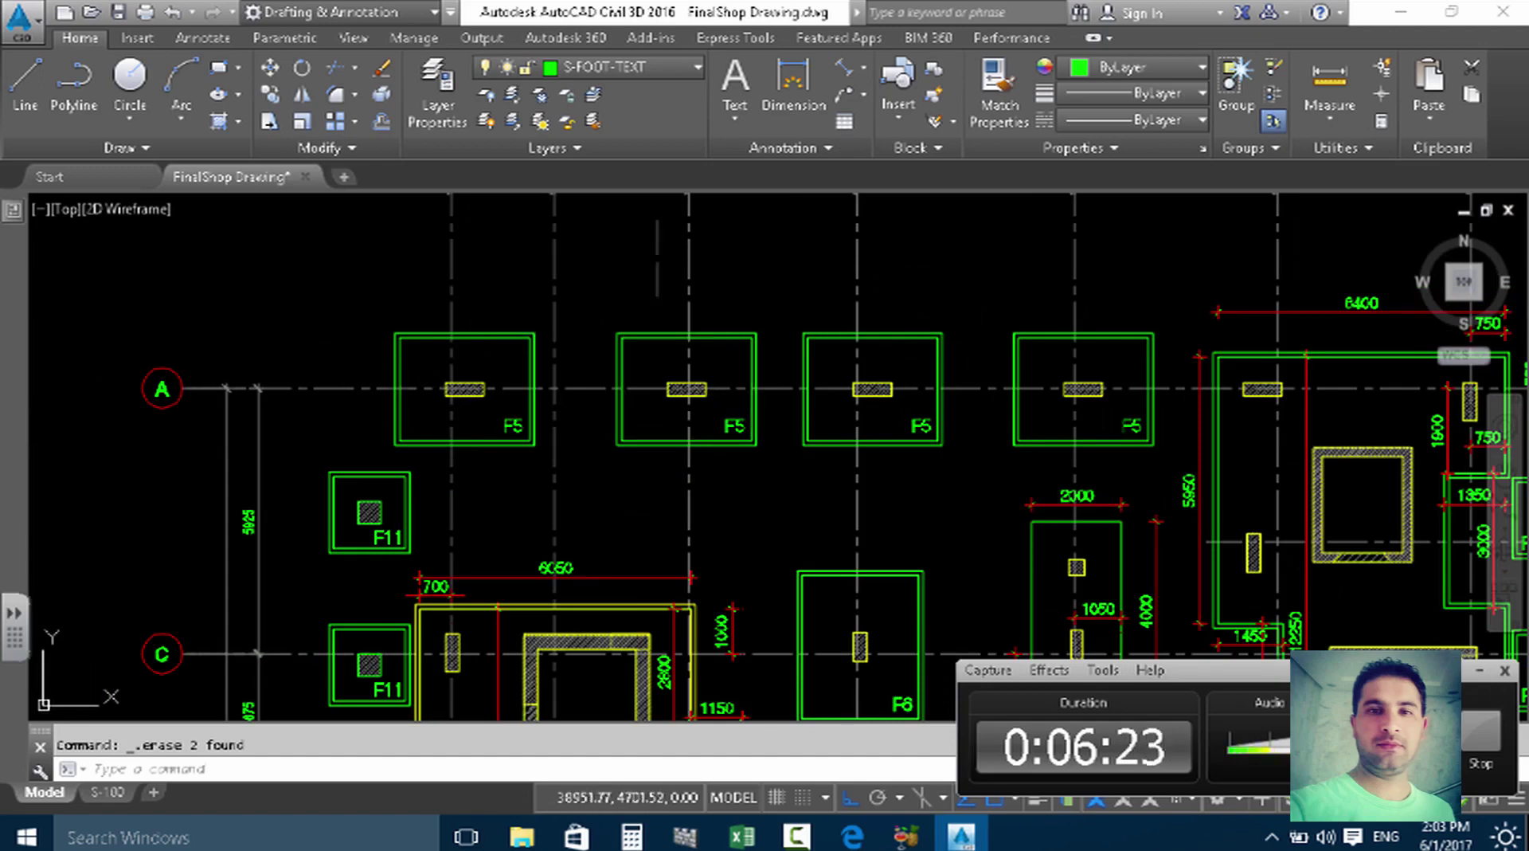
{"action": "scroll", "coordinate": [387, 368], "scroll_direction": "up", "scroll_amount": 6}
{"action": "middle_click_drag", "start_coordinate": [453, 325], "coordinate": [315, 476]}
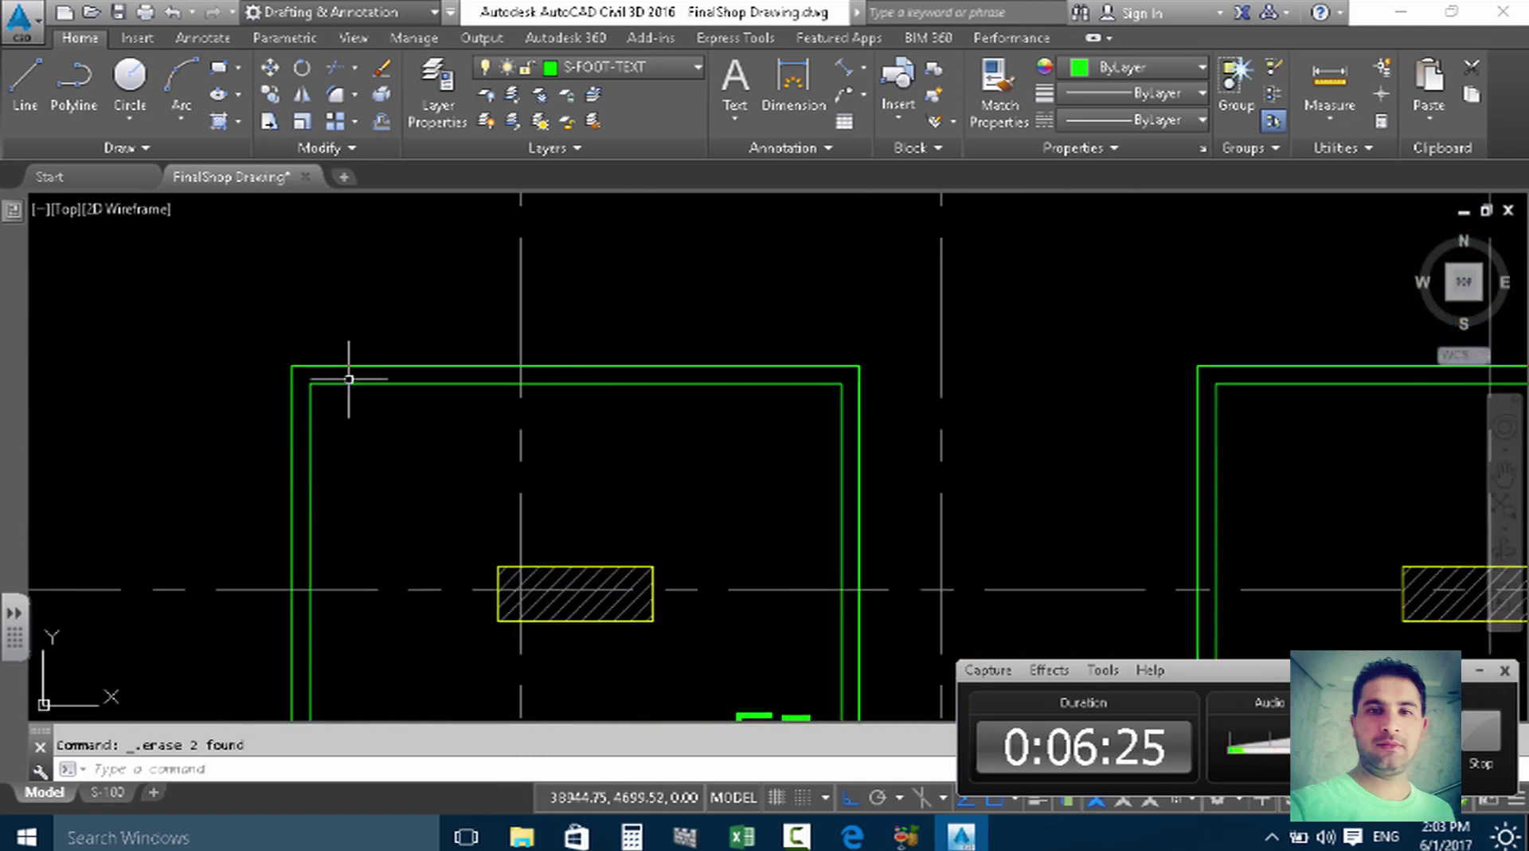
{"action": "left_click", "coordinate": [352, 367]}
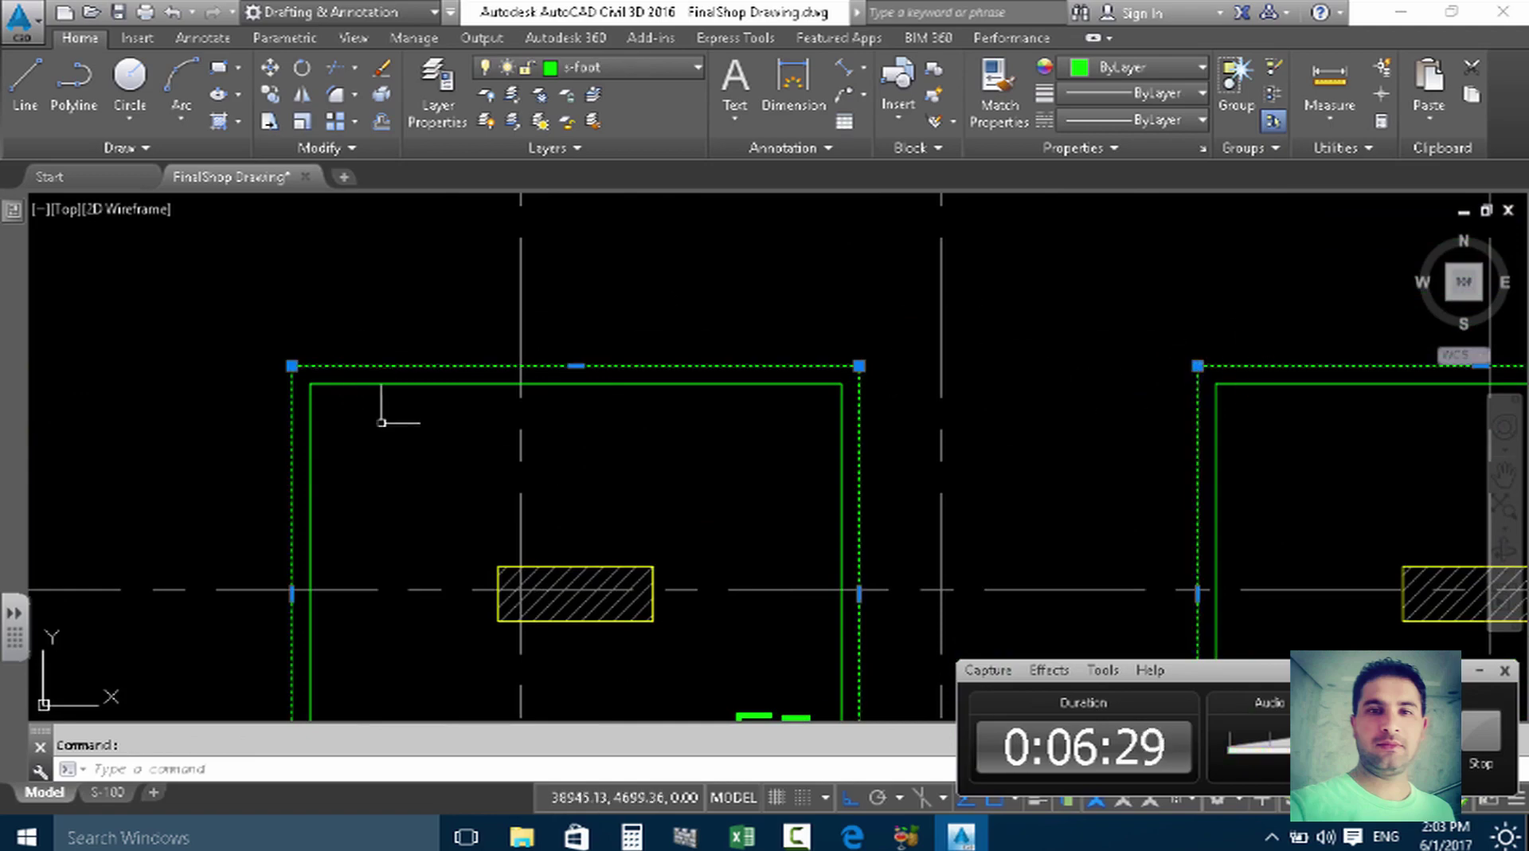
{"action": "scroll", "coordinate": [393, 410], "scroll_direction": "down", "scroll_amount": 5}
{"action": "scroll", "coordinate": [587, 406], "scroll_direction": "up", "scroll_amount": 3}
{"action": "scroll", "coordinate": [587, 407], "scroll_direction": "up", "scroll_amount": 2}
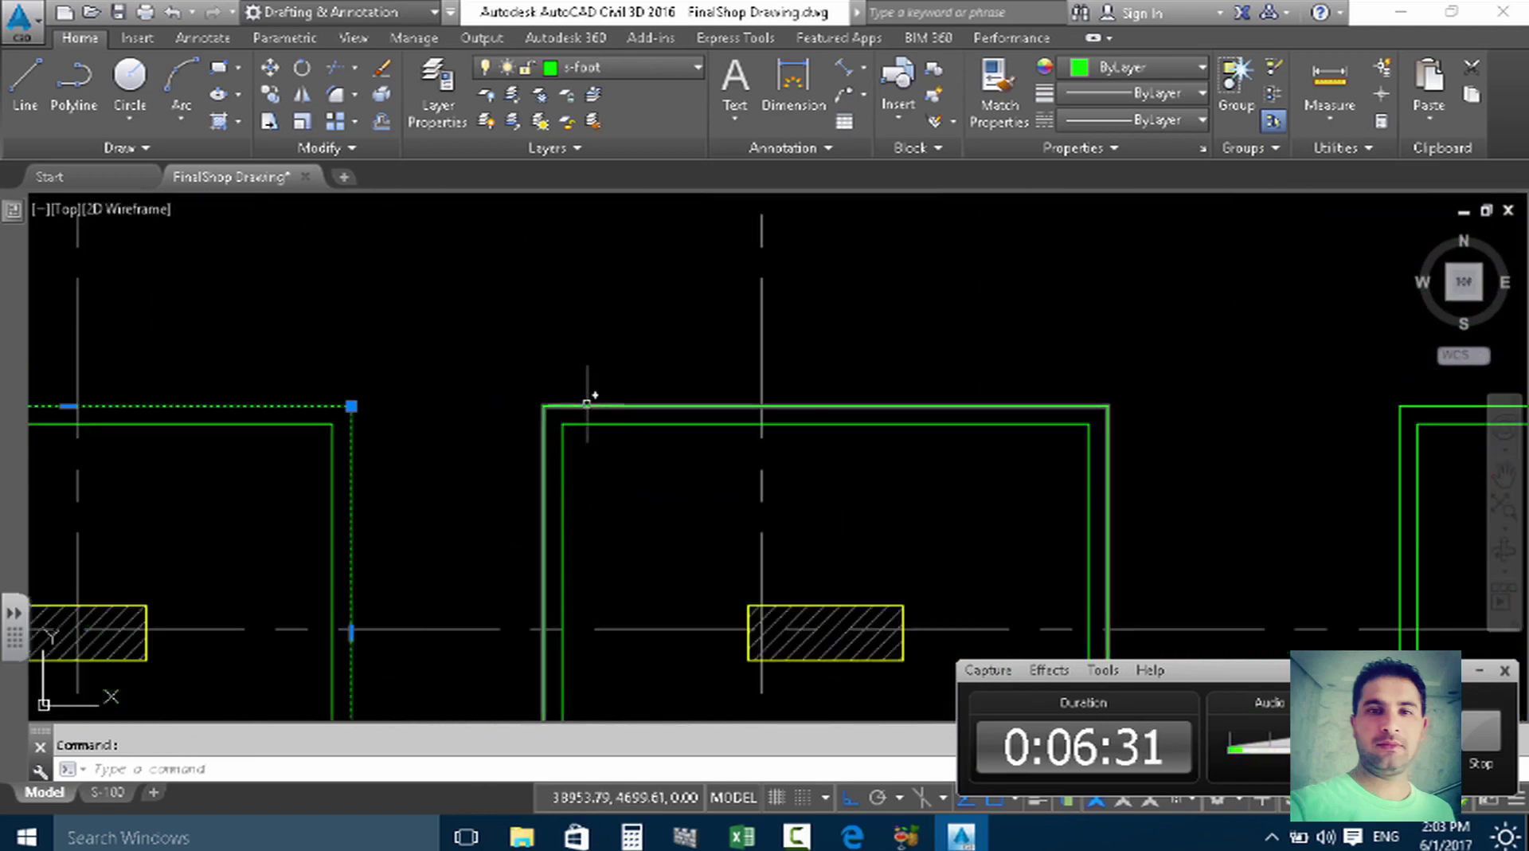
{"action": "left_click", "coordinate": [587, 407]}
Add the next F5 outline, copy all four outlines, and start a new blank drawing.
{"action": "scroll", "coordinate": [587, 403], "scroll_direction": "down", "scroll_amount": 3}
{"action": "scroll", "coordinate": [633, 415], "scroll_direction": "up", "scroll_amount": 2}
{"action": "scroll", "coordinate": [633, 415], "scroll_direction": "up", "scroll_amount": 4}
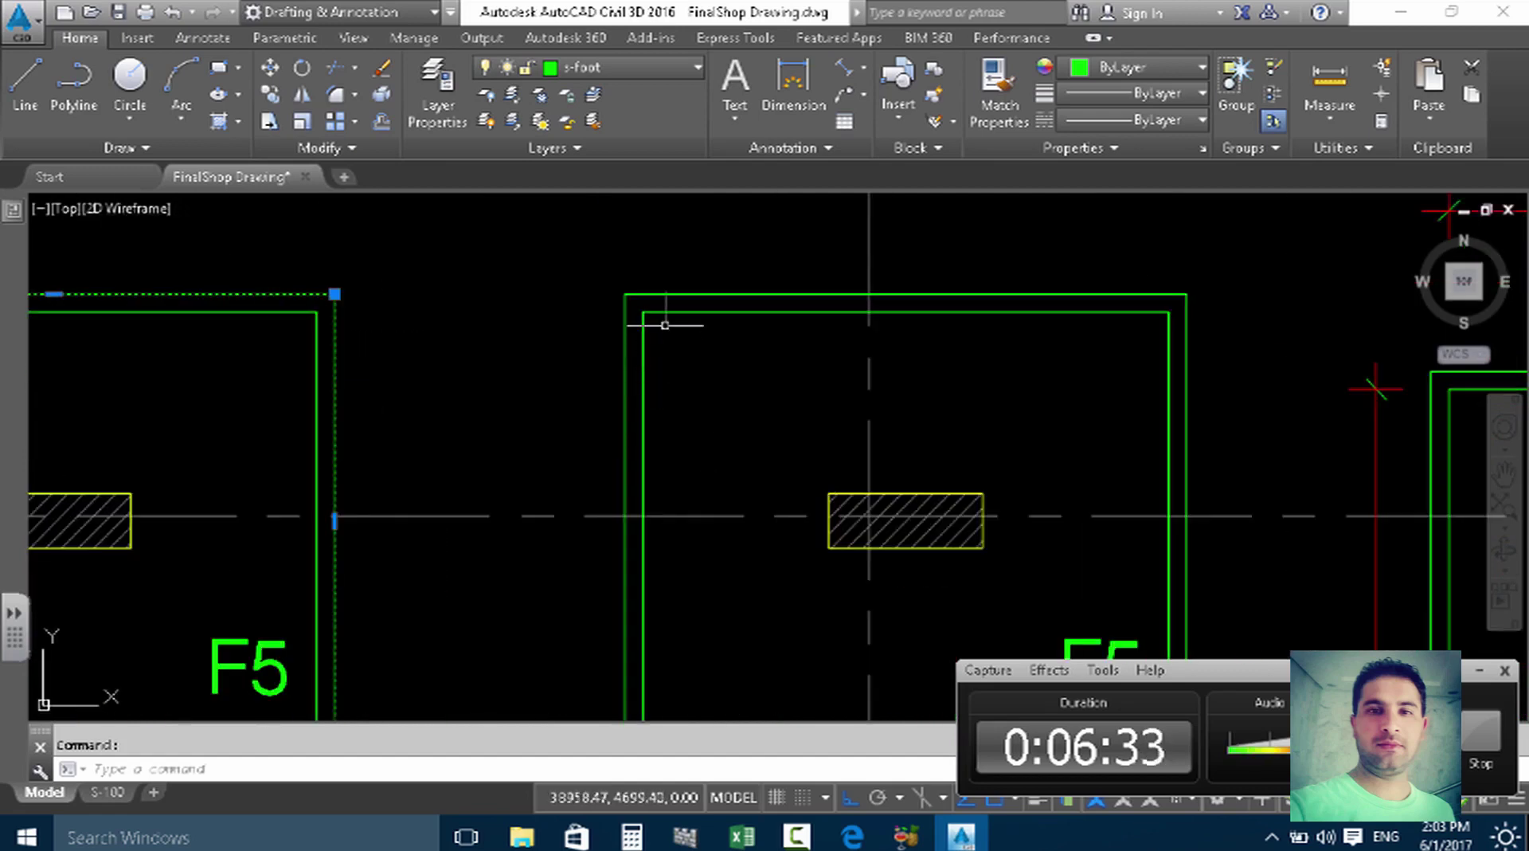
{"action": "left_click", "coordinate": [664, 294]}
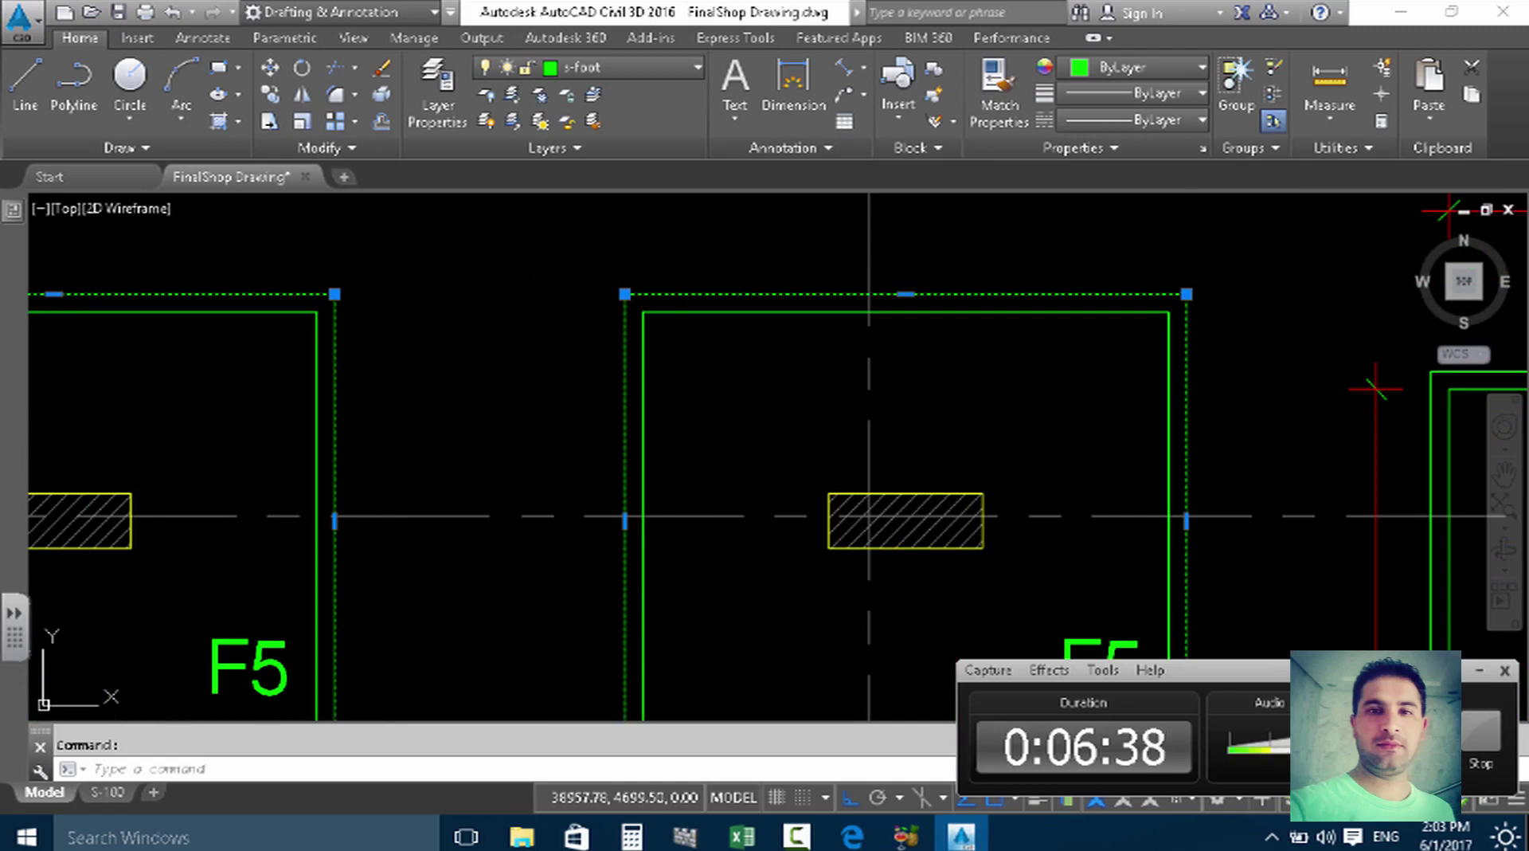
{"action": "key", "text": "ctrl+c"}
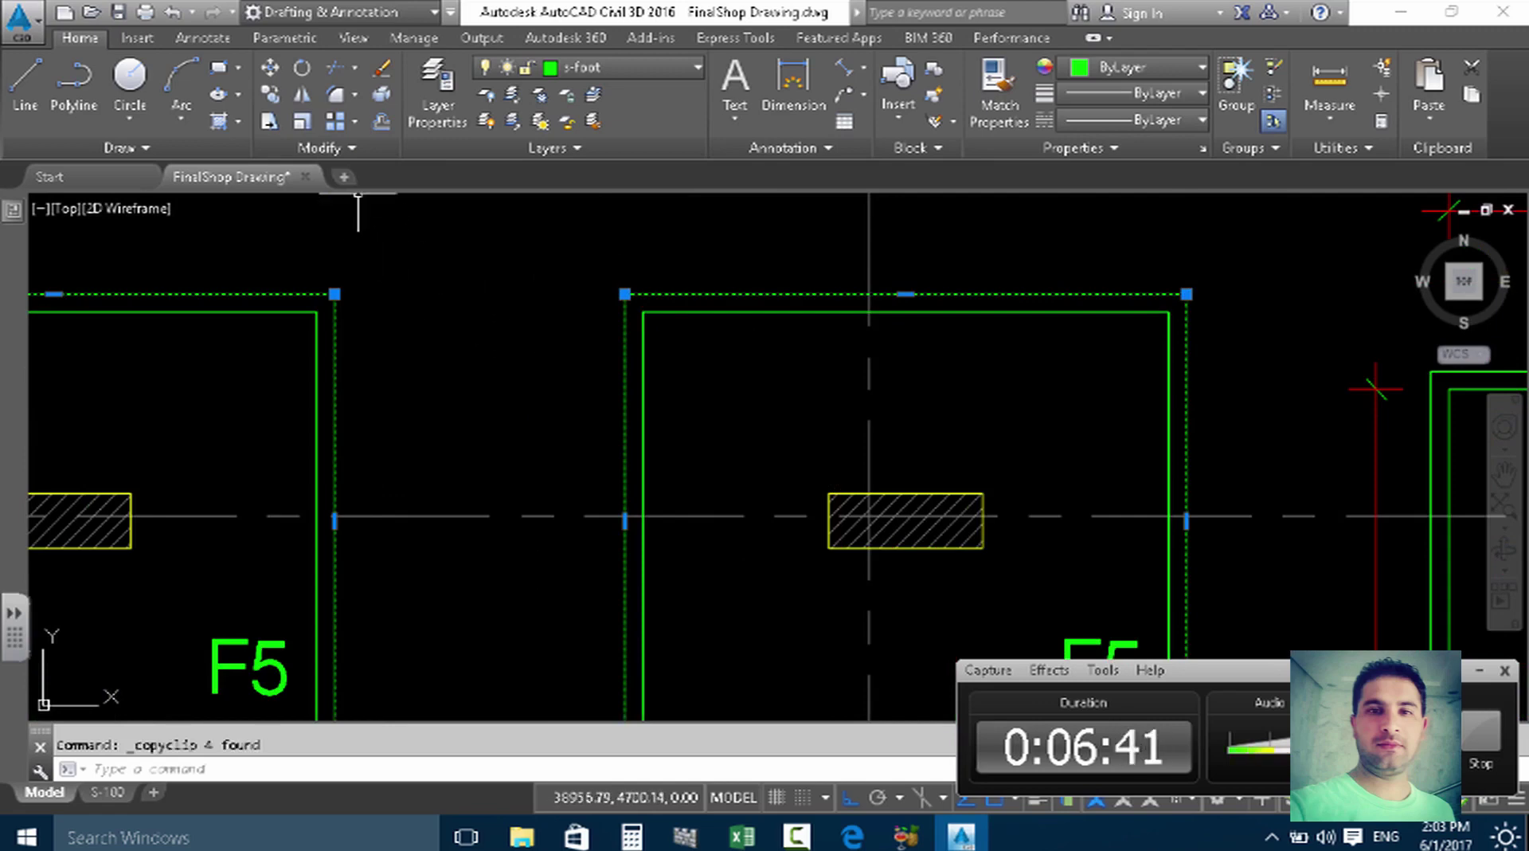
{"action": "left_click", "coordinate": [345, 178]}
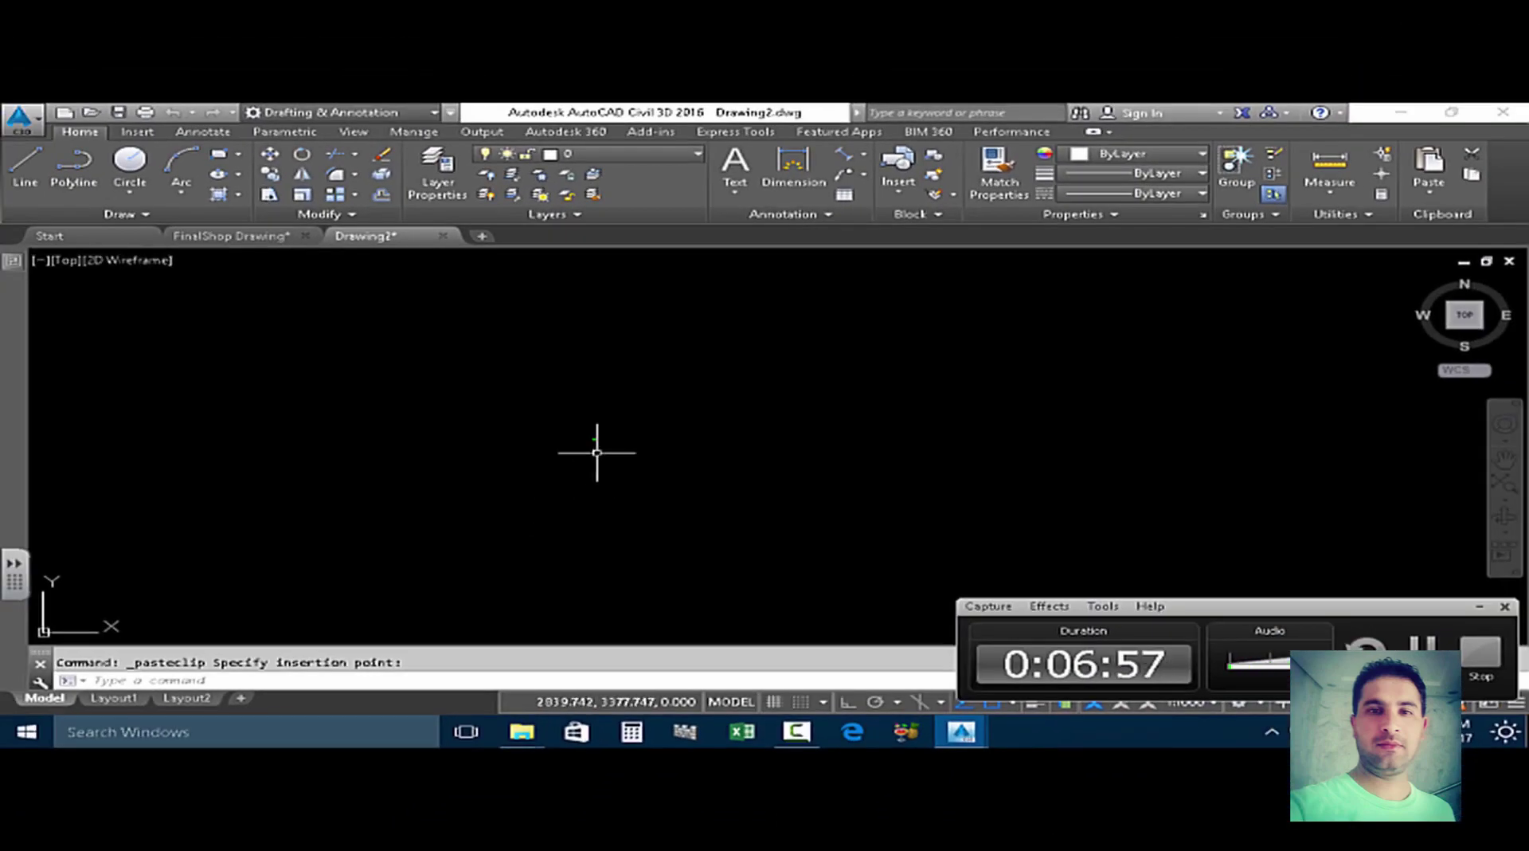
Place the pasted footing outlines in Drawing2 and zoom extents so all fit.
{"action": "left_click", "coordinate": [554, 585]}
{"action": "type", "text": "z"}
{"action": "key", "text": "Return"}
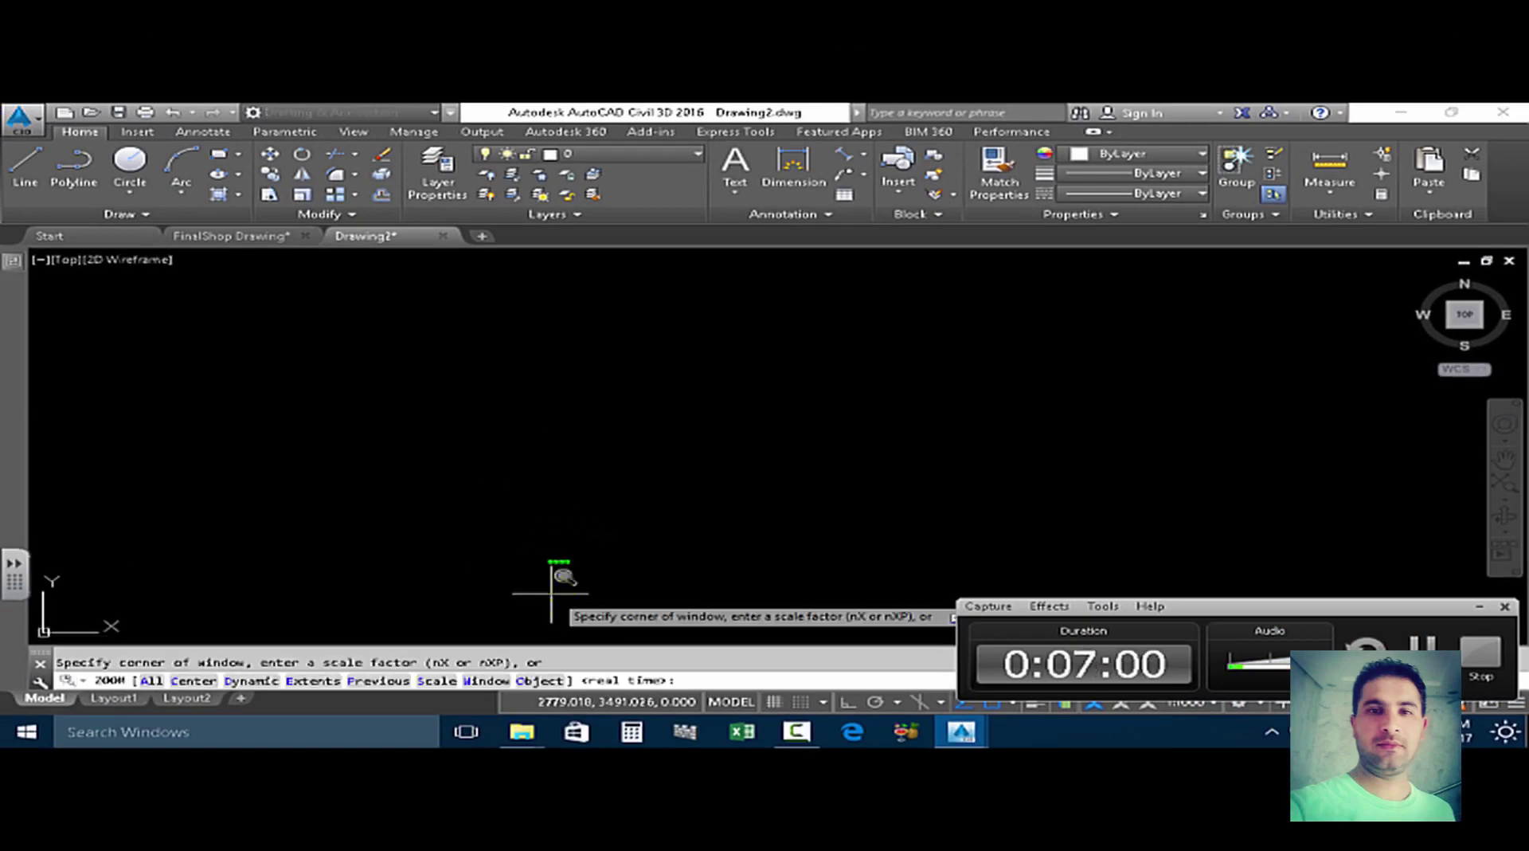
{"action": "type", "text": "e"}
{"action": "key", "text": "Return"}
{"action": "scroll", "coordinate": [701, 434], "scroll_direction": "down", "scroll_amount": 4}
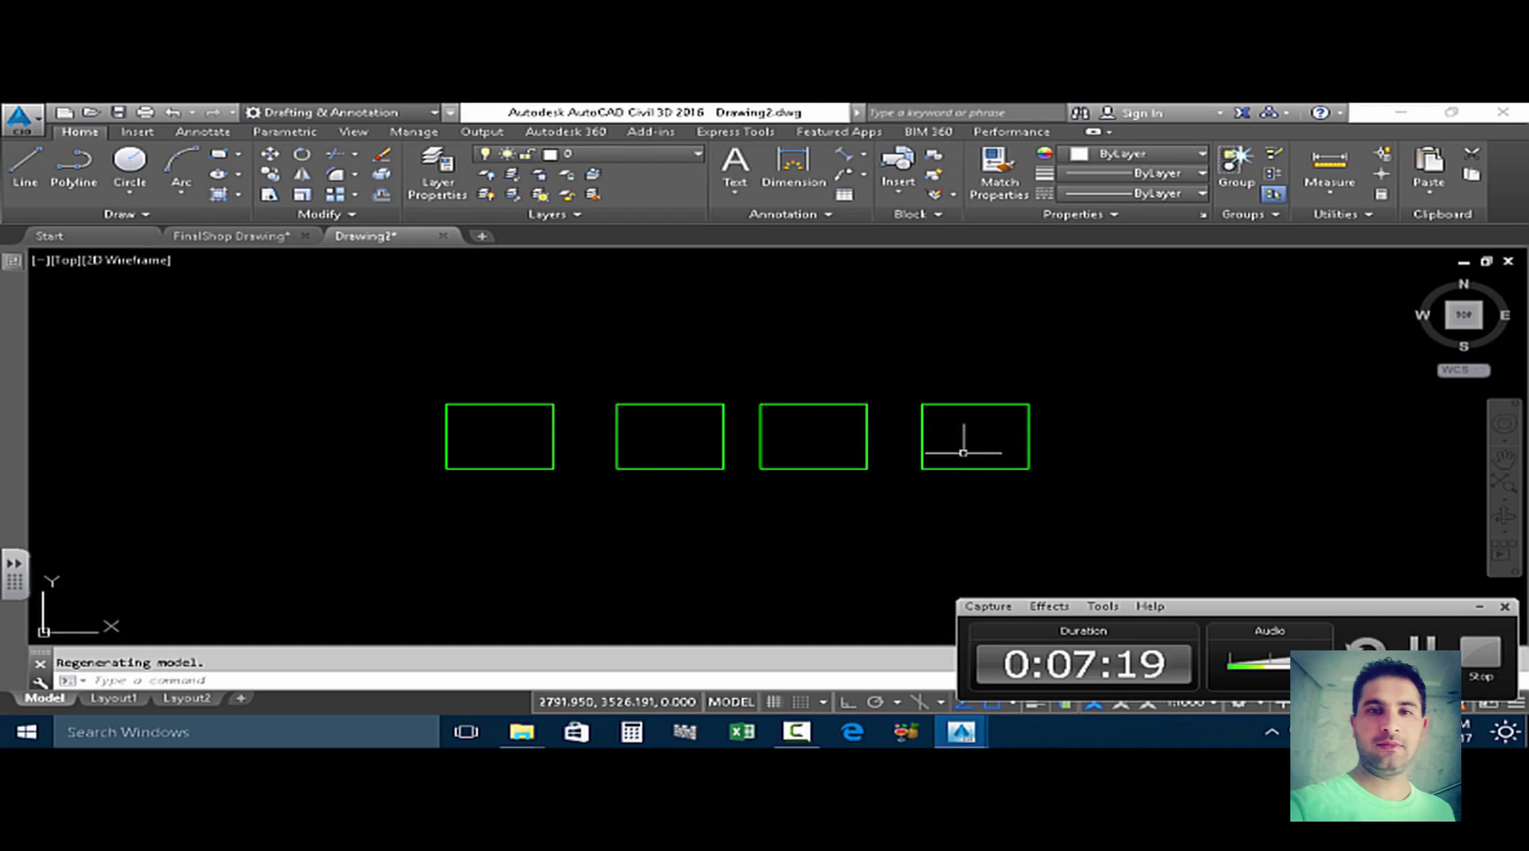
{"action": "left_click", "coordinate": [215, 235]}
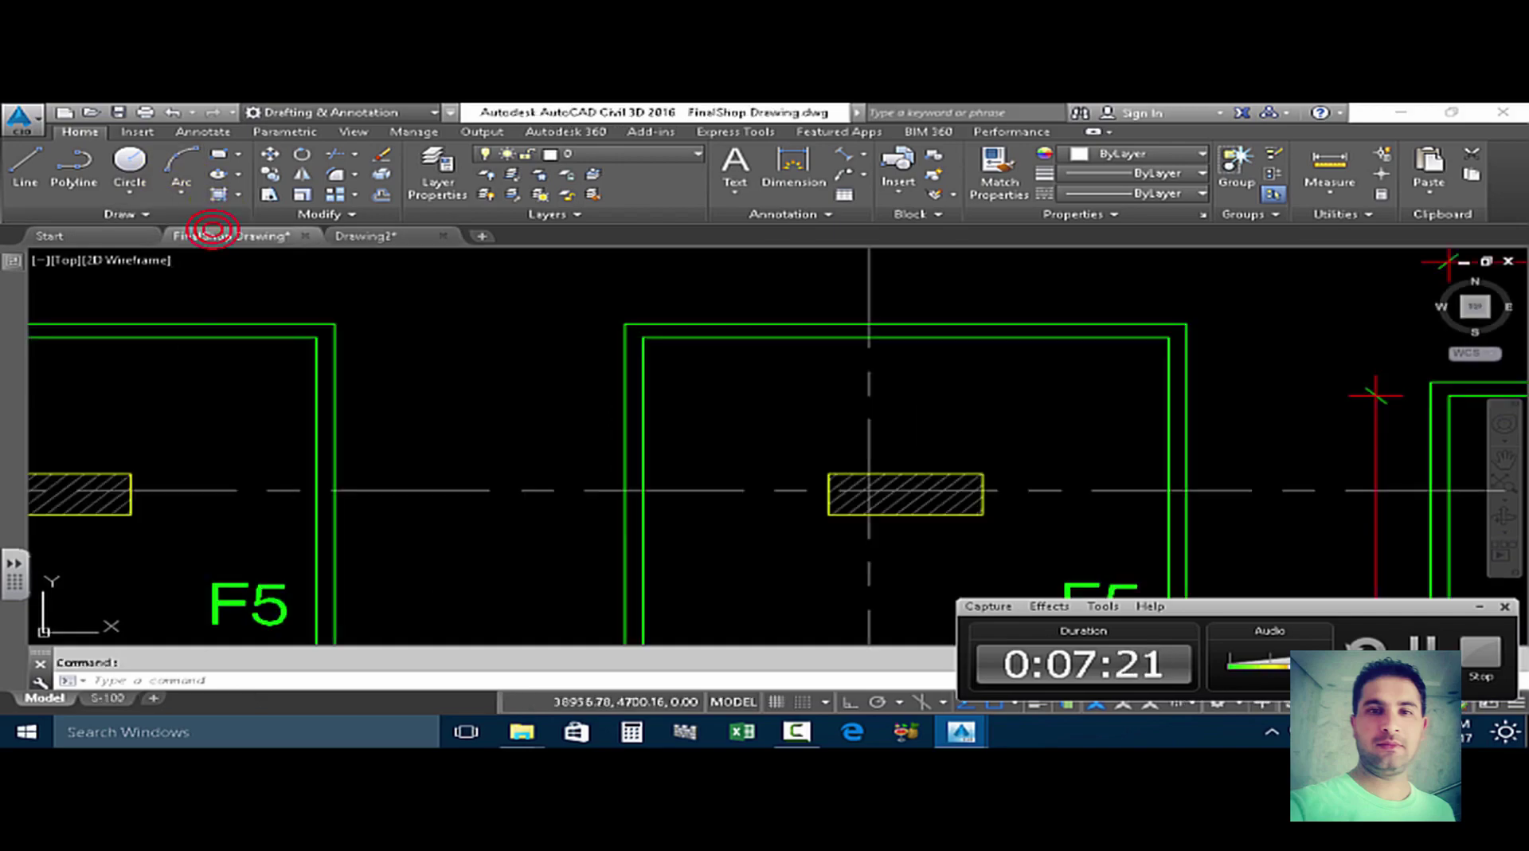
{"action": "scroll", "coordinate": [538, 402], "scroll_direction": "down", "scroll_amount": 5}
{"action": "scroll", "coordinate": [527, 363], "scroll_direction": "down", "scroll_amount": 1}
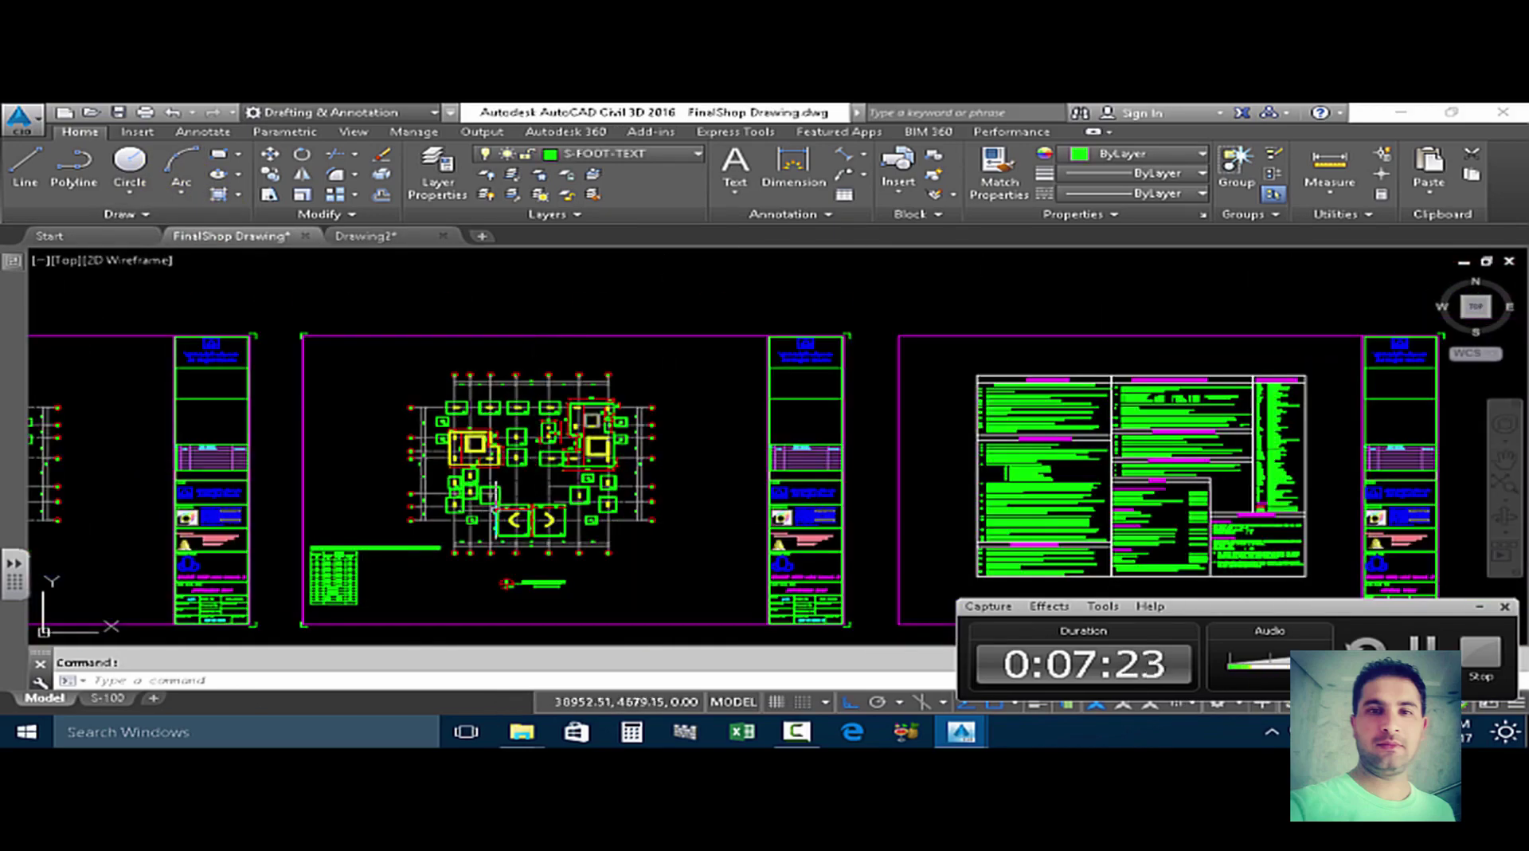
{"action": "scroll", "coordinate": [440, 532], "scroll_direction": "up", "scroll_amount": 8}
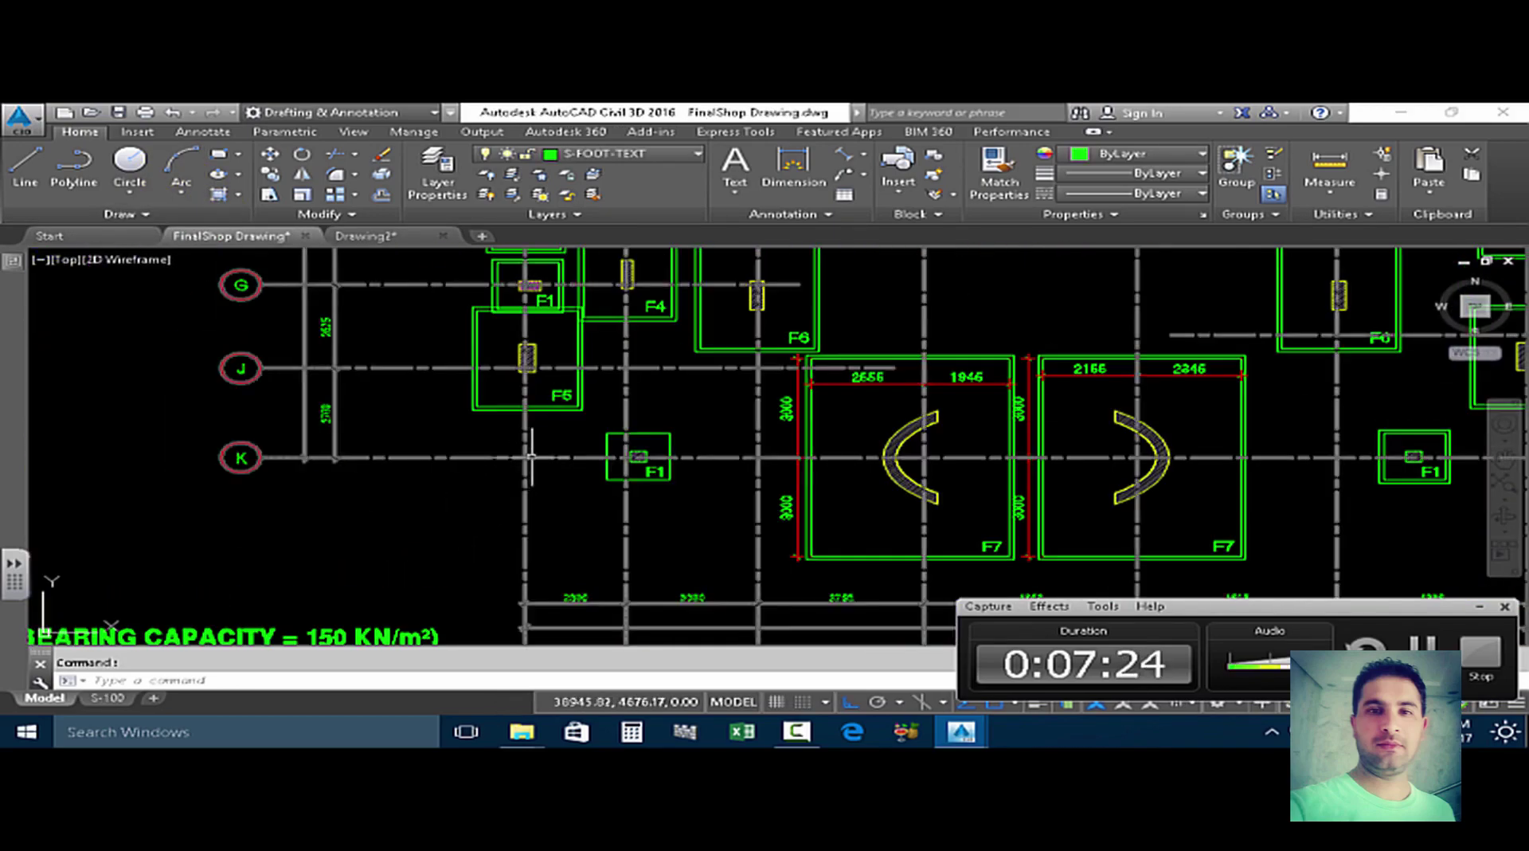
{"action": "scroll", "coordinate": [519, 454], "scroll_direction": "up", "scroll_amount": 4}
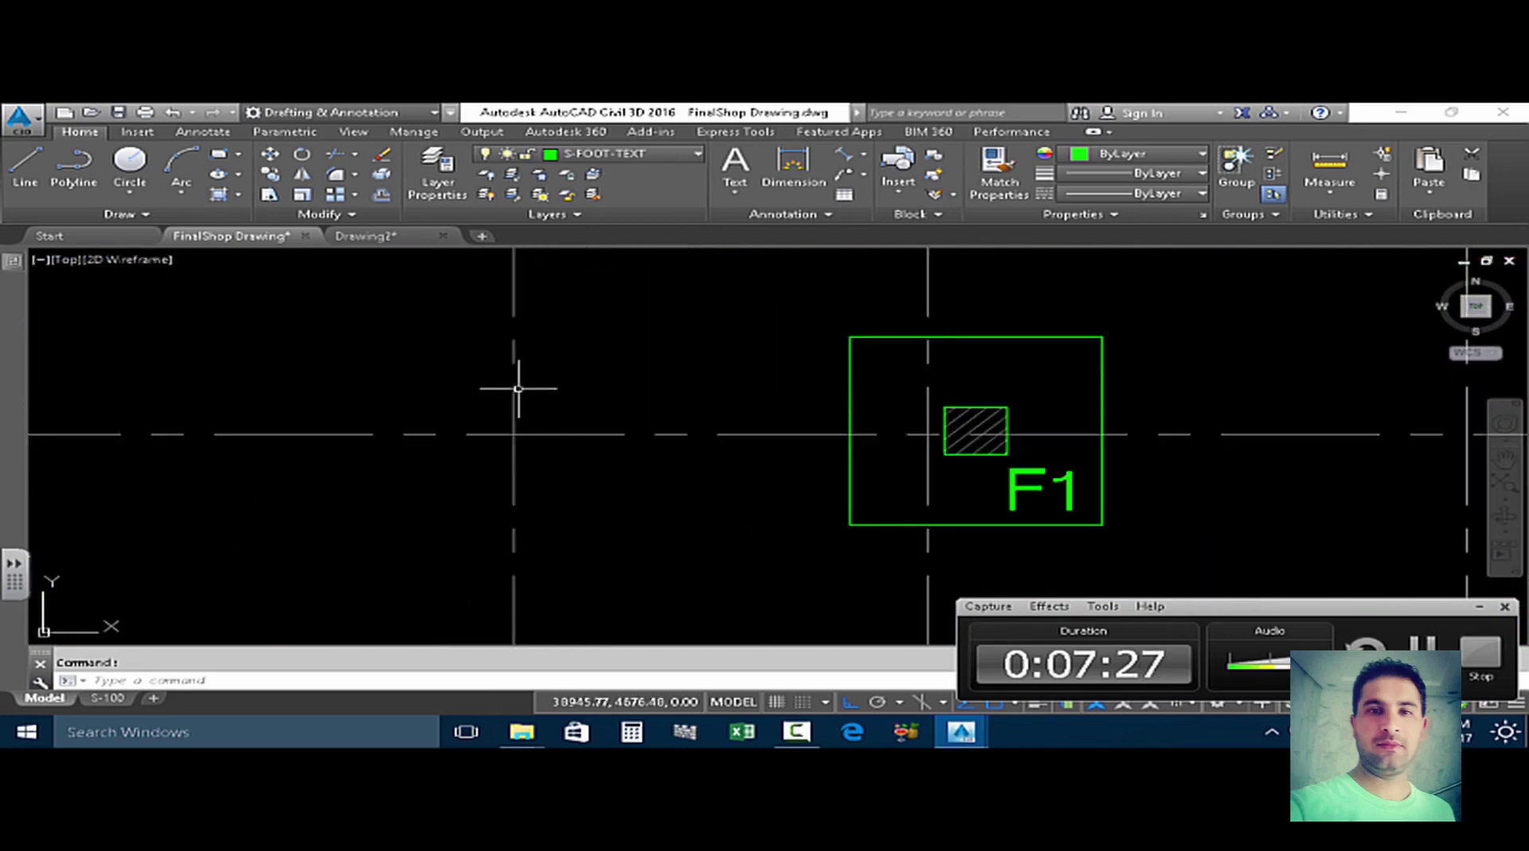
{"action": "left_click", "coordinate": [127, 166]}
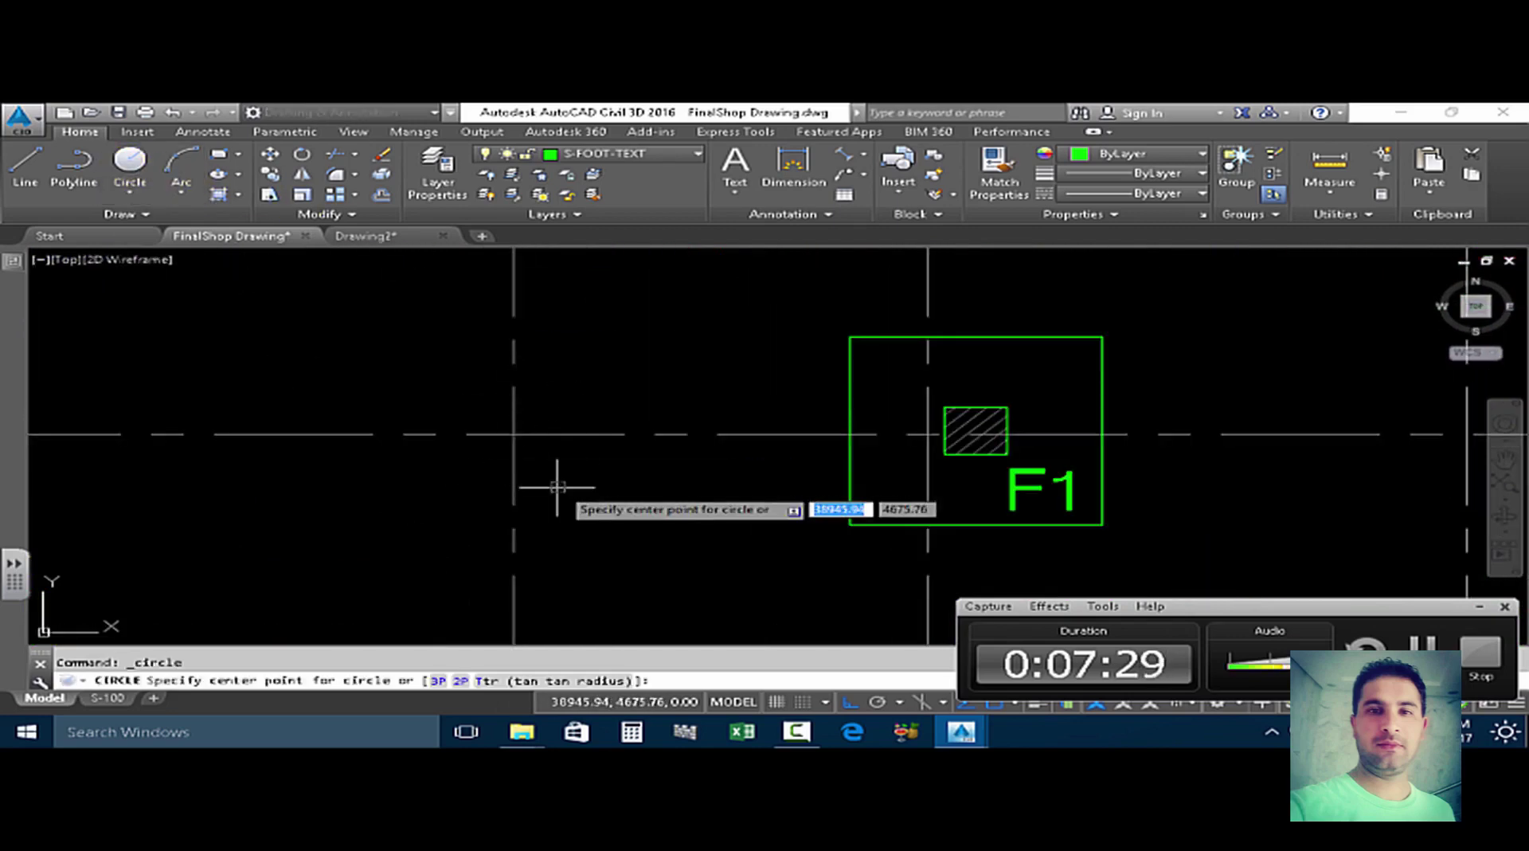
{"action": "left_click", "coordinate": [512, 434]}
{"action": "scroll", "coordinate": [512, 436], "scroll_direction": "down", "scroll_amount": 5}
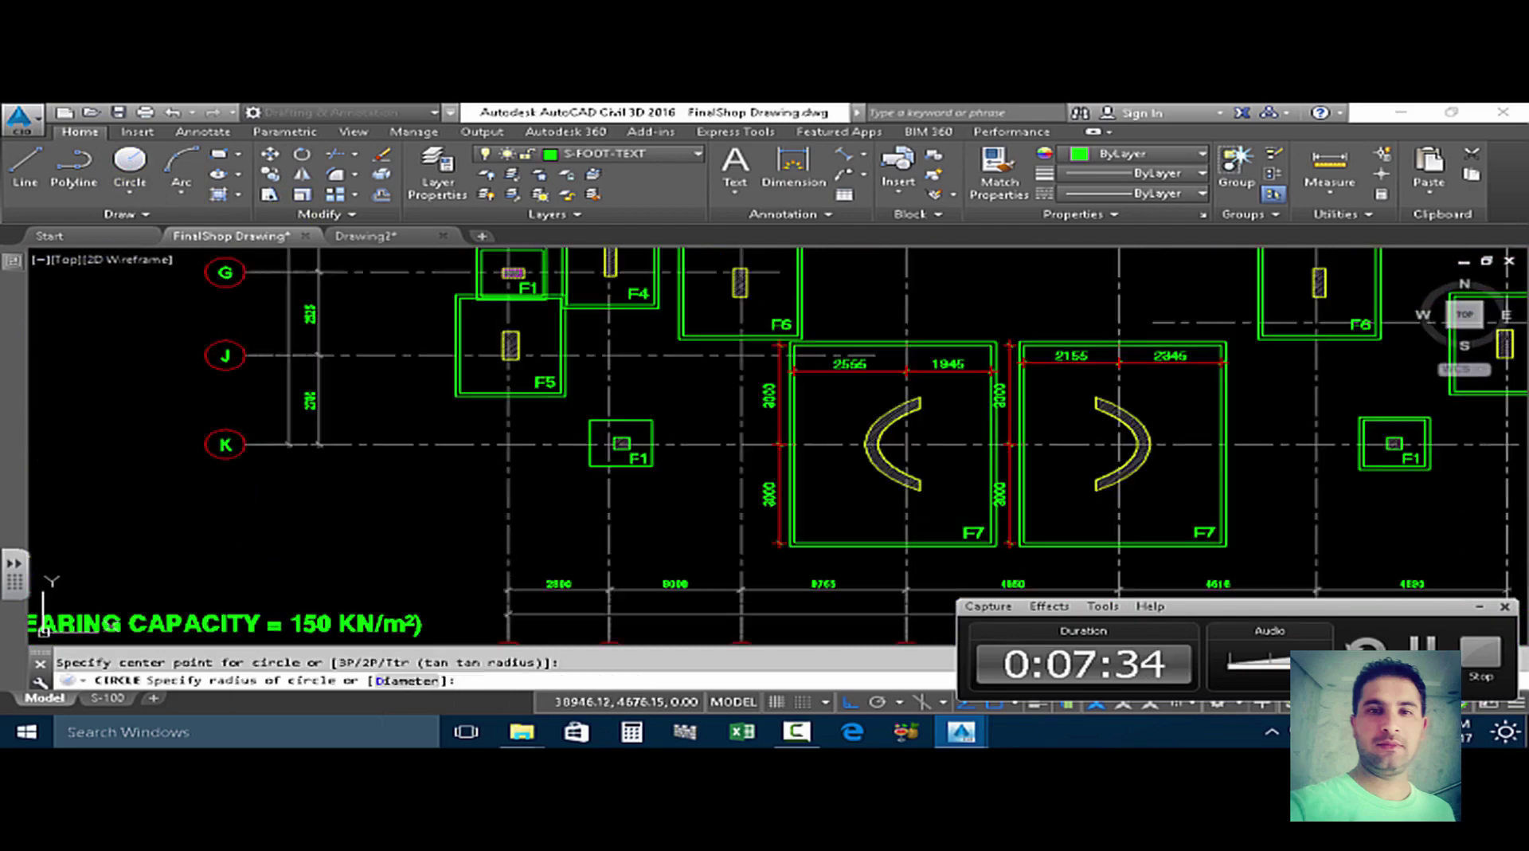
{"action": "key", "text": "Escape"}
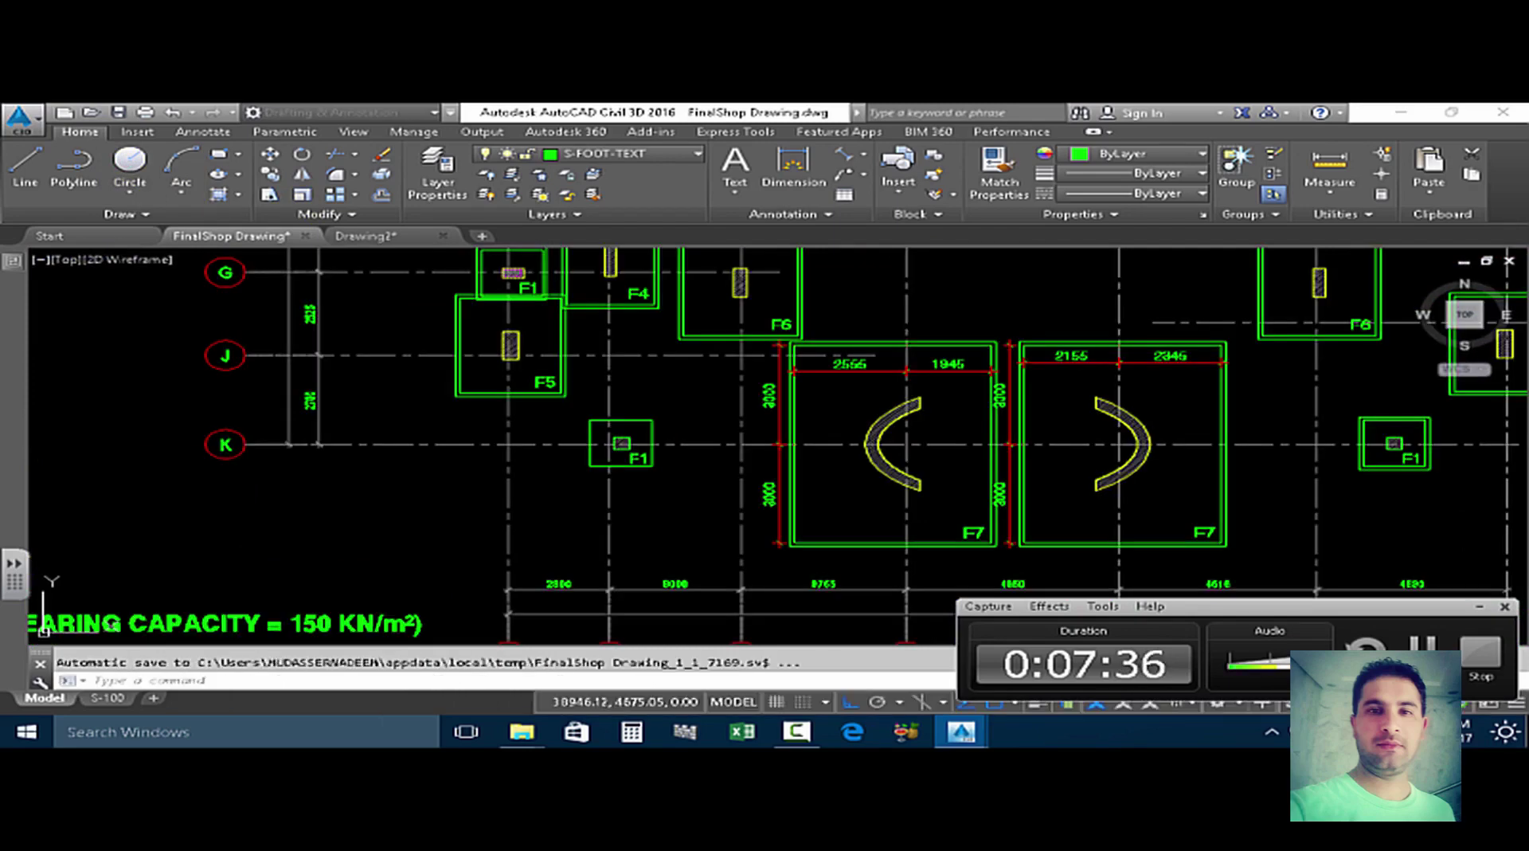
{"action": "key", "text": "Escape"}
{"action": "scroll", "coordinate": [946, 291], "scroll_direction": "down", "scroll_amount": 2}
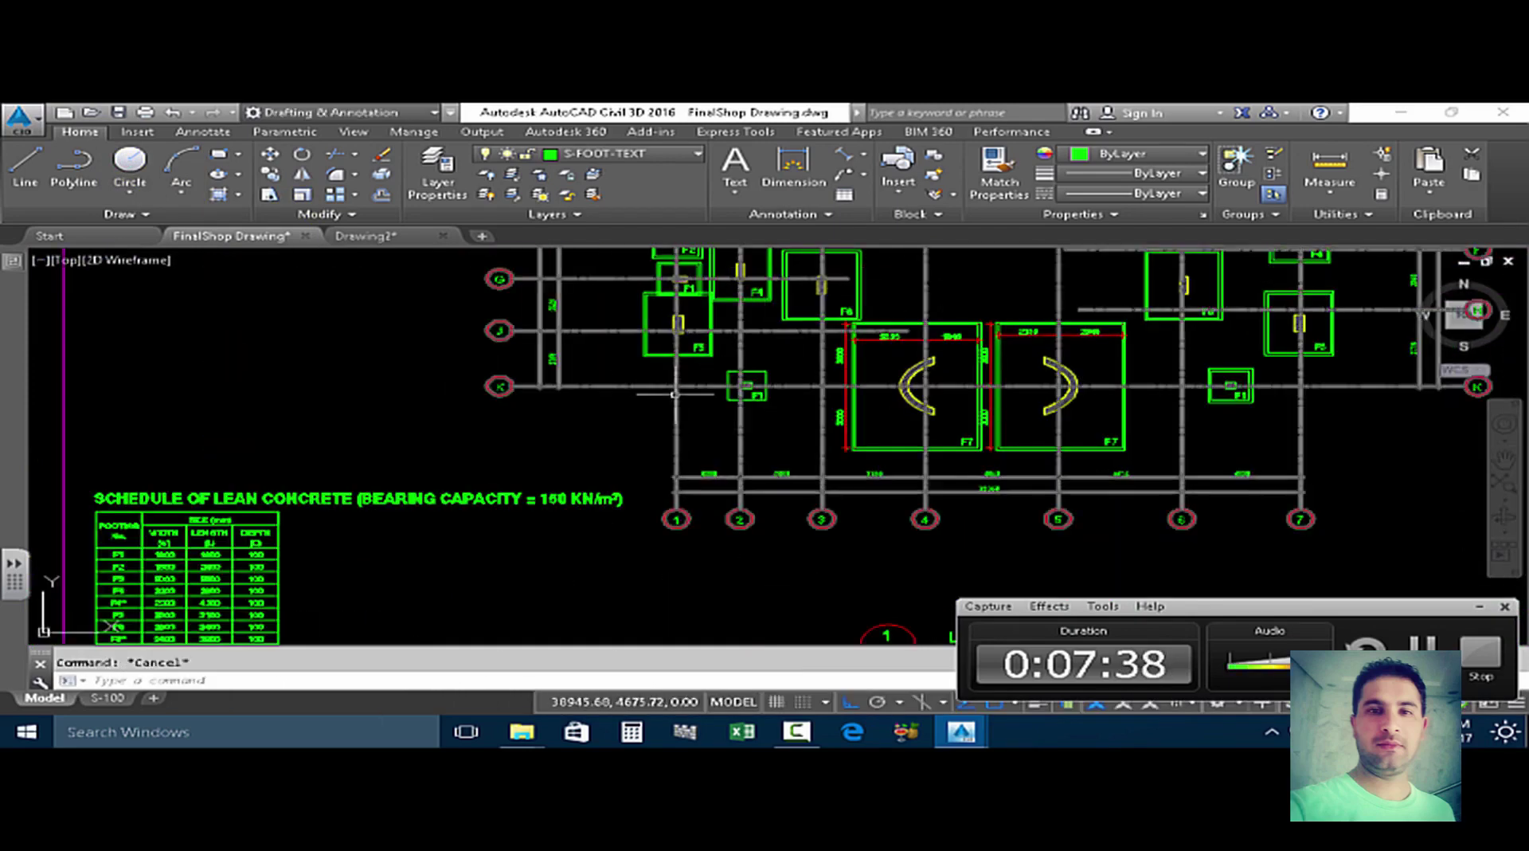
{"action": "middle_click_drag", "start_coordinate": [667, 404], "coordinate": [540, 495]}
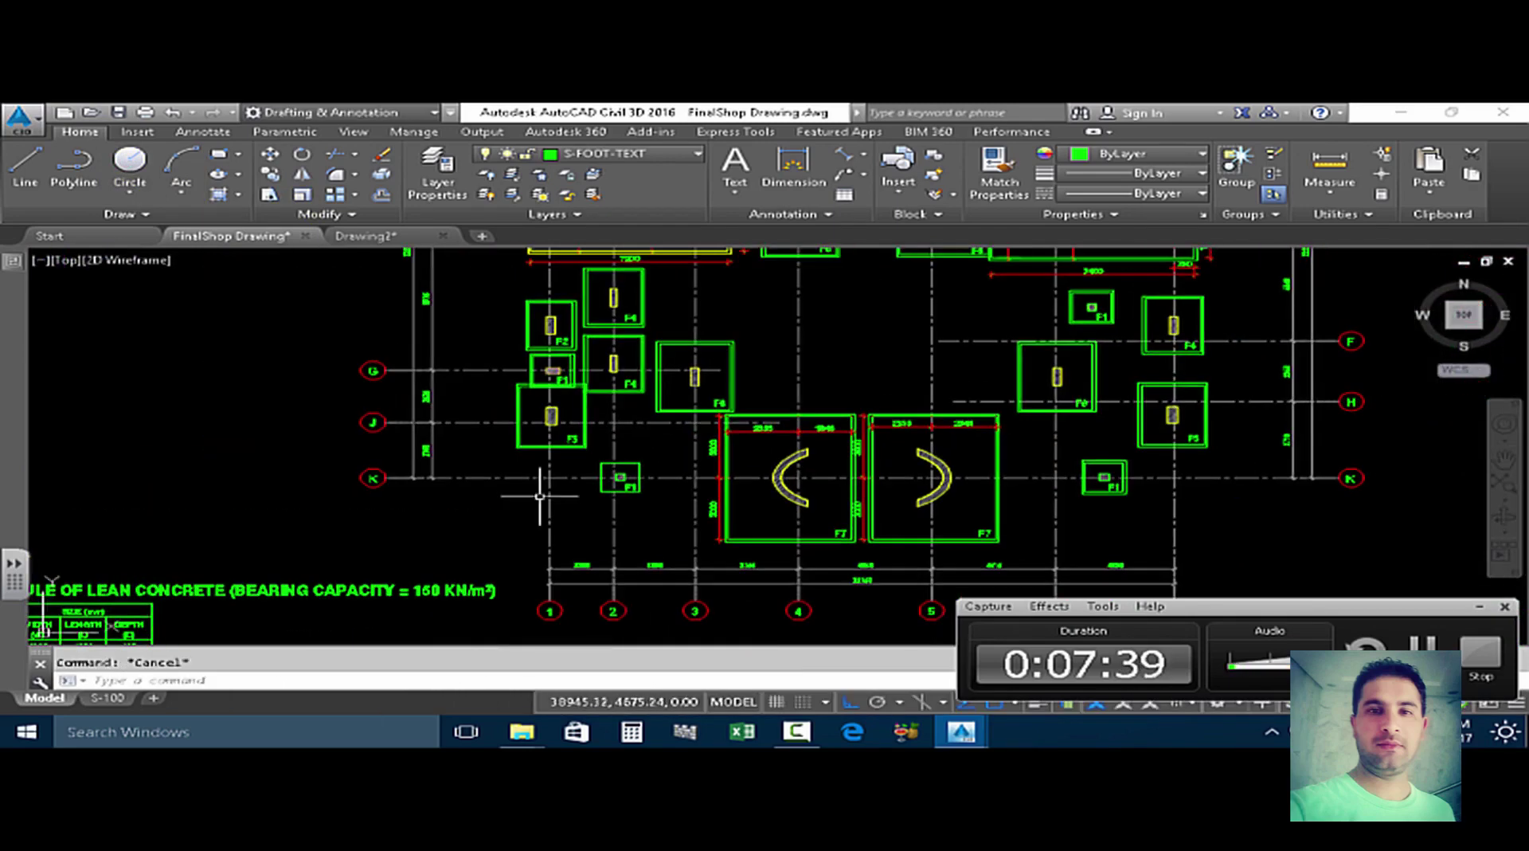
{"action": "left_click", "coordinate": [25, 169]}
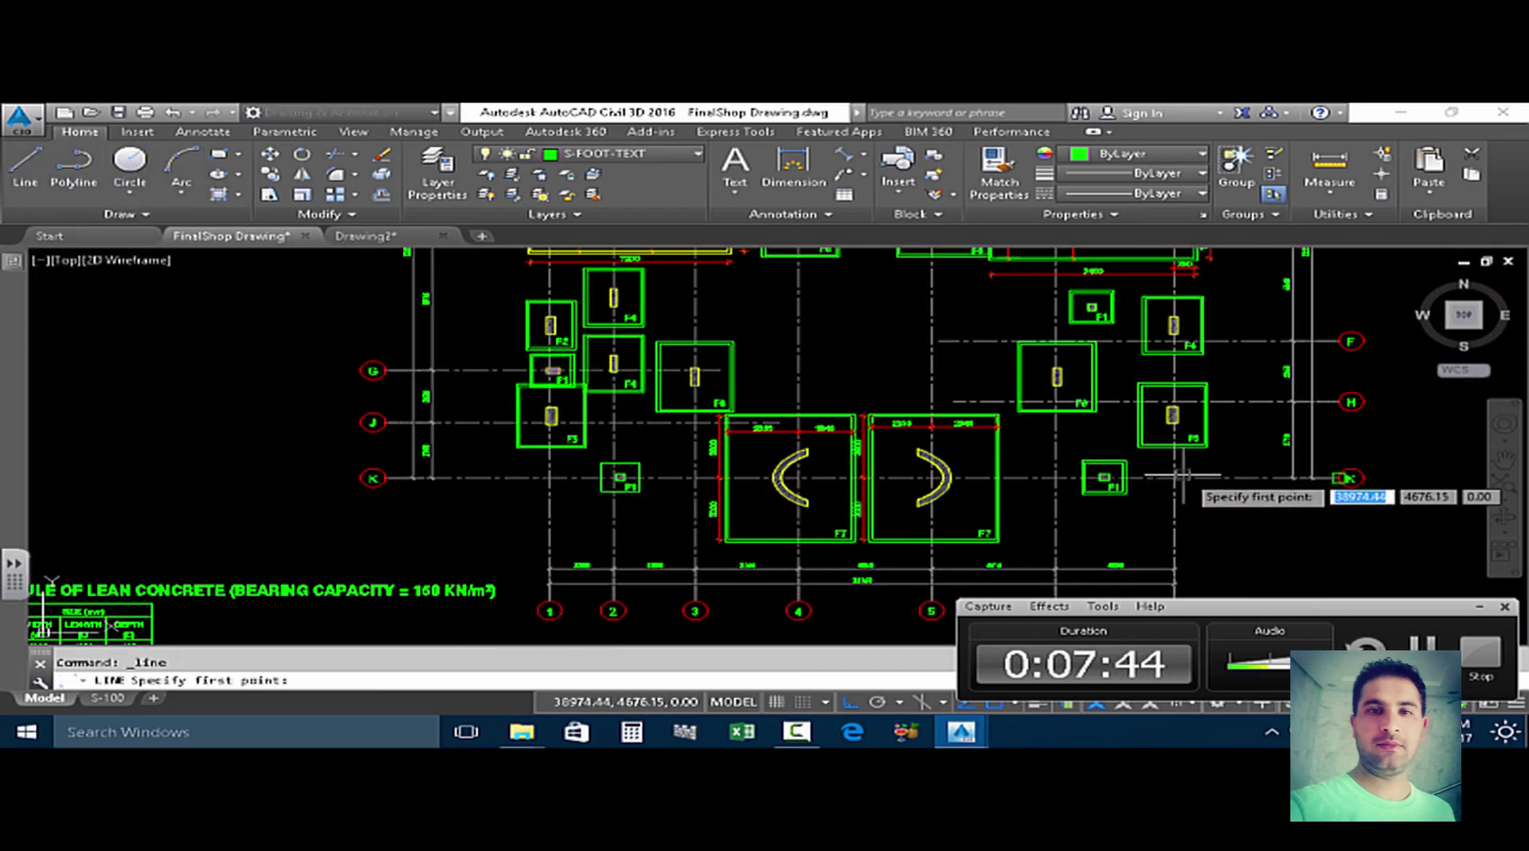
{"action": "scroll", "coordinate": [1113, 463], "scroll_direction": "down", "scroll_amount": 6}
{"action": "scroll", "coordinate": [1113, 418], "scroll_direction": "up", "scroll_amount": 6}
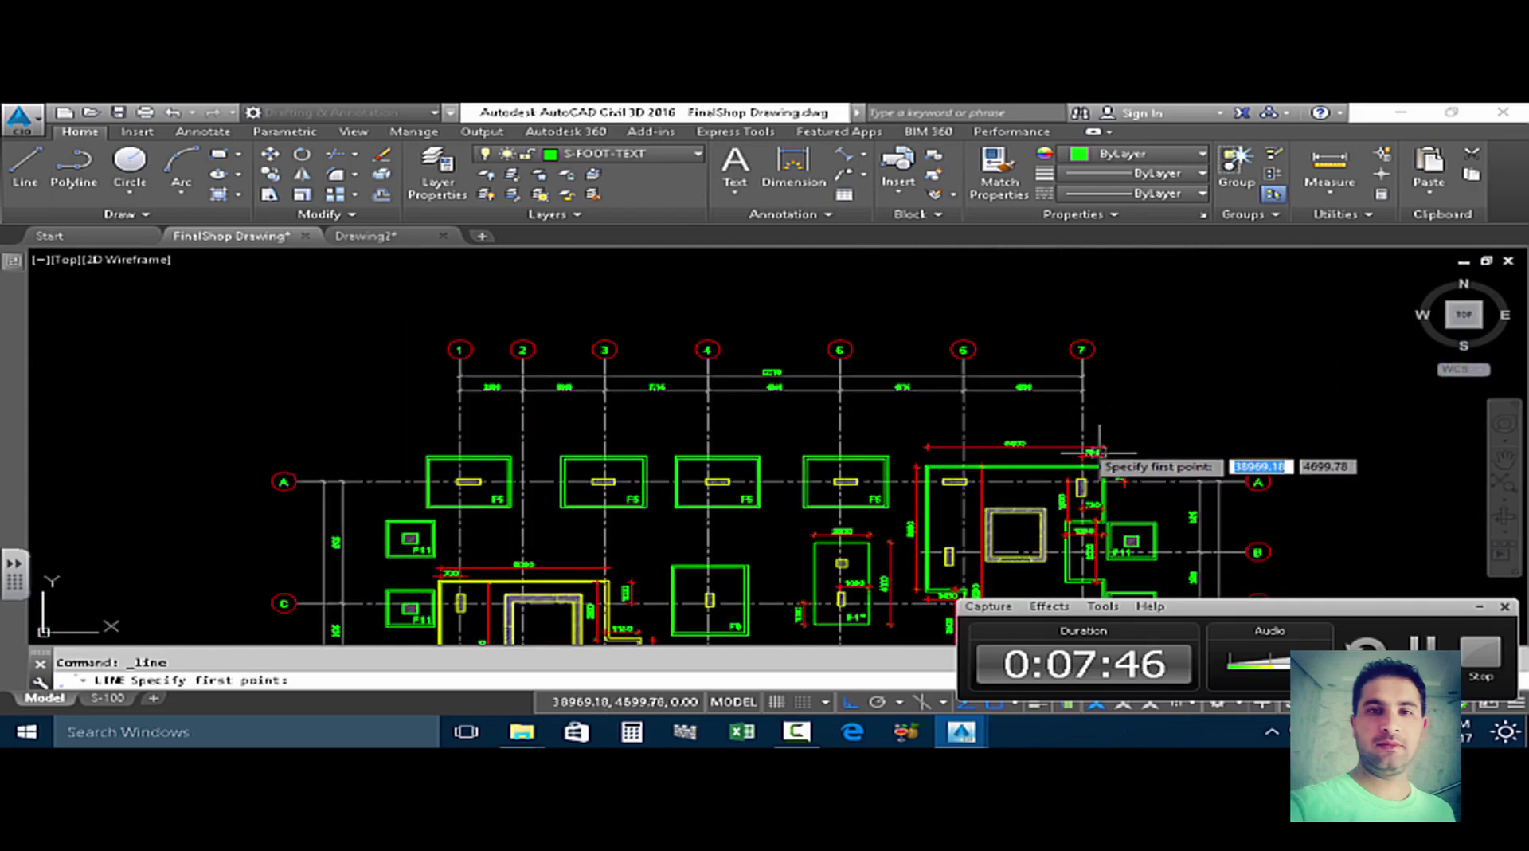
{"action": "key", "text": "Escape"}
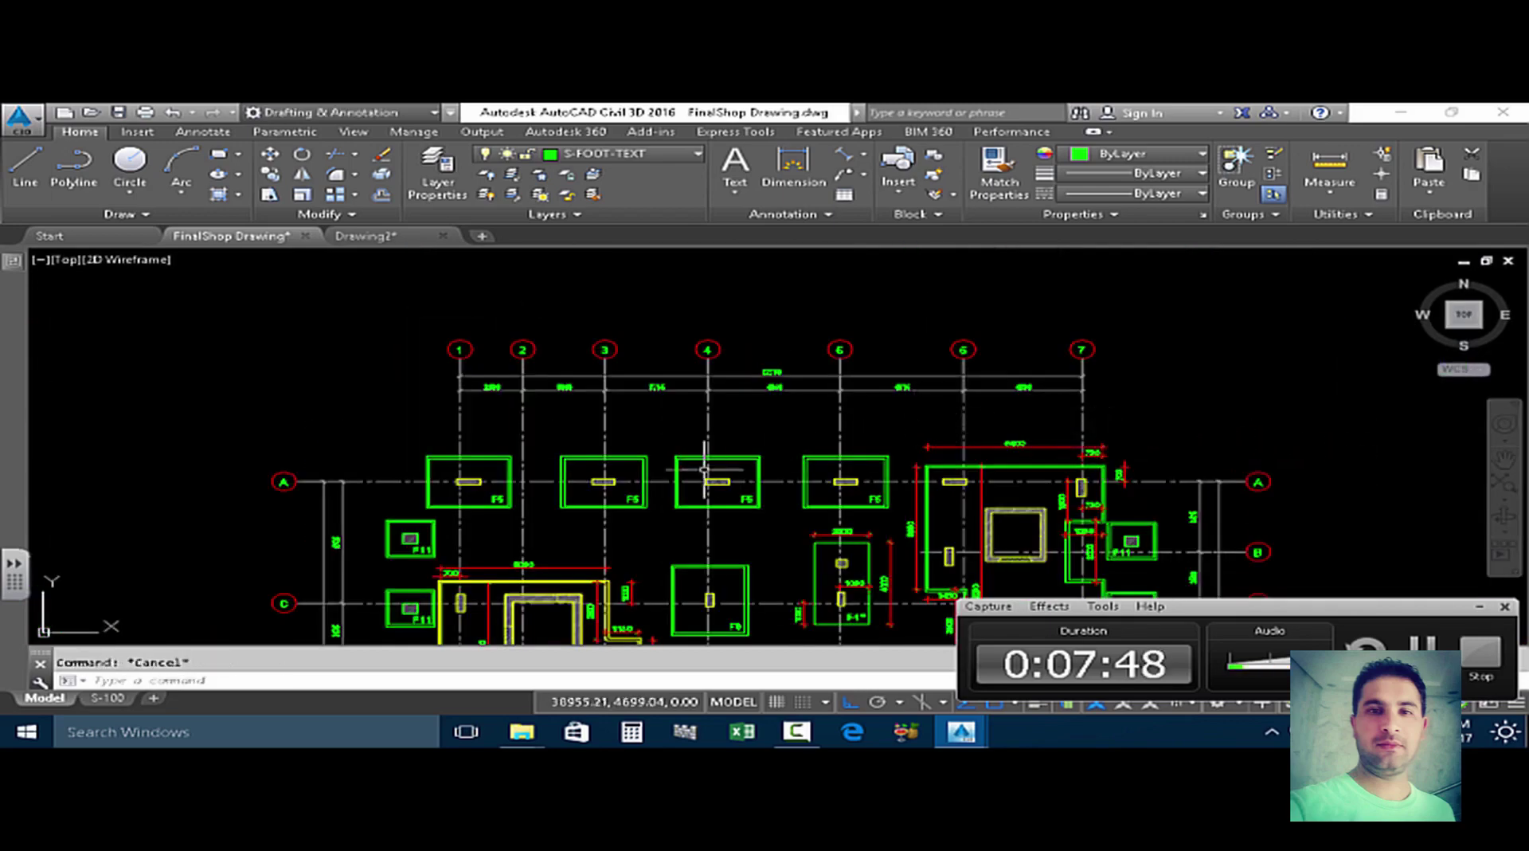
{"action": "scroll", "coordinate": [788, 327], "scroll_direction": "down", "scroll_amount": 6}
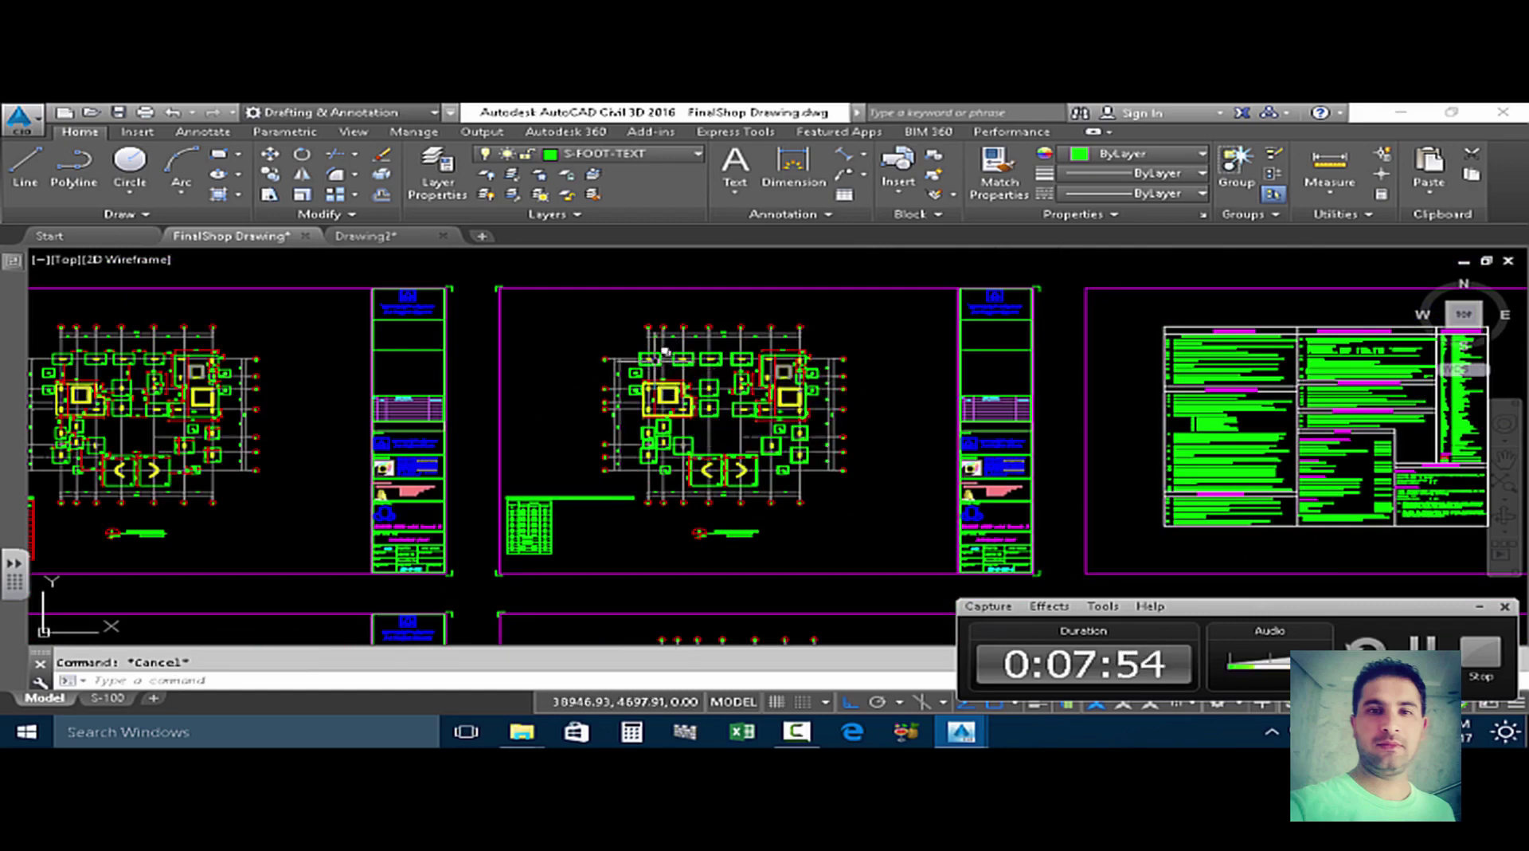
{"action": "scroll", "coordinate": [719, 376], "scroll_direction": "down", "scroll_amount": 2}
{"action": "scroll", "coordinate": [331, 346], "scroll_direction": "up", "scroll_amount": 5}
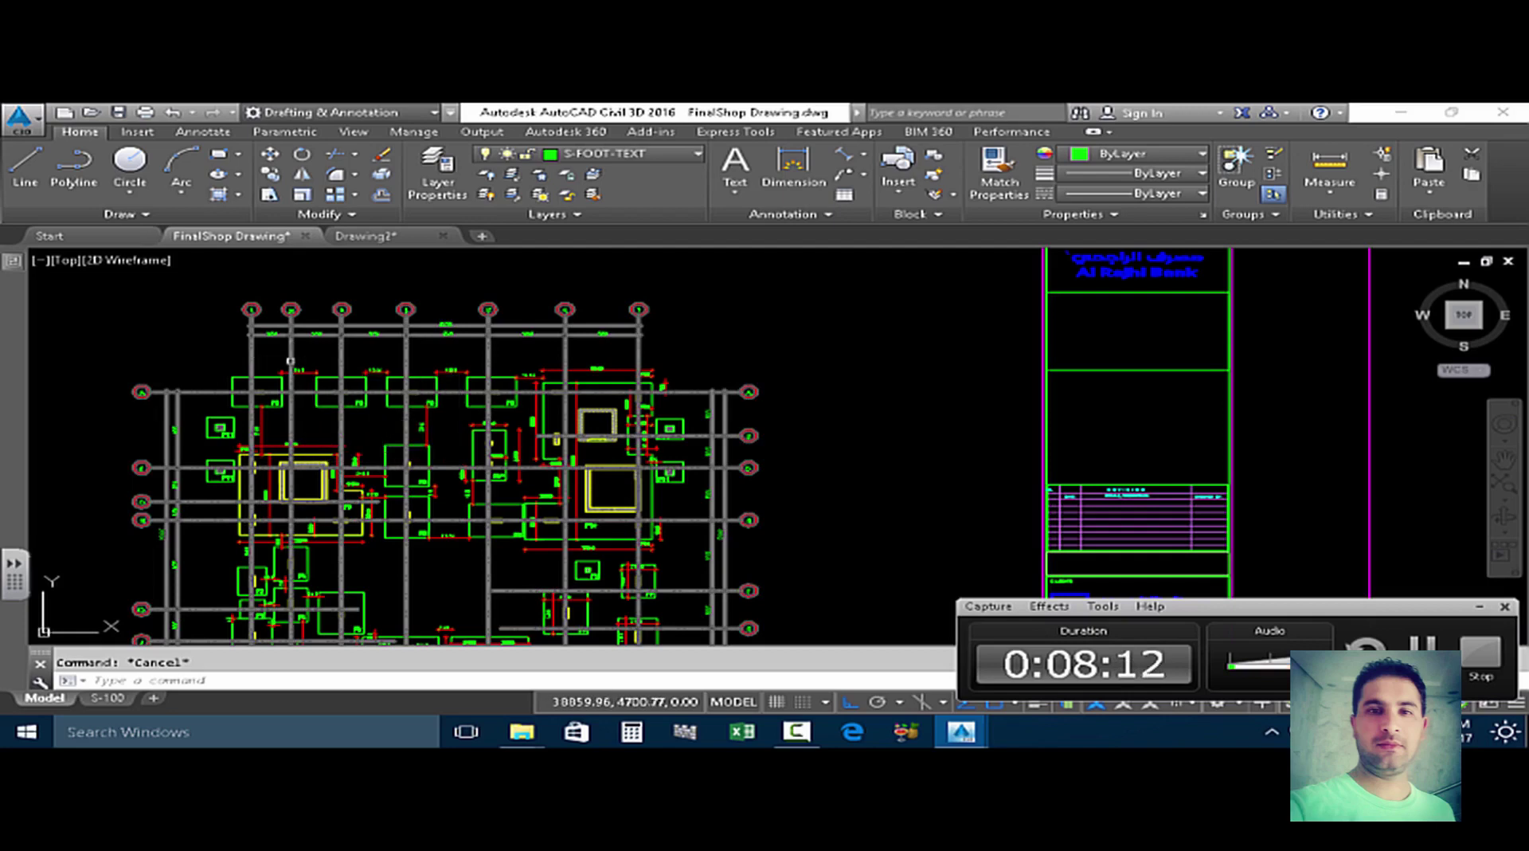
In Drawing2, draw a polyline from the first rectangle's top-left corner down, across, and up to top-right.
{"action": "left_click", "coordinate": [383, 235]}
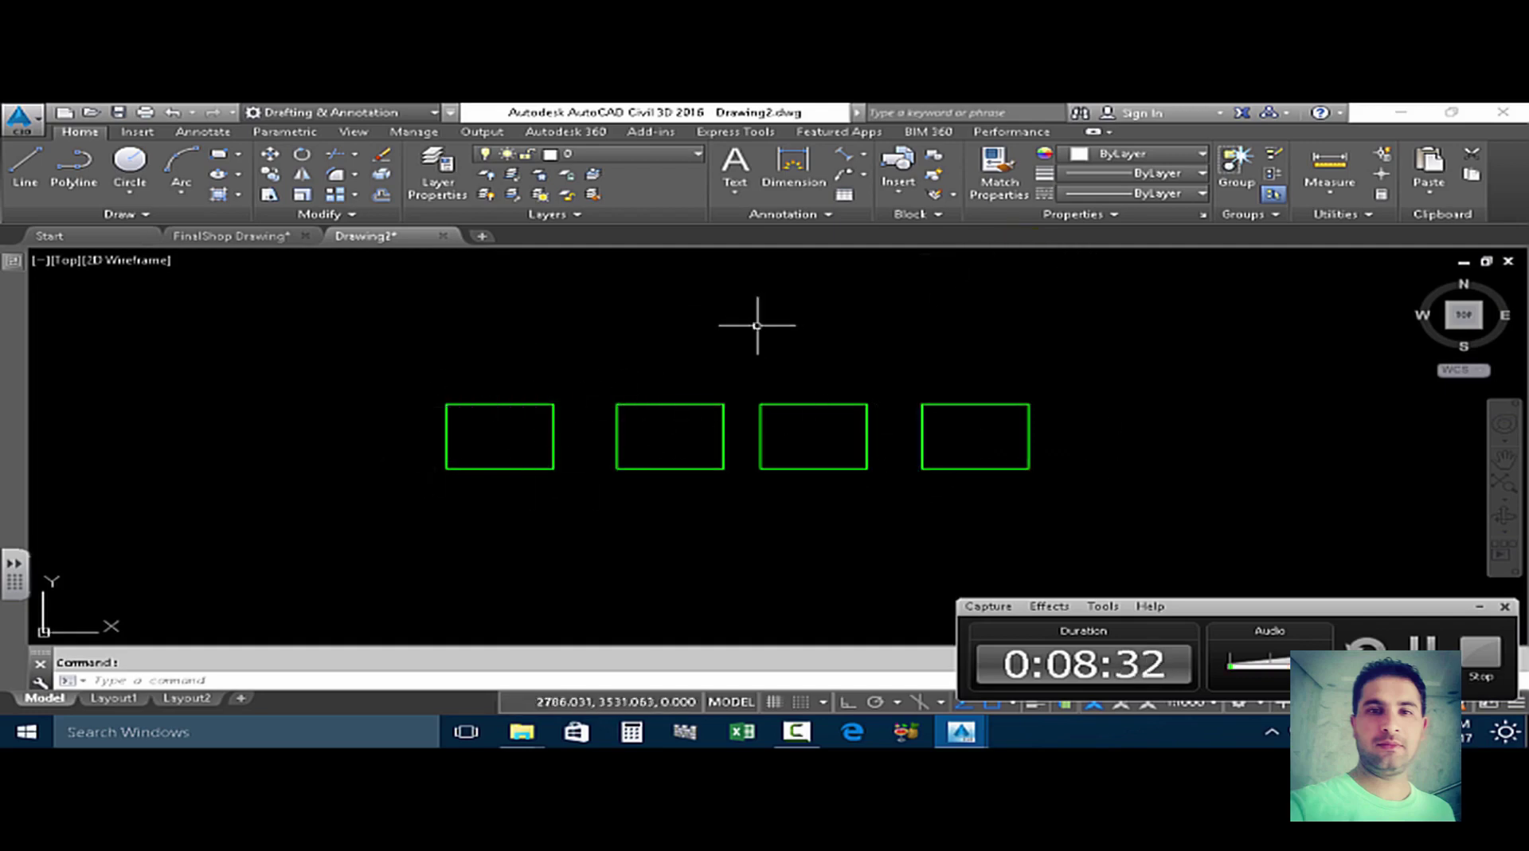
{"action": "left_click", "coordinate": [73, 164]}
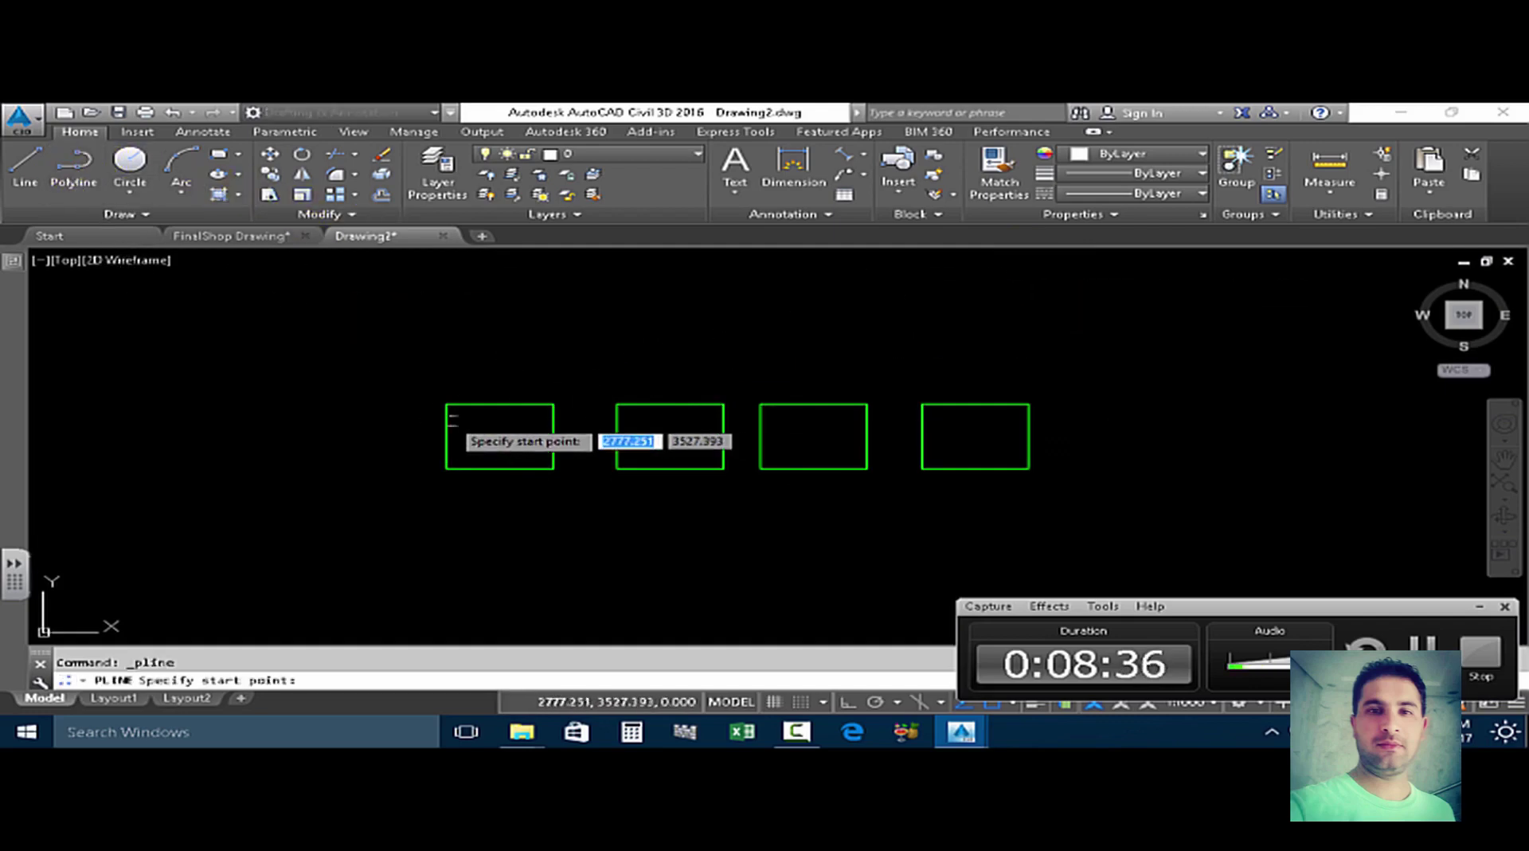
{"action": "left_click", "coordinate": [446, 404]}
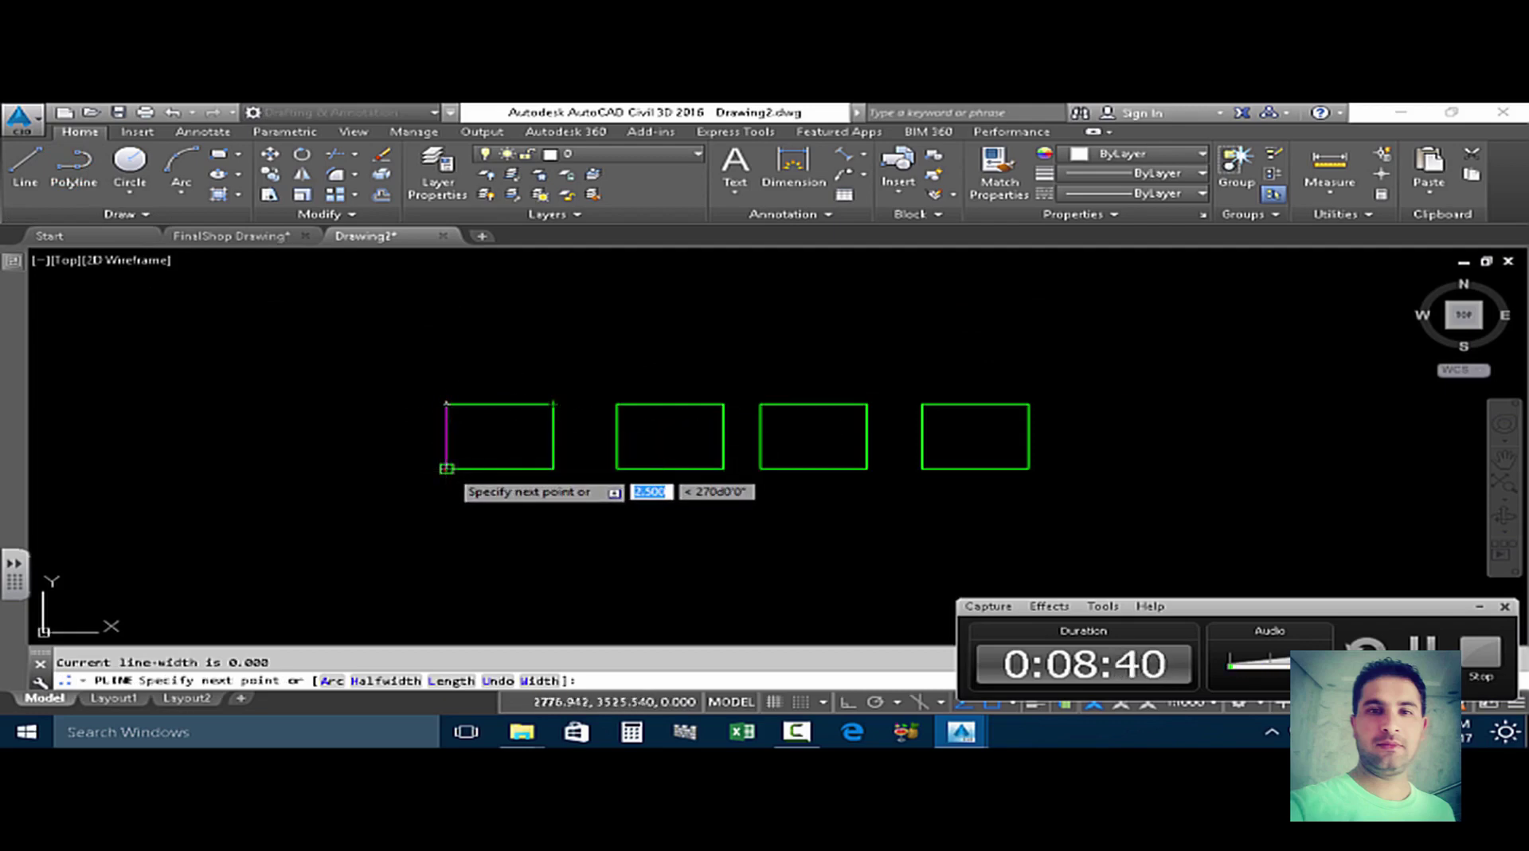
{"action": "left_click", "coordinate": [446, 468]}
{"action": "left_click", "coordinate": [551, 468]}
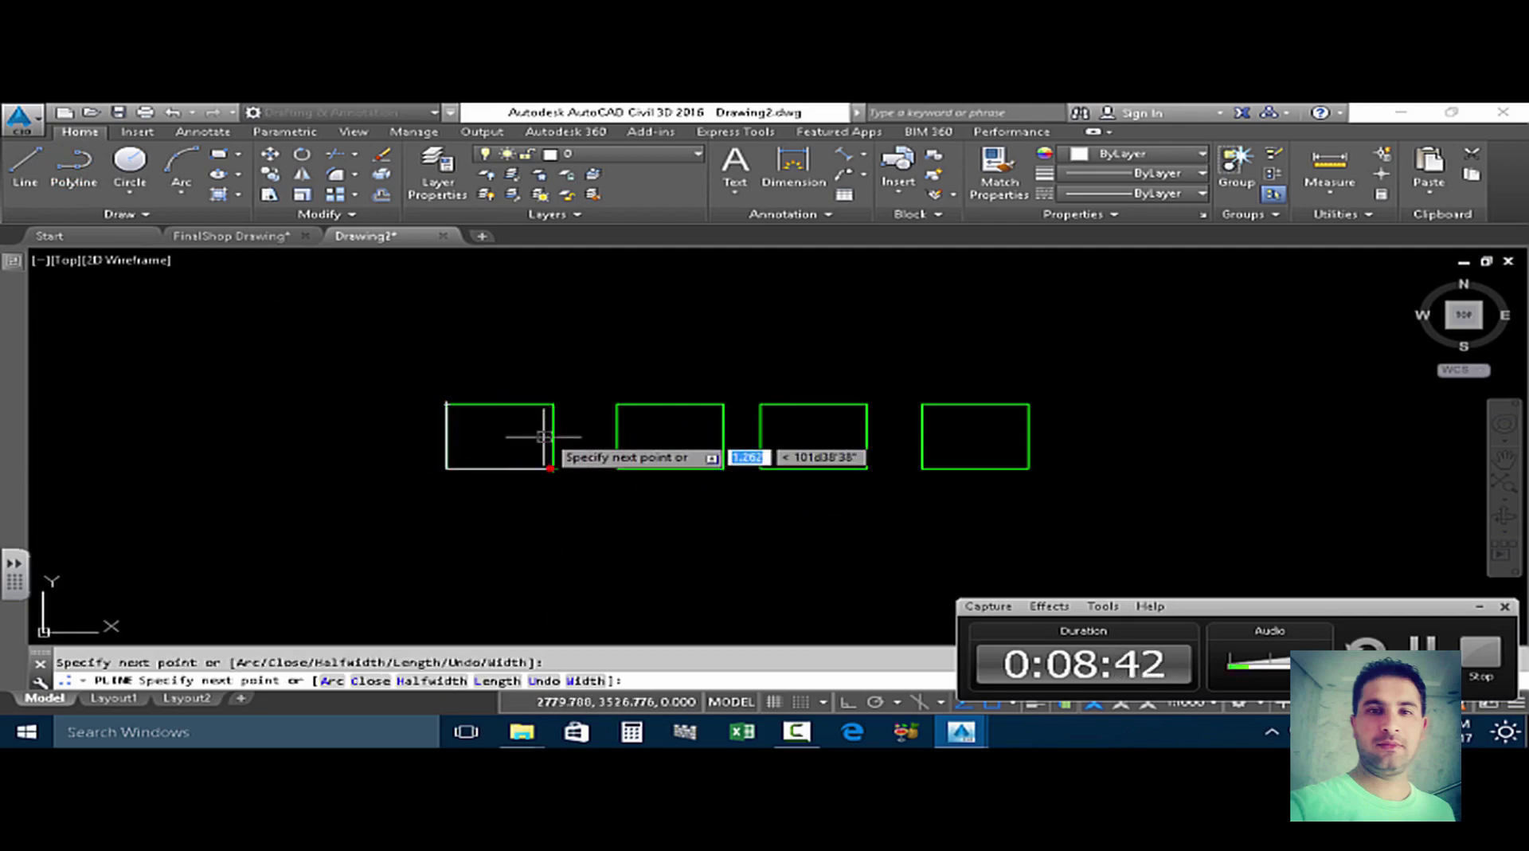
{"action": "left_click", "coordinate": [554, 404]}
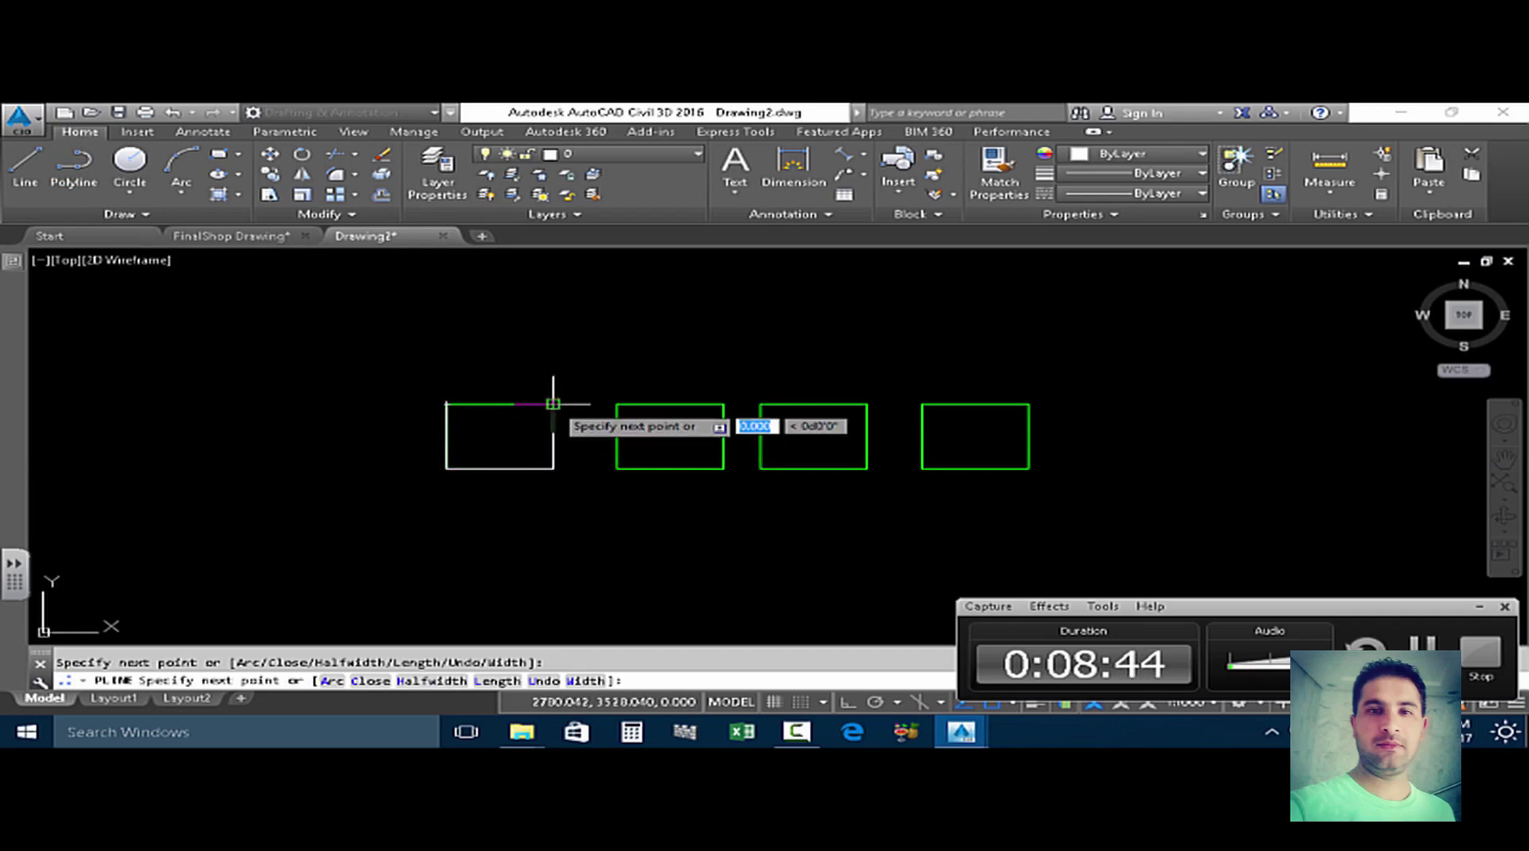
{"action": "type", "text": "c"}
{"action": "key", "text": "Return"}
{"action": "scroll", "coordinate": [475, 406], "scroll_direction": "up", "scroll_amount": 2}
{"action": "scroll", "coordinate": [428, 400], "scroll_direction": "up", "scroll_amount": 2}
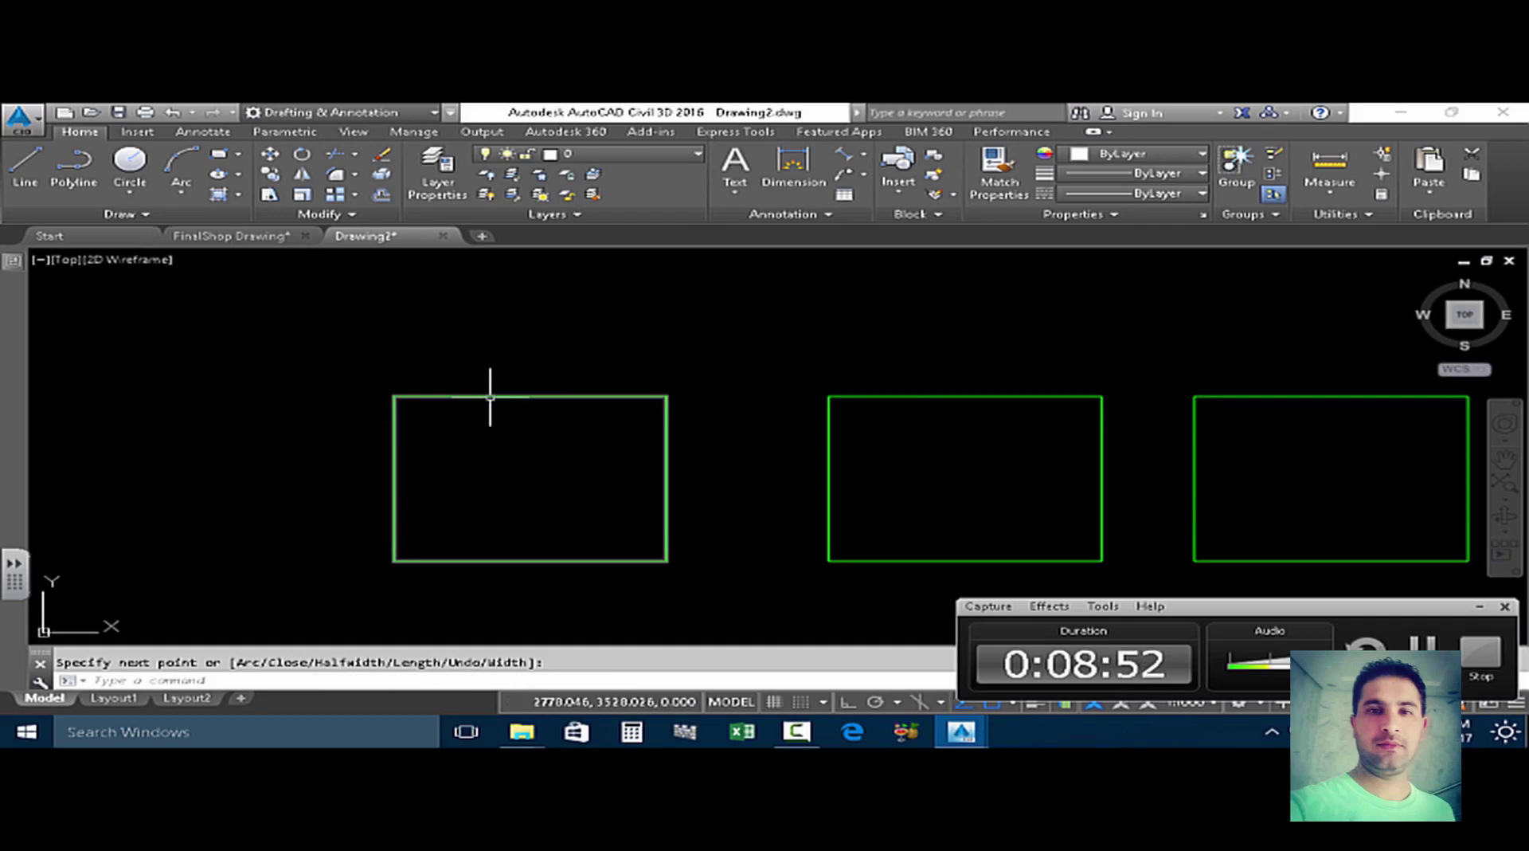
Copy the U-shaped polyline with CO from its top-left corner onto the other three rectangles.
{"action": "key", "text": "Escape"}
{"action": "left_click", "coordinate": [368, 414]}
{"action": "type", "text": "CO"}
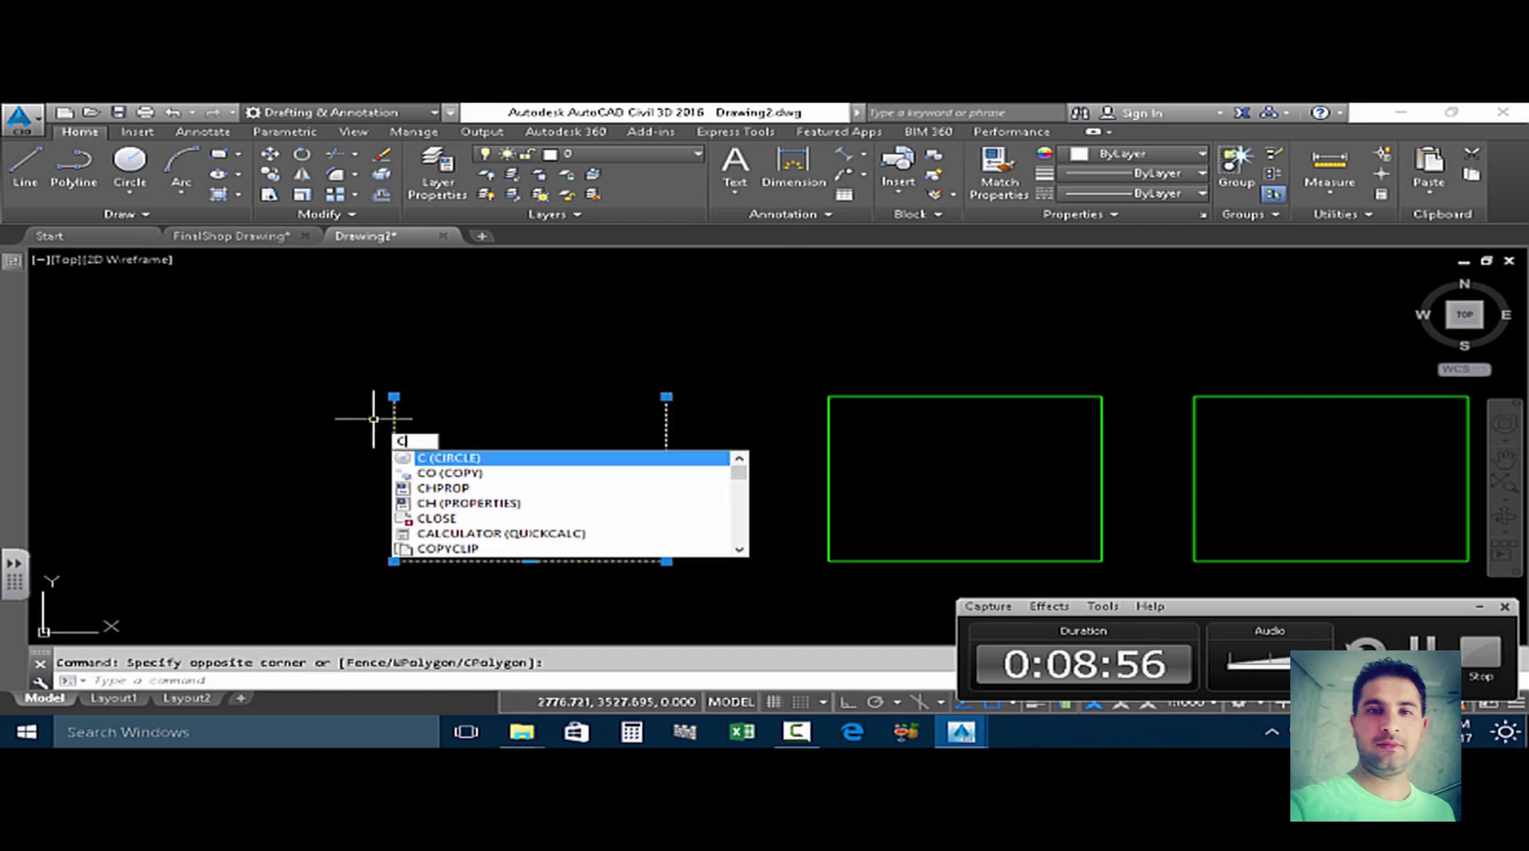
{"action": "key", "text": "Return"}
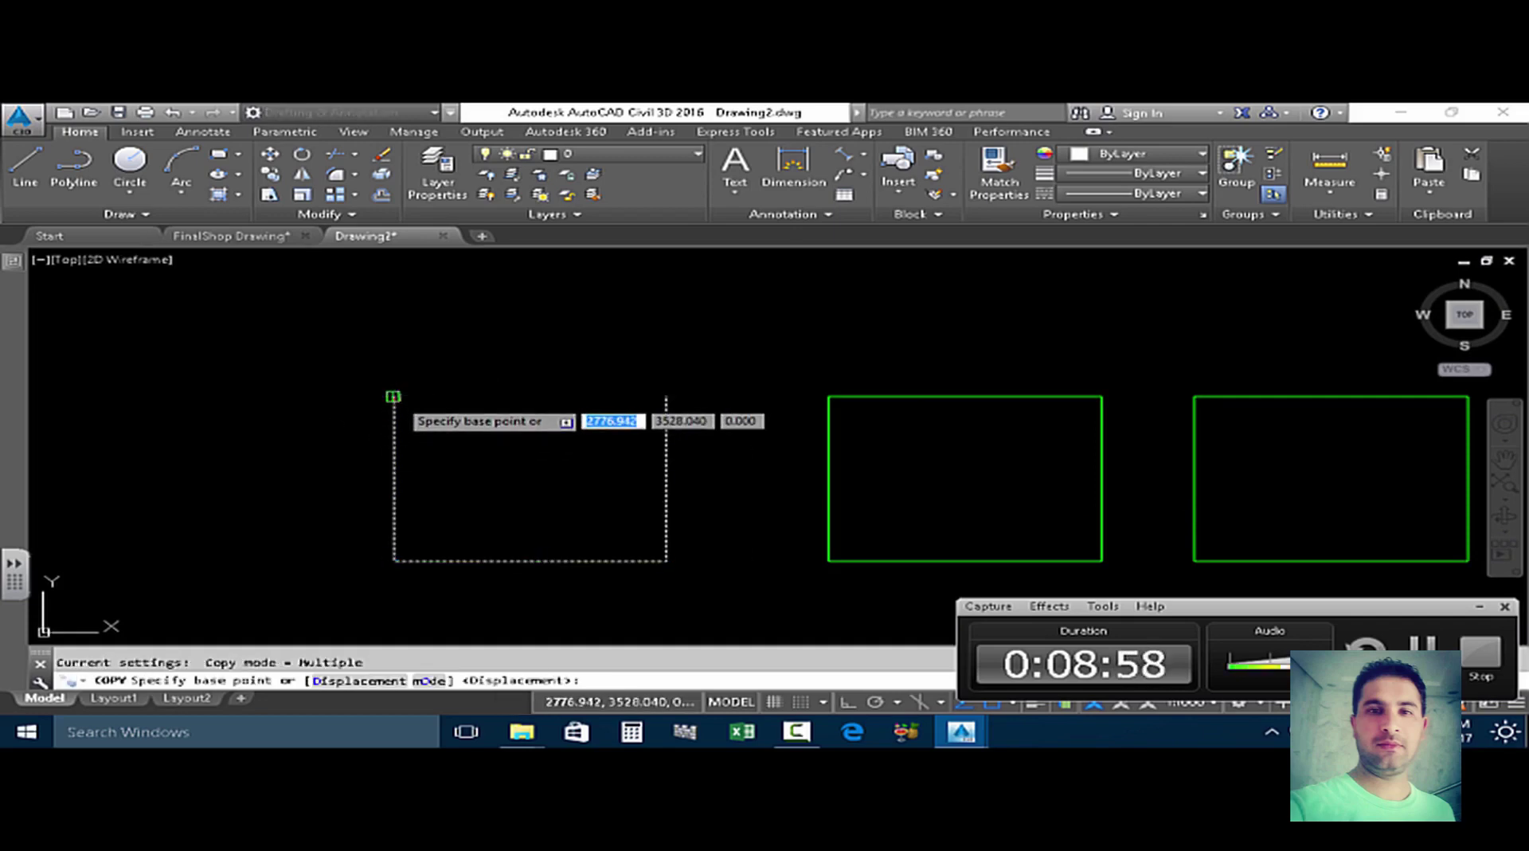
{"action": "left_click", "coordinate": [394, 396]}
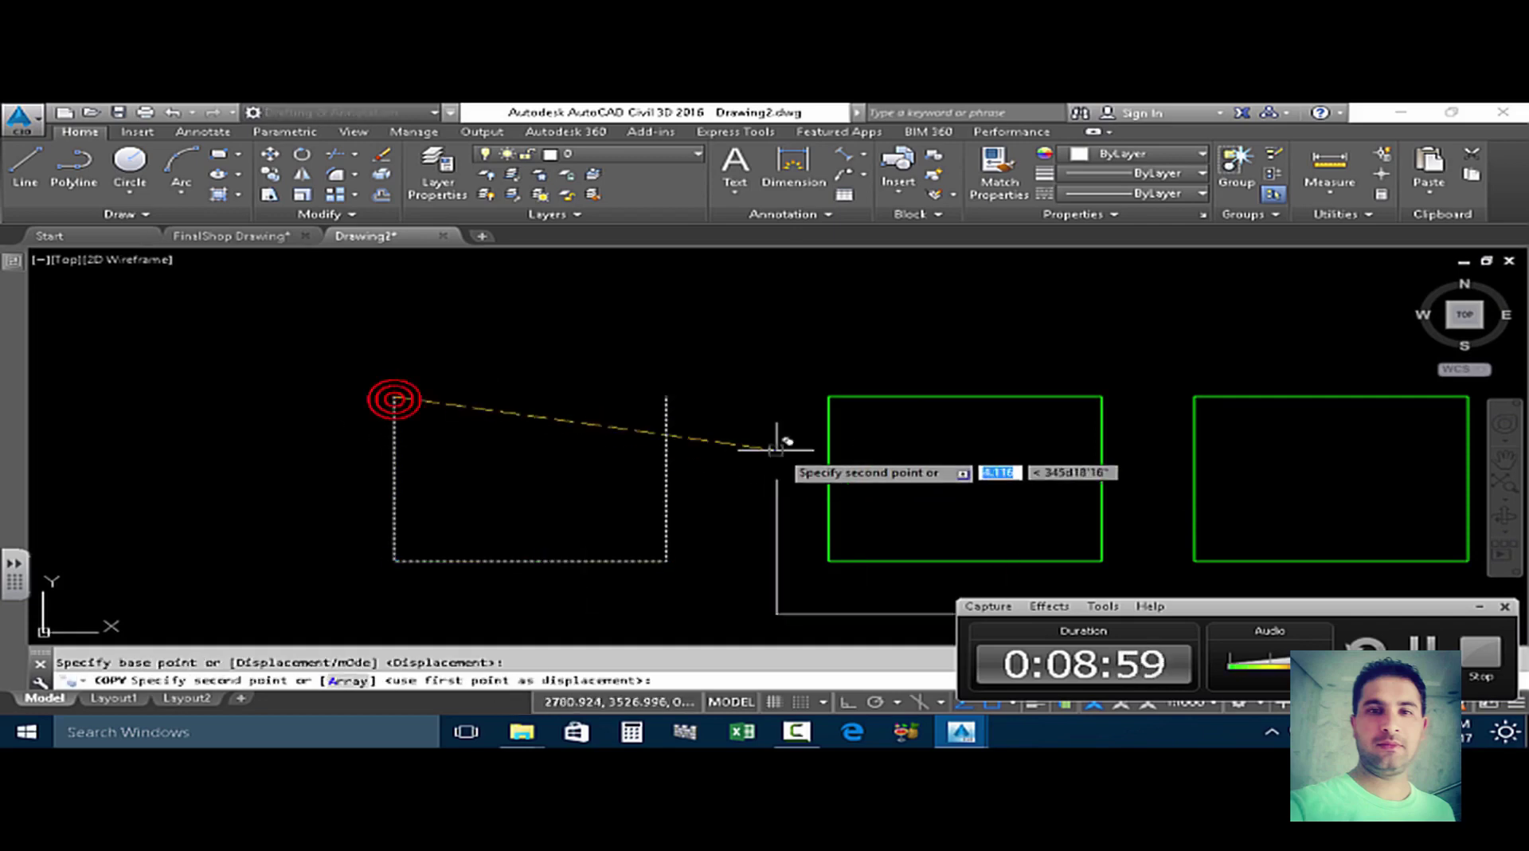
{"action": "left_click", "coordinate": [828, 395]}
{"action": "scroll", "coordinate": [683, 365], "scroll_direction": "down", "scroll_amount": 4}
{"action": "scroll", "coordinate": [752, 376], "scroll_direction": "up", "scroll_amount": 3}
{"action": "scroll", "coordinate": [794, 365], "scroll_direction": "up", "scroll_amount": 4}
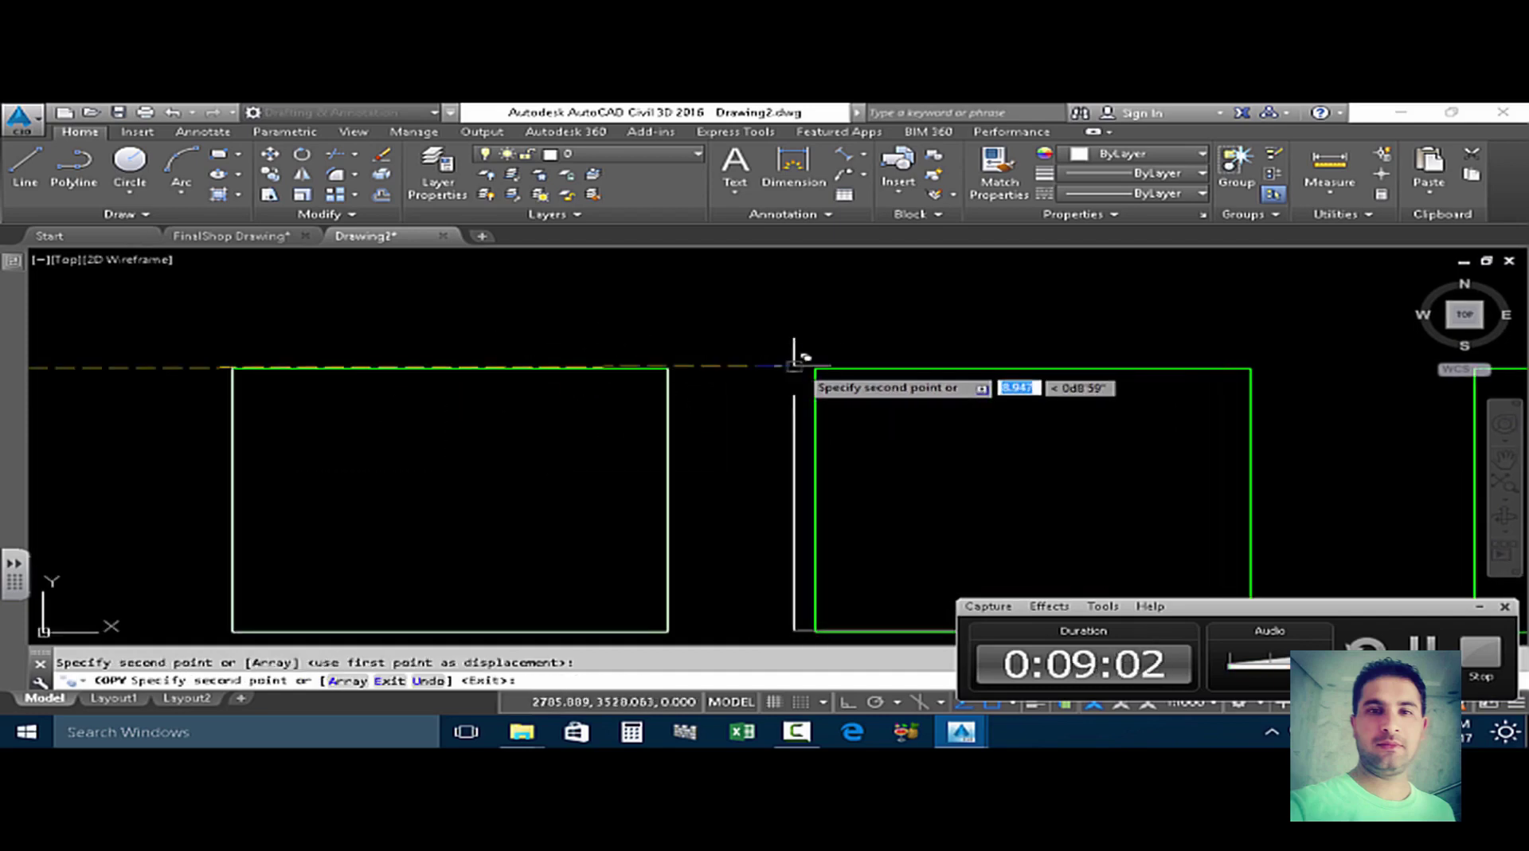
{"action": "left_click", "coordinate": [815, 368]}
{"action": "scroll", "coordinate": [449, 357], "scroll_direction": "down", "scroll_amount": 5}
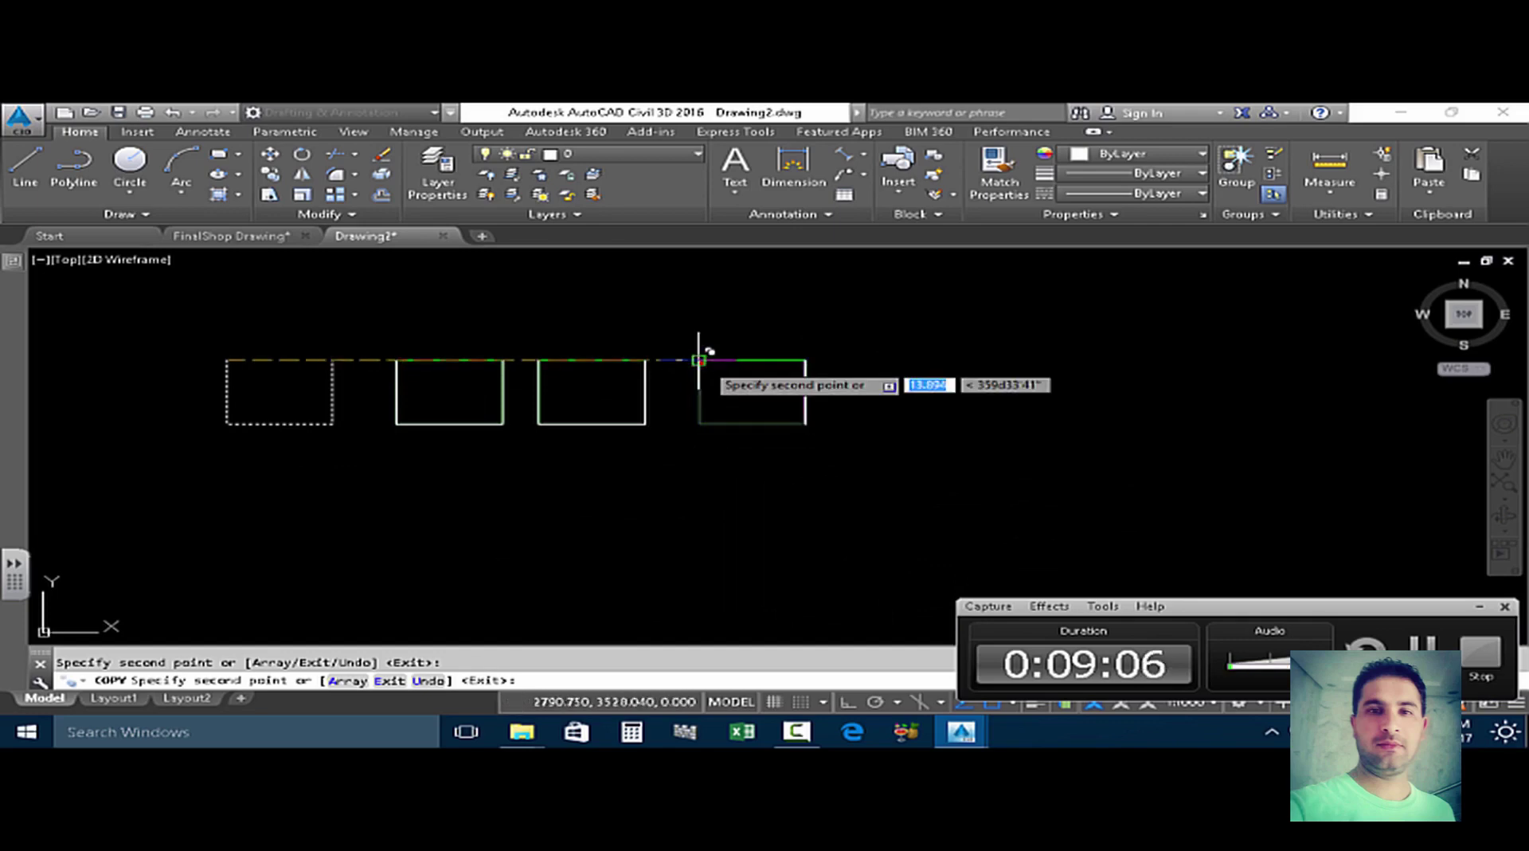
{"action": "left_click", "coordinate": [699, 360]}
{"action": "key", "text": "Escape"}
Select all the green footing rectangles with Select Similar and delete them.
{"action": "scroll", "coordinate": [706, 340], "scroll_direction": "up", "scroll_amount": 4}
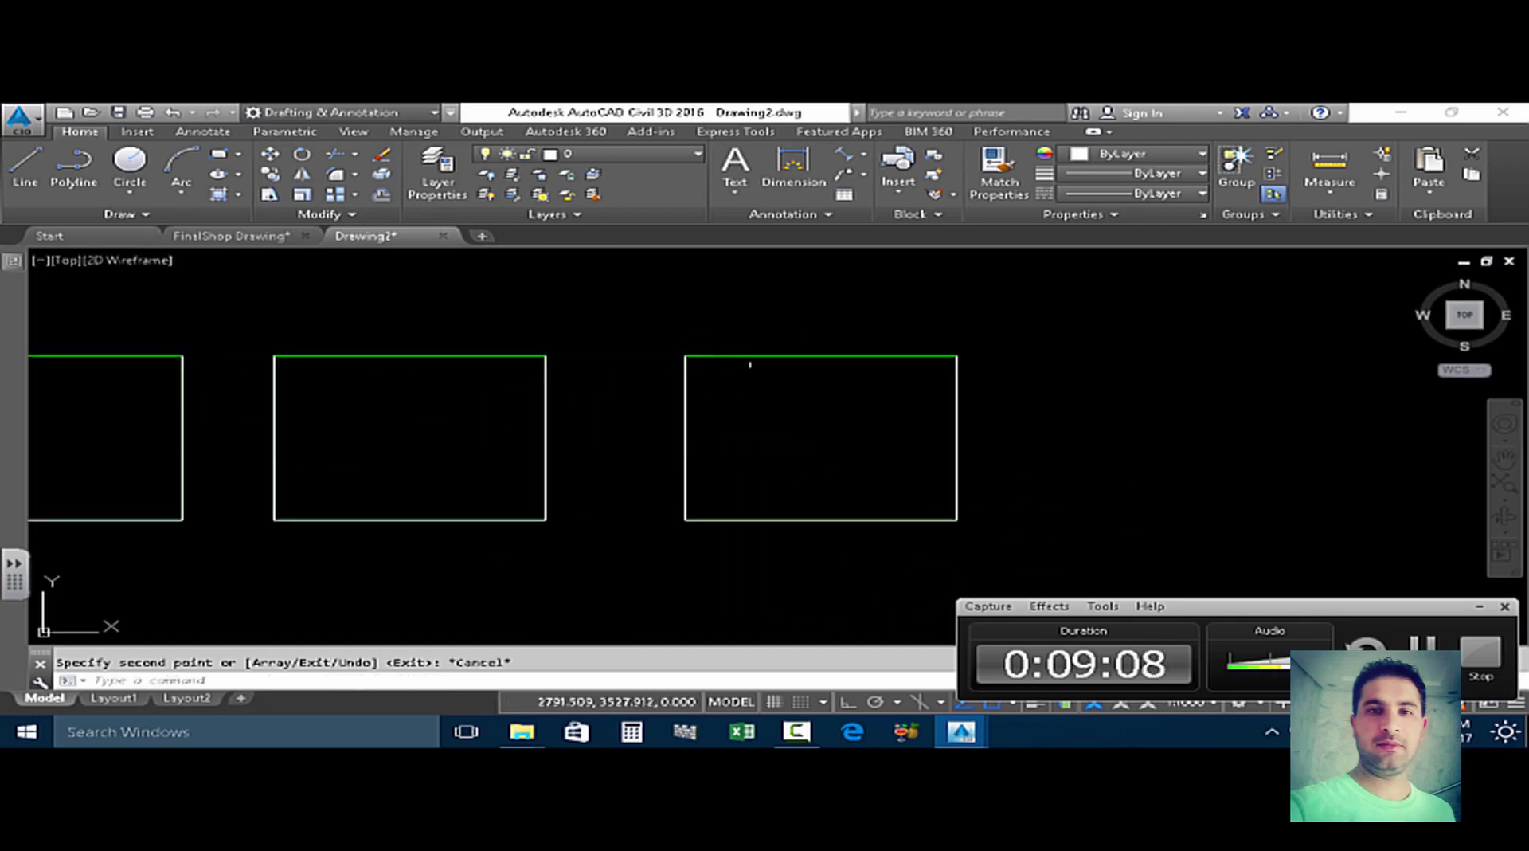
{"action": "left_click", "coordinate": [801, 331]}
{"action": "left_click", "coordinate": [779, 377]}
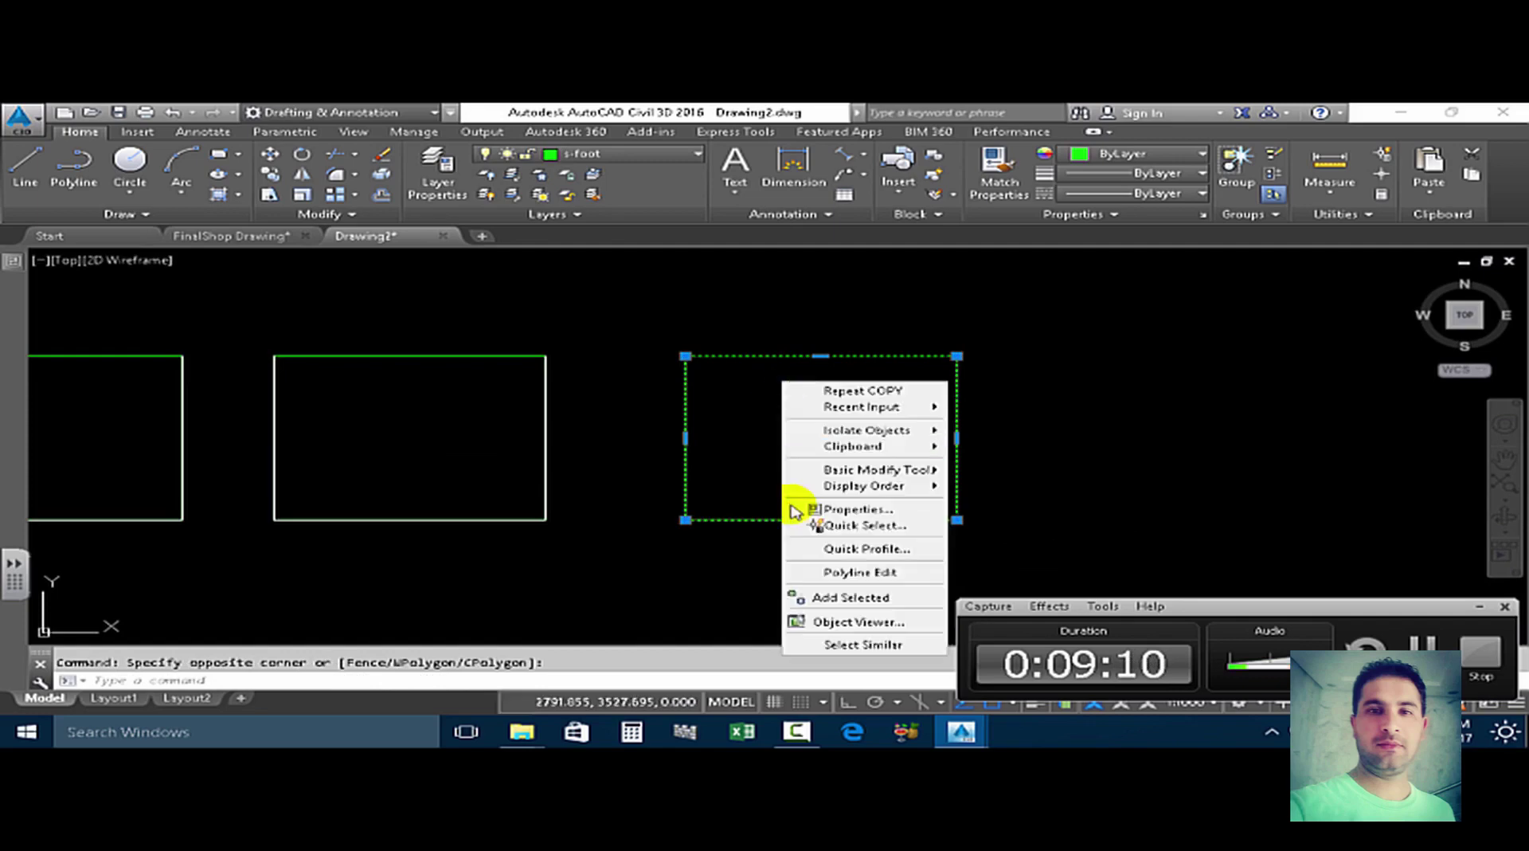
{"action": "right_click", "coordinate": [782, 380]}
{"action": "left_click", "coordinate": [882, 643]}
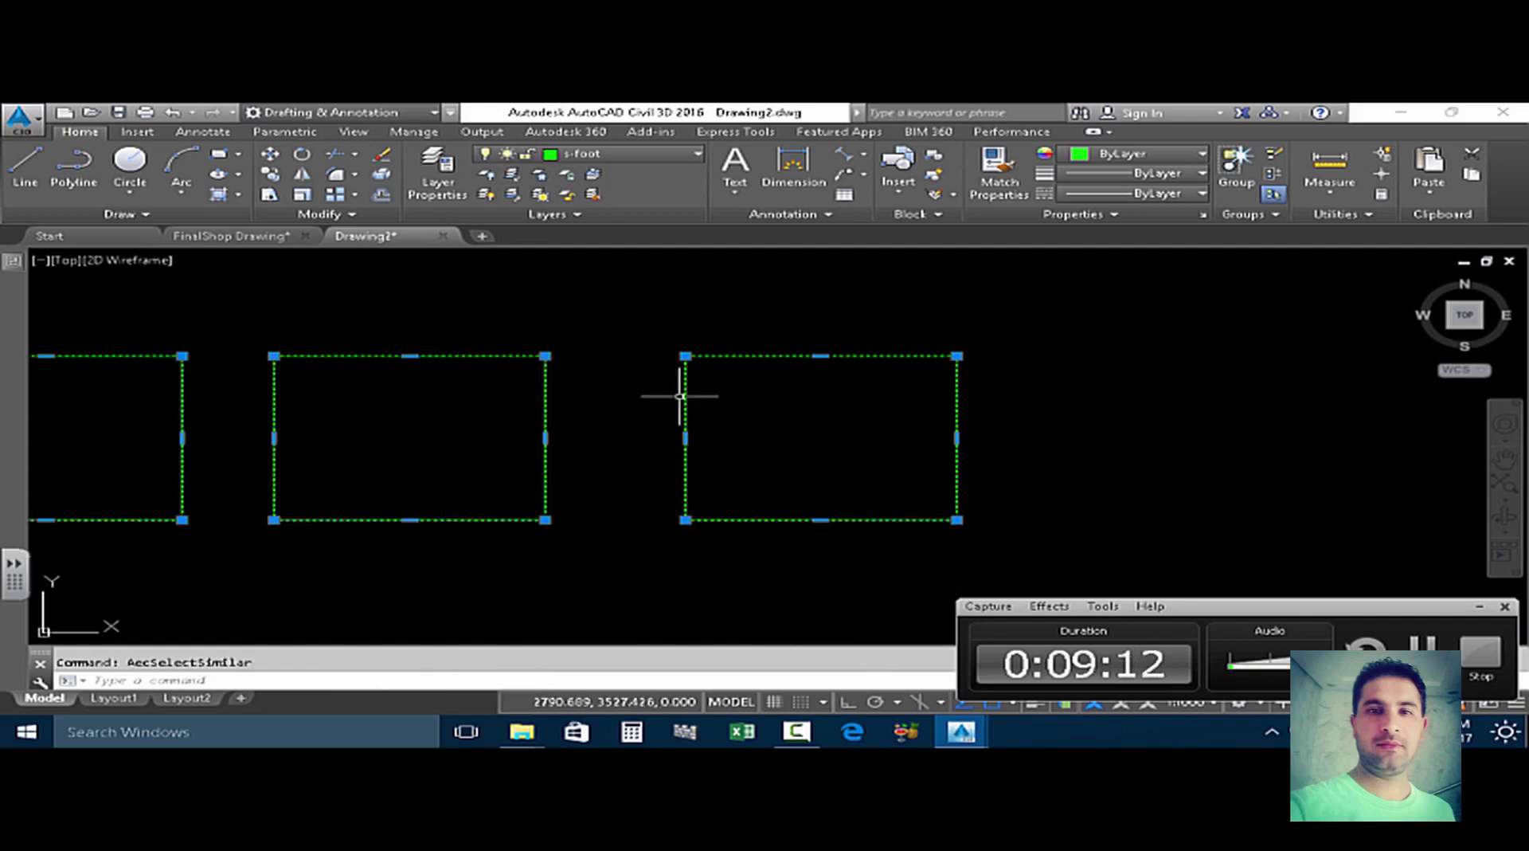
{"action": "scroll", "coordinate": [796, 411], "scroll_direction": "down", "scroll_amount": 5}
{"action": "scroll", "coordinate": [677, 405], "scroll_direction": "up", "scroll_amount": 4}
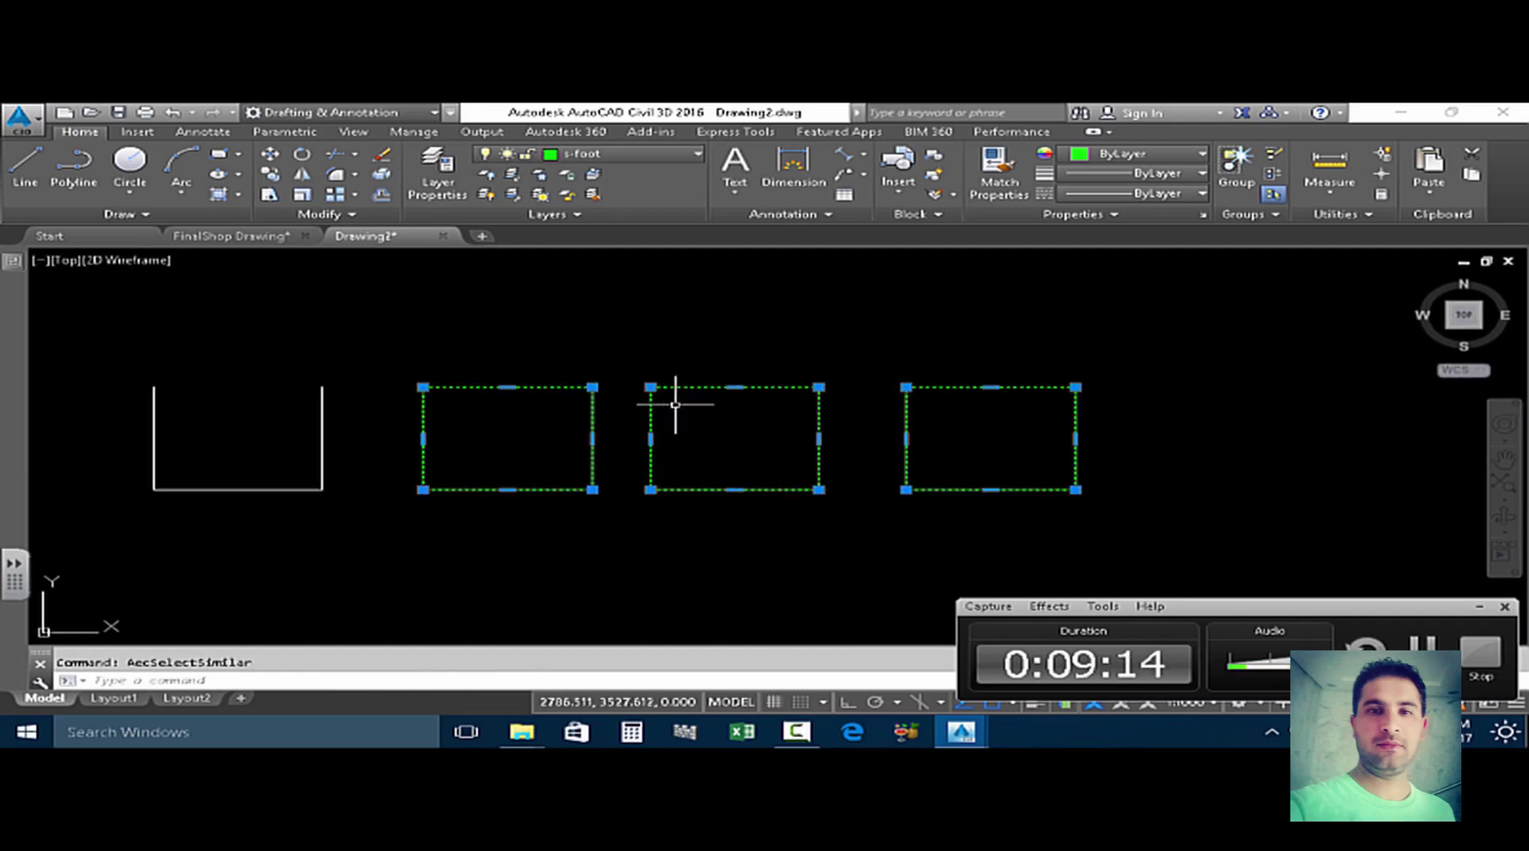
{"action": "key", "text": "Delete"}
{"action": "scroll", "coordinate": [820, 411], "scroll_direction": "down", "scroll_amount": 2}
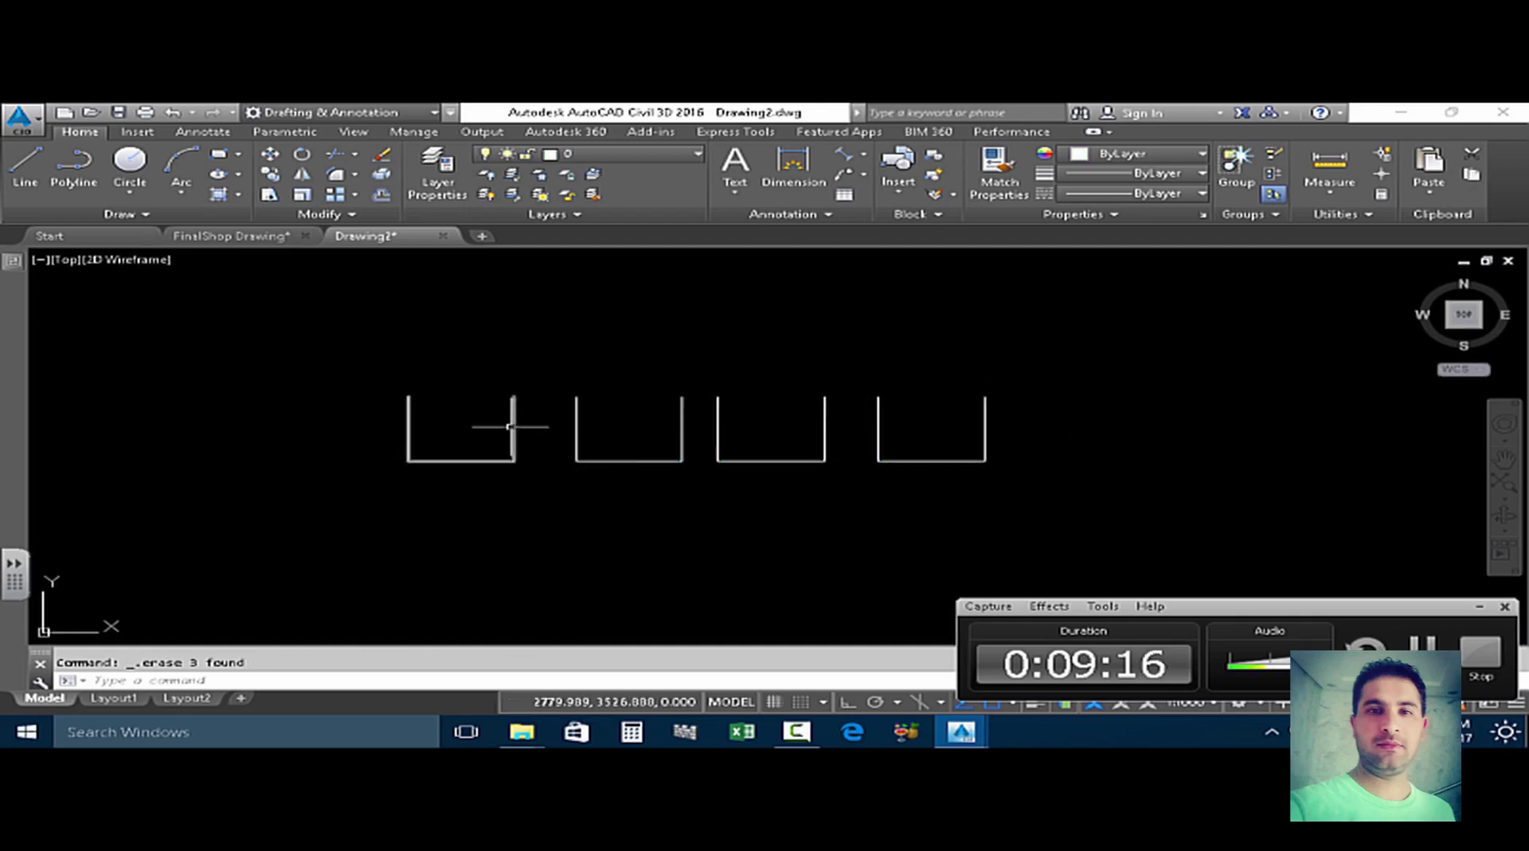
{"action": "key", "text": "Escape"}
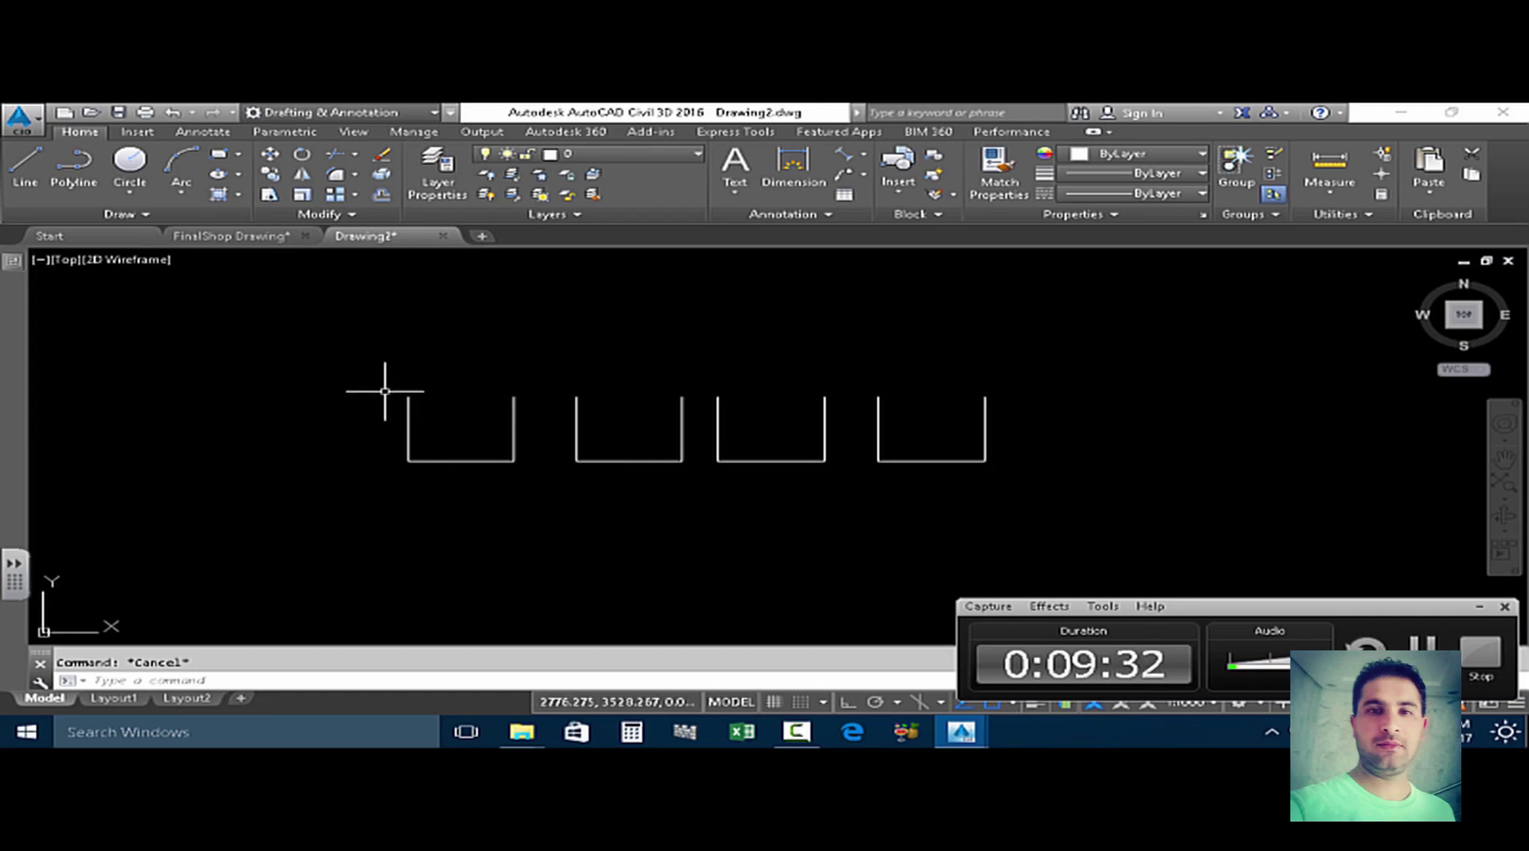
{"action": "scroll", "coordinate": [385, 390], "scroll_direction": "up", "scroll_amount": 4}
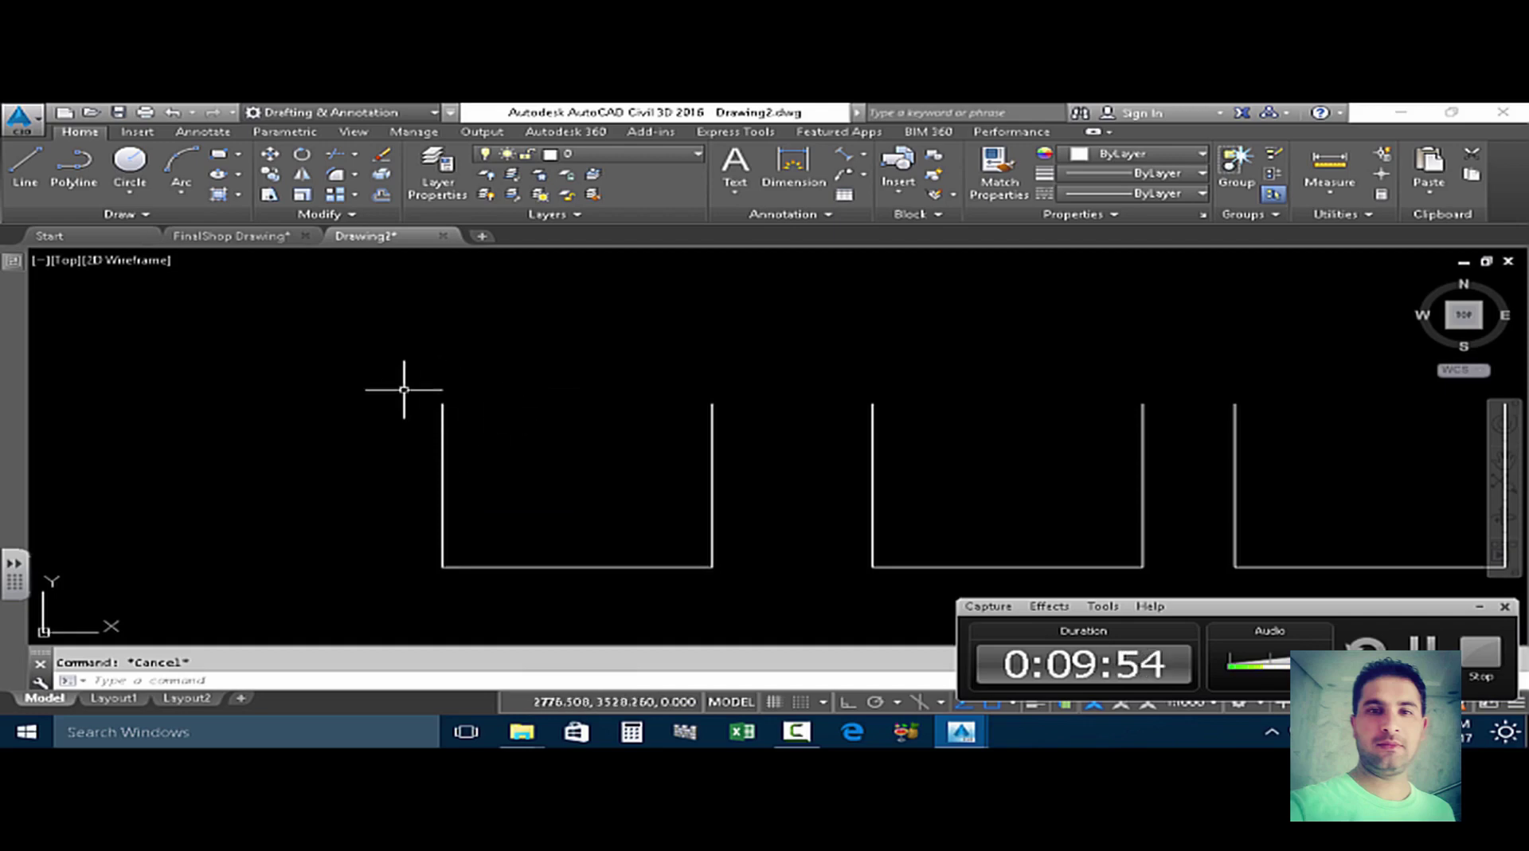
{"action": "scroll", "coordinate": [416, 391], "scroll_direction": "down", "scroll_amount": 3}
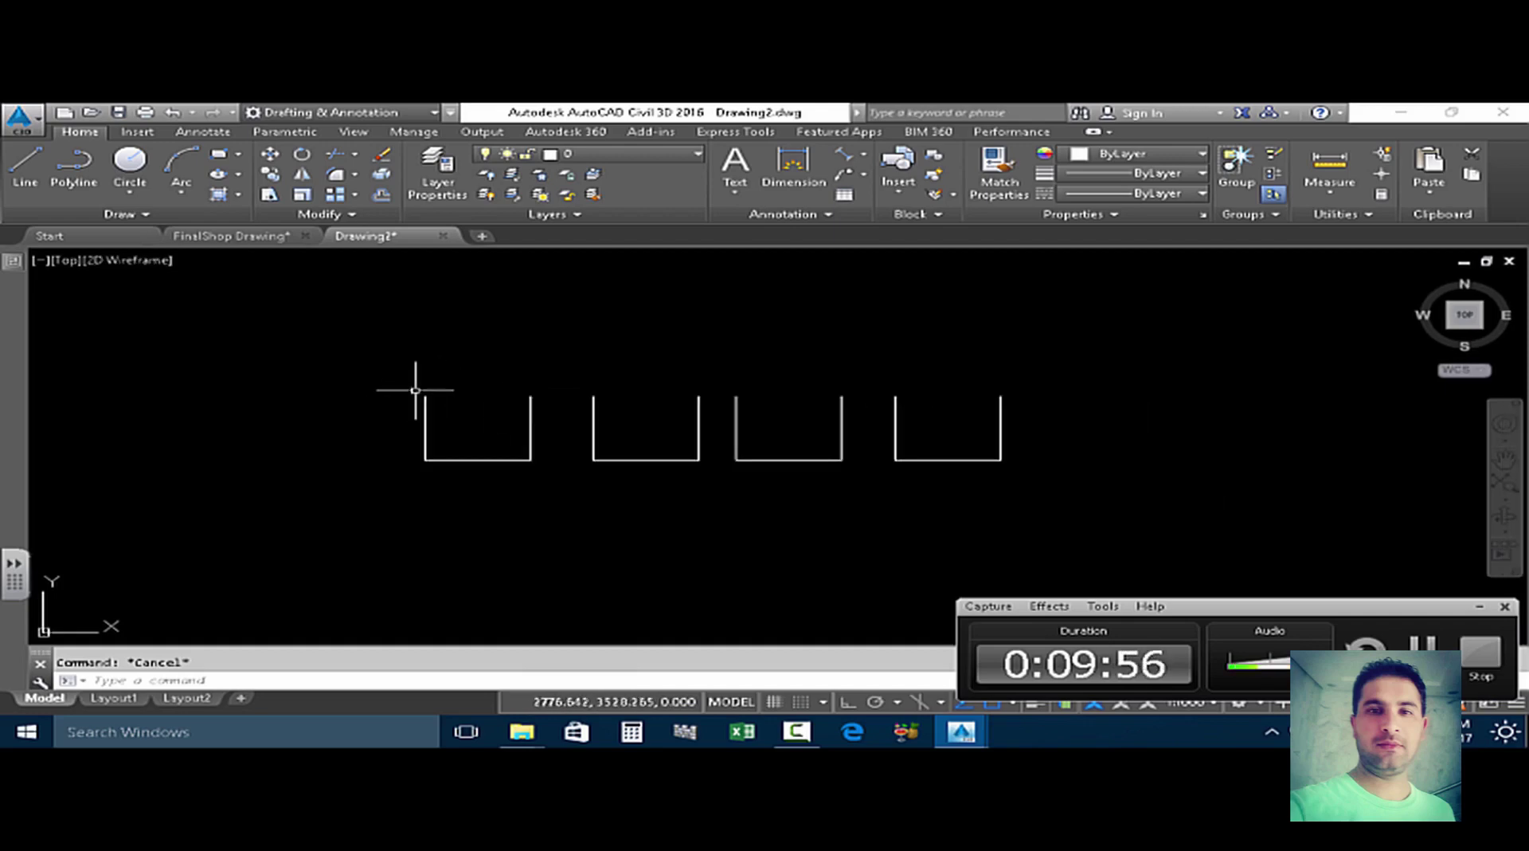
{"action": "scroll", "coordinate": [418, 388], "scroll_direction": "down", "scroll_amount": 2}
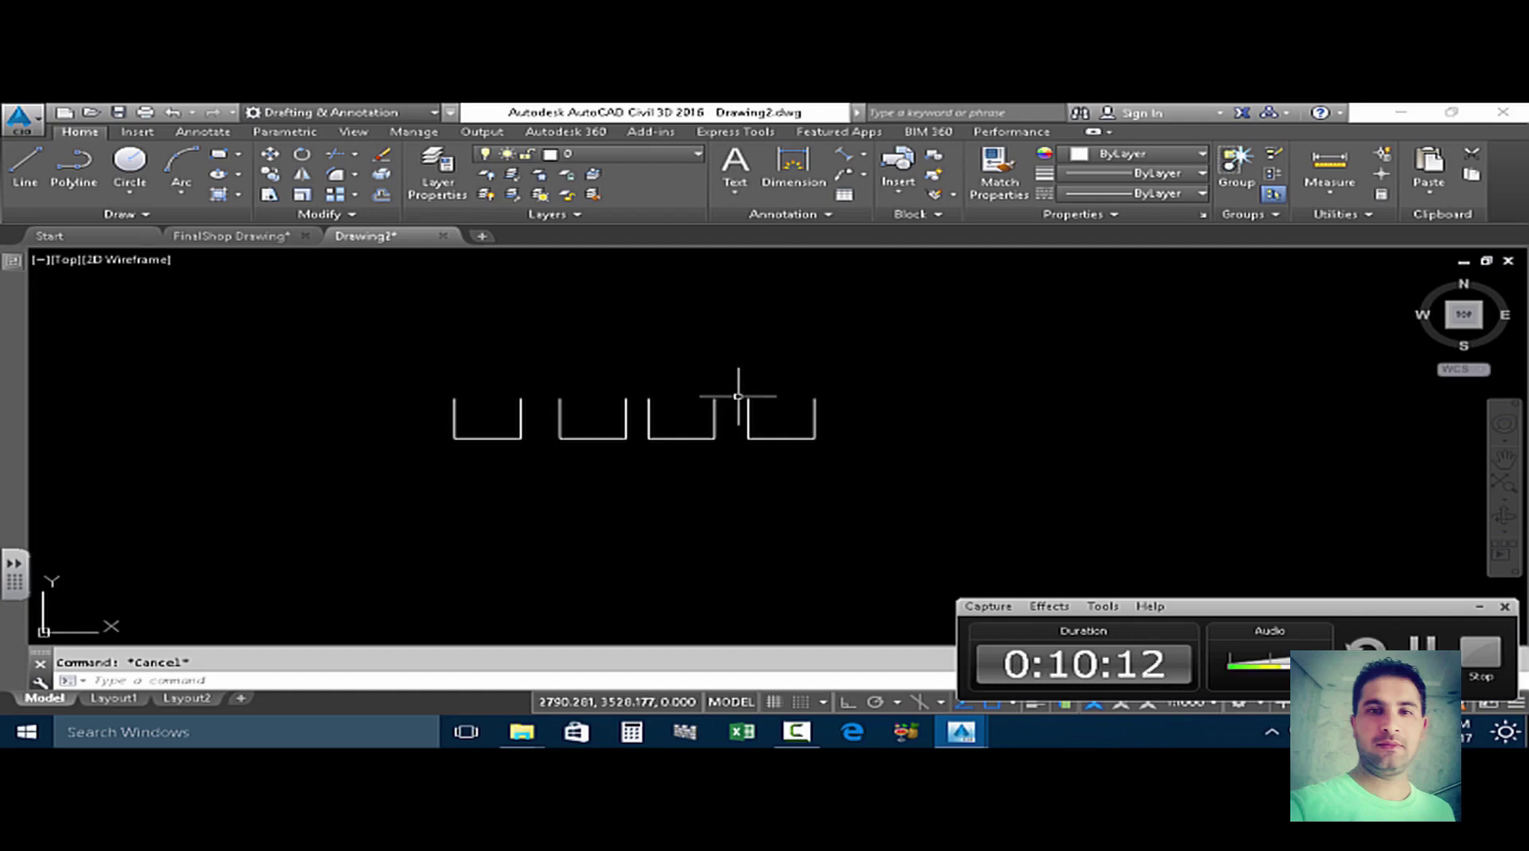
{"action": "scroll", "coordinate": [593, 434], "scroll_direction": "up", "scroll_amount": 5}
{"action": "scroll", "coordinate": [725, 423], "scroll_direction": "down", "scroll_amount": 5}
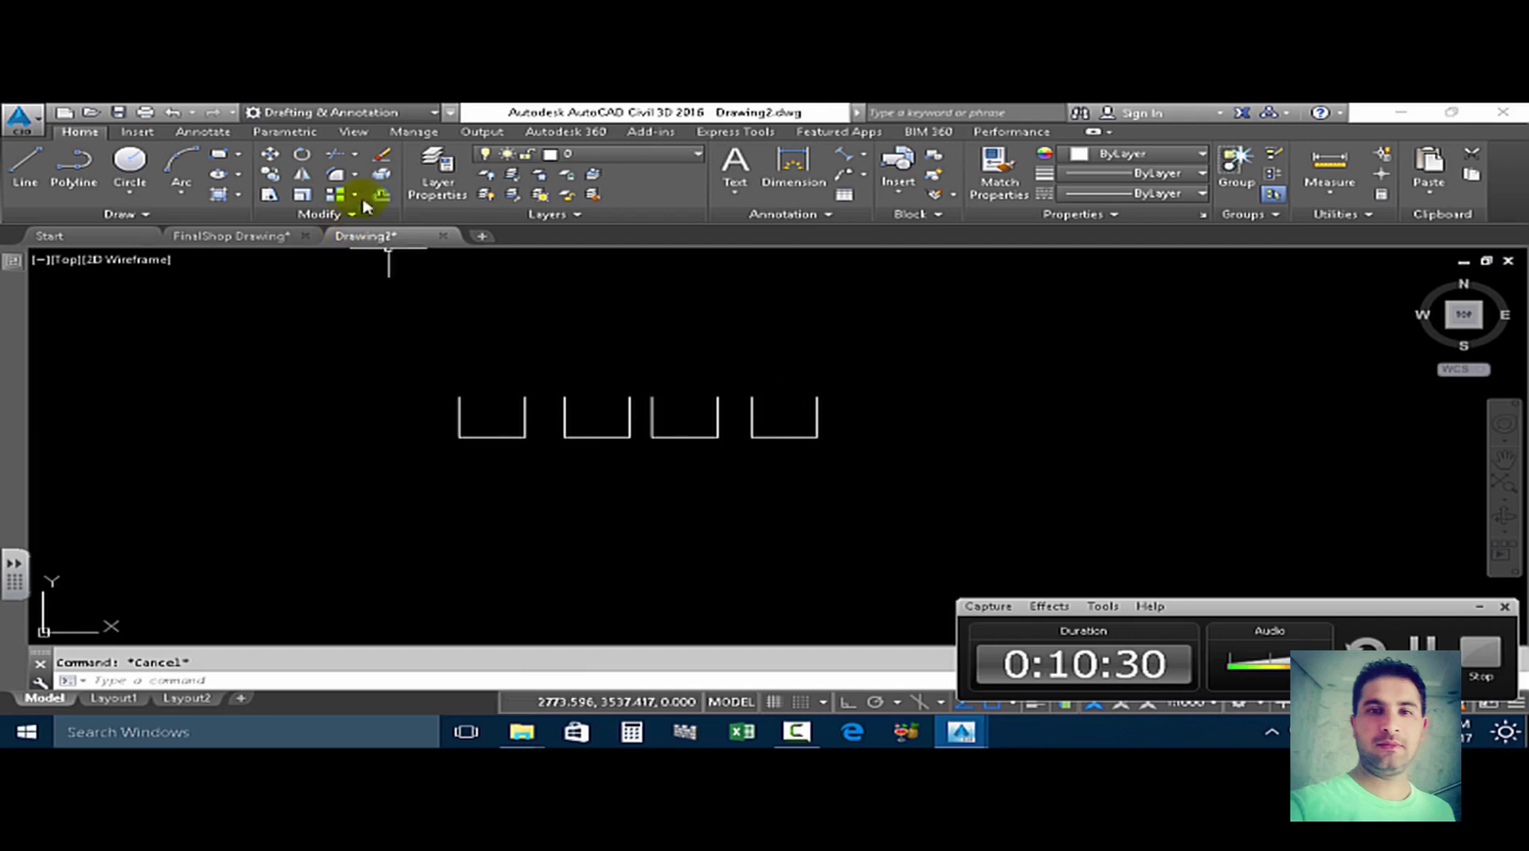
Switch to the Civil 3D workspace and bring up Point Creation Tools, moved over the drawing.
{"action": "left_click", "coordinate": [434, 112]}
{"action": "left_click", "coordinate": [306, 130]}
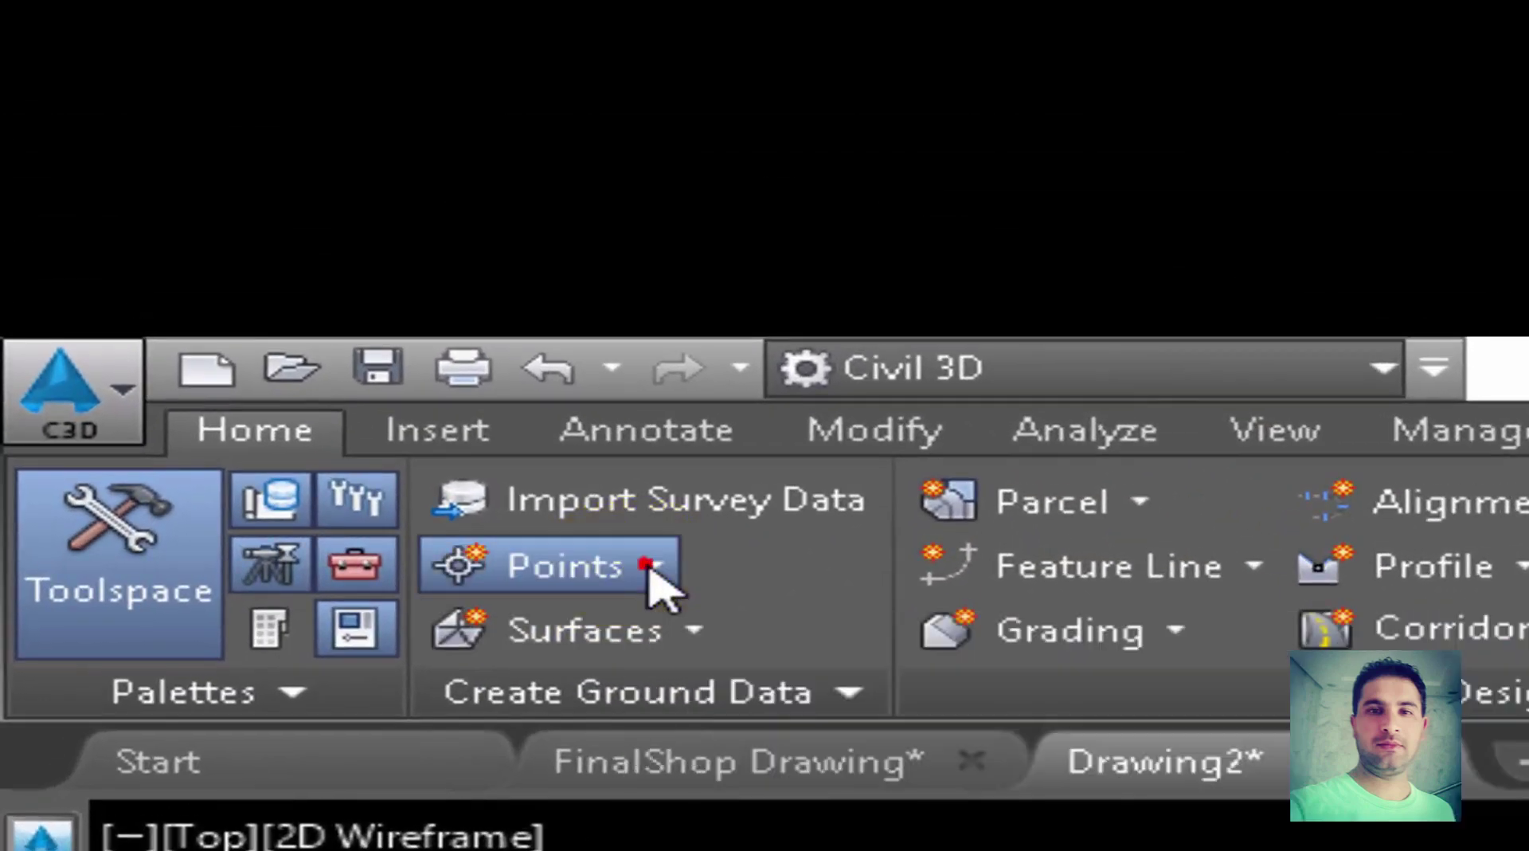
{"action": "left_click", "coordinate": [650, 568]}
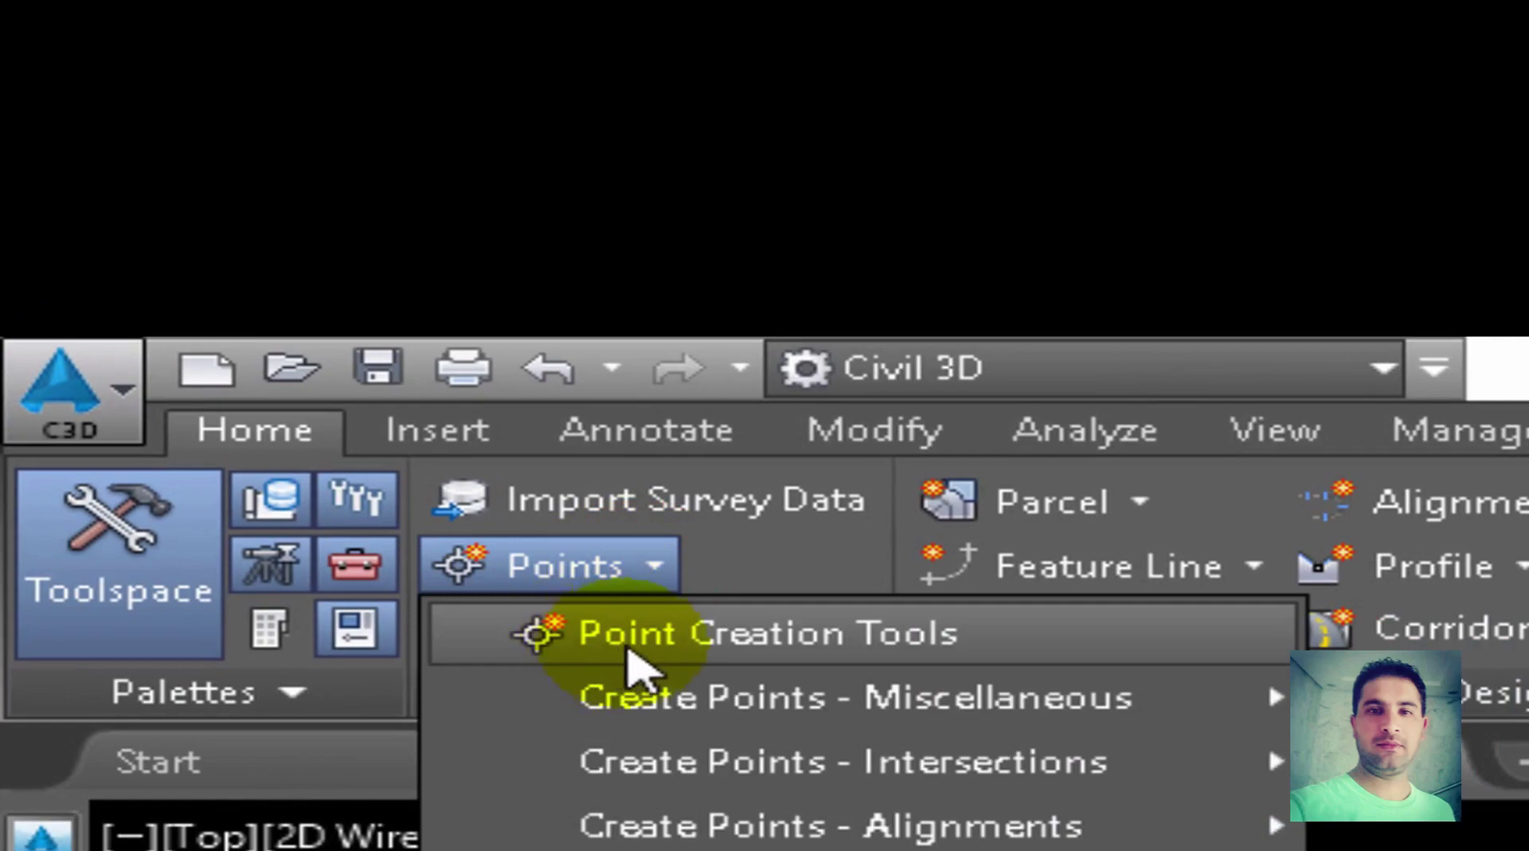
{"action": "left_click", "coordinate": [718, 647]}
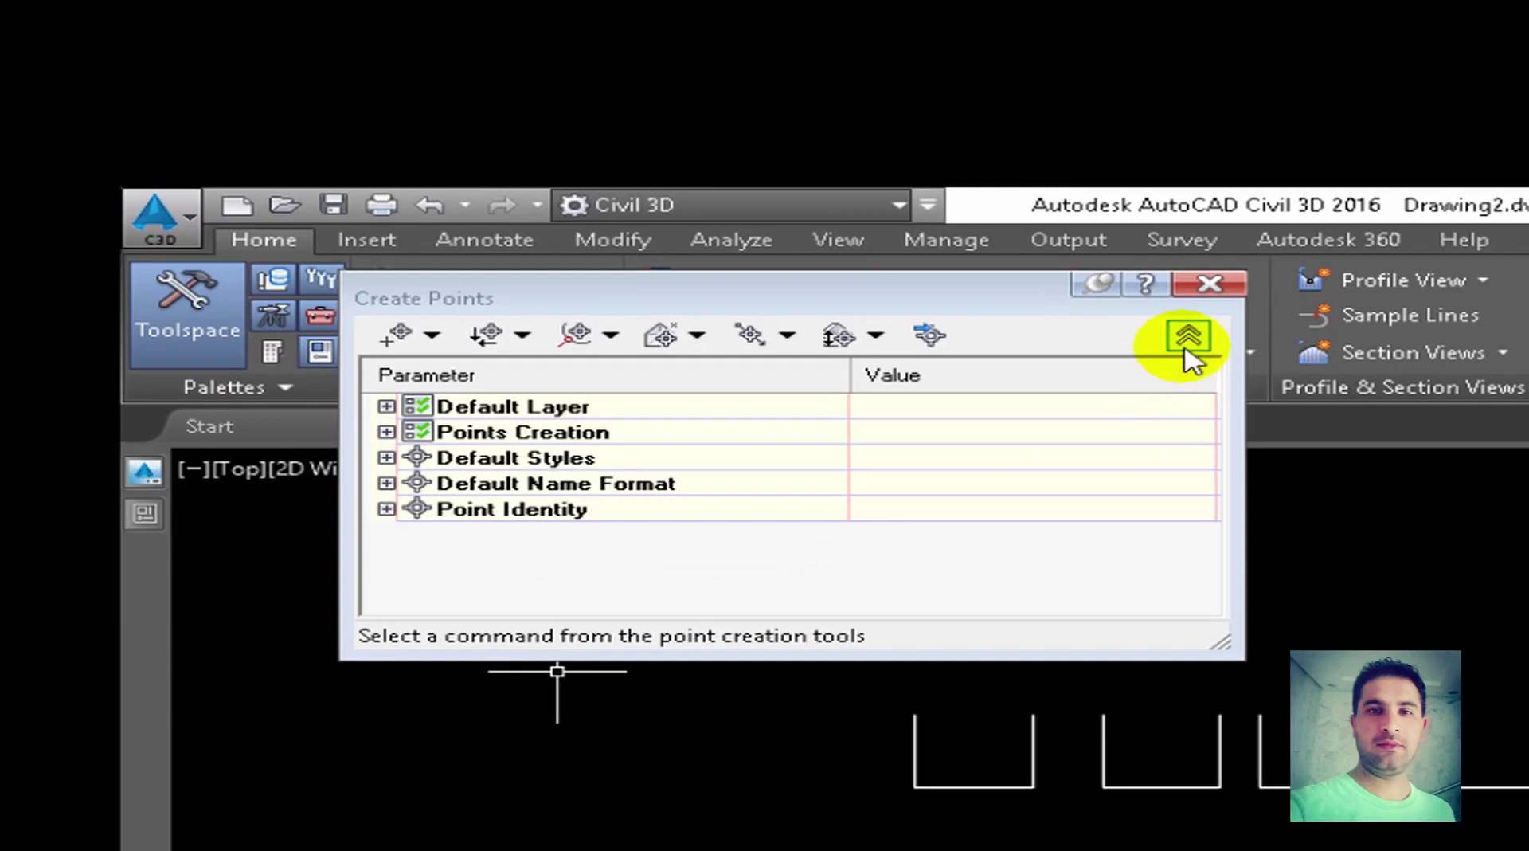
{"action": "left_click", "coordinate": [609, 242]}
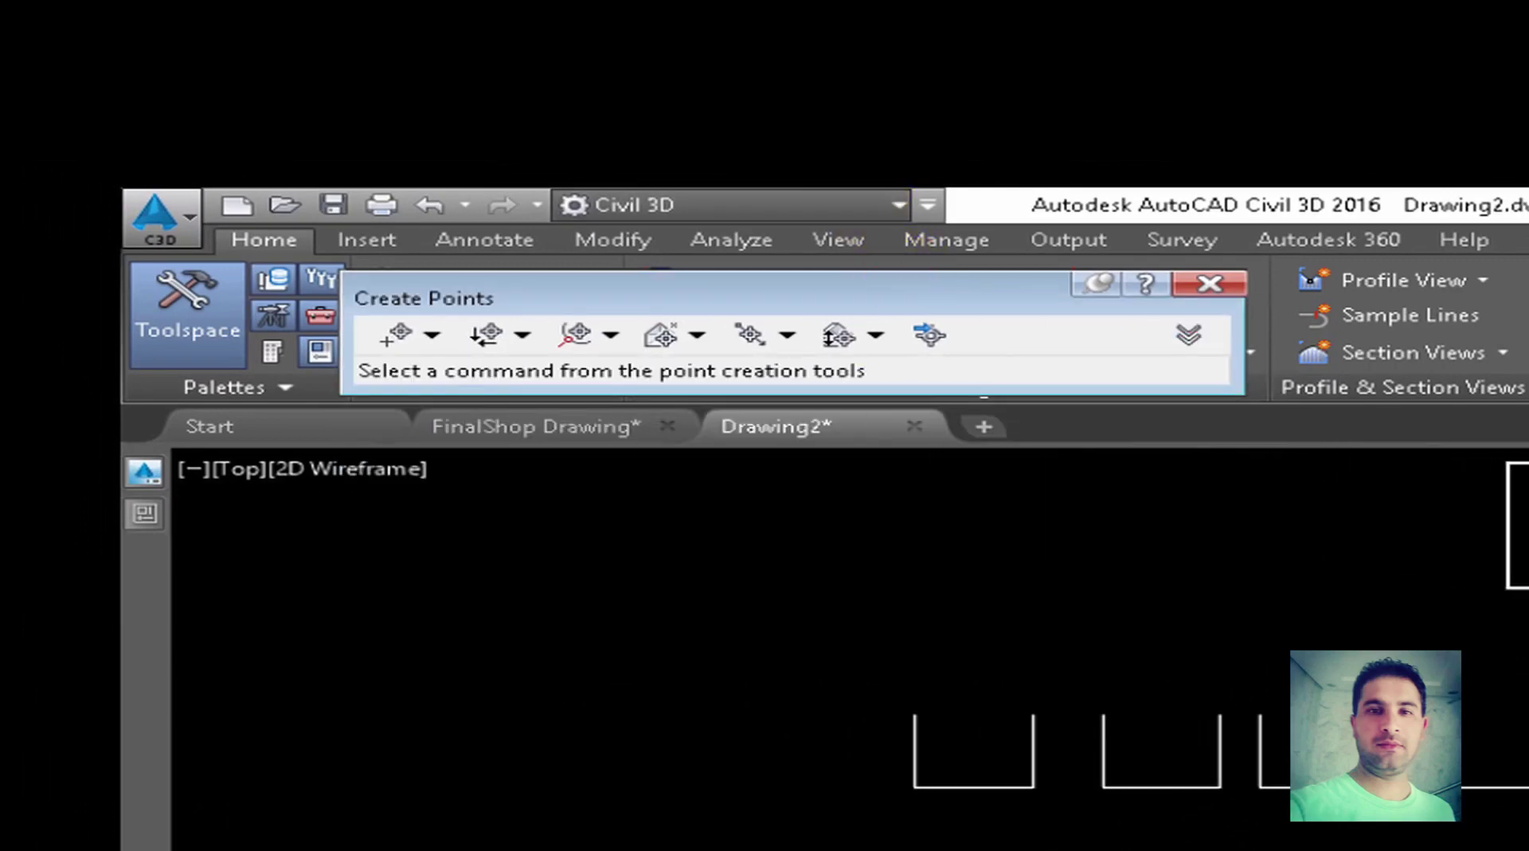
{"action": "left_click_drag", "start_coordinate": [478, 298], "coordinate": [822, 301]}
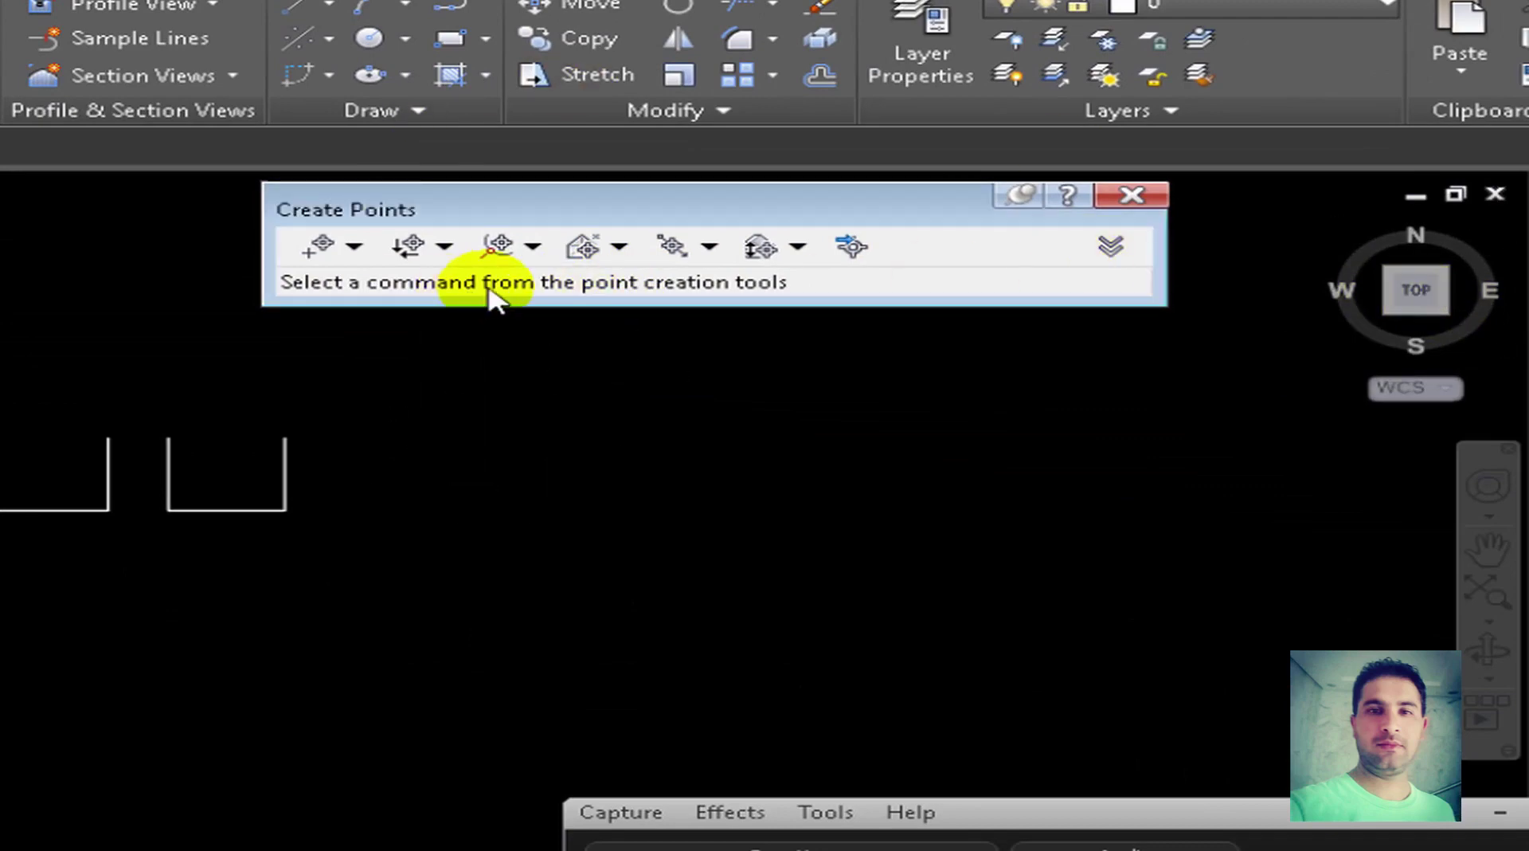
{"action": "left_click", "coordinate": [1115, 253]}
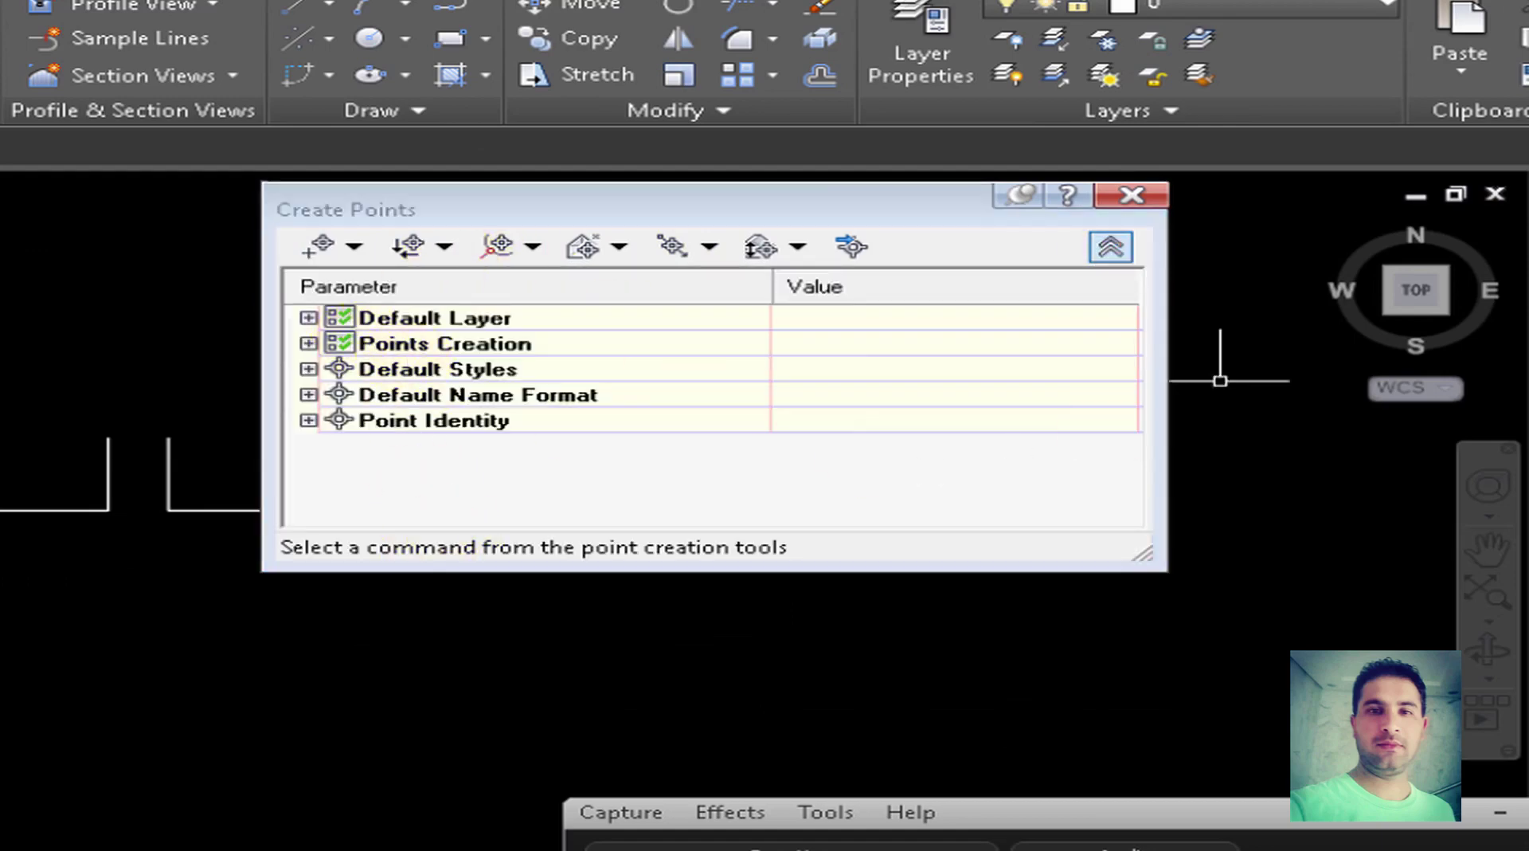
Reposition the Create Points toolbar, expand its parameter table, and list the creation methods.
{"action": "left_click", "coordinate": [1113, 266]}
{"action": "left_click_drag", "start_coordinate": [764, 207], "coordinate": [915, 218]}
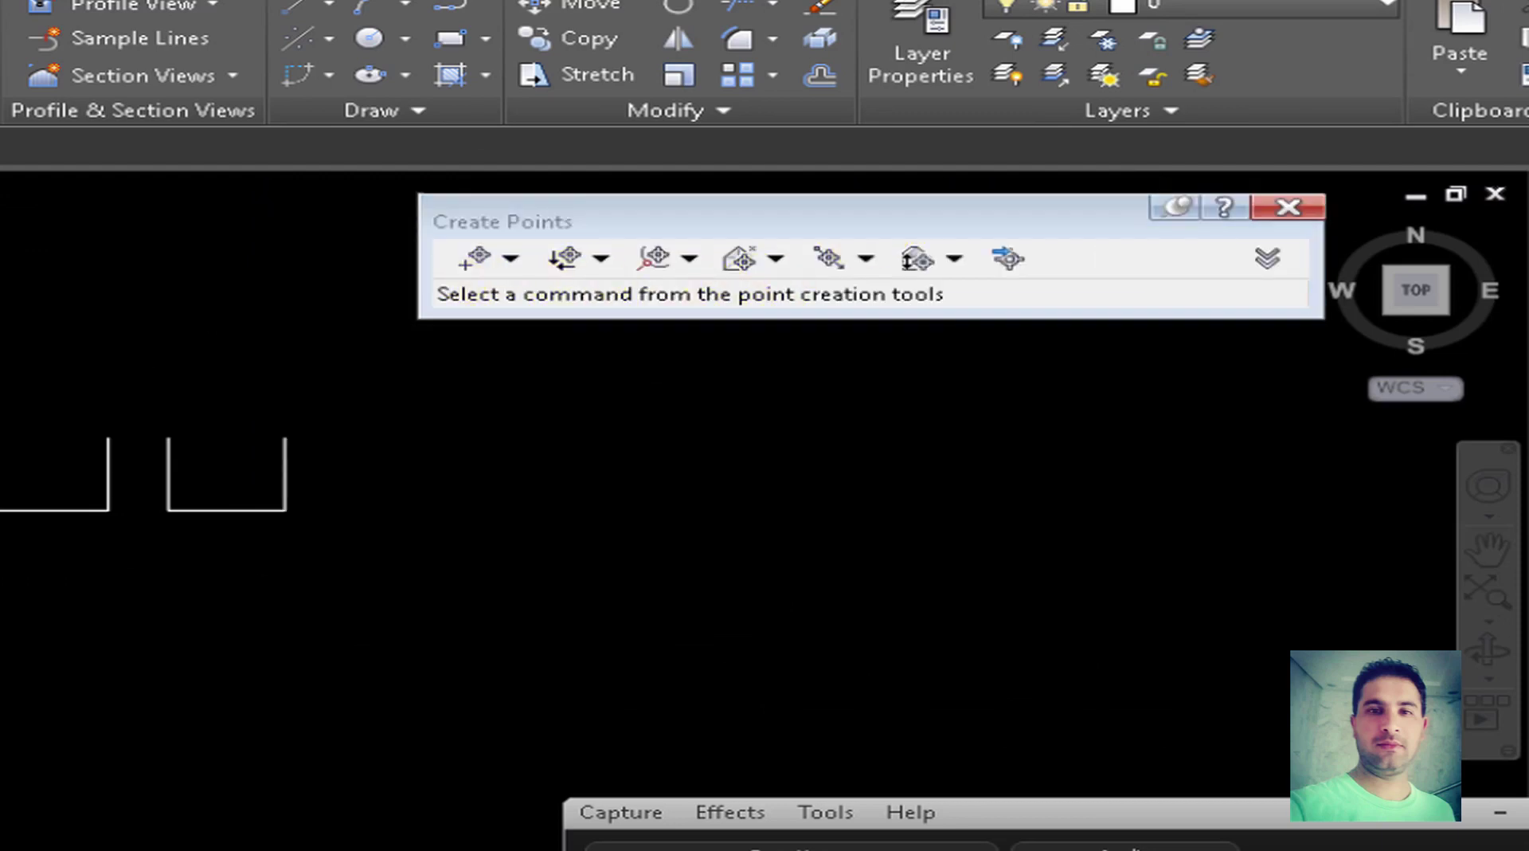
{"action": "left_click", "coordinate": [1267, 258]}
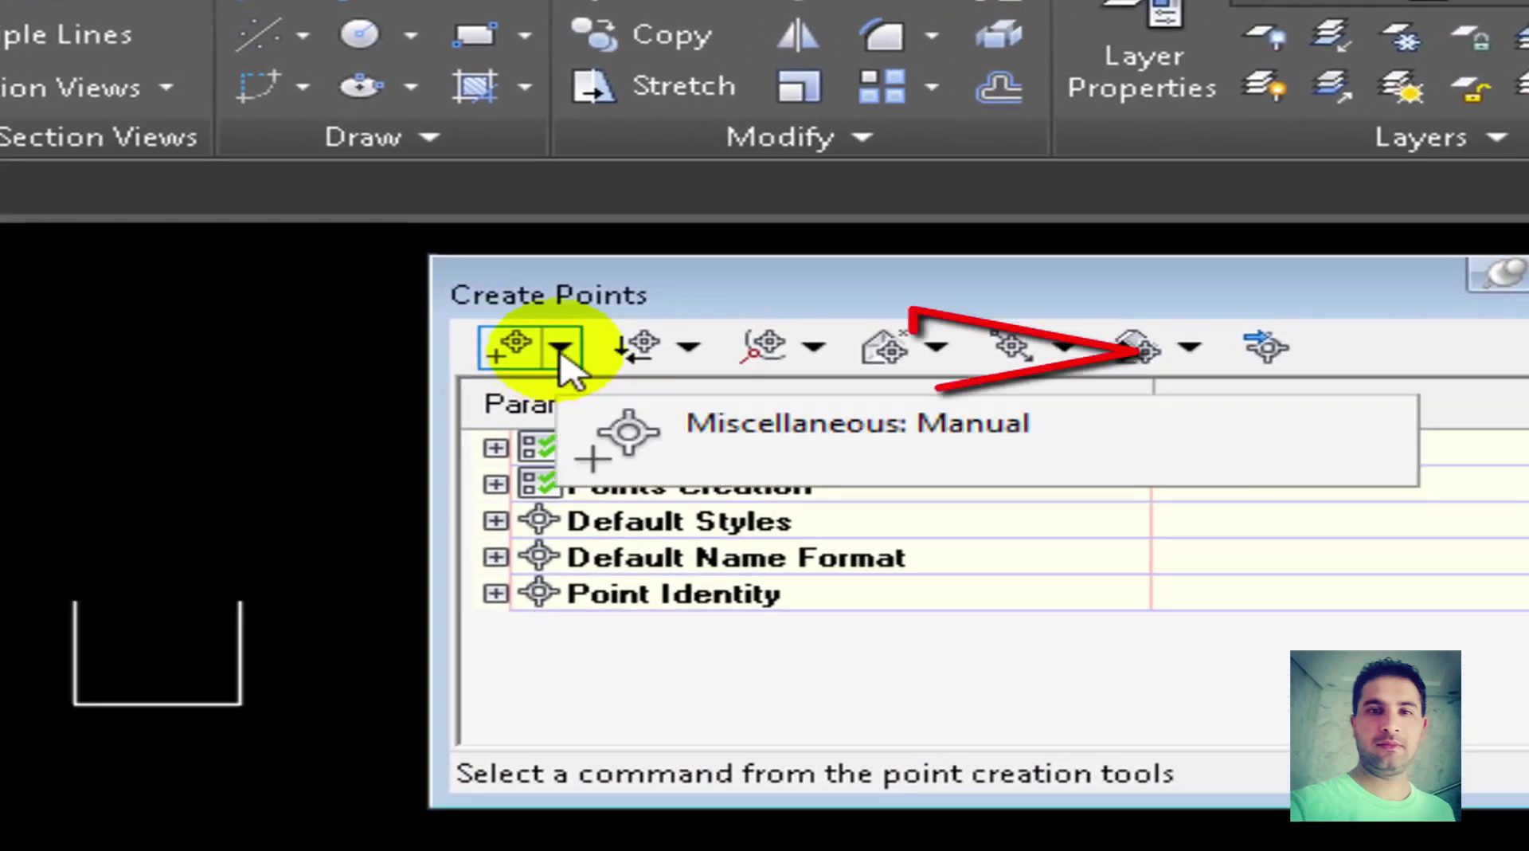
{"action": "left_click", "coordinate": [560, 357]}
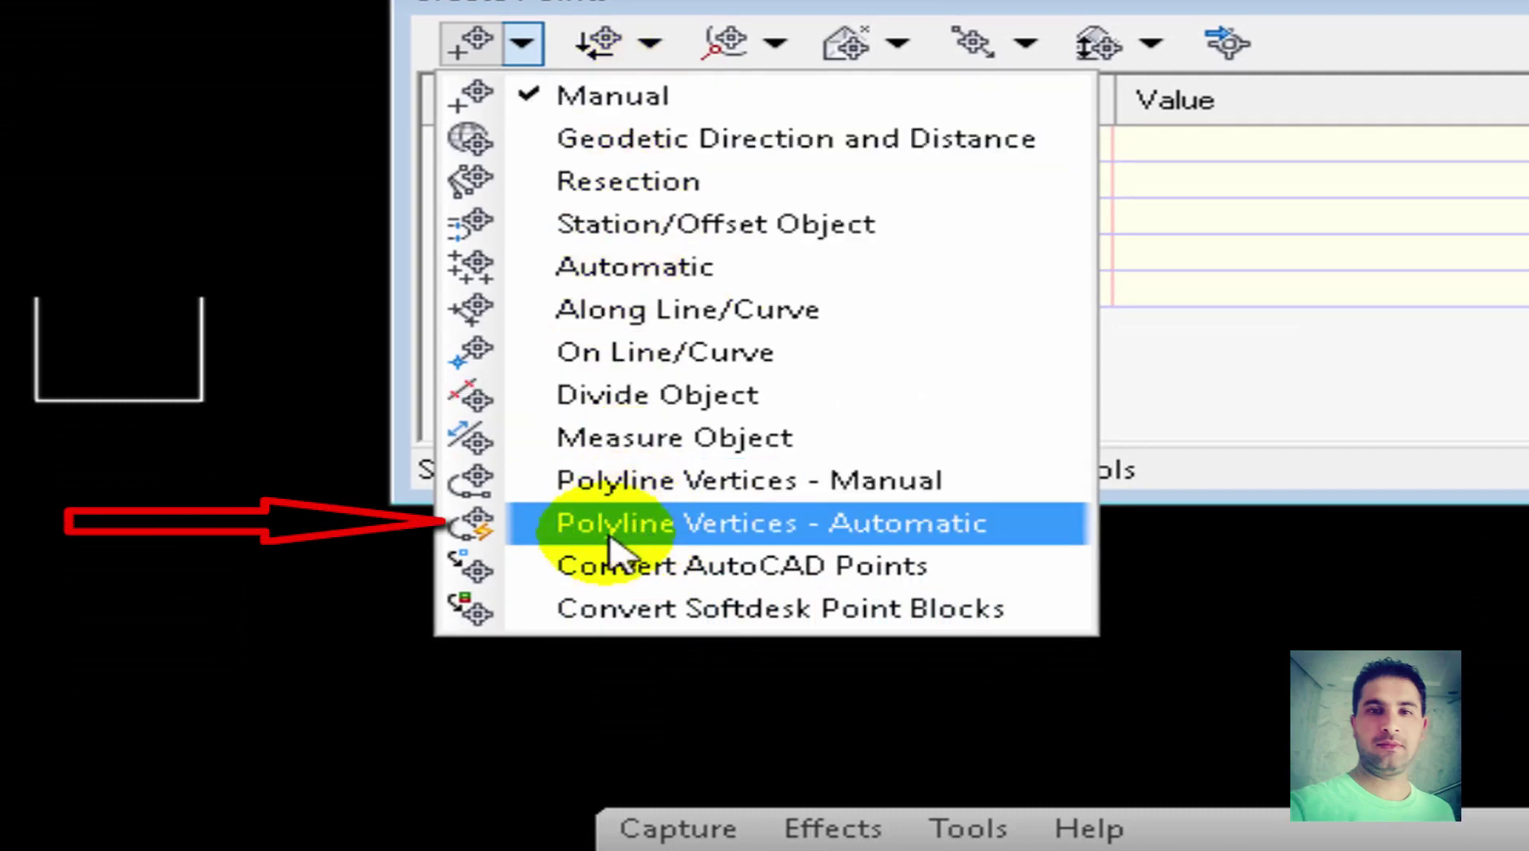
Pick Polyline Vertices - Automatic from the Miscellaneous points methods.
{"action": "left_click", "coordinate": [541, 525]}
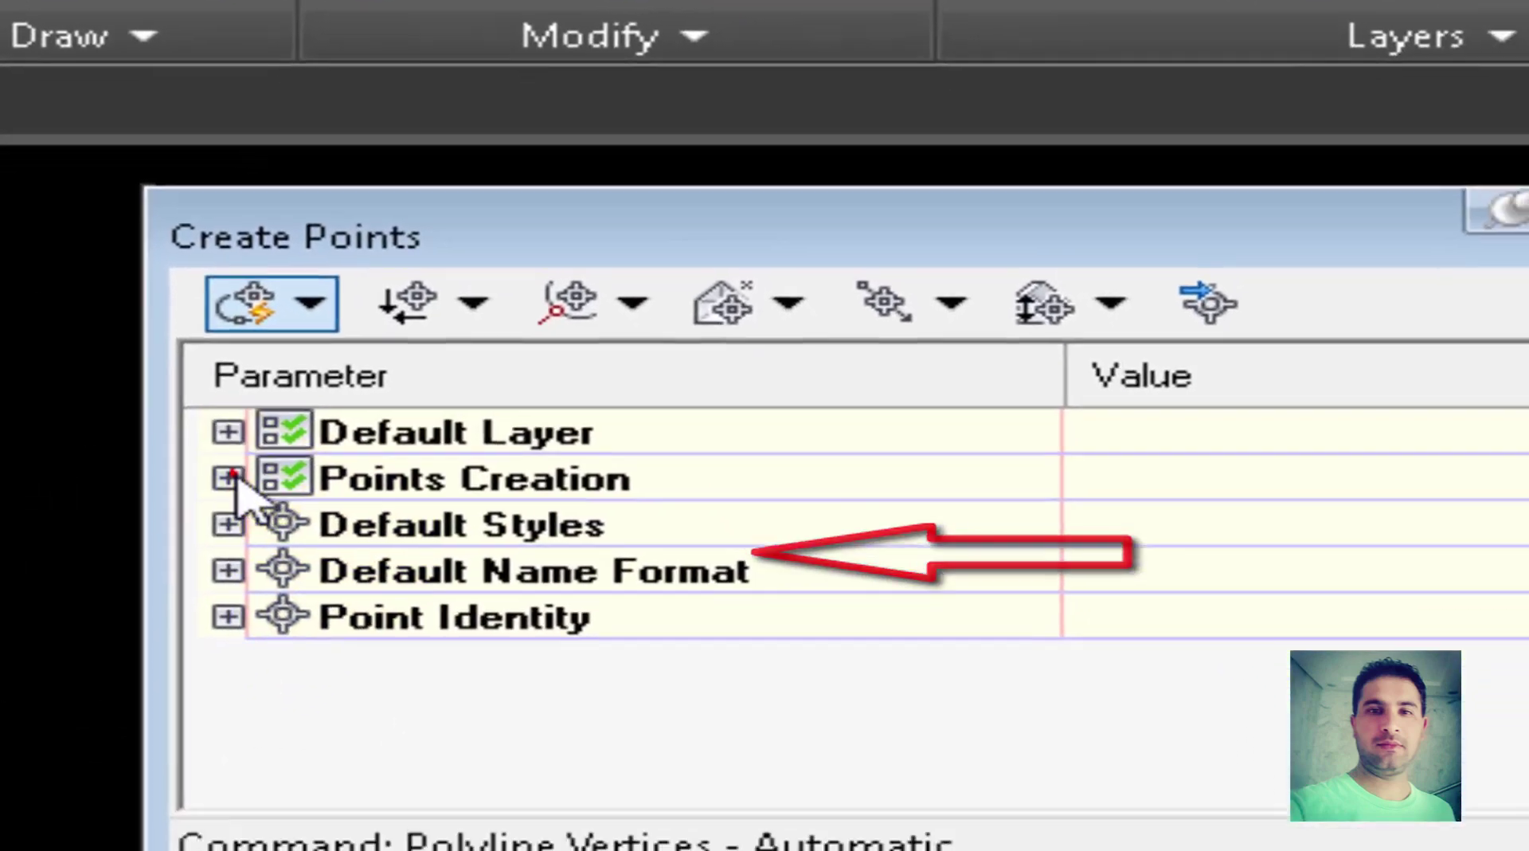
Under Points Creation, set Prompt For Descriptions to Automatic and Default Description to F5.
{"action": "left_click", "coordinate": [240, 549]}
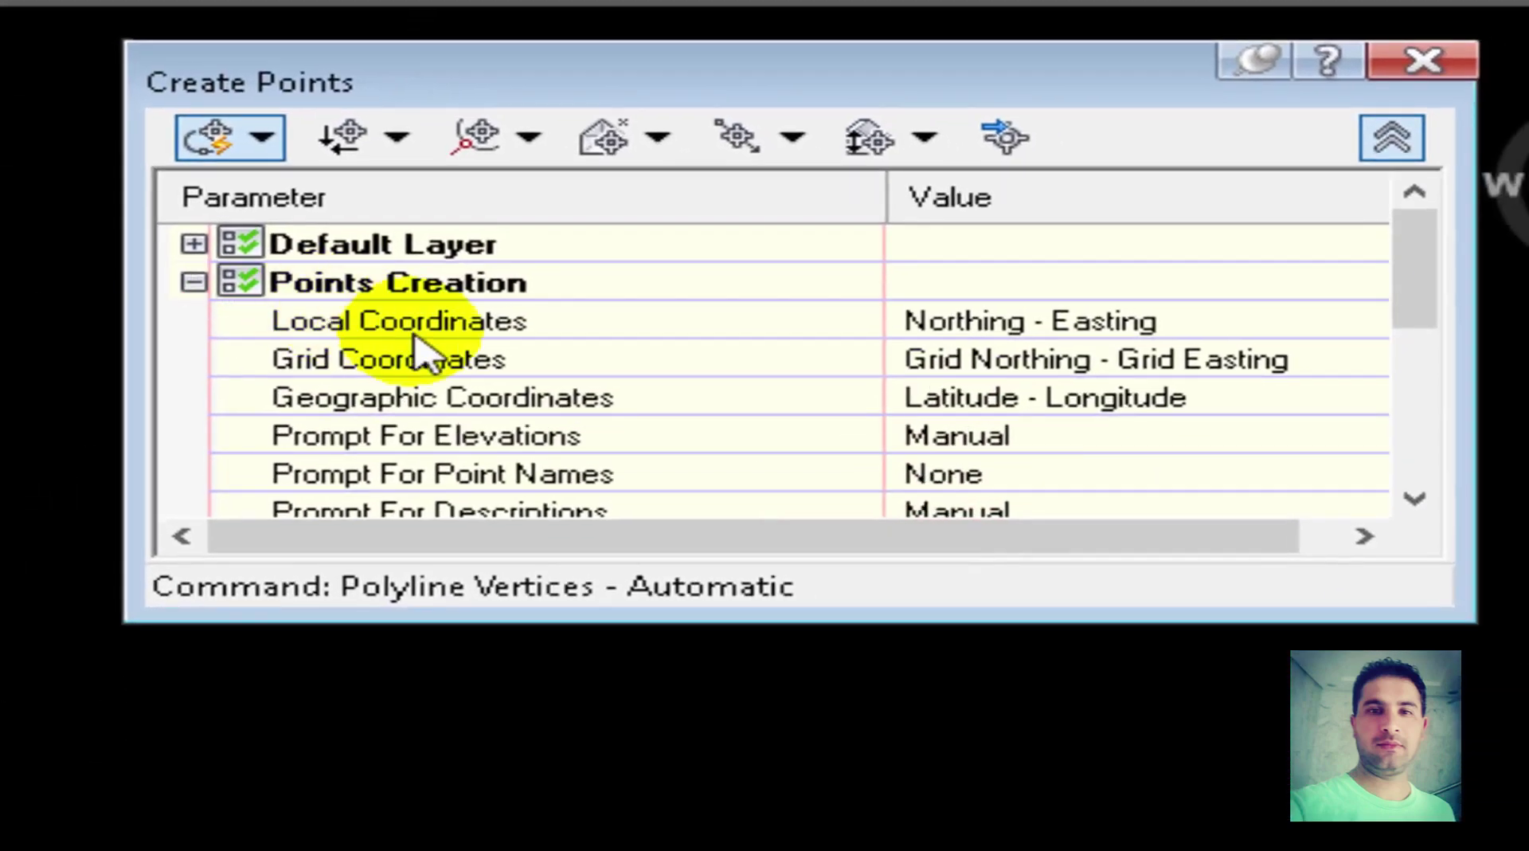
{"action": "scroll", "coordinate": [426, 351], "scroll_direction": "down", "scroll_amount": 2}
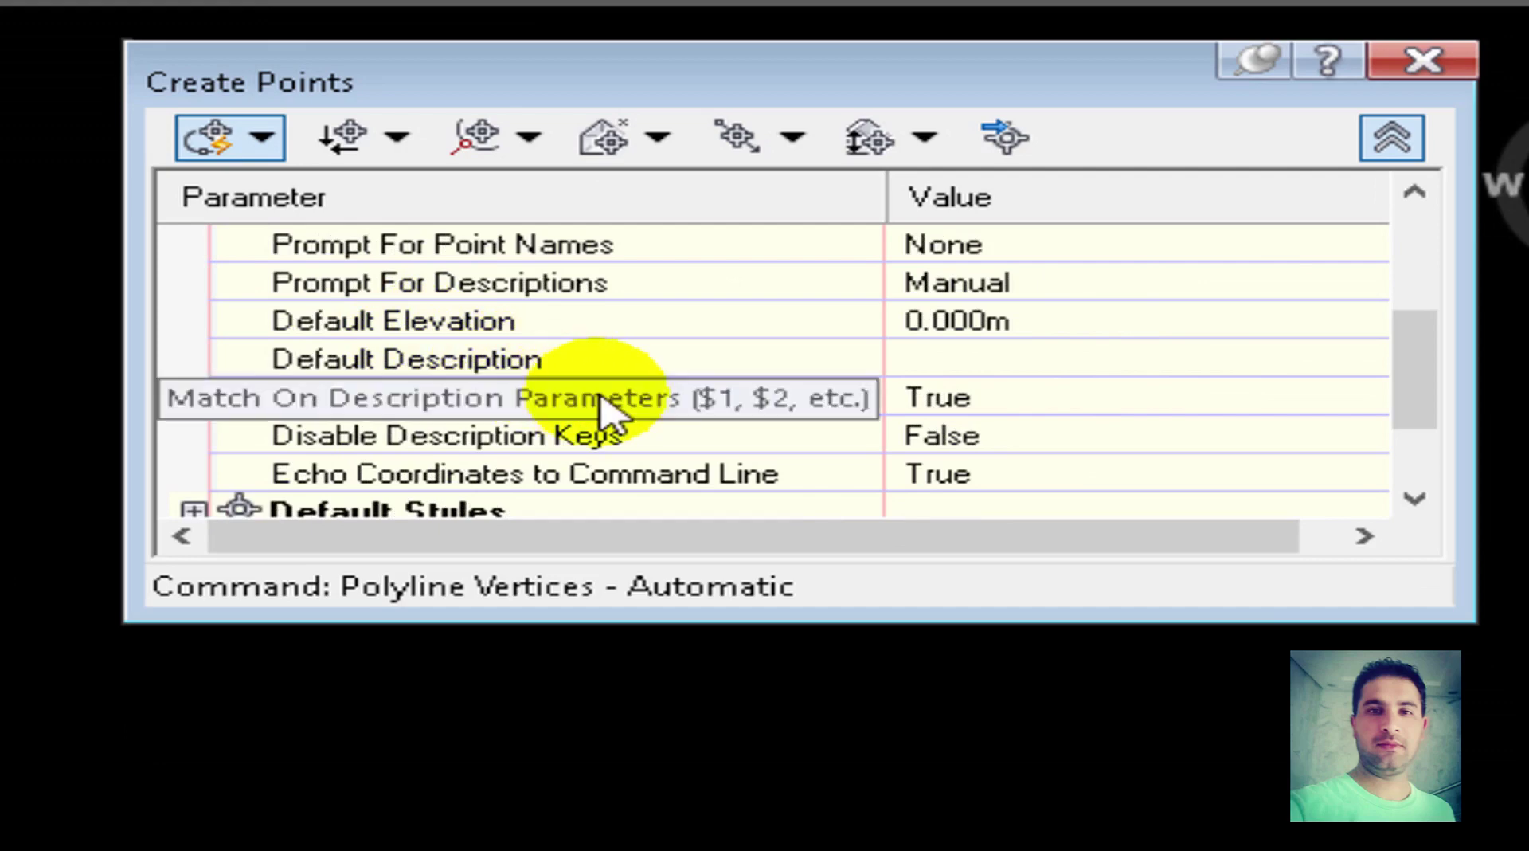
{"action": "scroll", "coordinate": [605, 411], "scroll_direction": "up", "scroll_amount": 1}
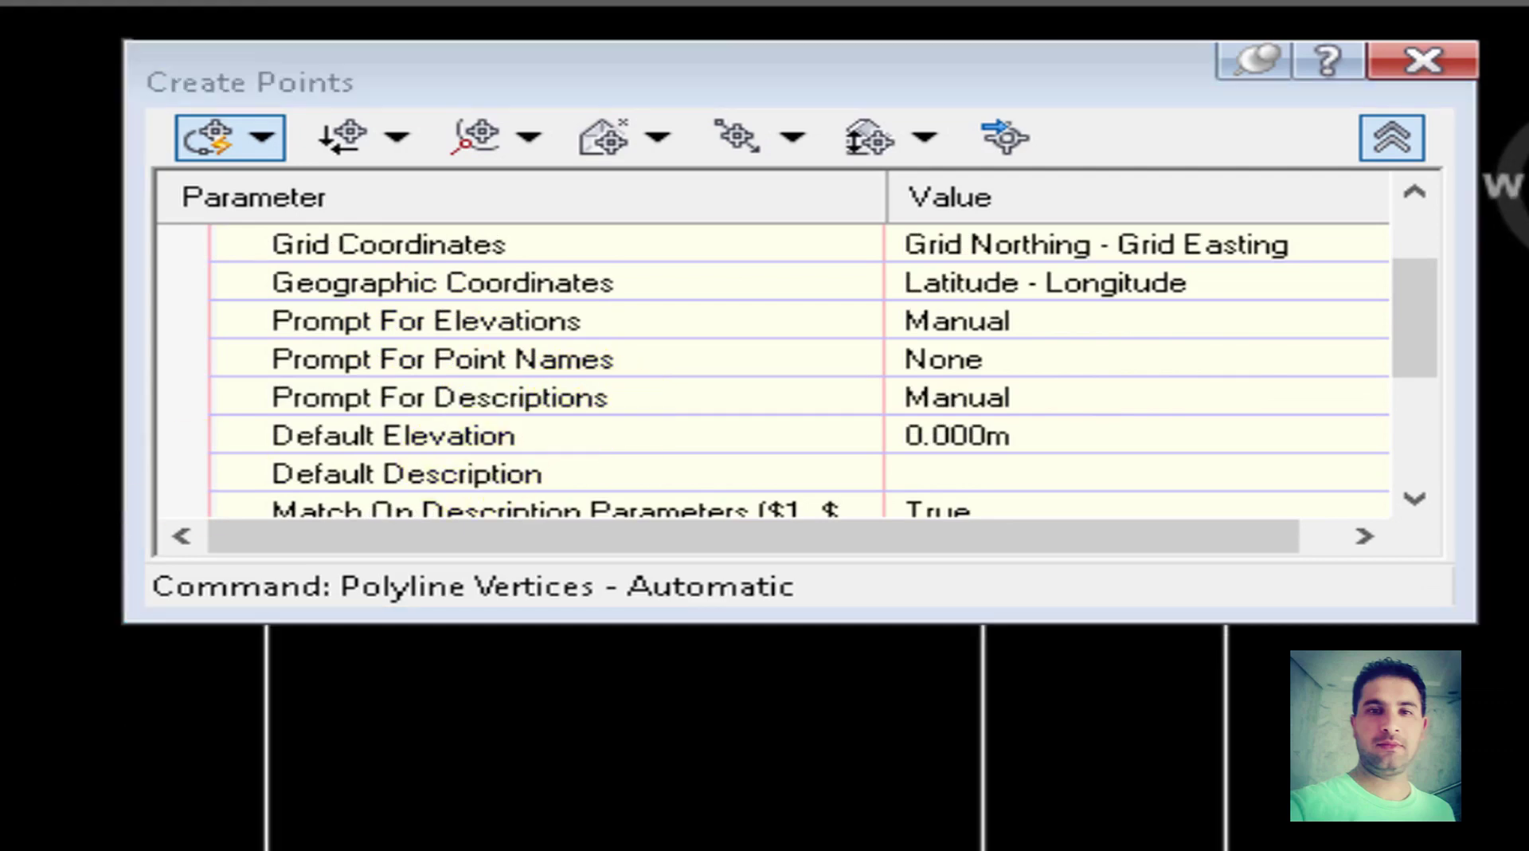
{"action": "scroll", "coordinate": [701, 732], "scroll_direction": "down", "scroll_amount": 2}
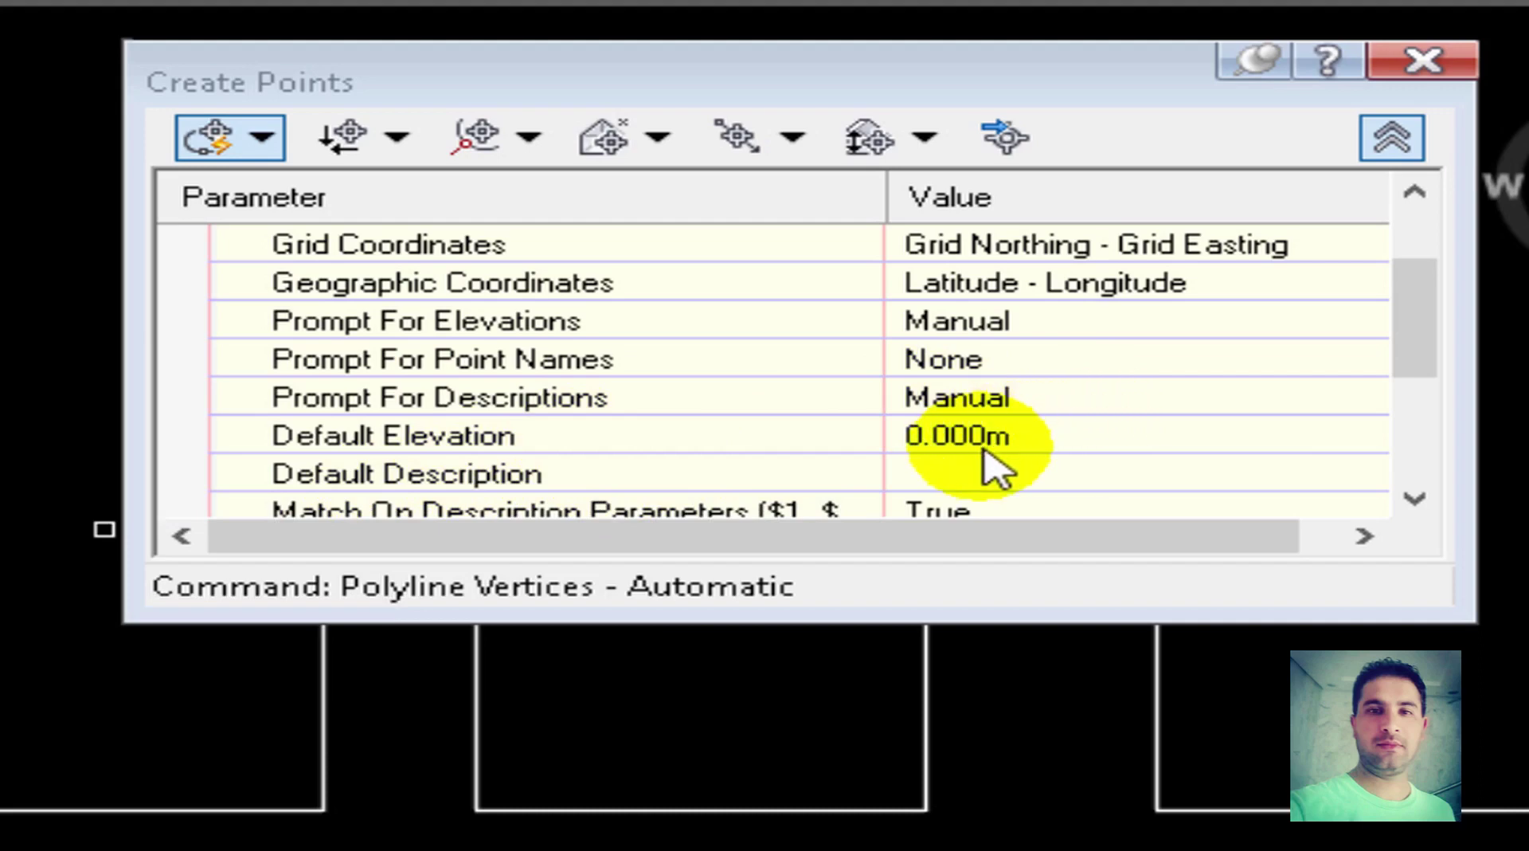
{"action": "left_click", "coordinate": [1011, 398]}
{"action": "left_click", "coordinate": [1034, 399]}
{"action": "left_click", "coordinate": [1040, 436]}
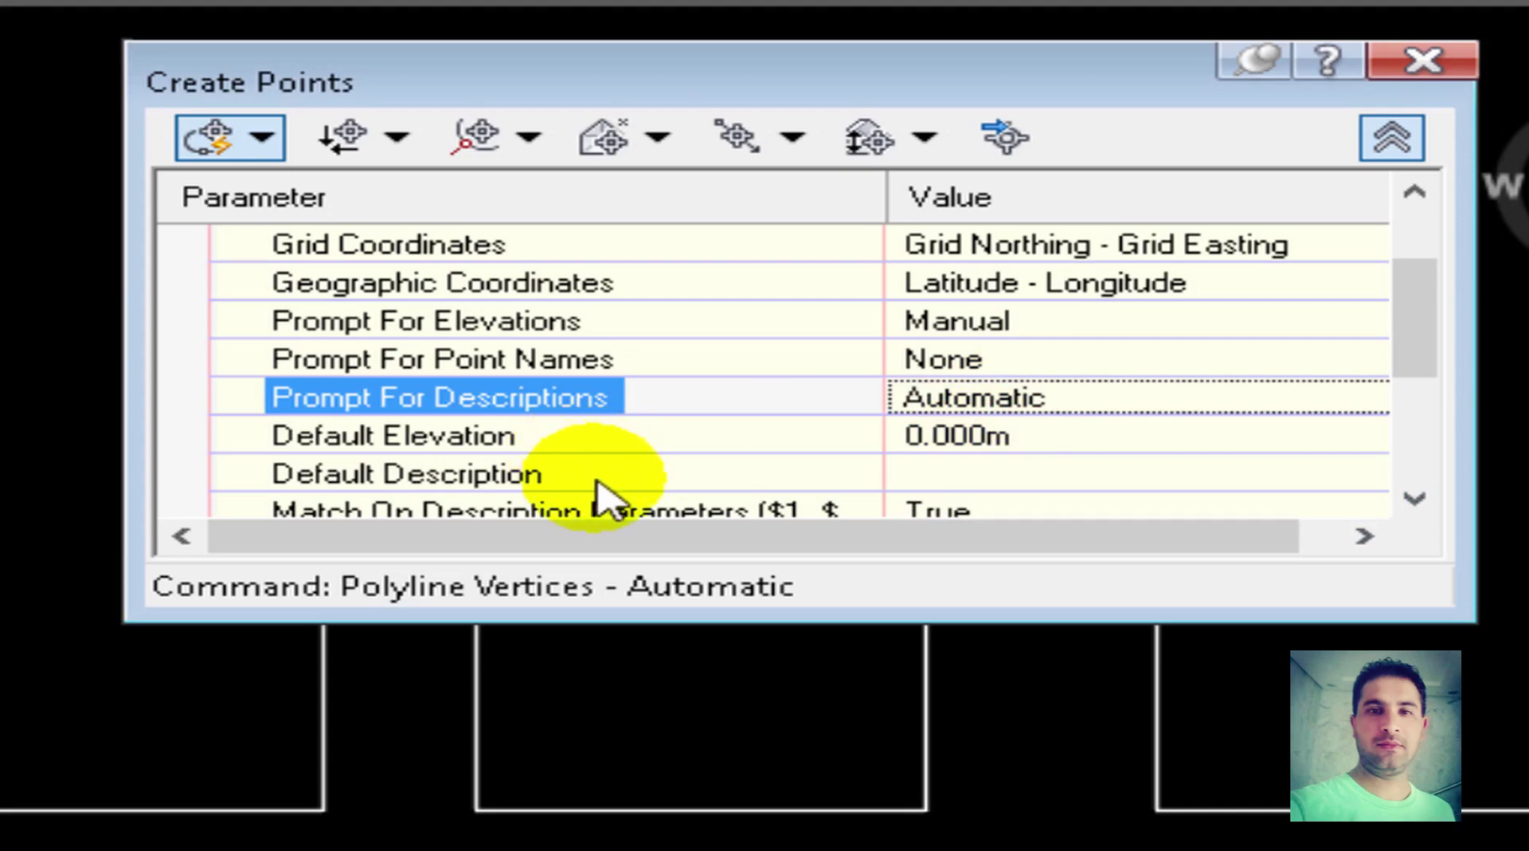
{"action": "left_click", "coordinate": [985, 474]}
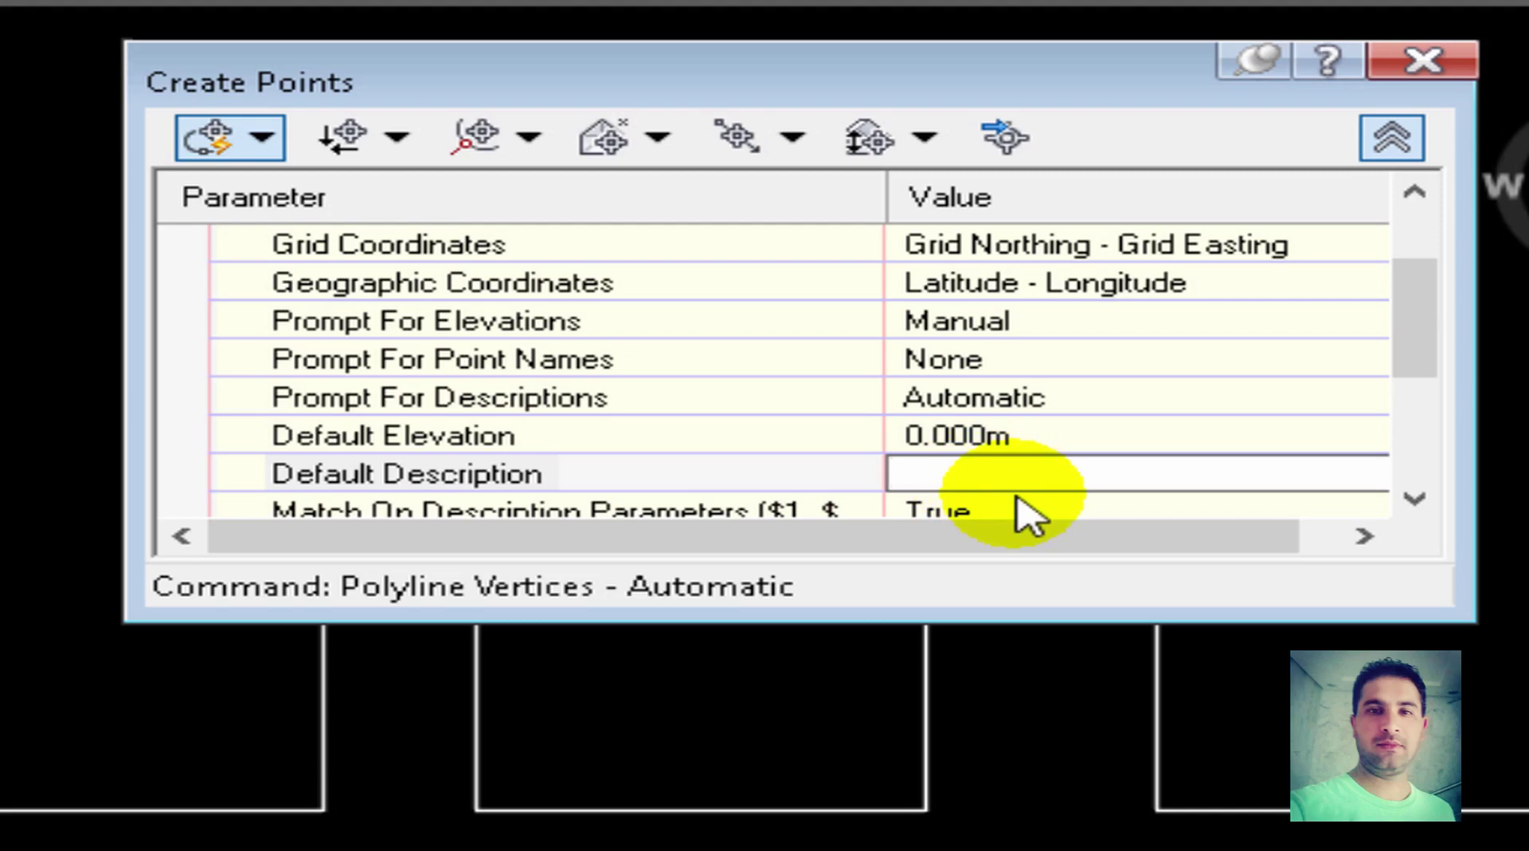
{"action": "type", "text": "F5"}
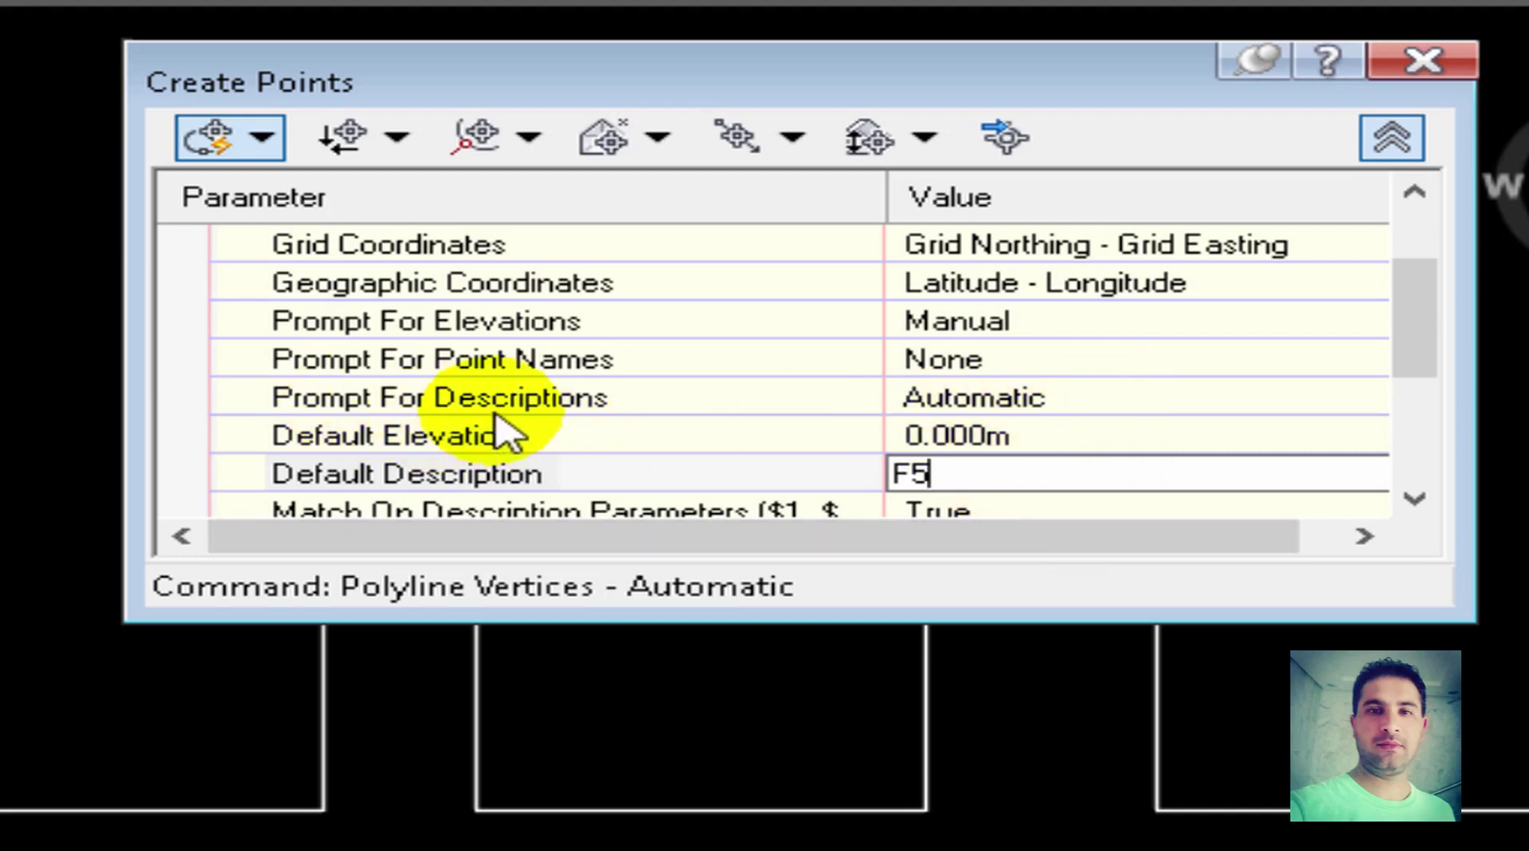
{"action": "left_click", "coordinate": [1053, 399]}
{"action": "left_click", "coordinate": [1053, 397]}
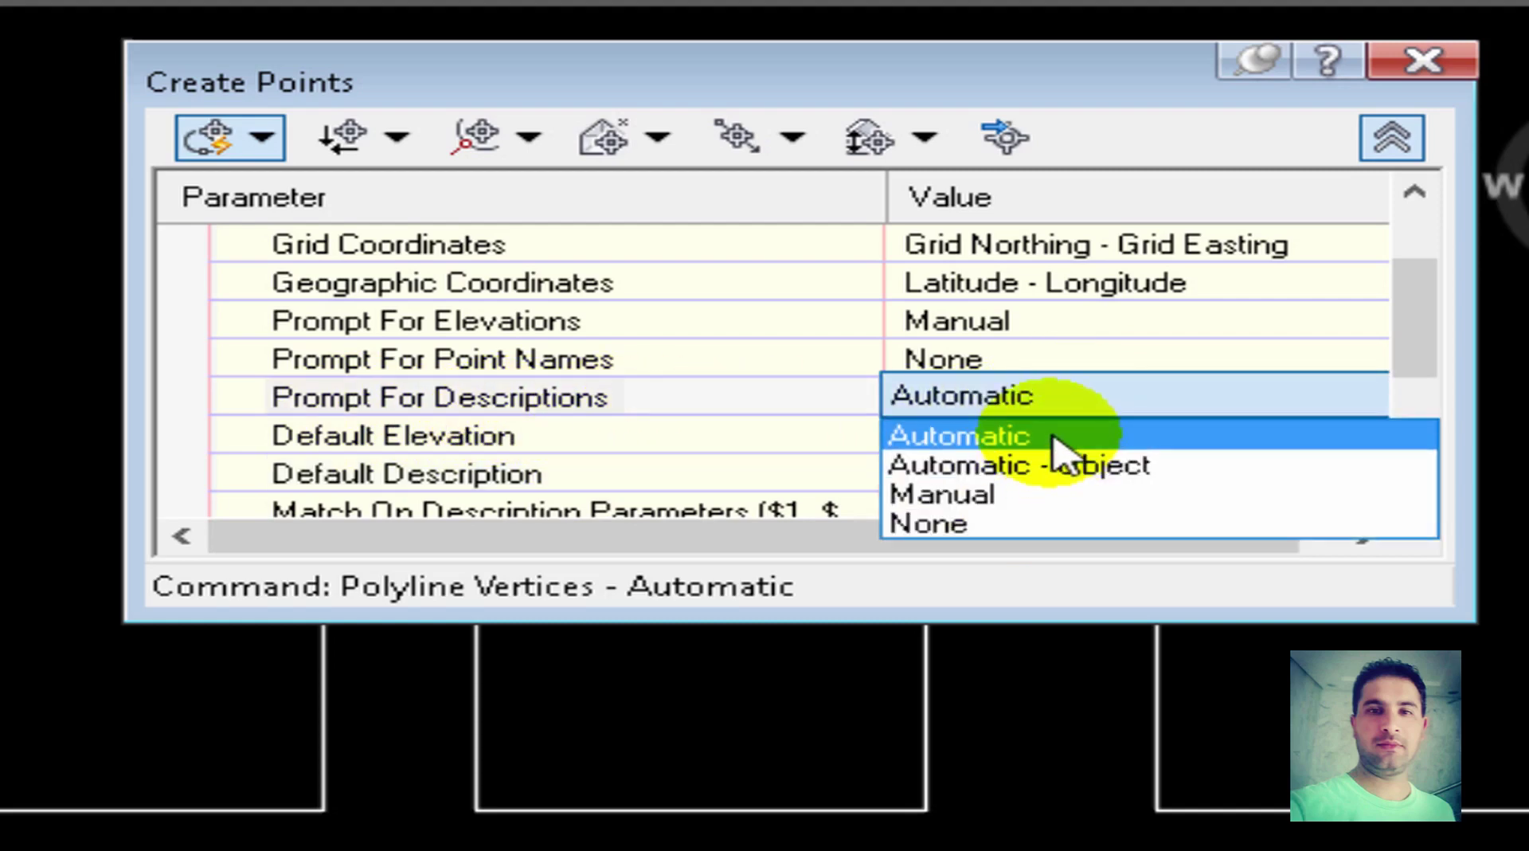
Keep description prompting Automatic and pick the first footing polyline to place corner points.
{"action": "left_click", "coordinate": [1080, 404]}
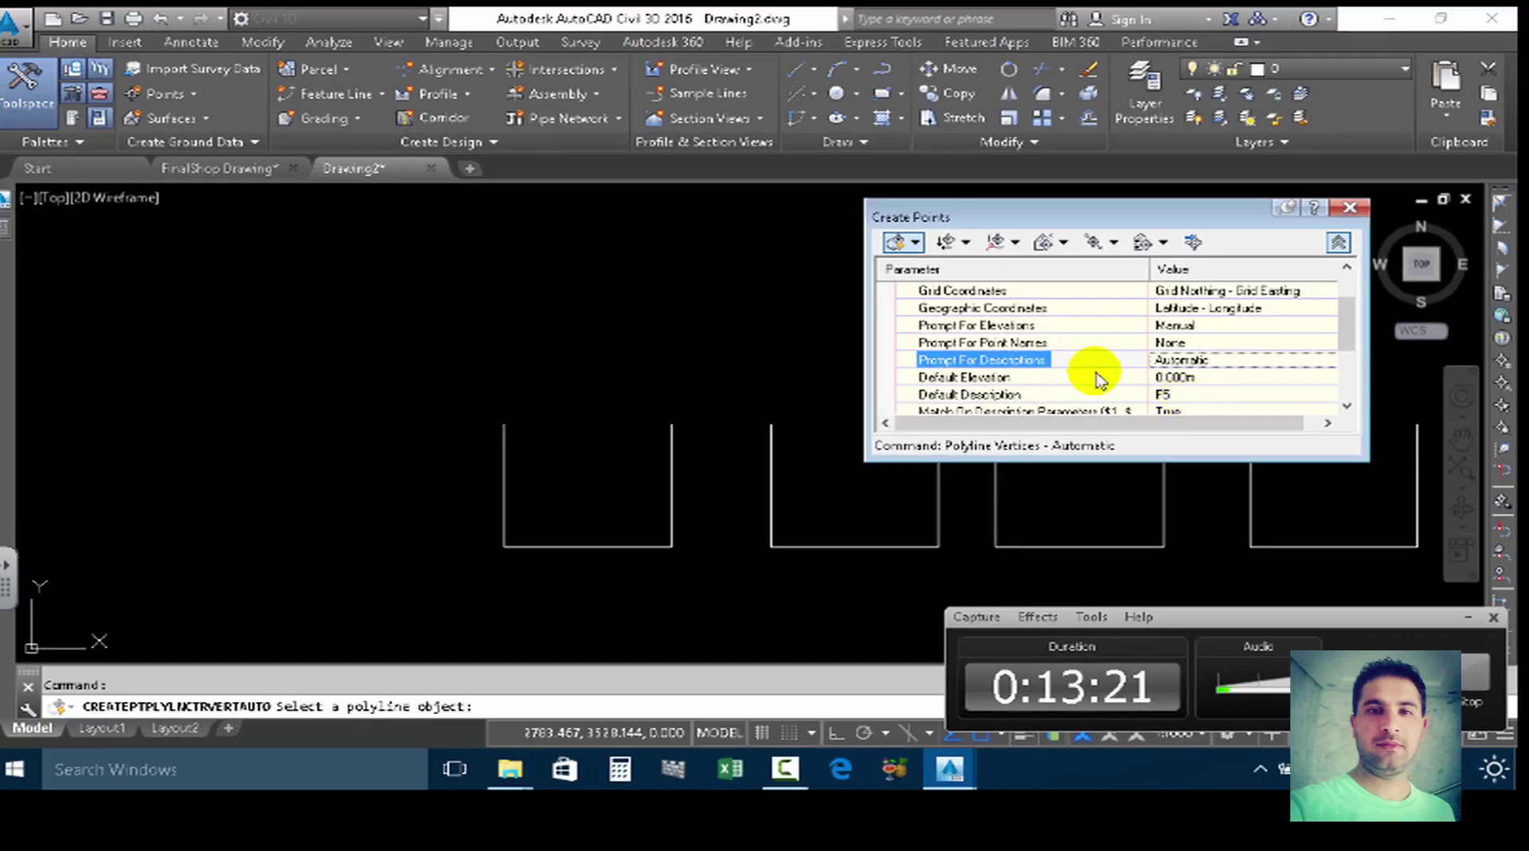
{"action": "scroll", "coordinate": [1134, 362], "scroll_direction": "down", "scroll_amount": 1}
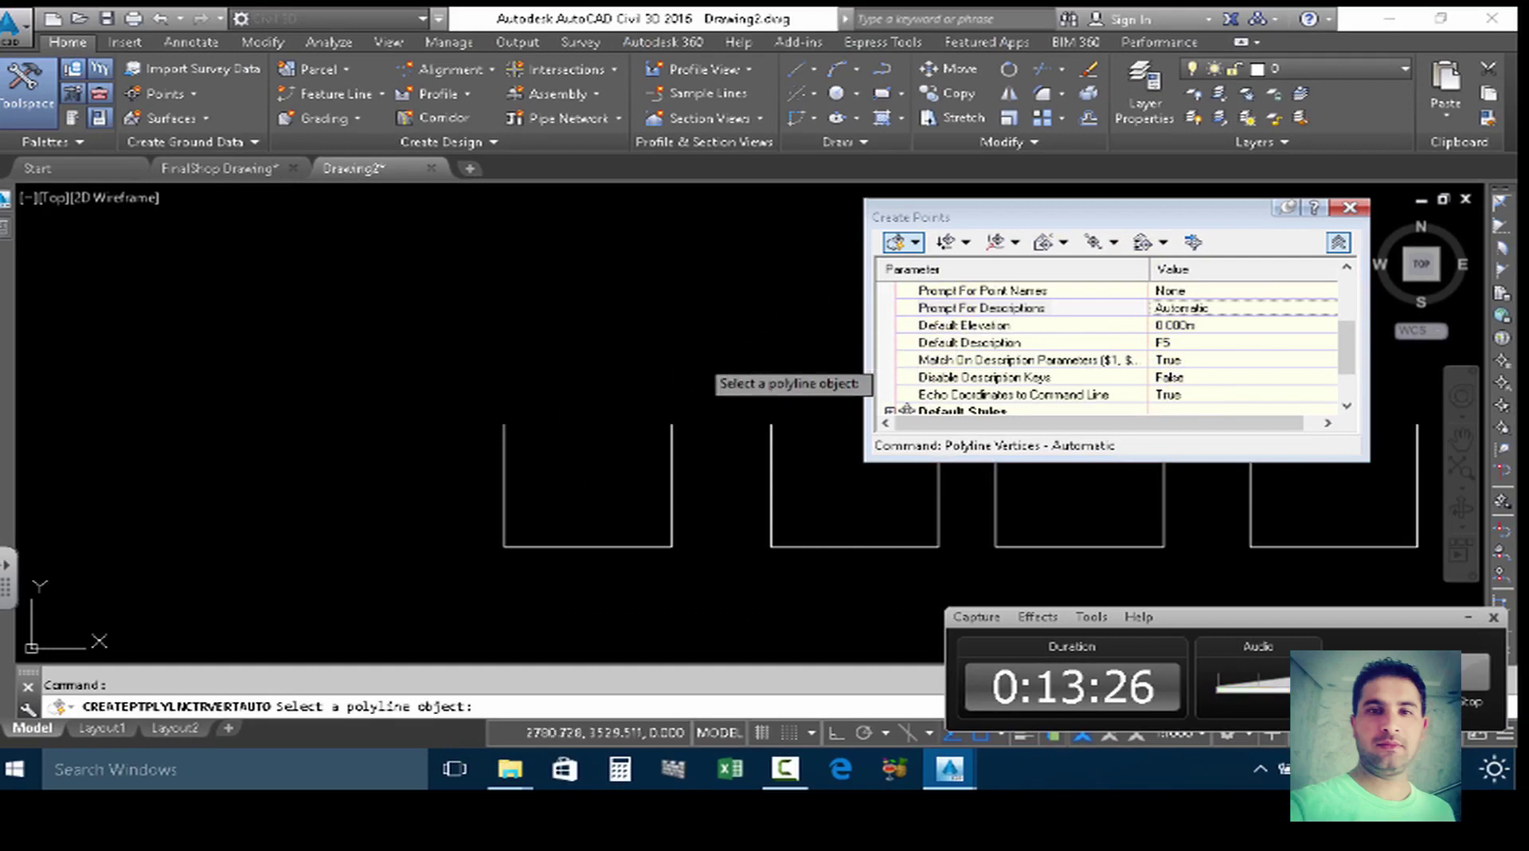
{"action": "scroll", "coordinate": [513, 423], "scroll_direction": "up", "scroll_amount": 5}
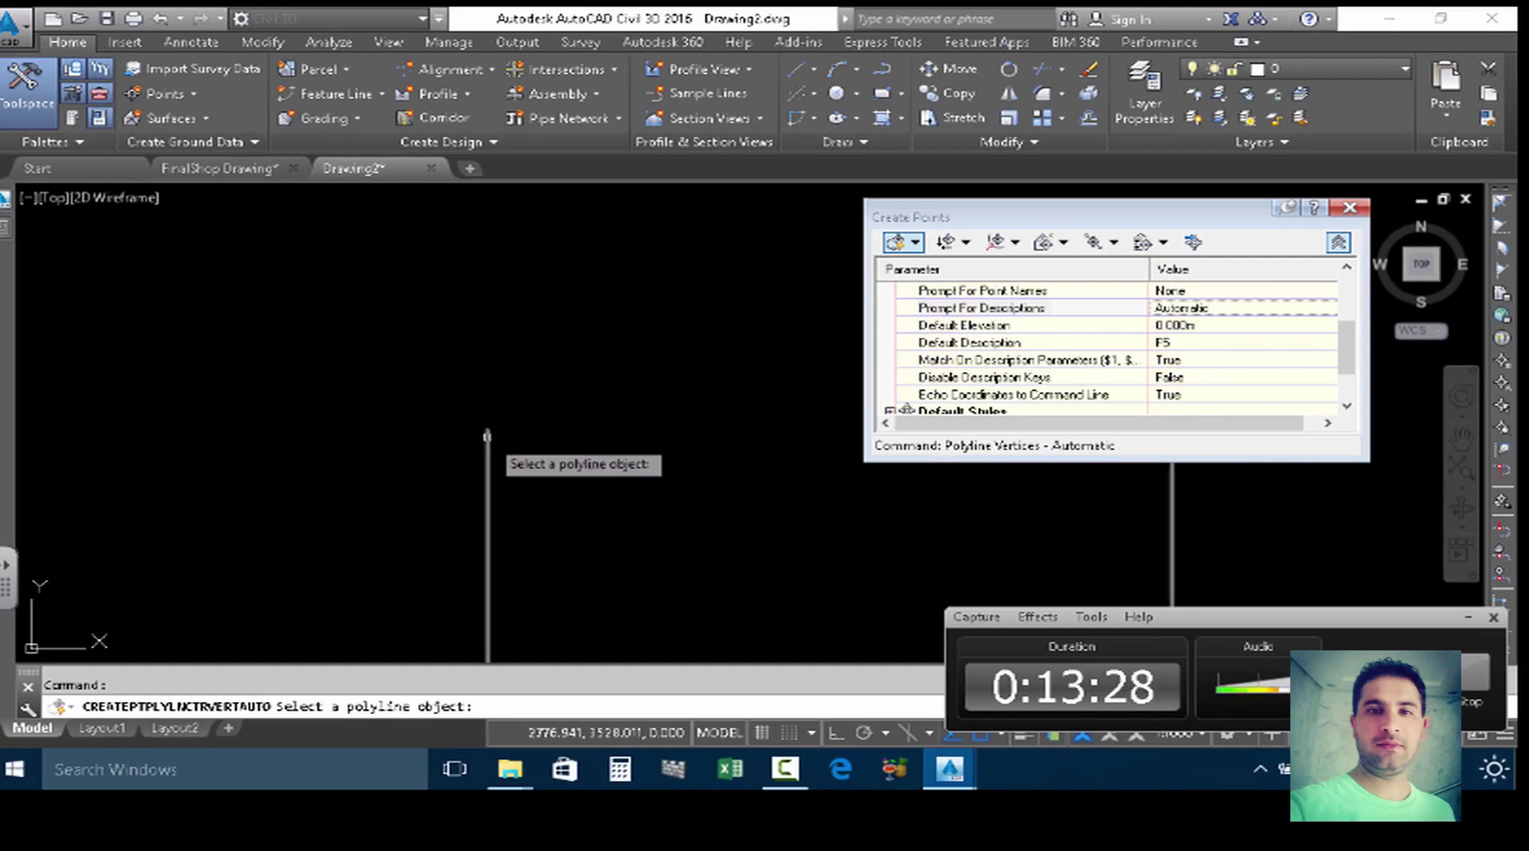
{"action": "left_click", "coordinate": [488, 435]}
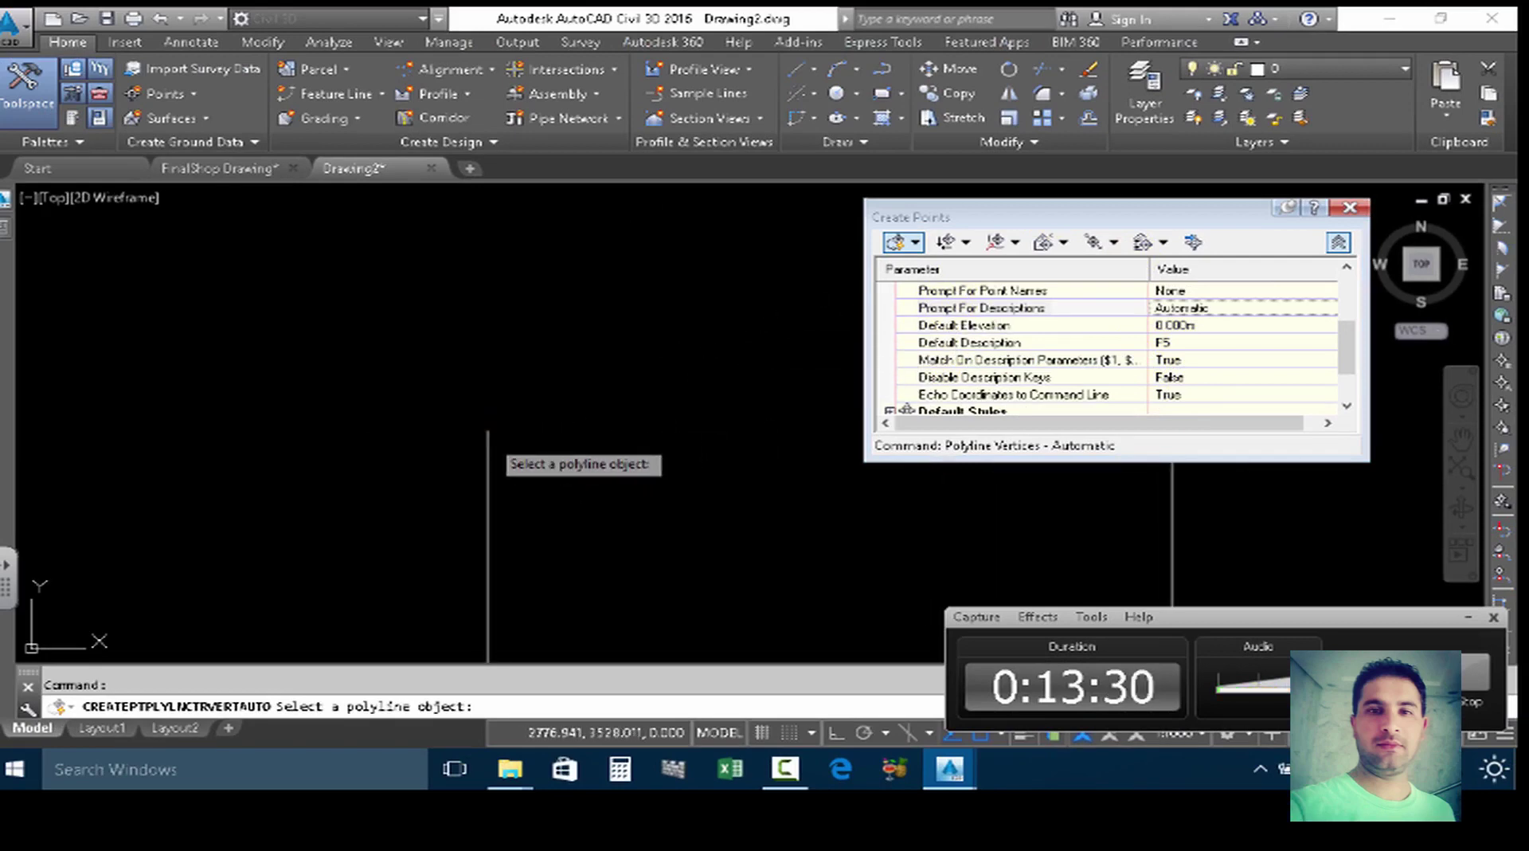
{"action": "scroll", "coordinate": [488, 436], "scroll_direction": "down", "scroll_amount": 3}
{"action": "scroll", "coordinate": [606, 398], "scroll_direction": "down", "scroll_amount": 2}
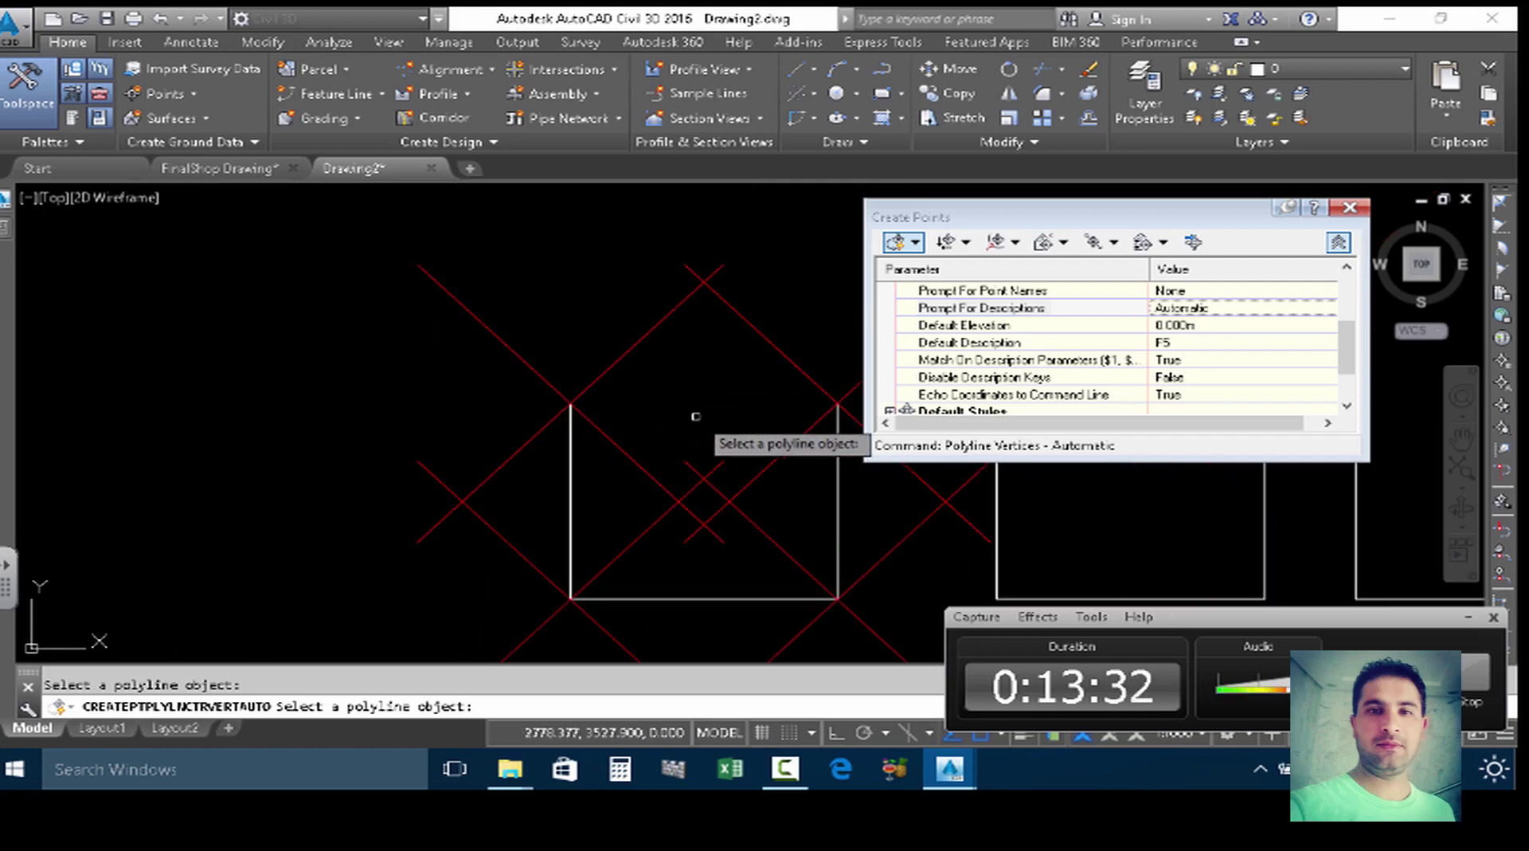
{"action": "scroll", "coordinate": [695, 415], "scroll_direction": "down", "scroll_amount": 2}
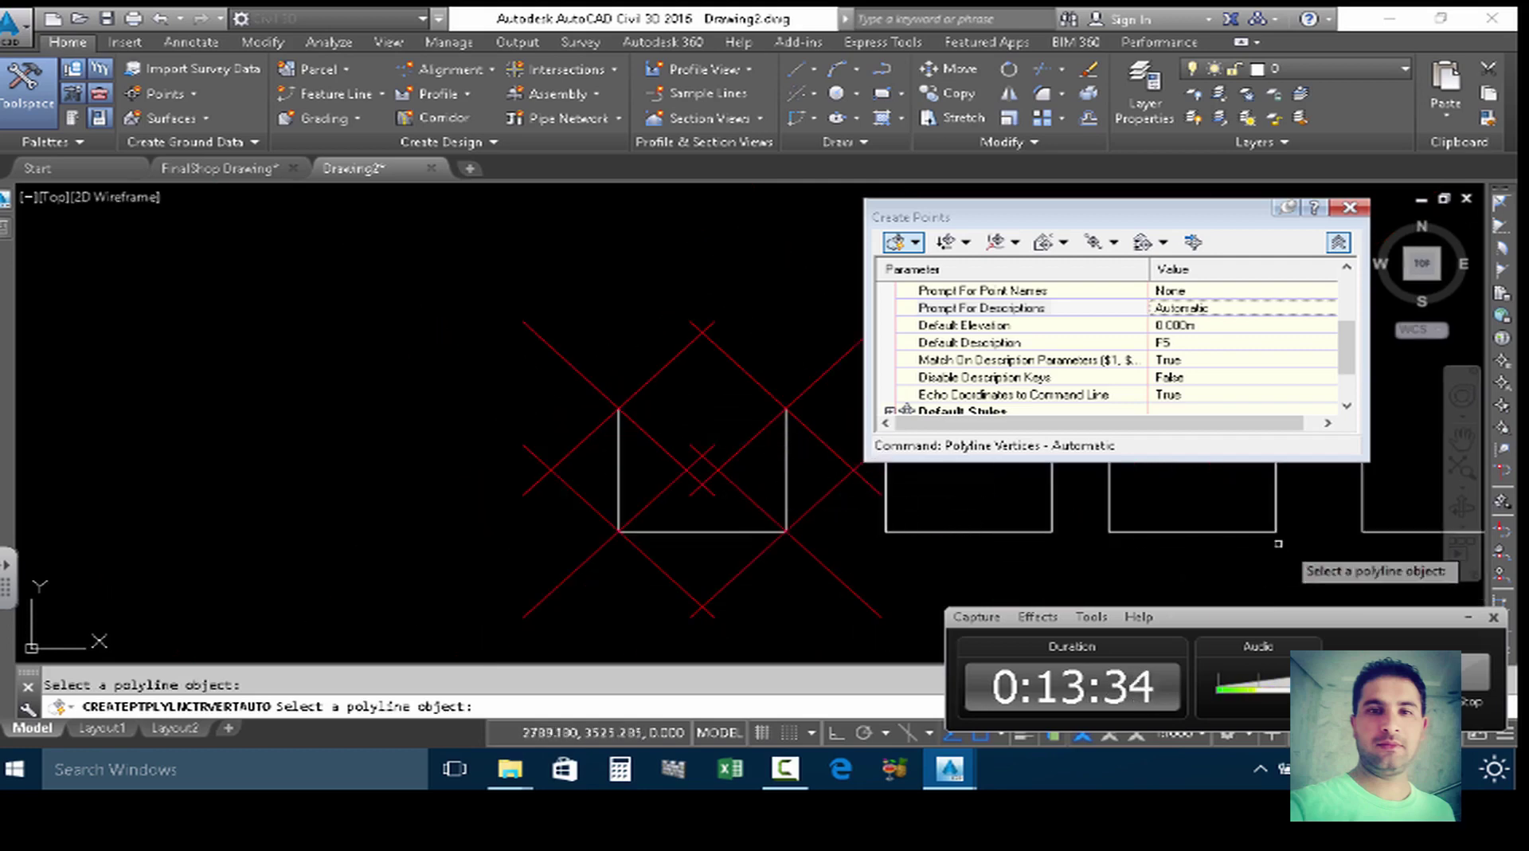
{"action": "left_click", "coordinate": [1470, 619]}
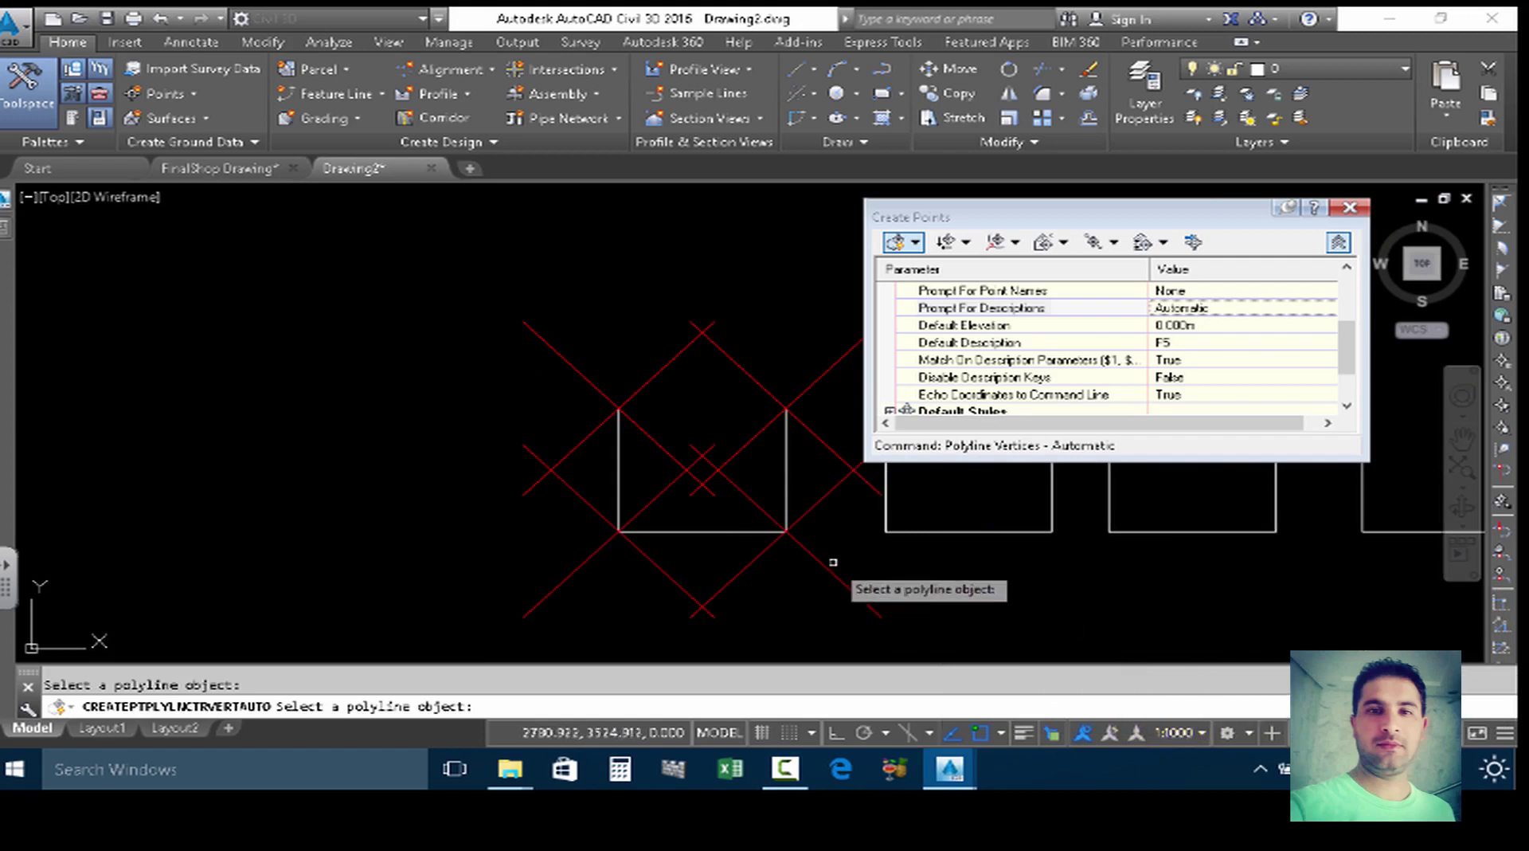
{"action": "scroll", "coordinate": [974, 584], "scroll_direction": "down", "scroll_amount": 2}
{"action": "scroll", "coordinate": [876, 593], "scroll_direction": "up", "scroll_amount": 1}
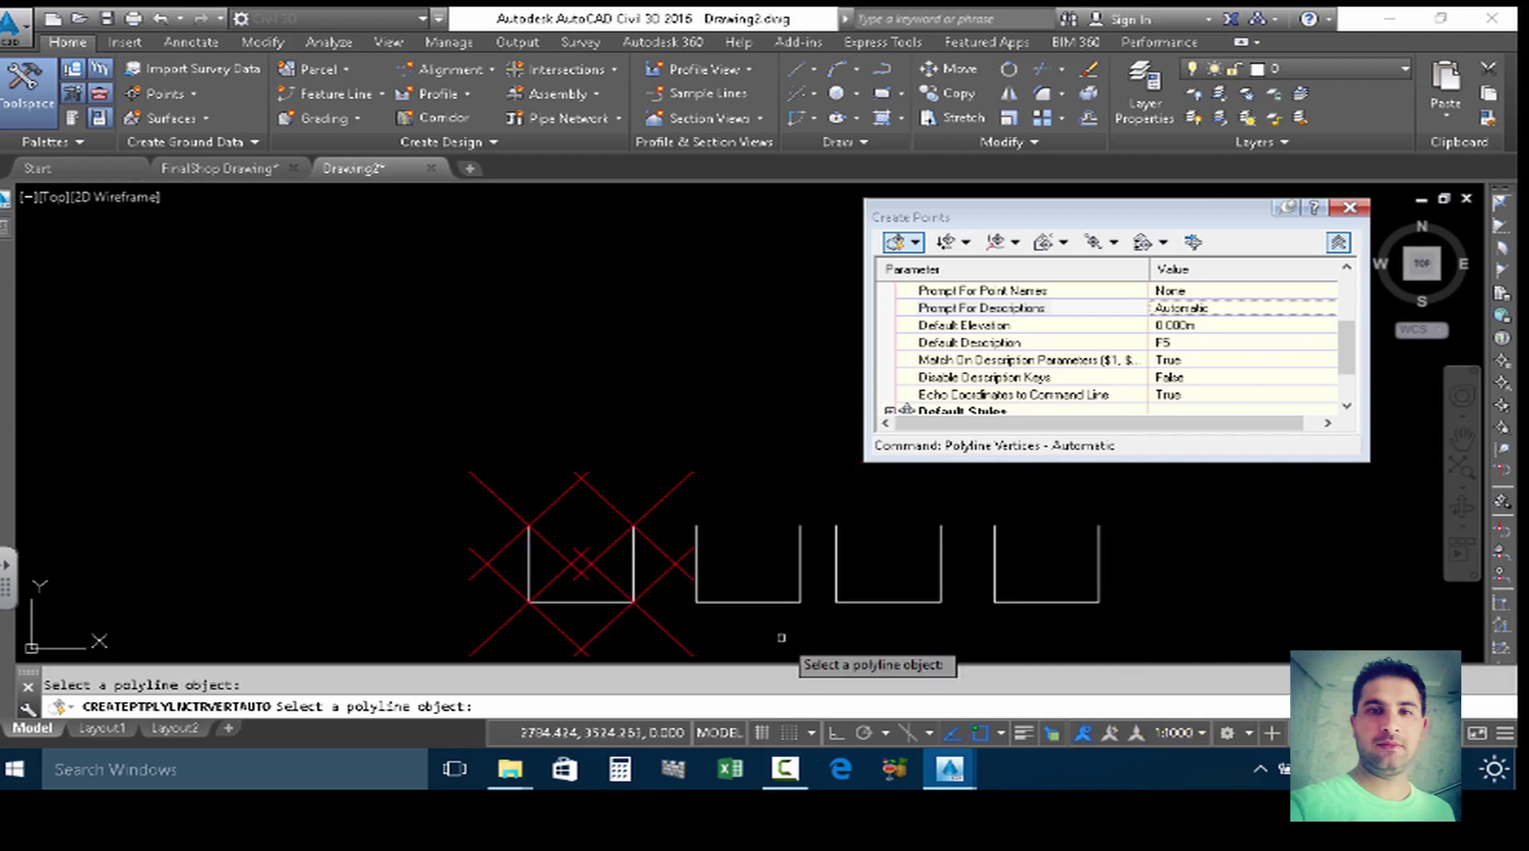
{"action": "scroll", "coordinate": [761, 594], "scroll_direction": "up", "scroll_amount": 2}
{"action": "scroll", "coordinate": [637, 554], "scroll_direction": "up", "scroll_amount": 1}
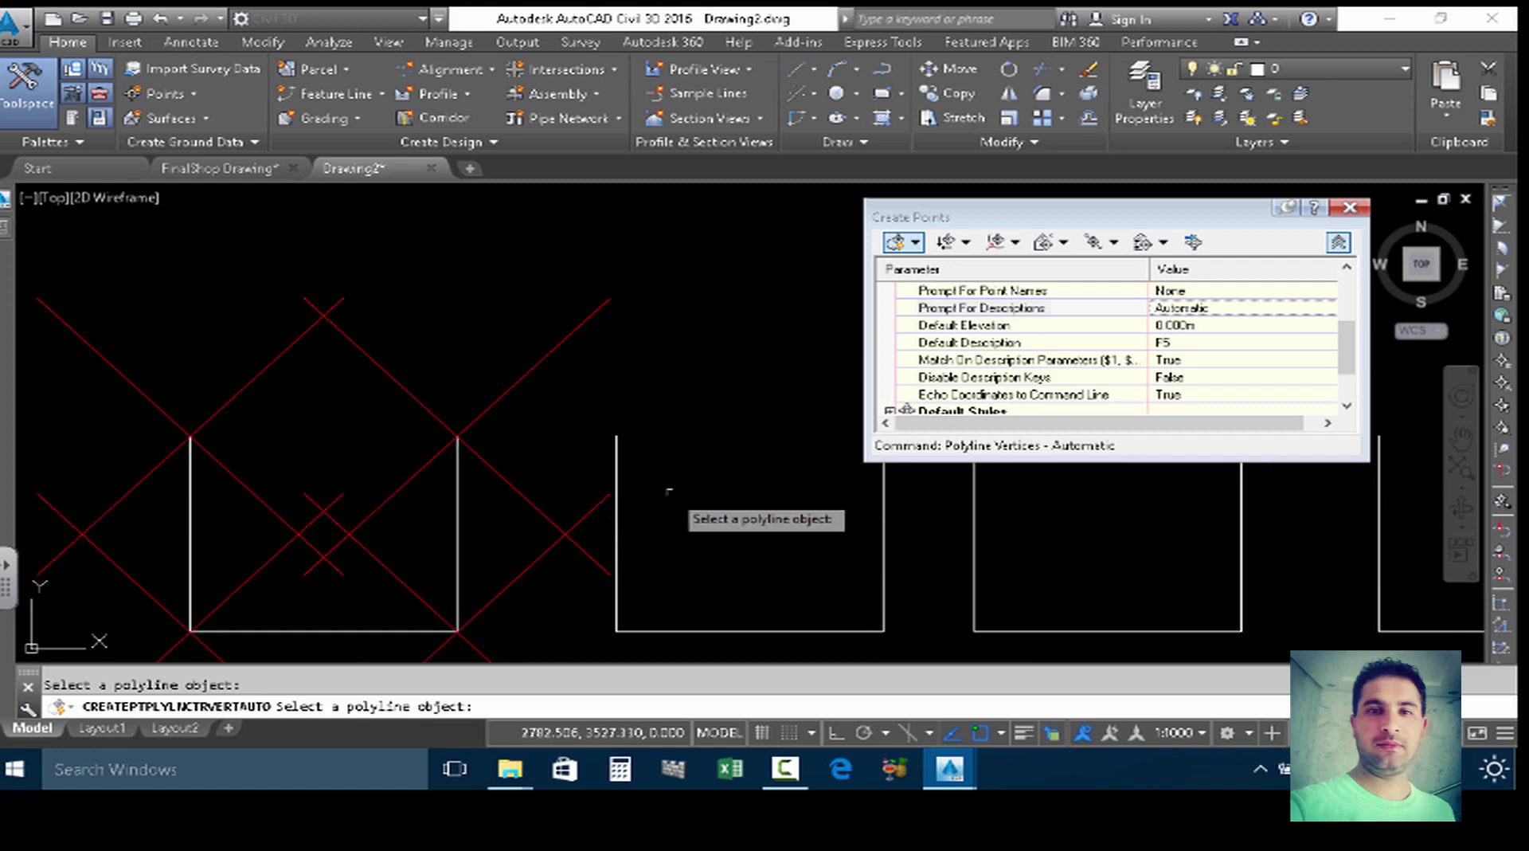
Place corner points on the middle, third and fourth footing outlines, then cancel the command.
{"action": "left_click", "coordinate": [617, 445]}
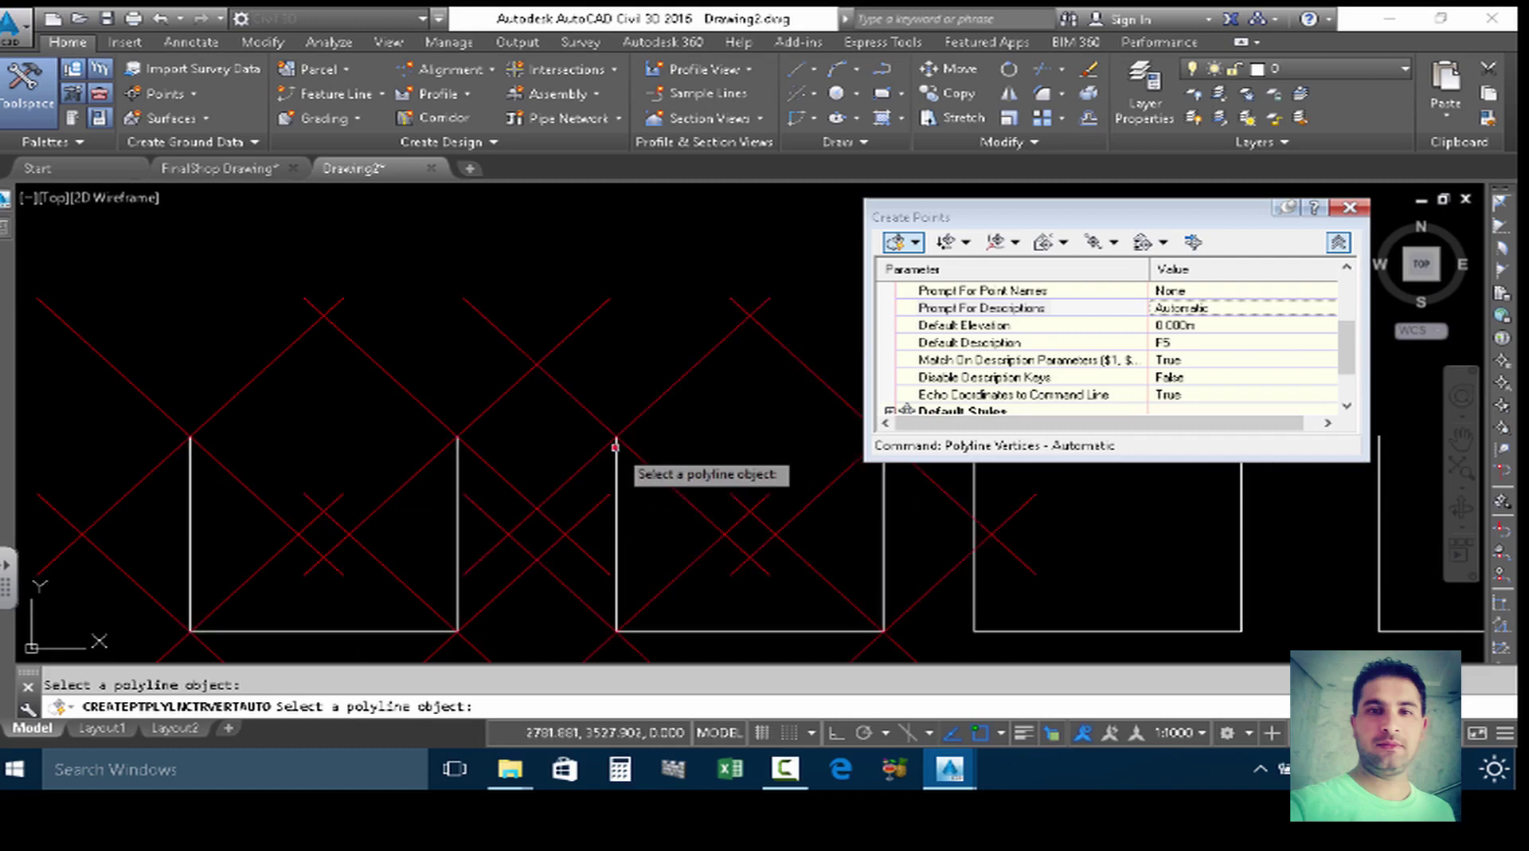
{"action": "scroll", "coordinate": [615, 446], "scroll_direction": "down", "scroll_amount": 2}
{"action": "scroll", "coordinate": [505, 445], "scroll_direction": "down", "scroll_amount": 3}
{"action": "scroll", "coordinate": [621, 443], "scroll_direction": "up", "scroll_amount": 3}
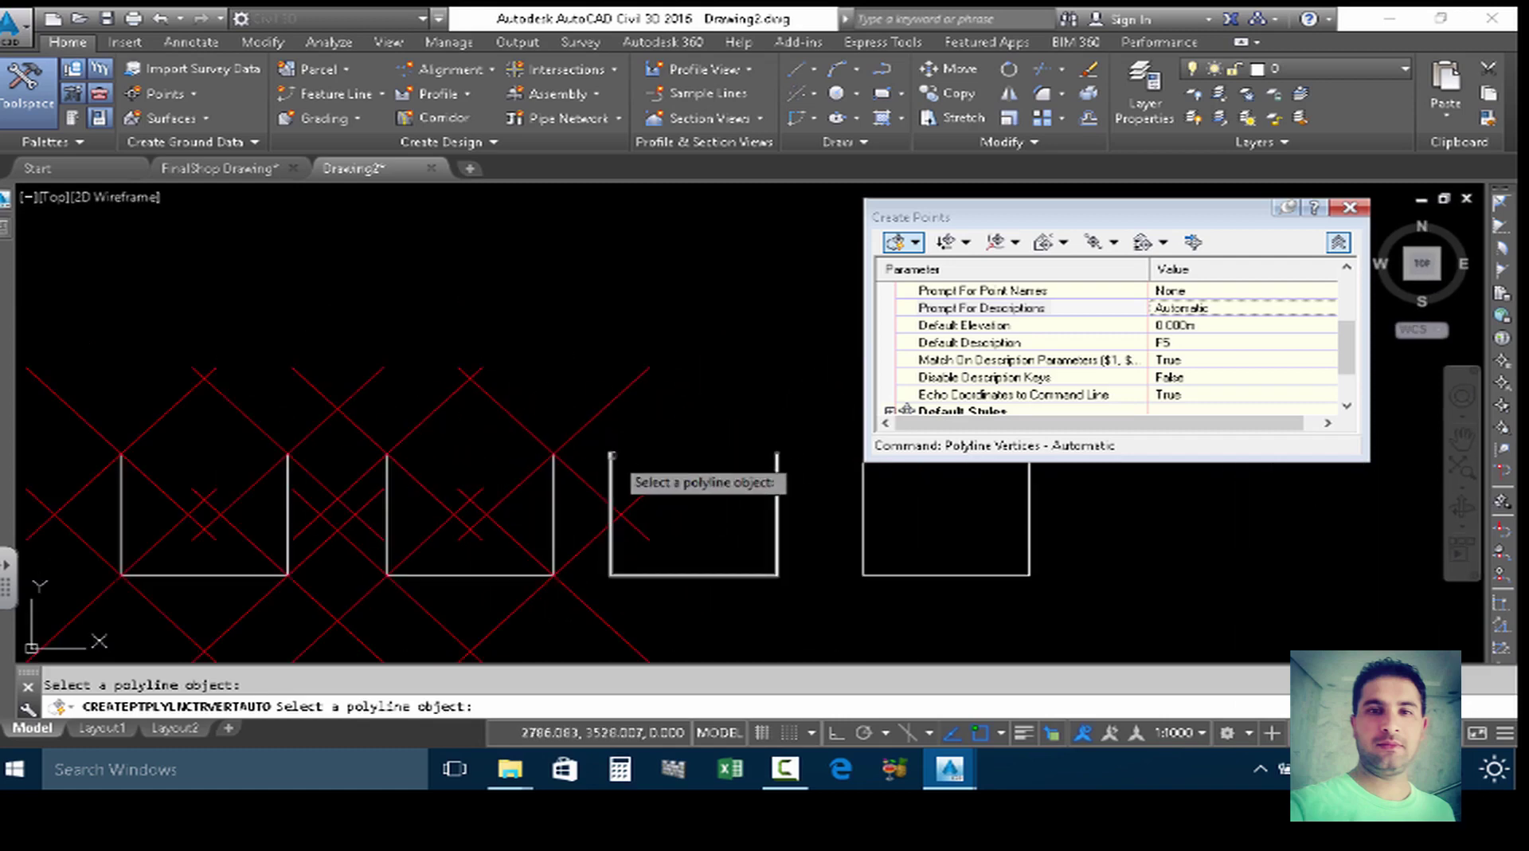
{"action": "left_click", "coordinate": [612, 462]}
{"action": "scroll", "coordinate": [717, 518], "scroll_direction": "down", "scroll_amount": 2}
{"action": "scroll", "coordinate": [765, 486], "scroll_direction": "up", "scroll_amount": 2}
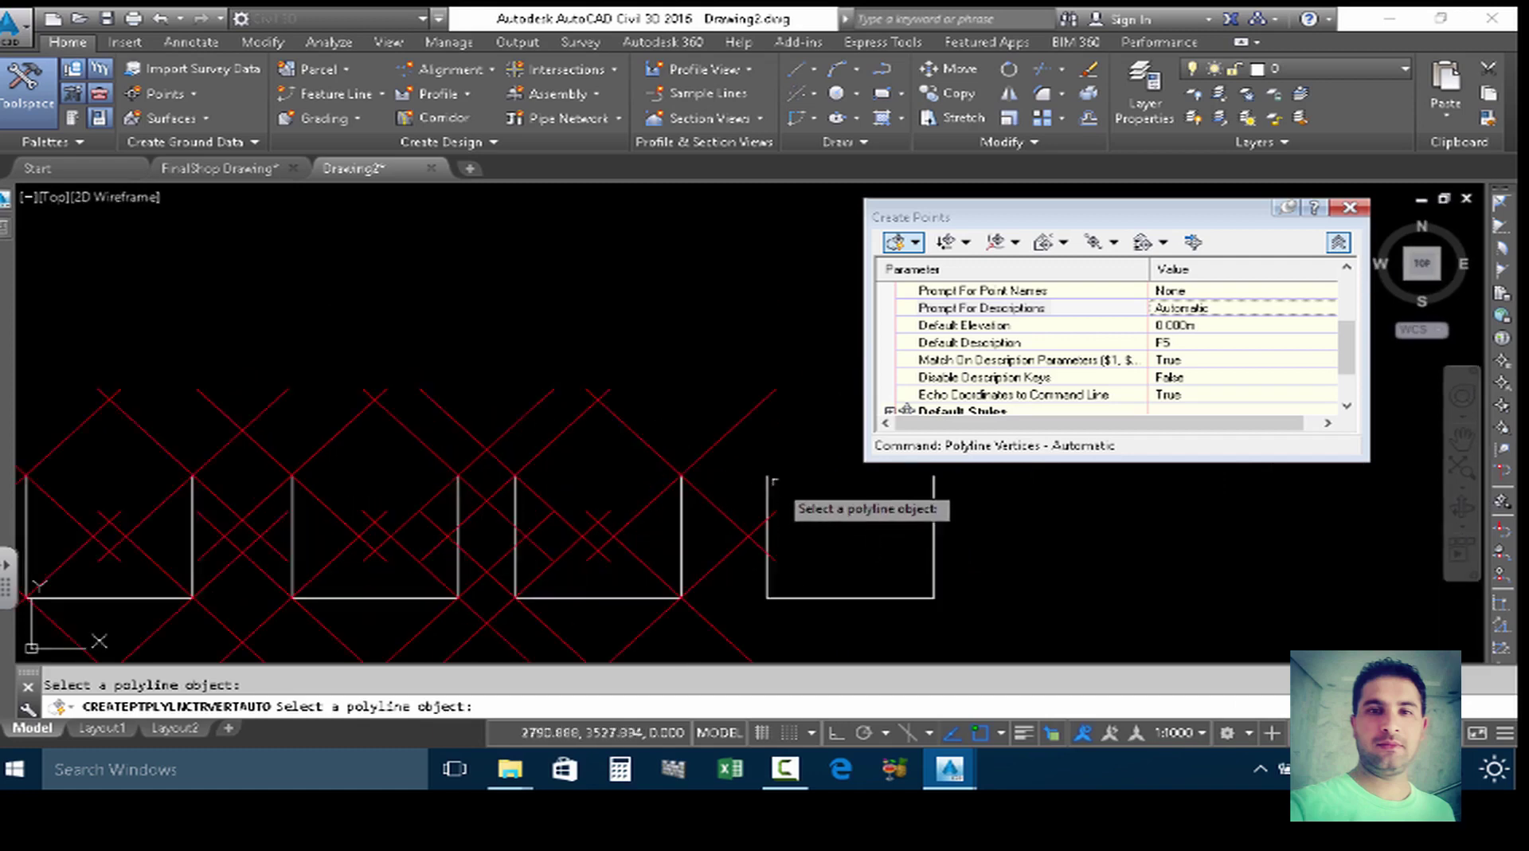
{"action": "left_click", "coordinate": [769, 481]}
{"action": "middle_click_drag", "start_coordinate": [852, 472], "coordinate": [874, 466]}
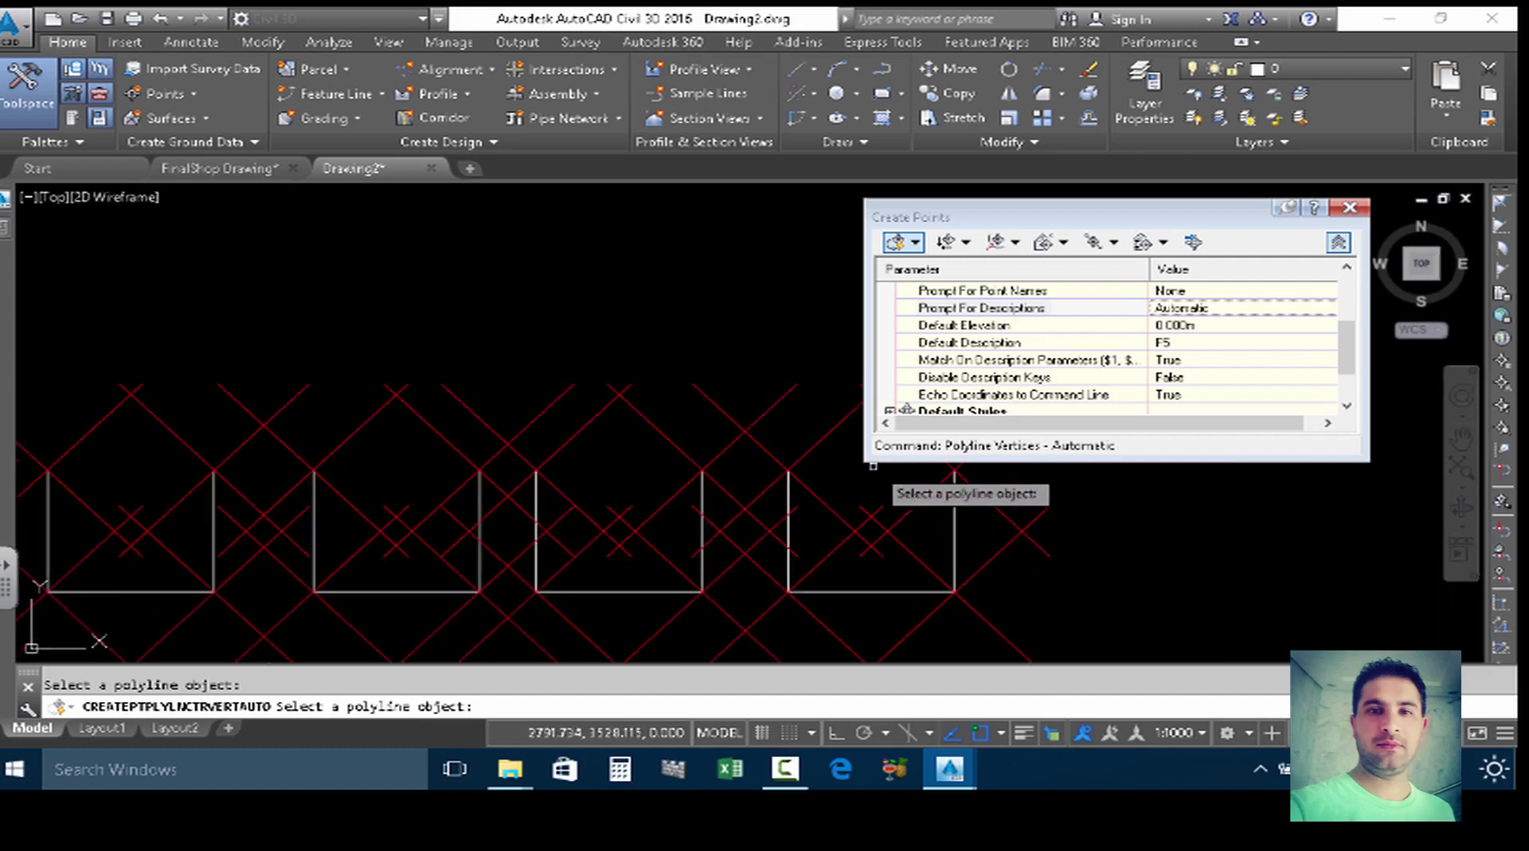
{"action": "scroll", "coordinate": [873, 466], "scroll_direction": "down", "scroll_amount": 2}
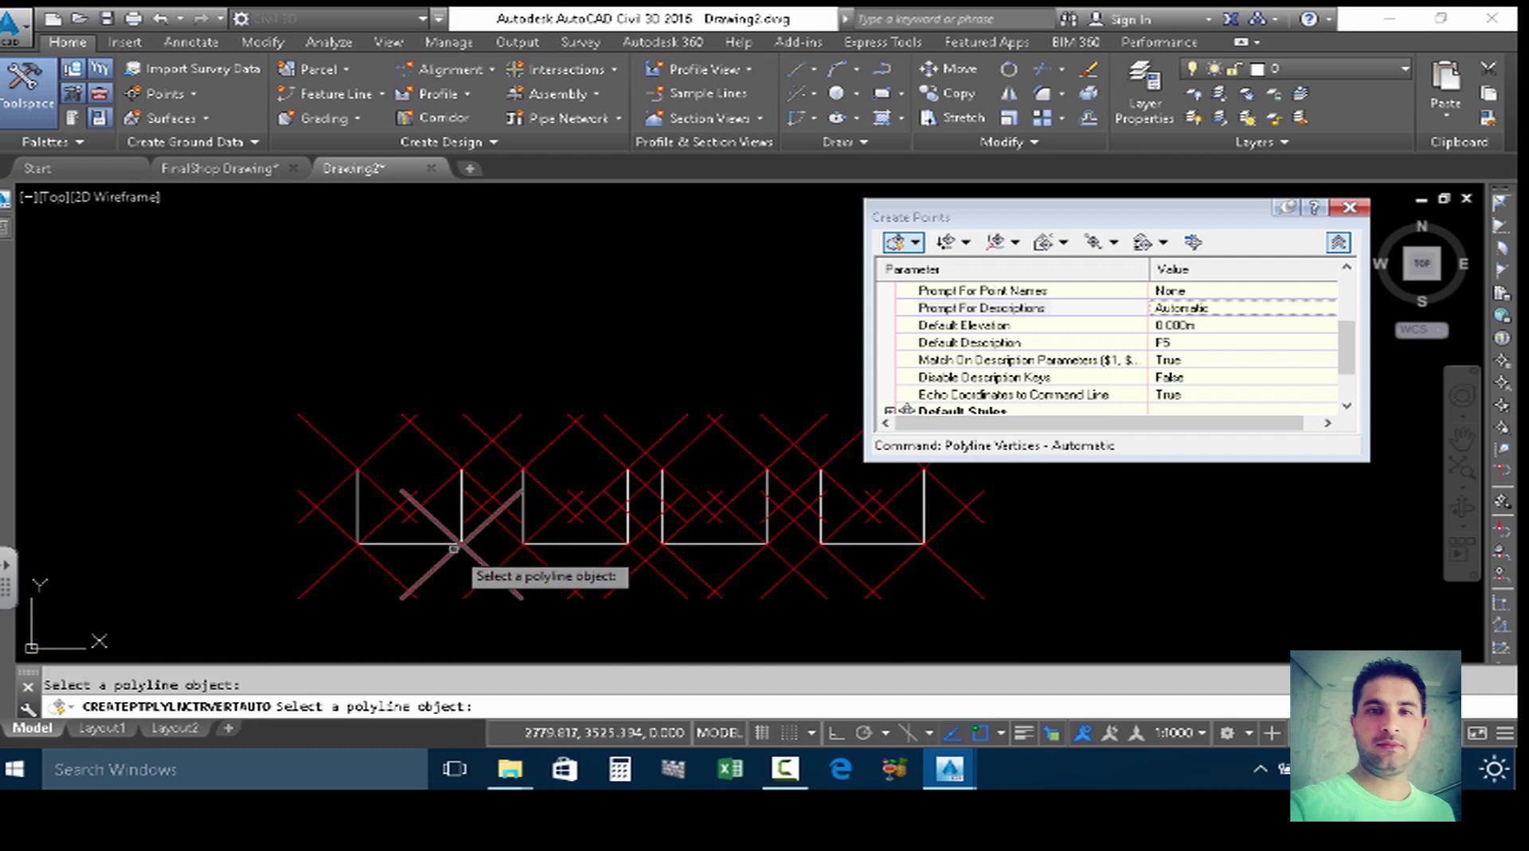
{"action": "key", "text": "Escape"}
{"action": "key", "text": "Escape"}
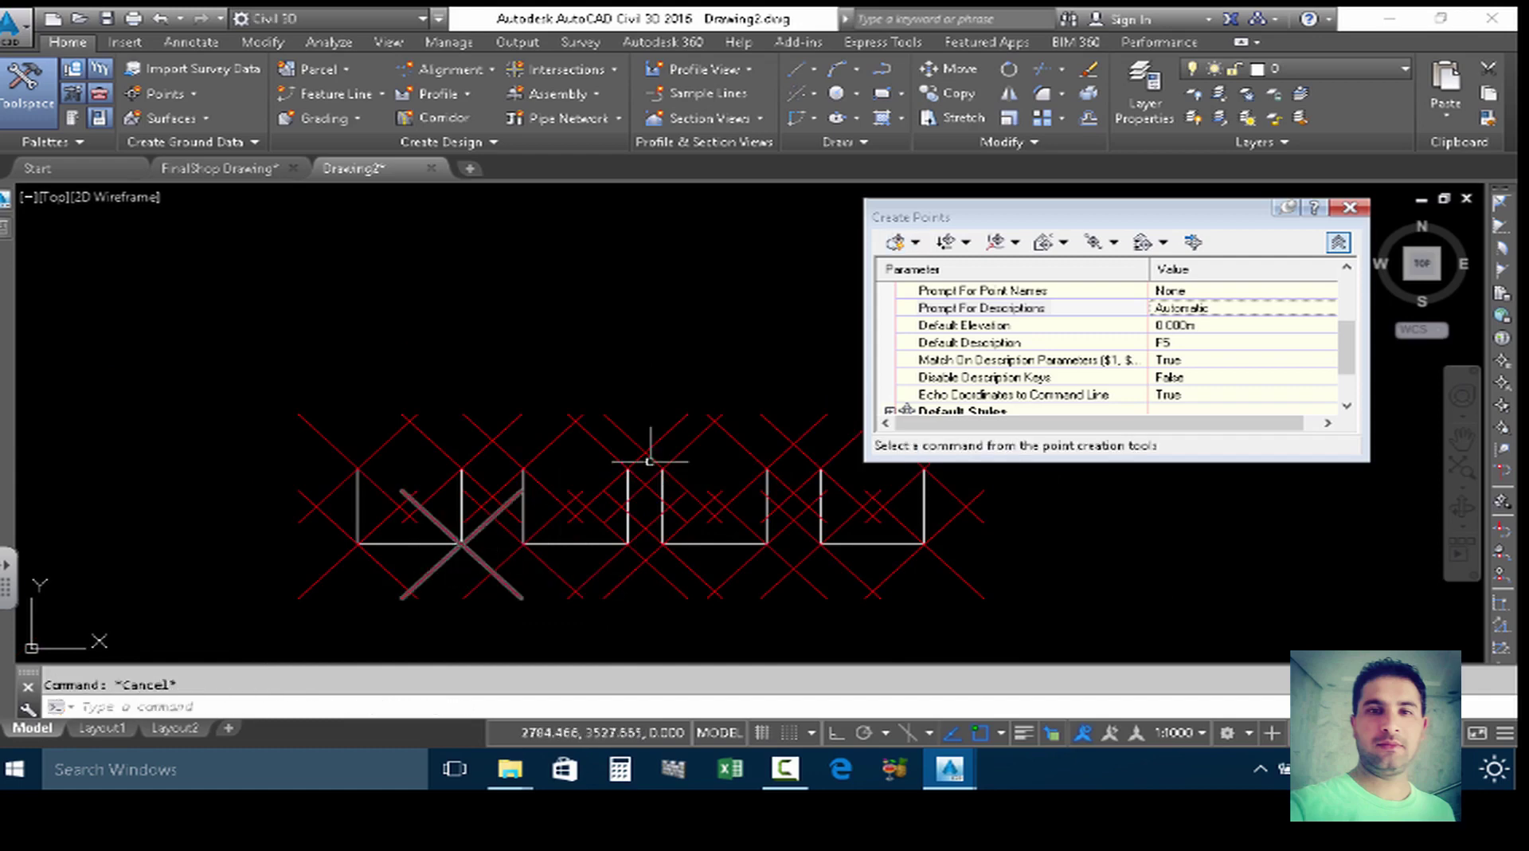
Close Create Points, set the annotation scale to 1:100, and regenerate the drawing.
{"action": "left_click", "coordinate": [1348, 211]}
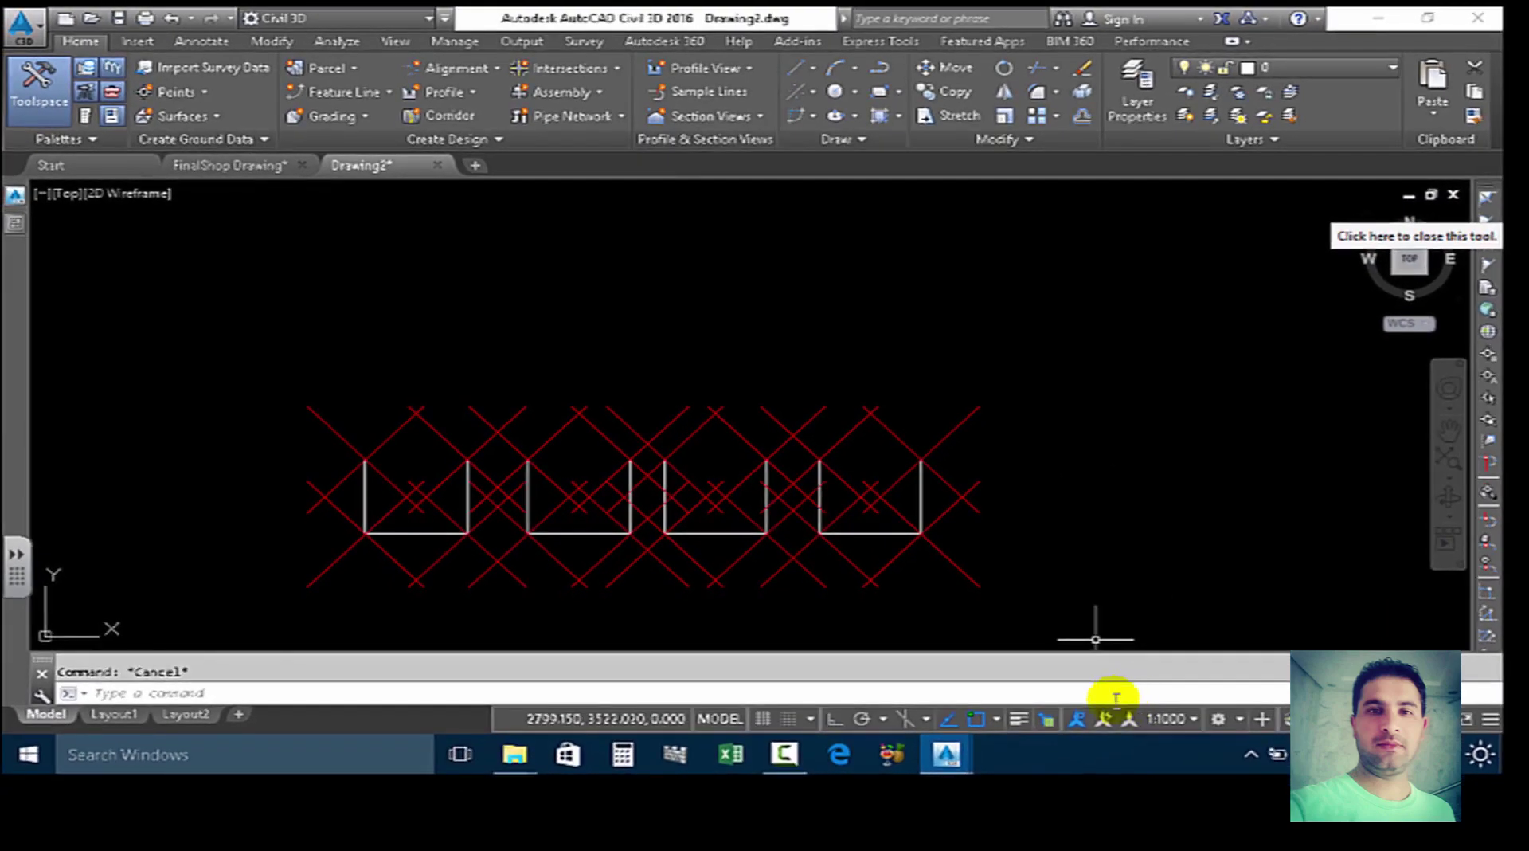
{"action": "left_click", "coordinate": [1192, 721]}
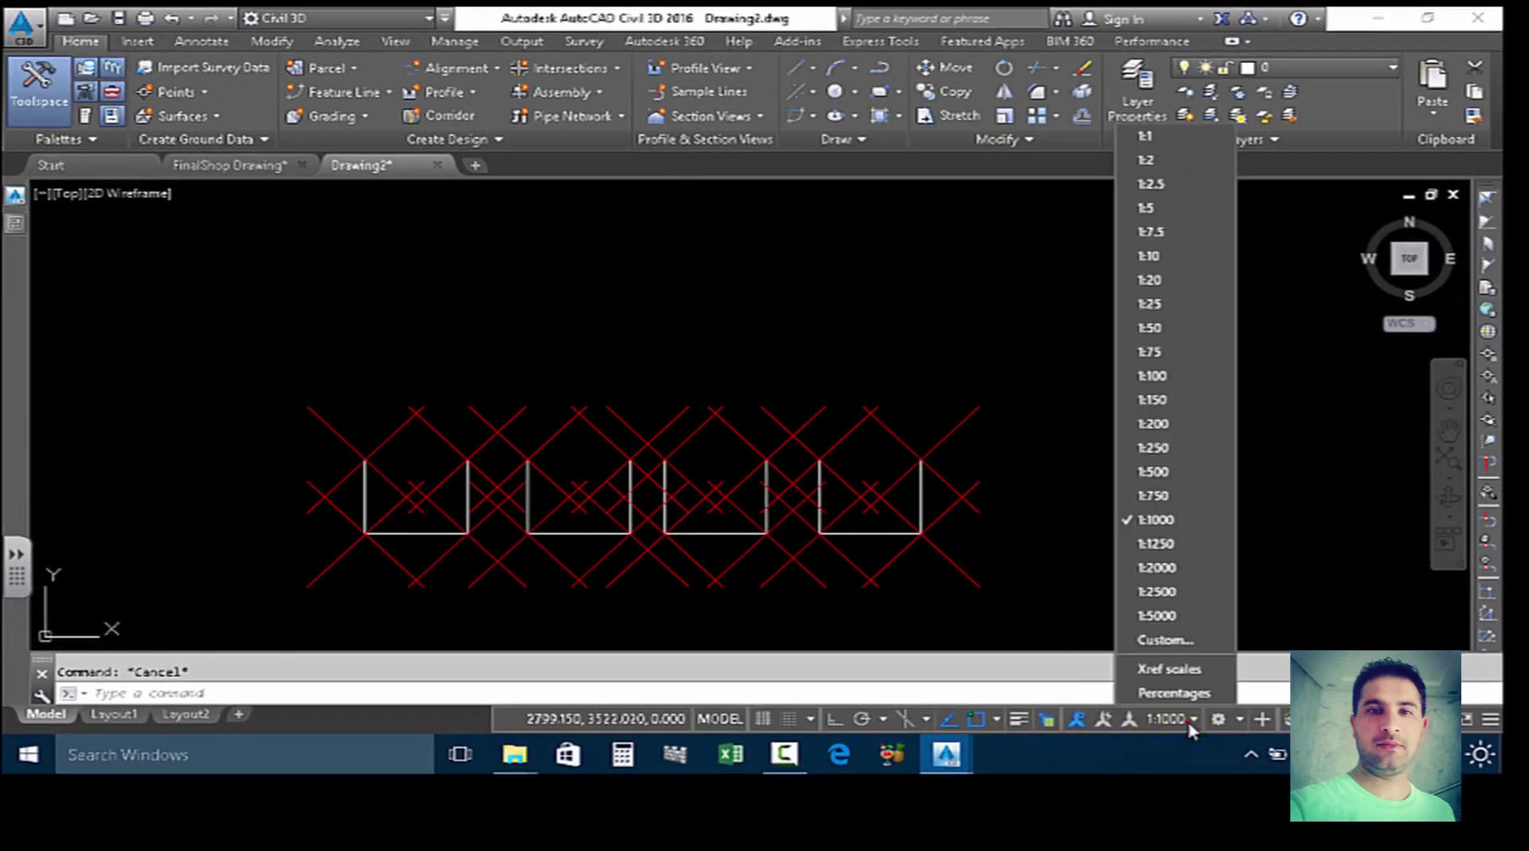
{"action": "left_click", "coordinate": [1155, 376]}
{"action": "scroll", "coordinate": [266, 452], "scroll_direction": "up", "scroll_amount": 5}
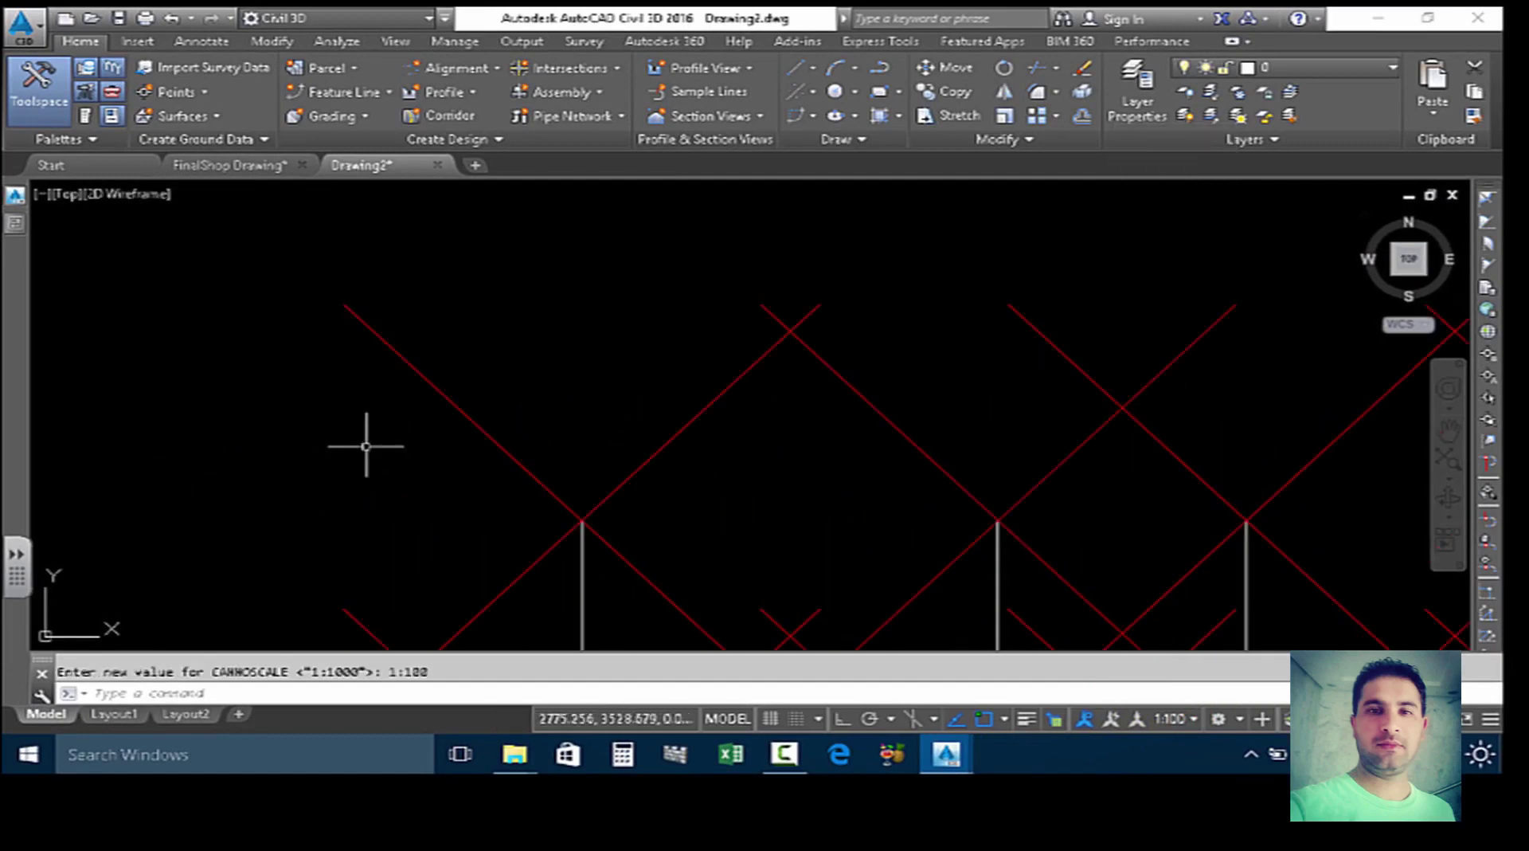
{"action": "scroll", "coordinate": [410, 476], "scroll_direction": "down", "scroll_amount": 2}
{"action": "key", "text": "Return"}
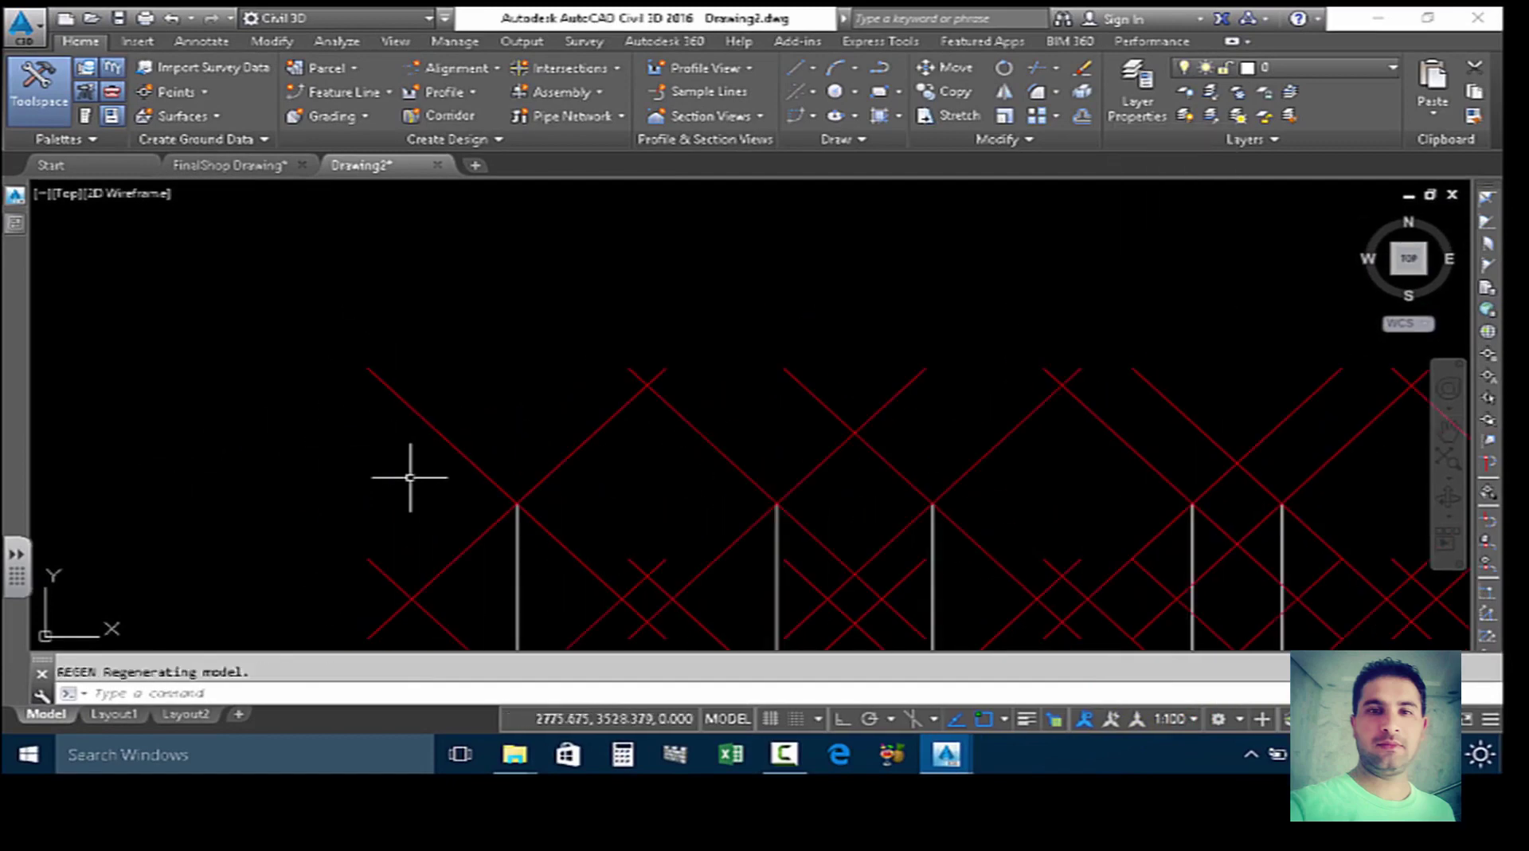
{"action": "scroll", "coordinate": [422, 458], "scroll_direction": "down", "scroll_amount": 2}
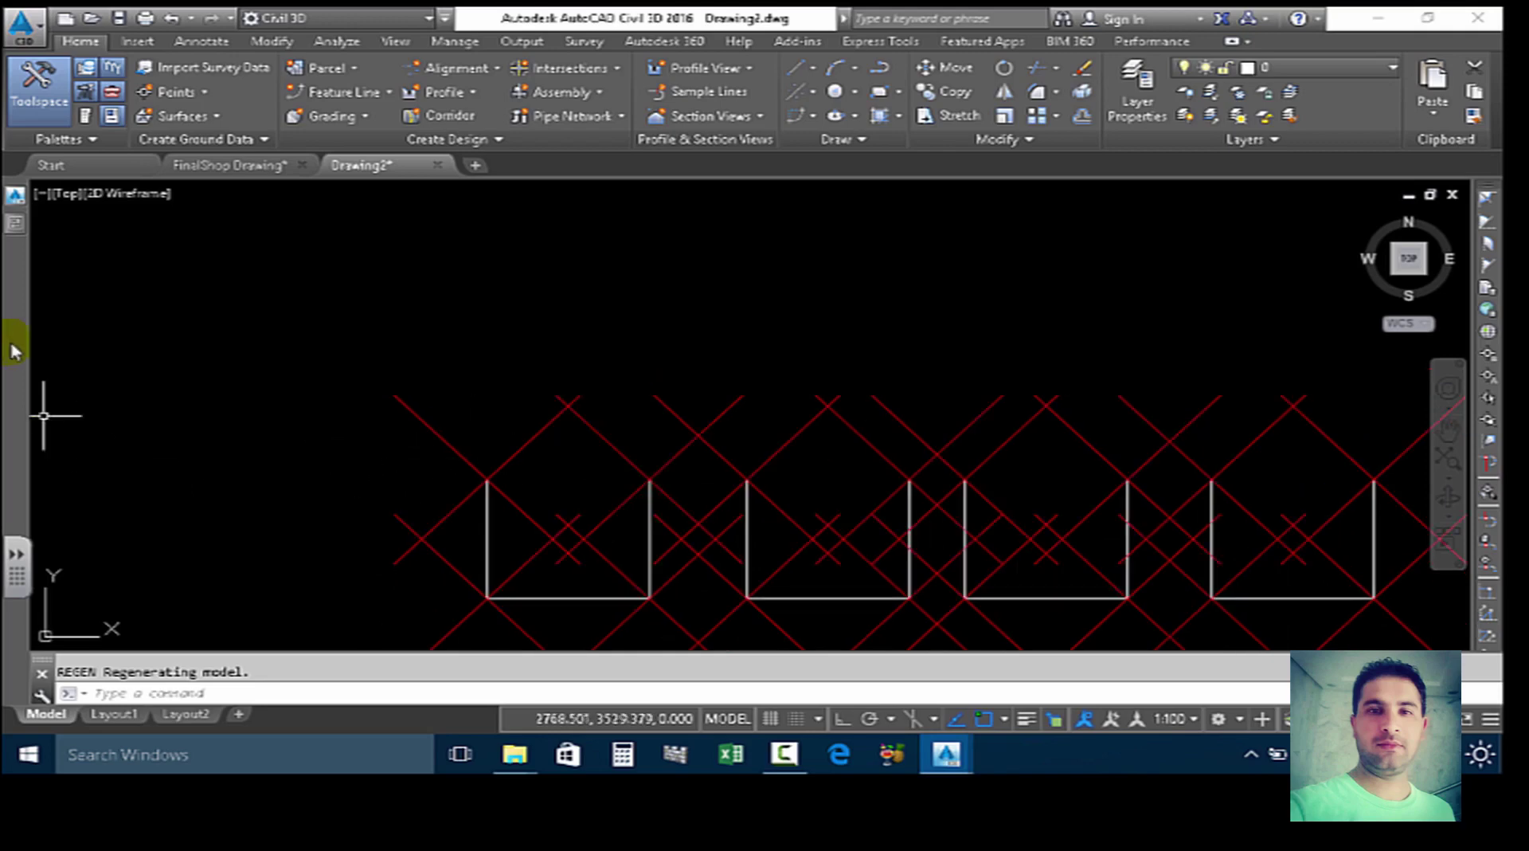
Centre the footings in view and show the Points collection in the Prospector.
{"action": "left_click", "coordinate": [10, 231]}
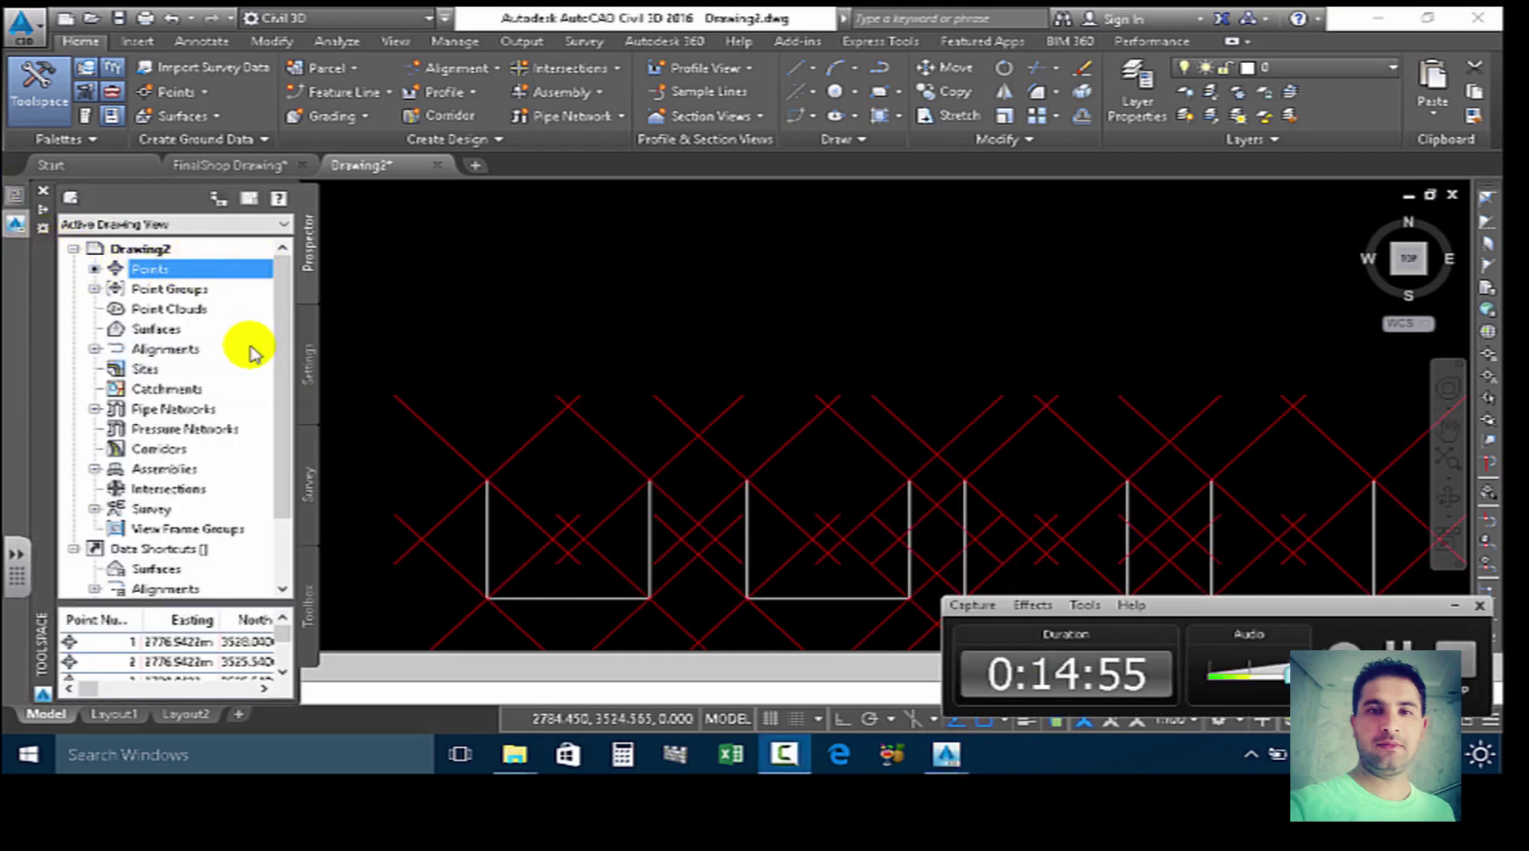
{"action": "scroll", "coordinate": [437, 358], "scroll_direction": "down", "scroll_amount": 3}
{"action": "scroll", "coordinate": [495, 358], "scroll_direction": "down", "scroll_amount": 3}
{"action": "scroll", "coordinate": [410, 403], "scroll_direction": "up", "scroll_amount": 2}
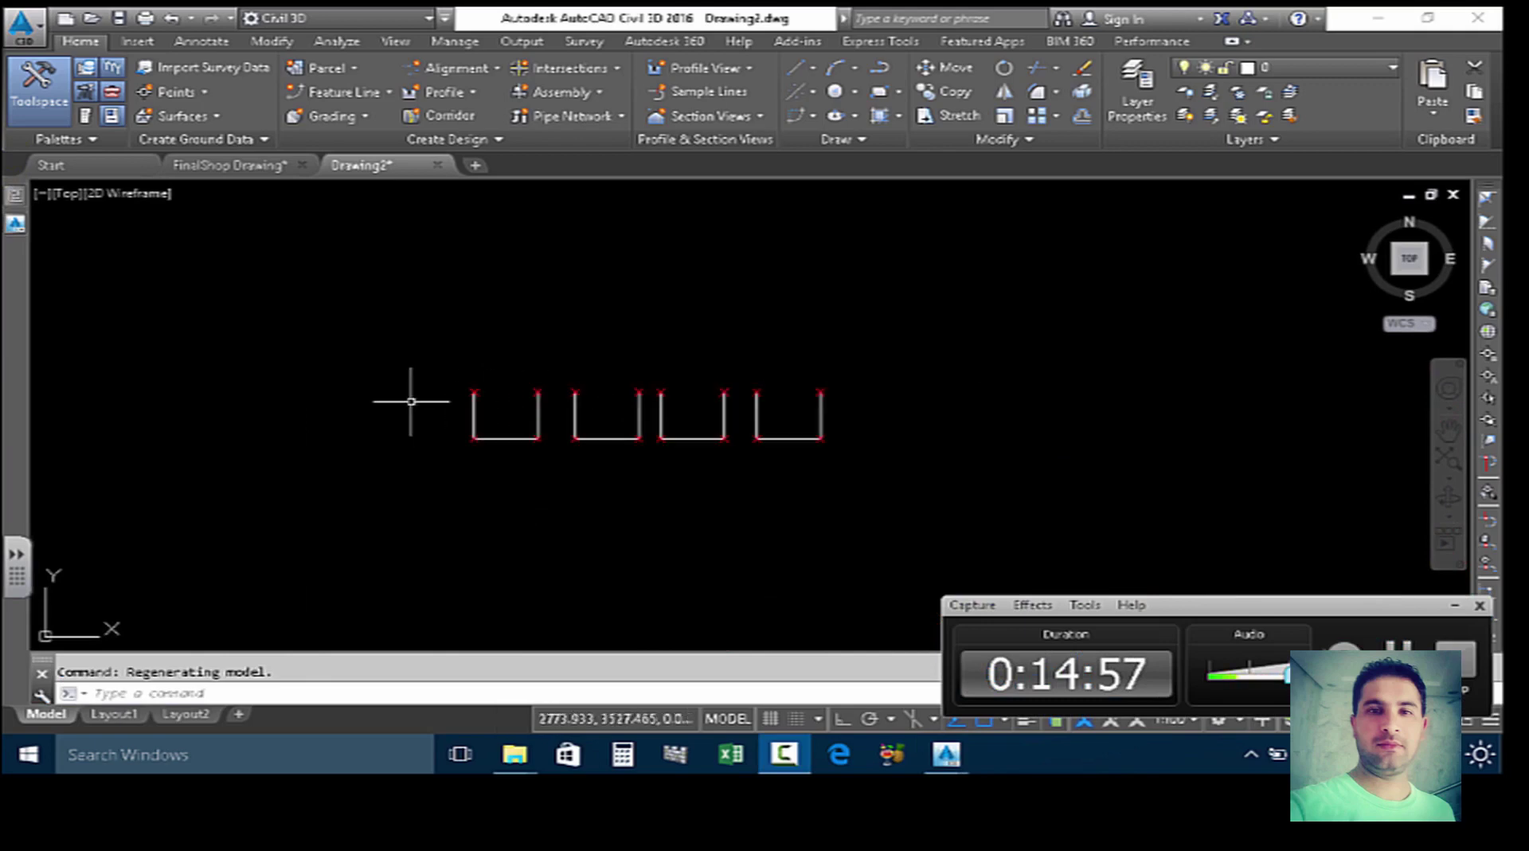
{"action": "scroll", "coordinate": [586, 388], "scroll_direction": "up", "scroll_amount": 4}
{"action": "middle_click_drag", "start_coordinate": [575, 423], "coordinate": [481, 427]}
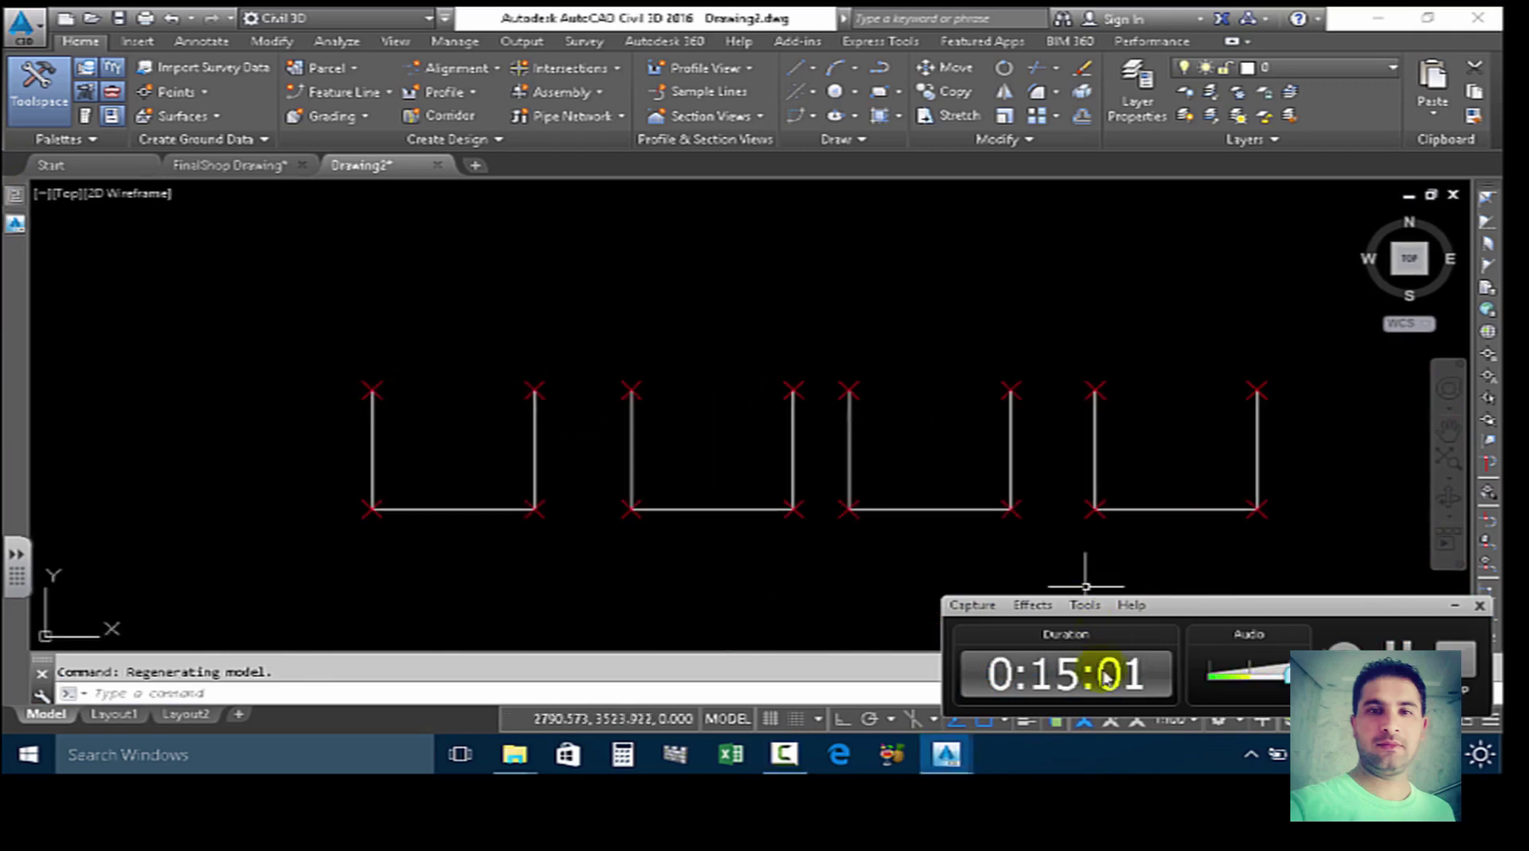
{"action": "left_click", "coordinate": [1453, 608]}
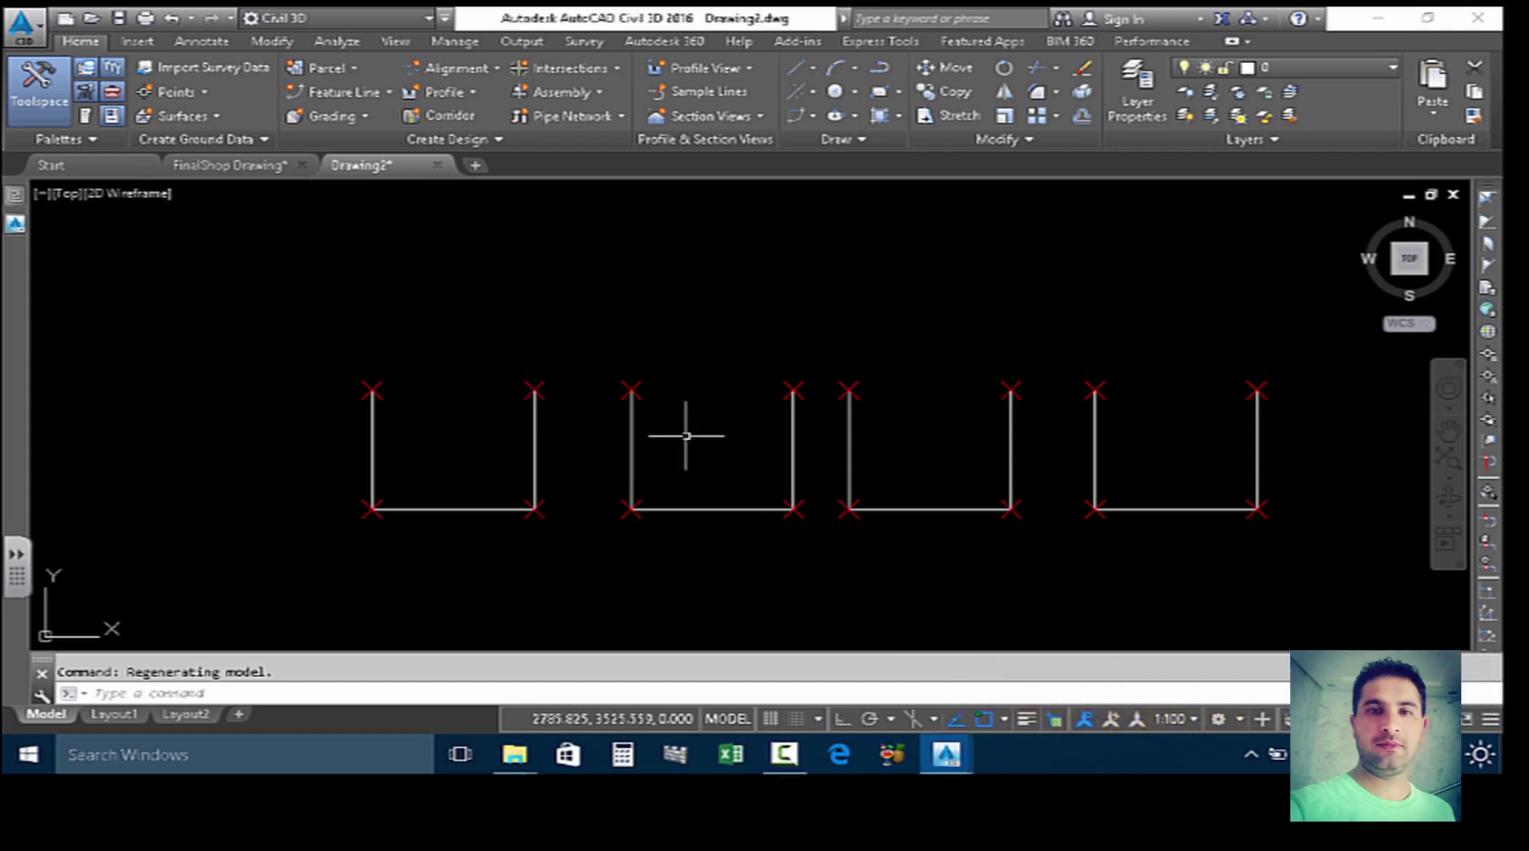
{"action": "left_click", "coordinate": [15, 227]}
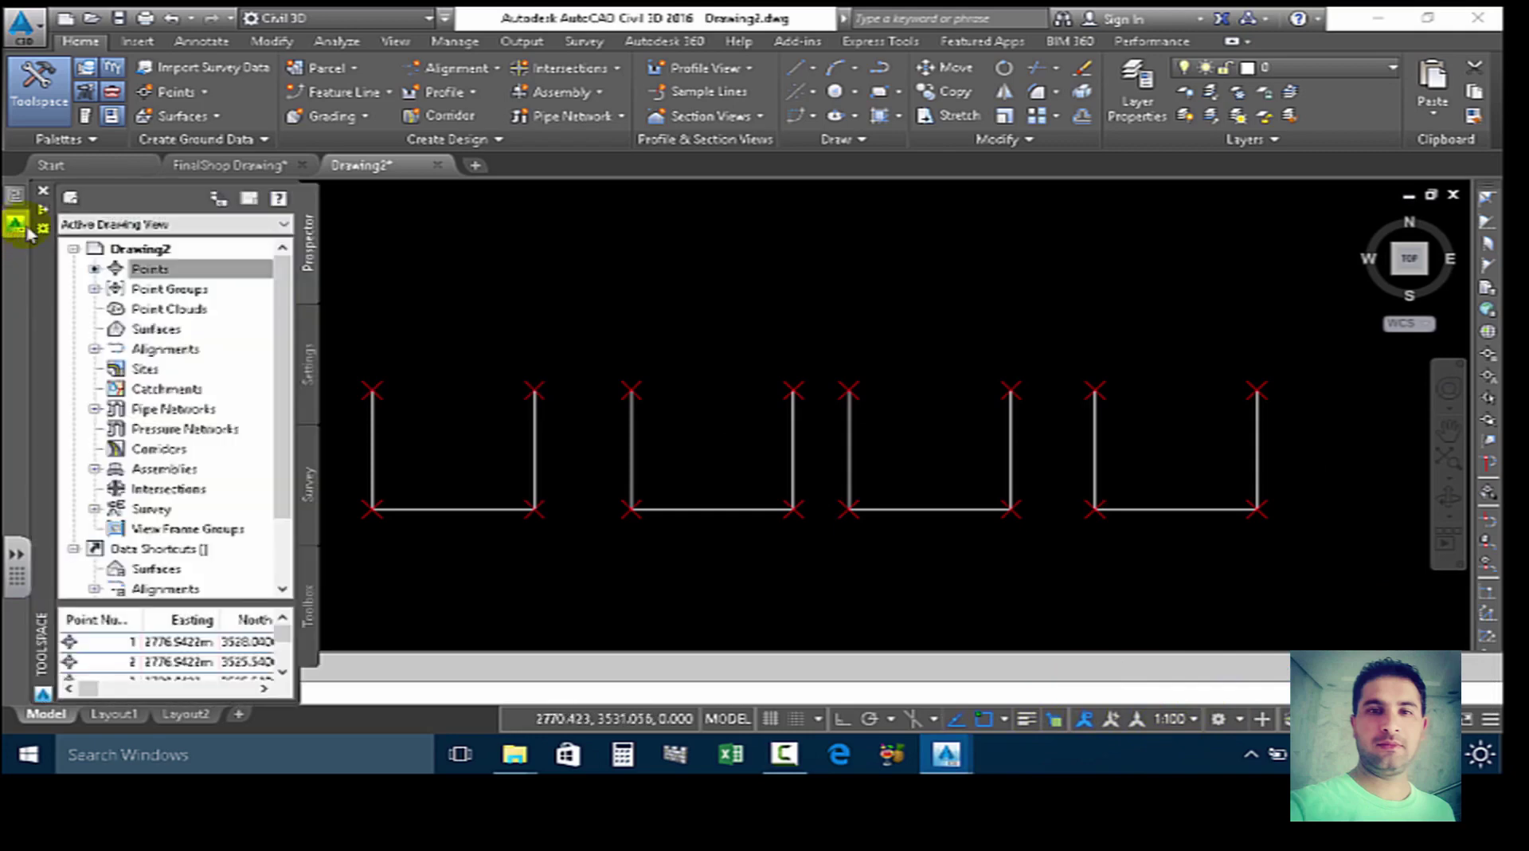
{"action": "left_click", "coordinate": [150, 270]}
Make the Prospector point table taller and wider, and scroll through points 1–16.
{"action": "right_click", "coordinate": [152, 271]}
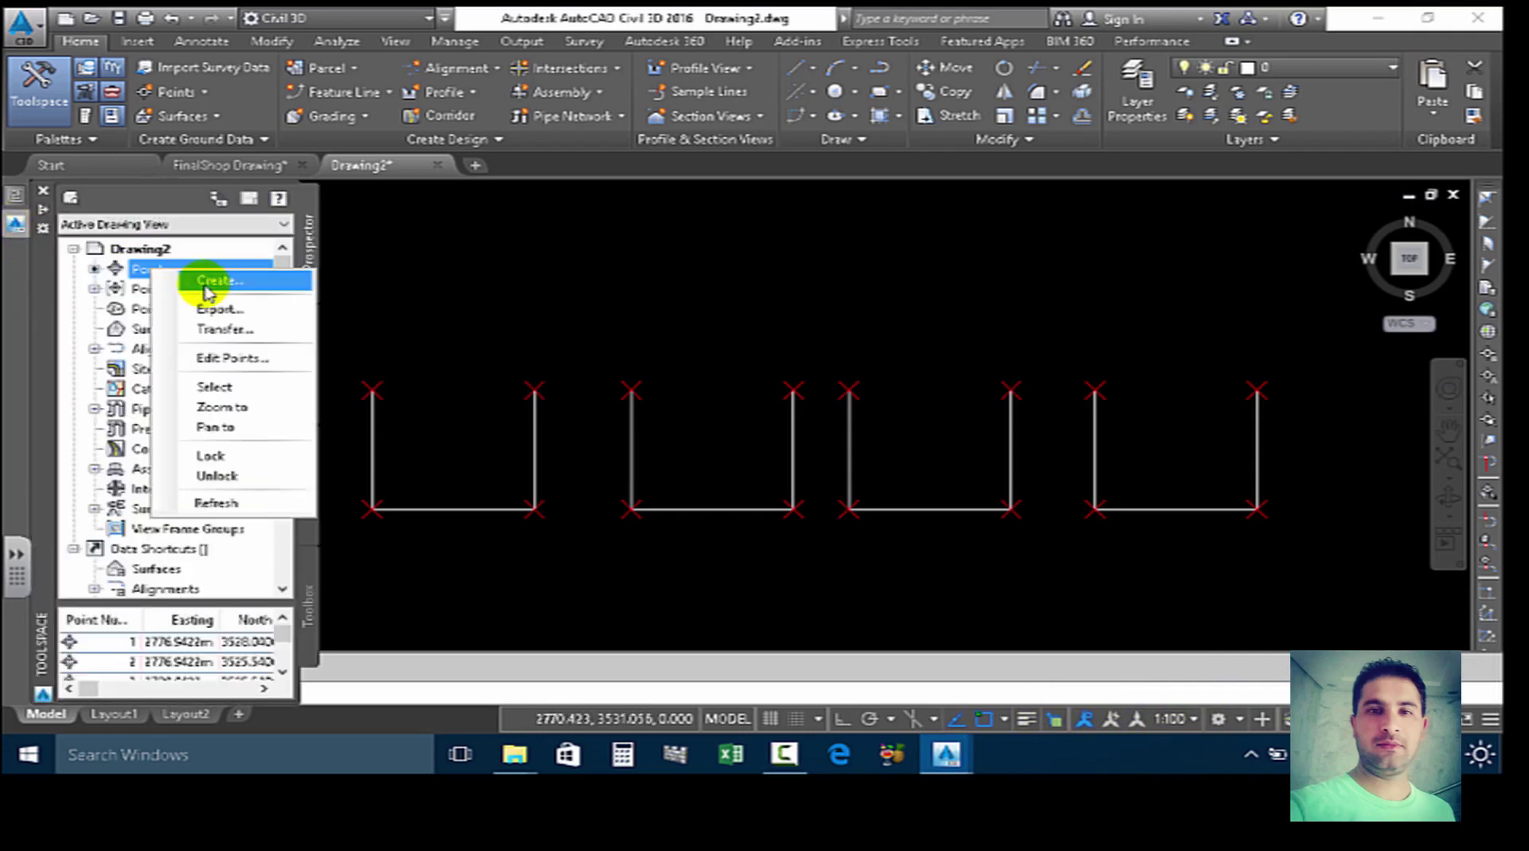
{"action": "left_click", "coordinate": [93, 273]}
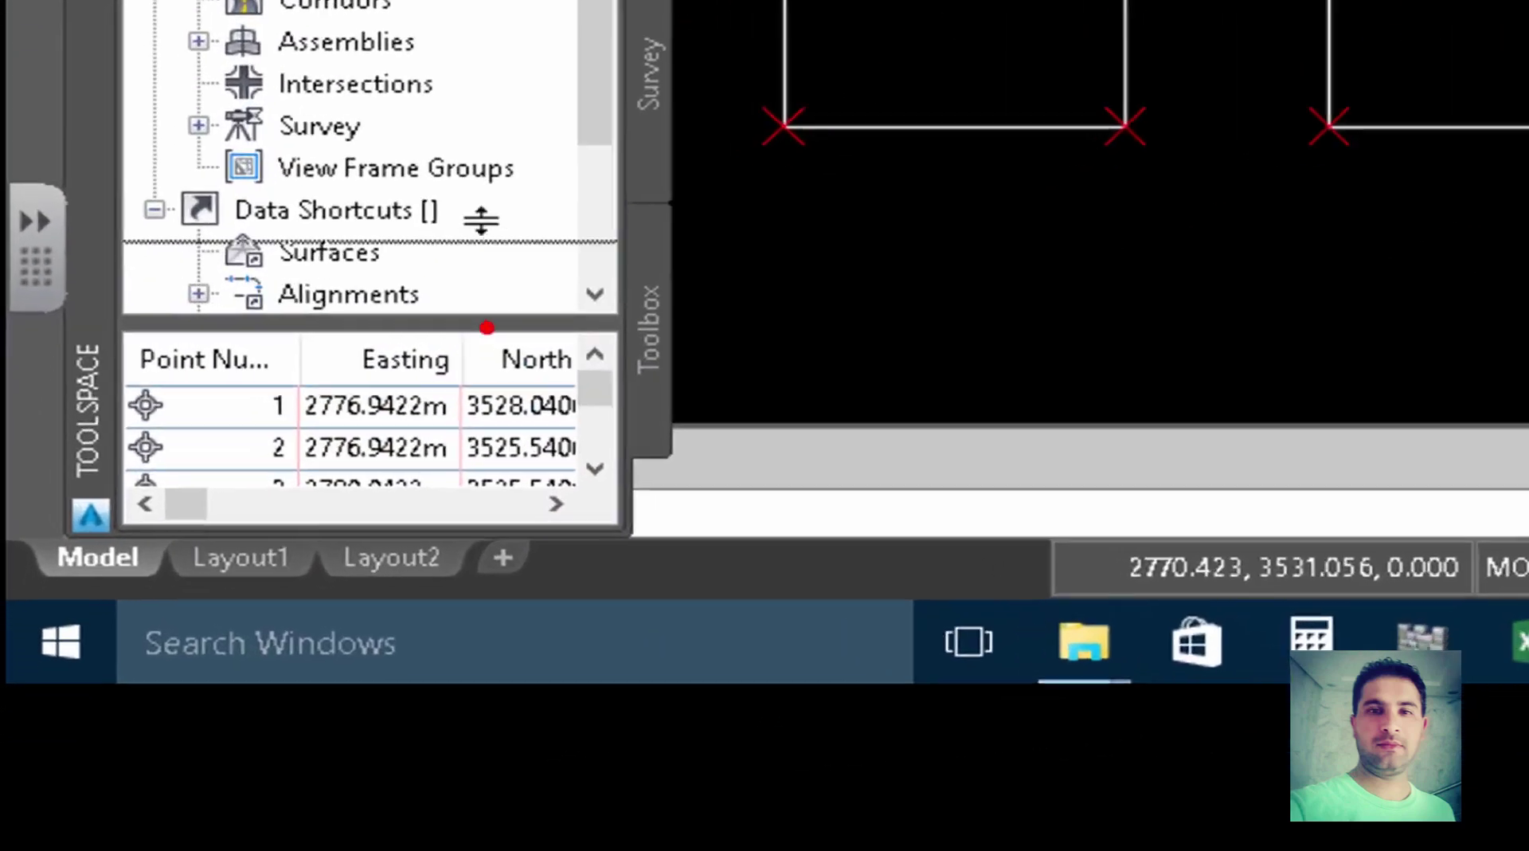
{"action": "left_click_drag", "start_coordinate": [231, 605], "coordinate": [231, 509]}
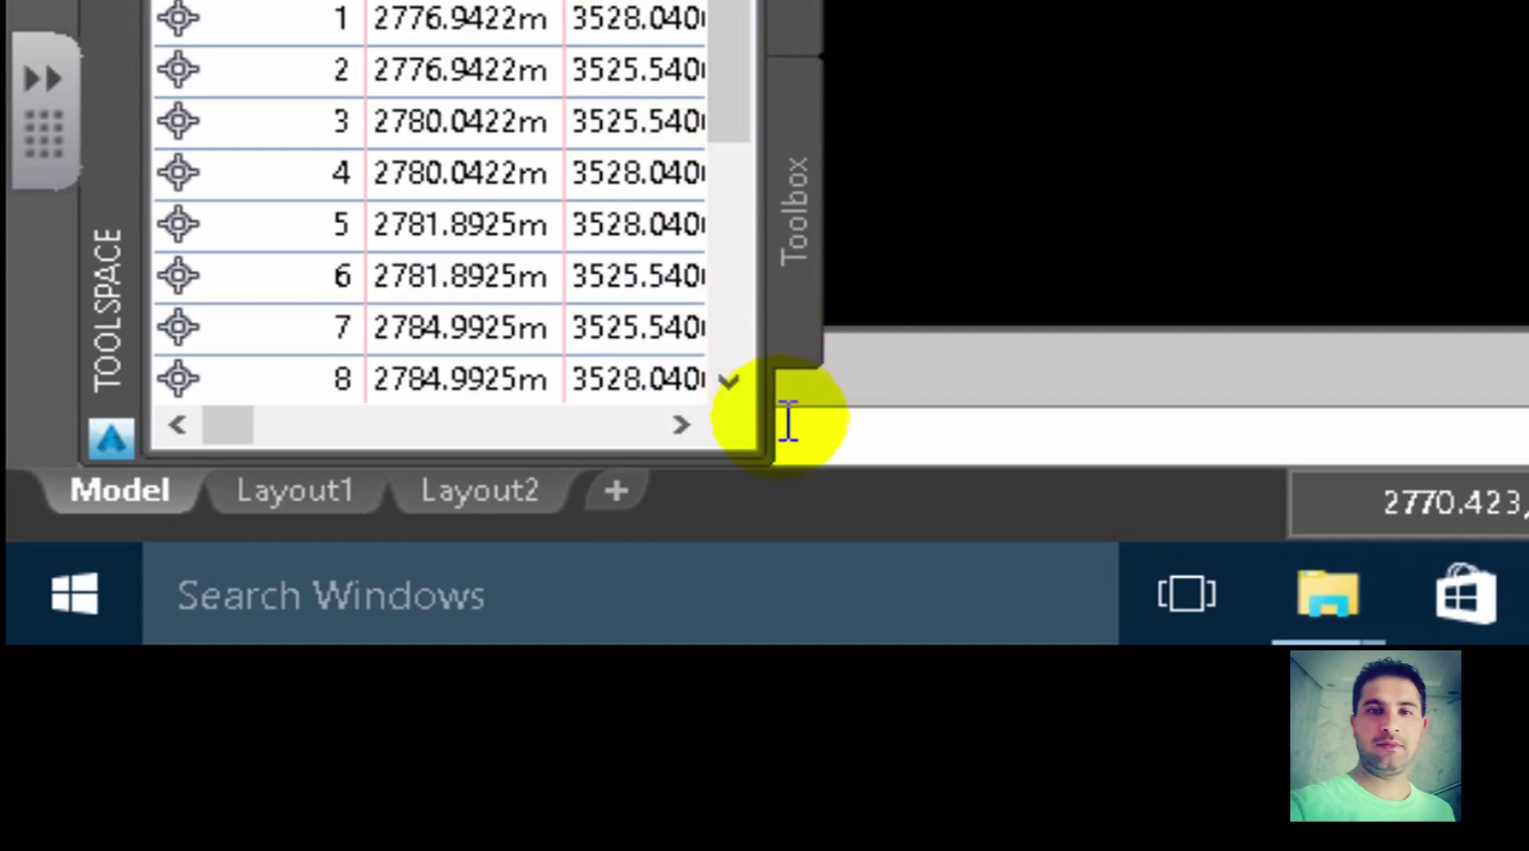
{"action": "left_click_drag", "start_coordinate": [770, 415], "coordinate": [1331, 413]}
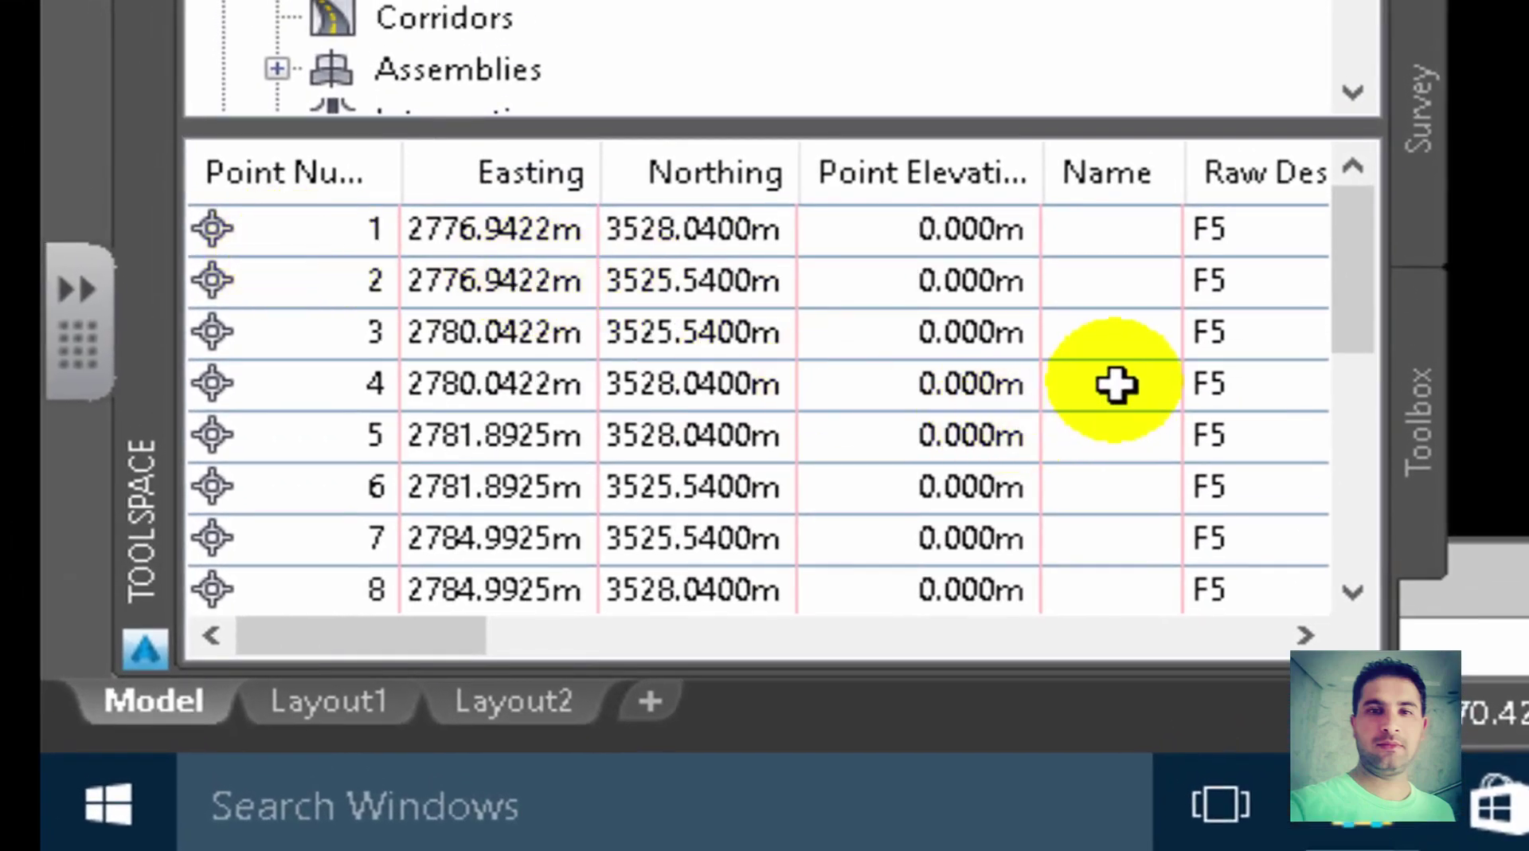
{"action": "scroll", "coordinate": [1201, 331], "scroll_direction": "down", "scroll_amount": 1}
{"action": "scroll", "coordinate": [1204, 339], "scroll_direction": "down", "scroll_amount": 2}
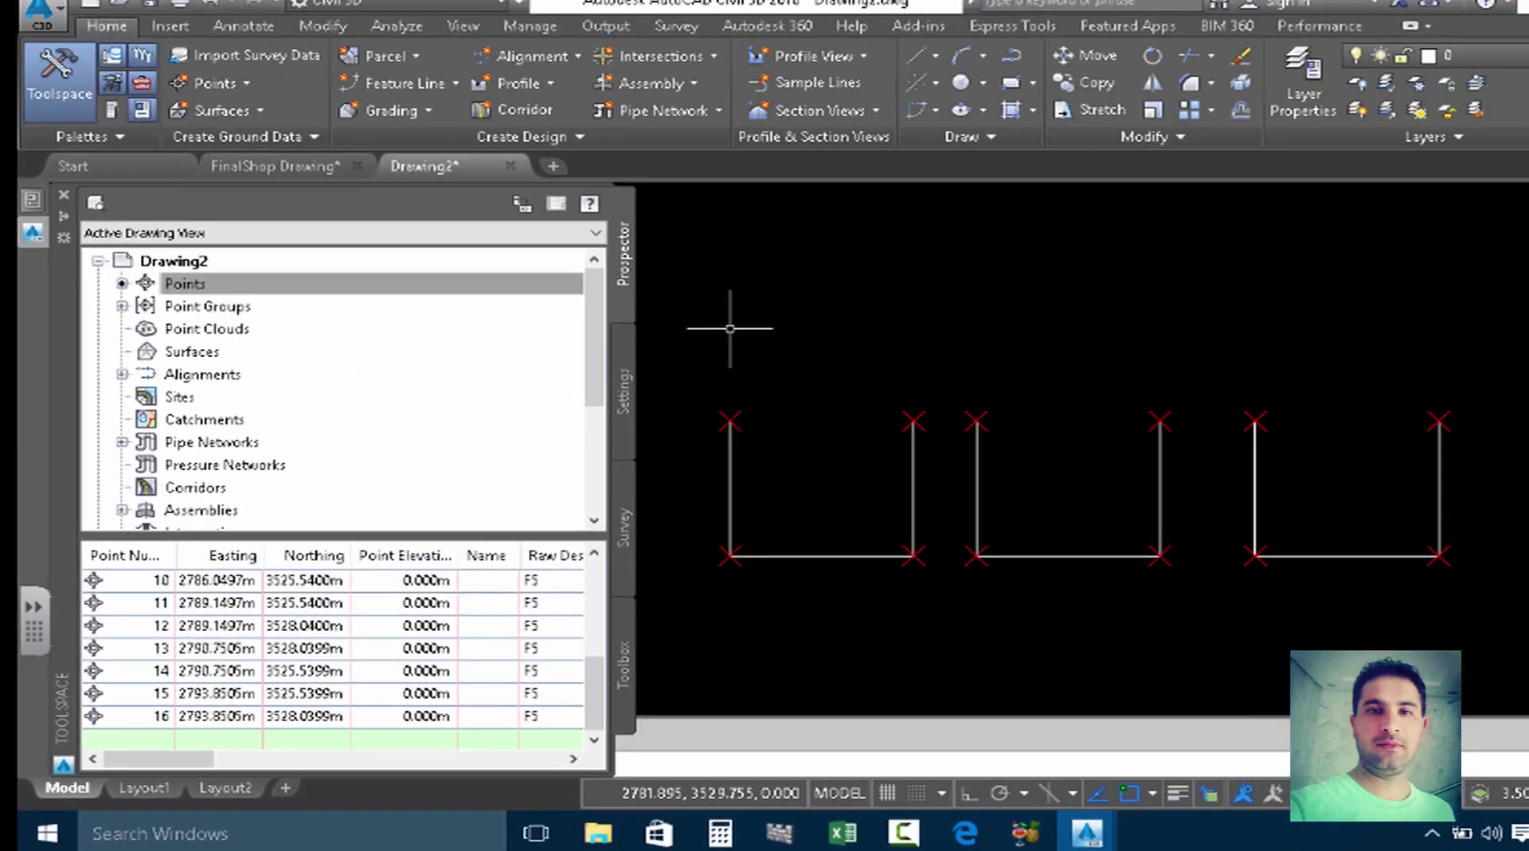
{"action": "scroll", "coordinate": [408, 413], "scroll_direction": "up", "scroll_amount": 5}
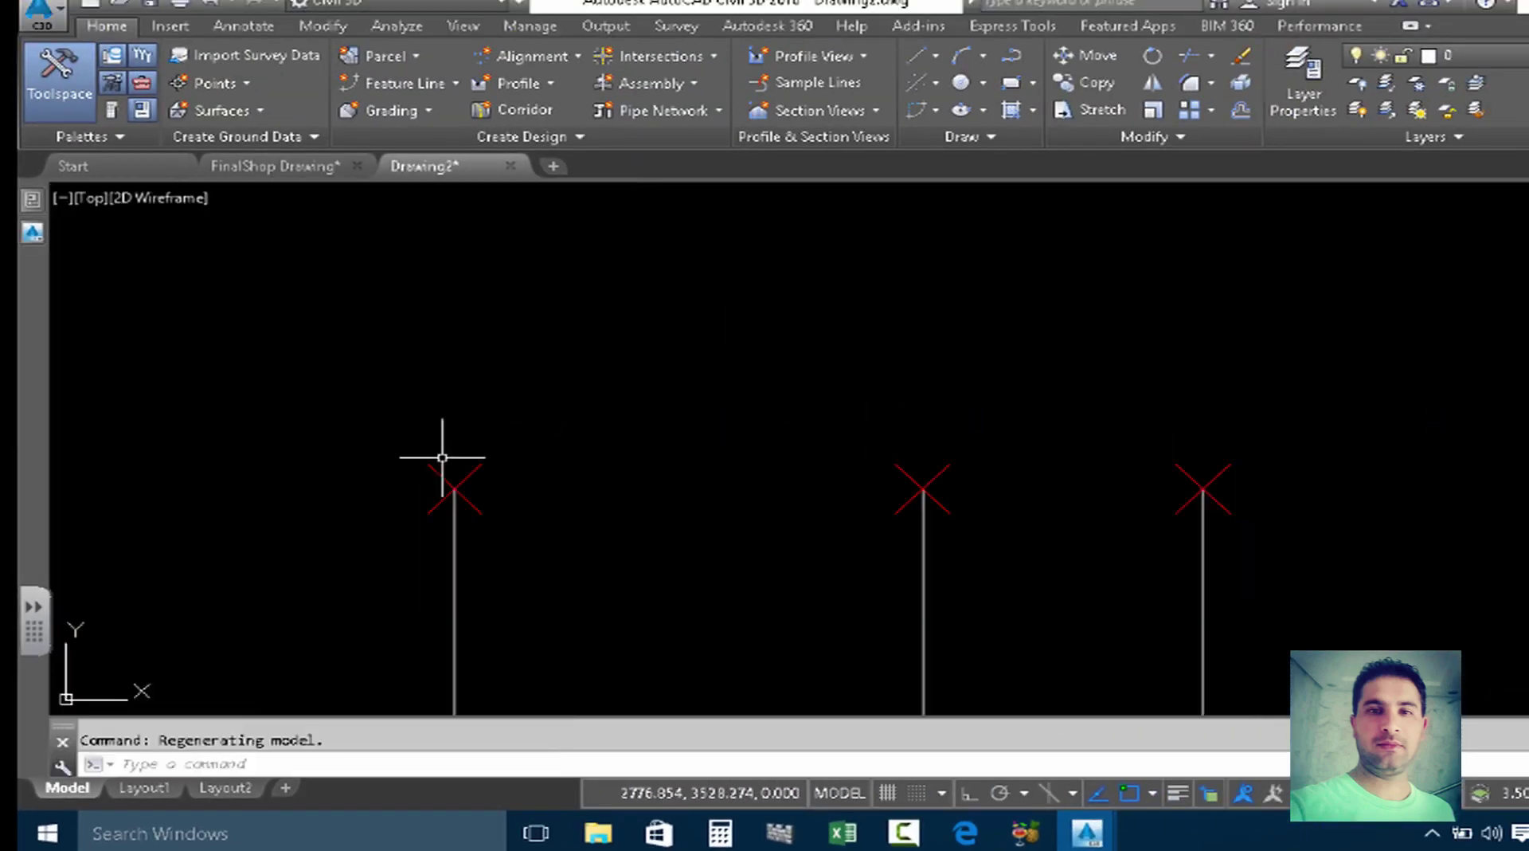
Give the point group point style <none> and label style Point Number Only, then apply.
{"action": "left_click", "coordinate": [473, 470]}
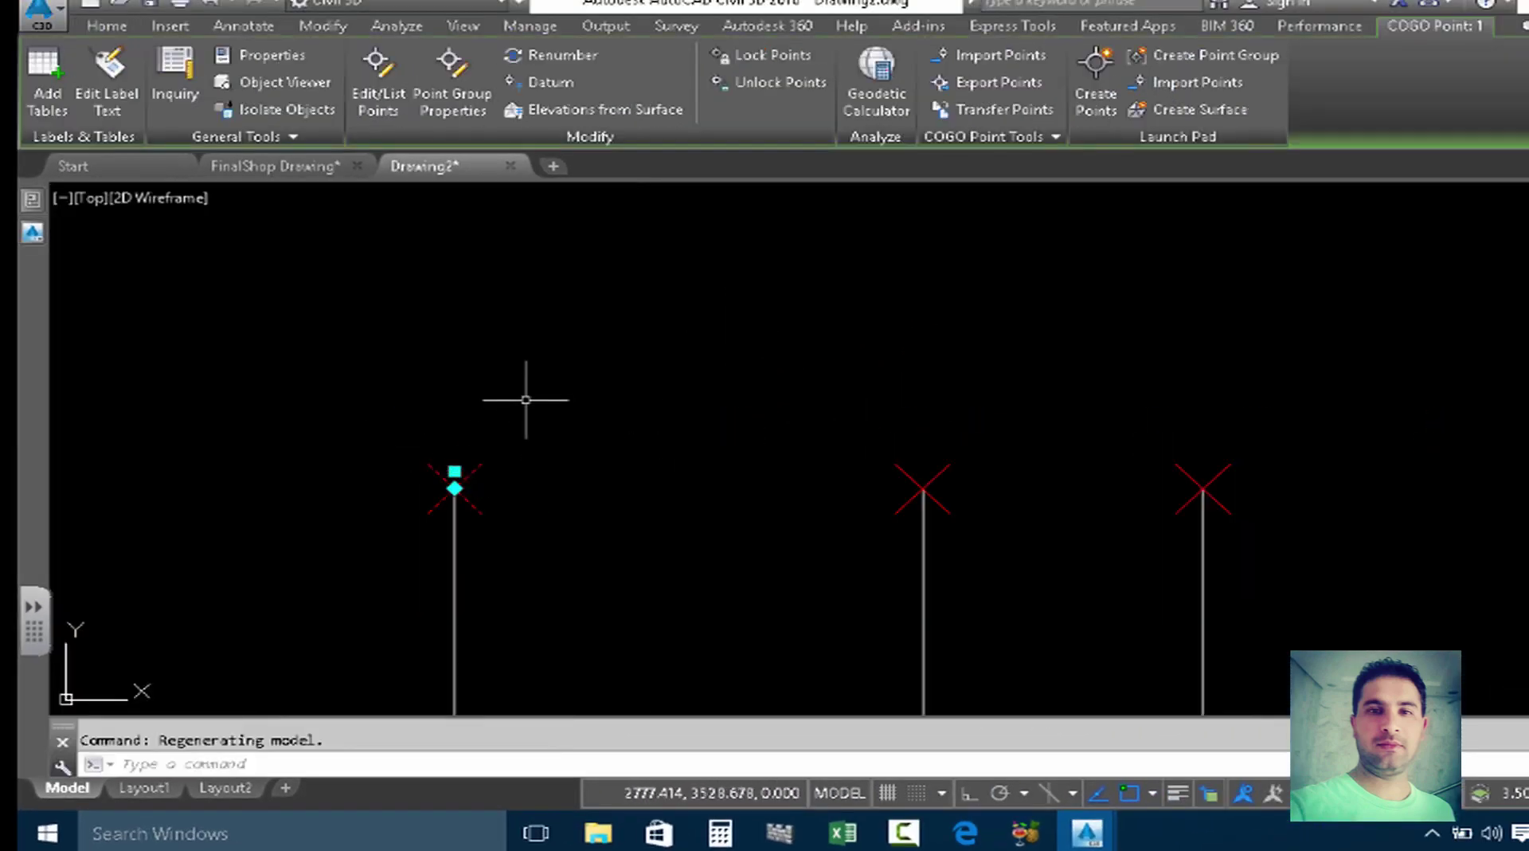
{"action": "left_click", "coordinate": [269, 56]}
{"action": "right_click", "coordinate": [511, 320]}
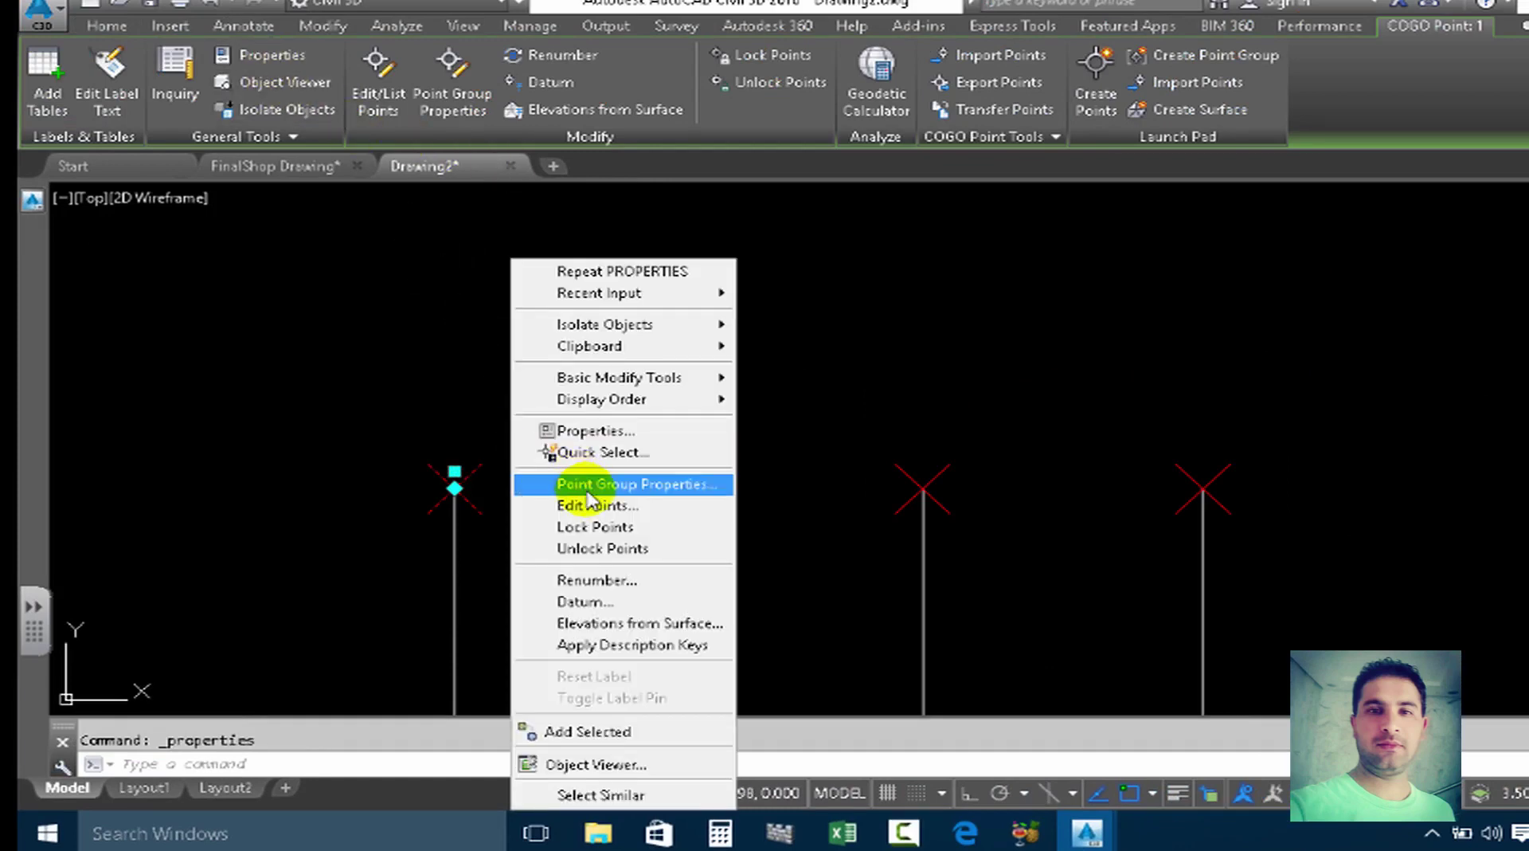
{"action": "left_click", "coordinate": [648, 492]}
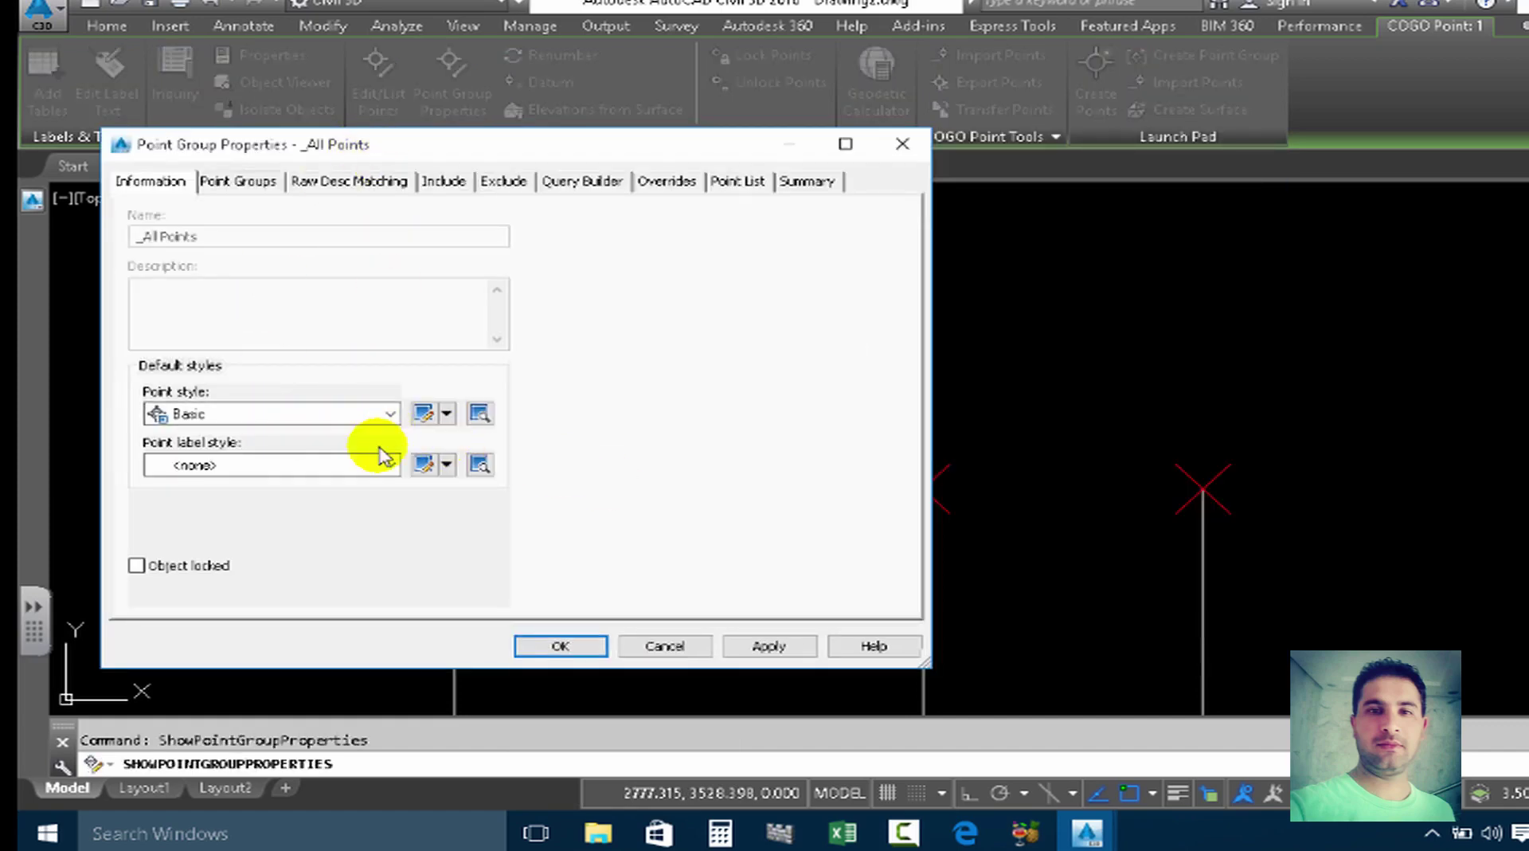
{"action": "left_click", "coordinate": [391, 414]}
{"action": "scroll", "coordinate": [239, 509], "scroll_direction": "up", "scroll_amount": 1}
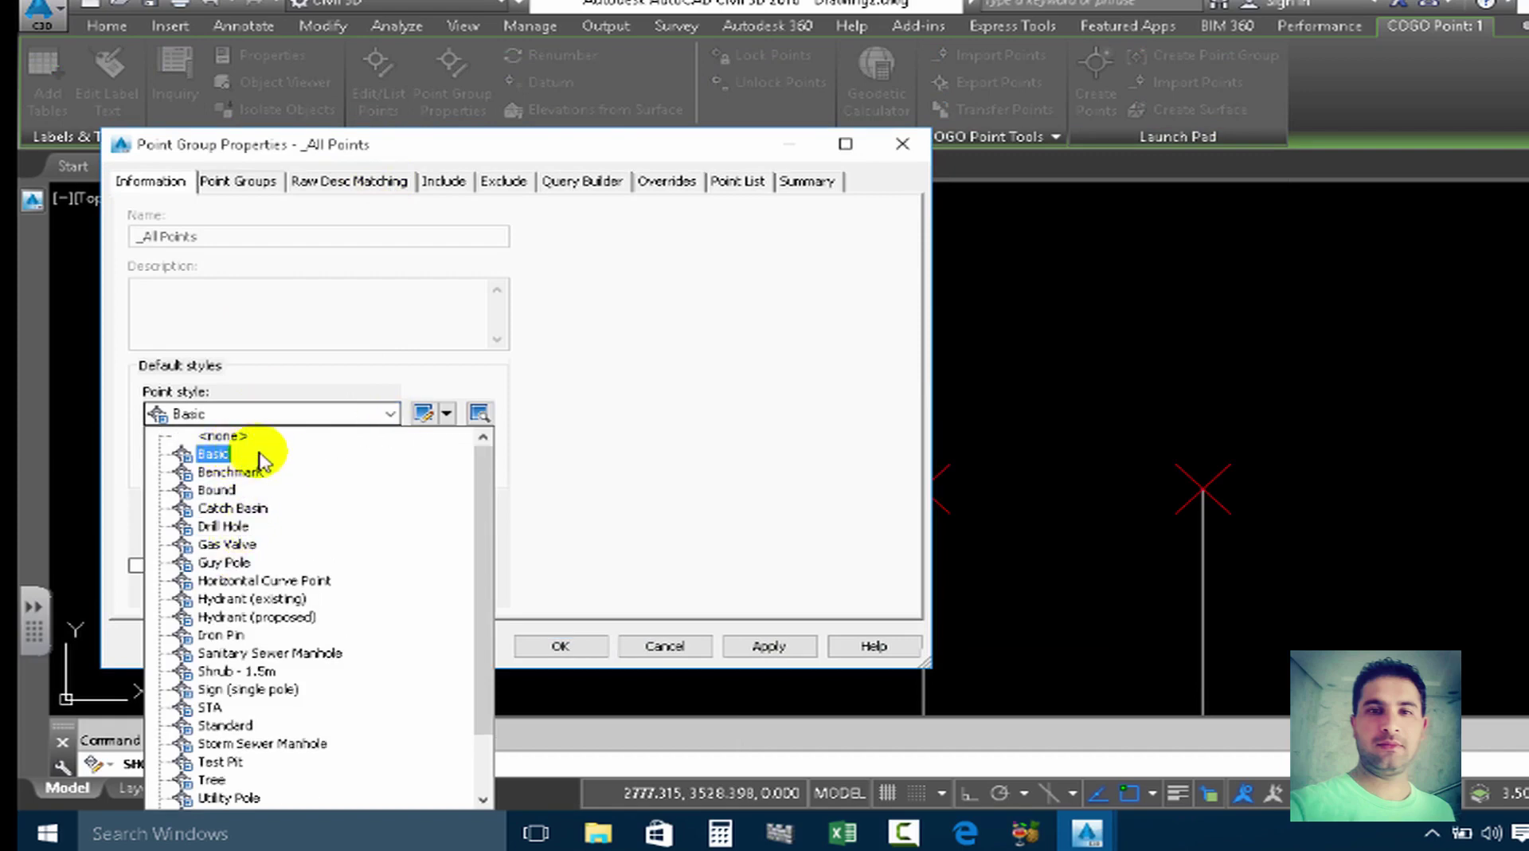
{"action": "key", "text": "Down"}
{"action": "key", "text": "Down"}
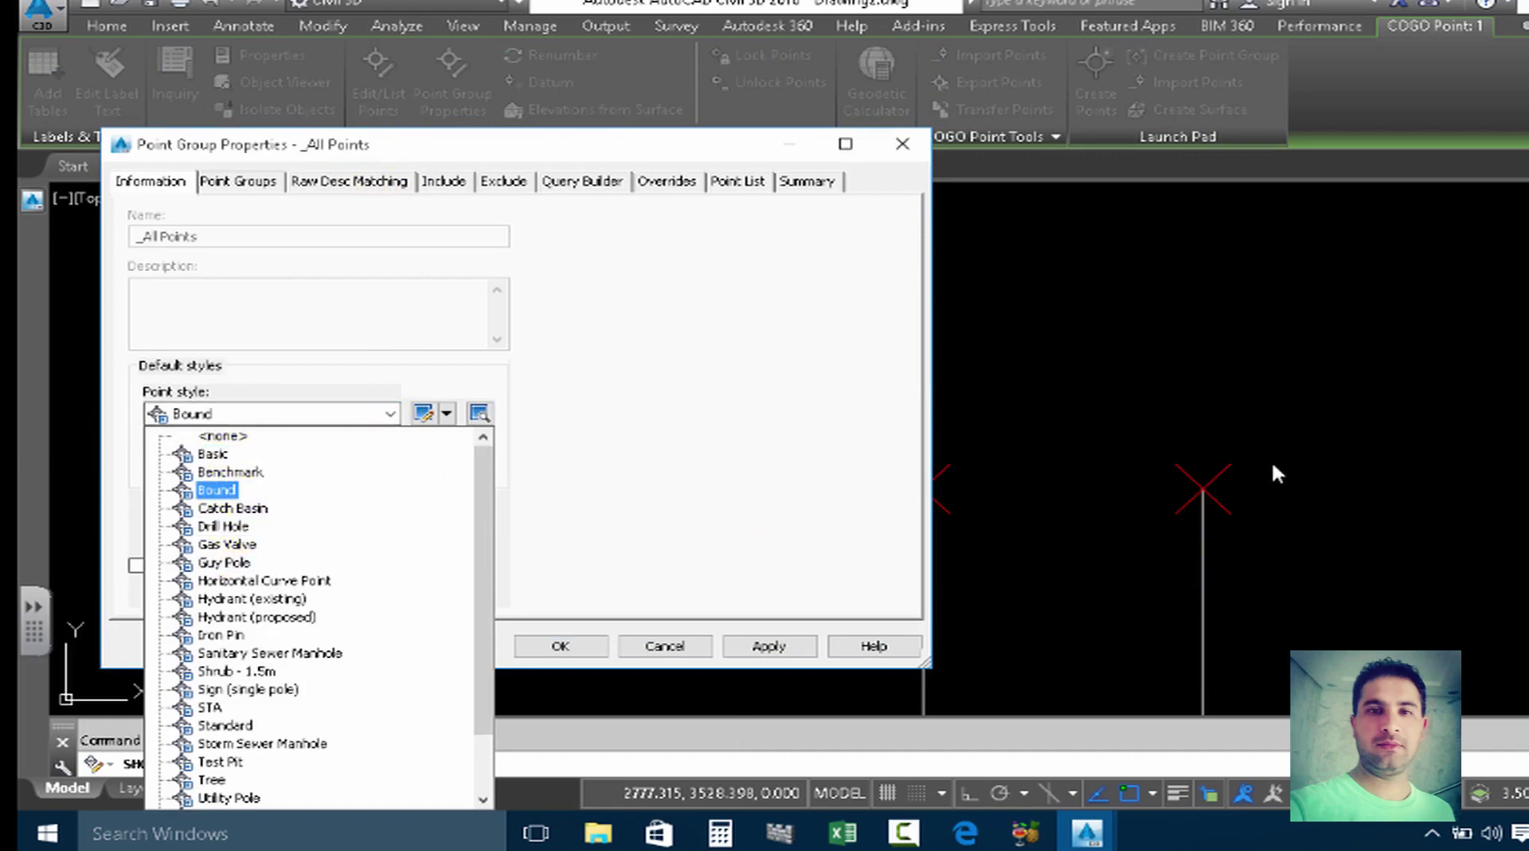
{"action": "left_click", "coordinate": [219, 435]}
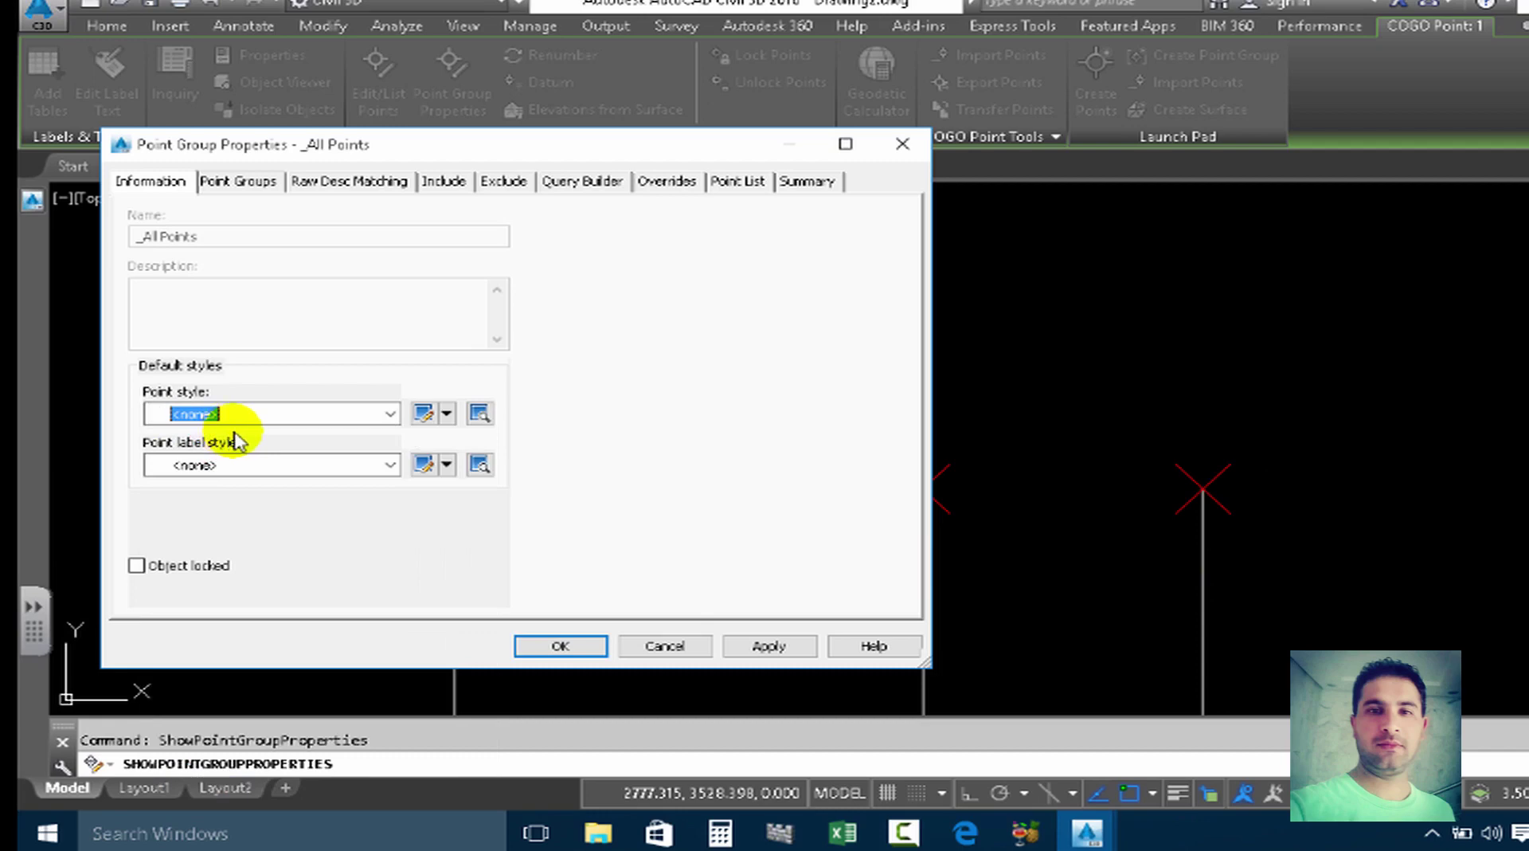
{"action": "left_click", "coordinate": [388, 465]}
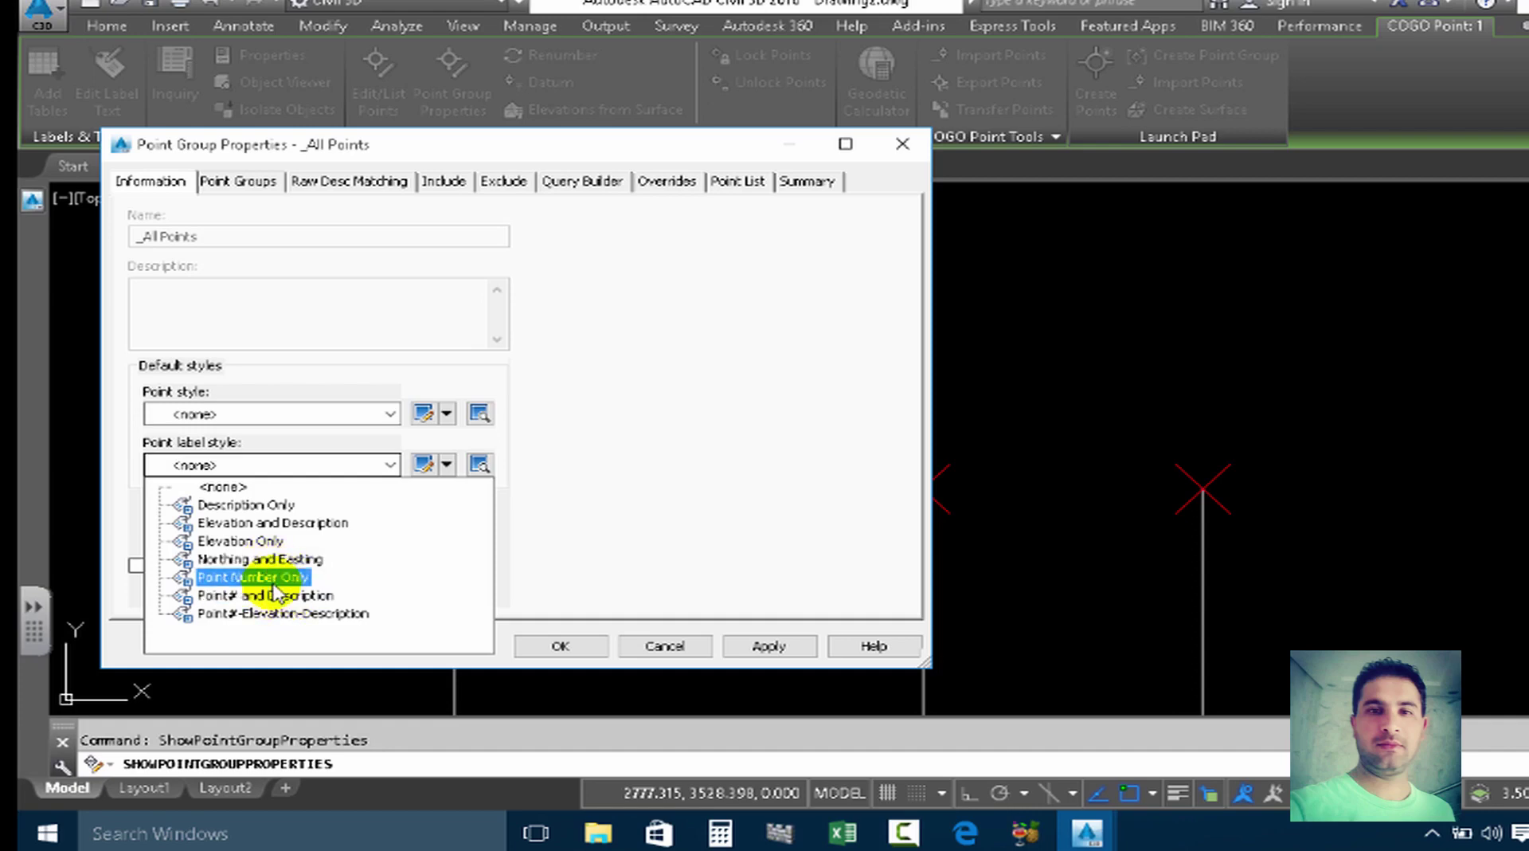
{"action": "left_click", "coordinate": [277, 585]}
{"action": "left_click", "coordinate": [763, 645]}
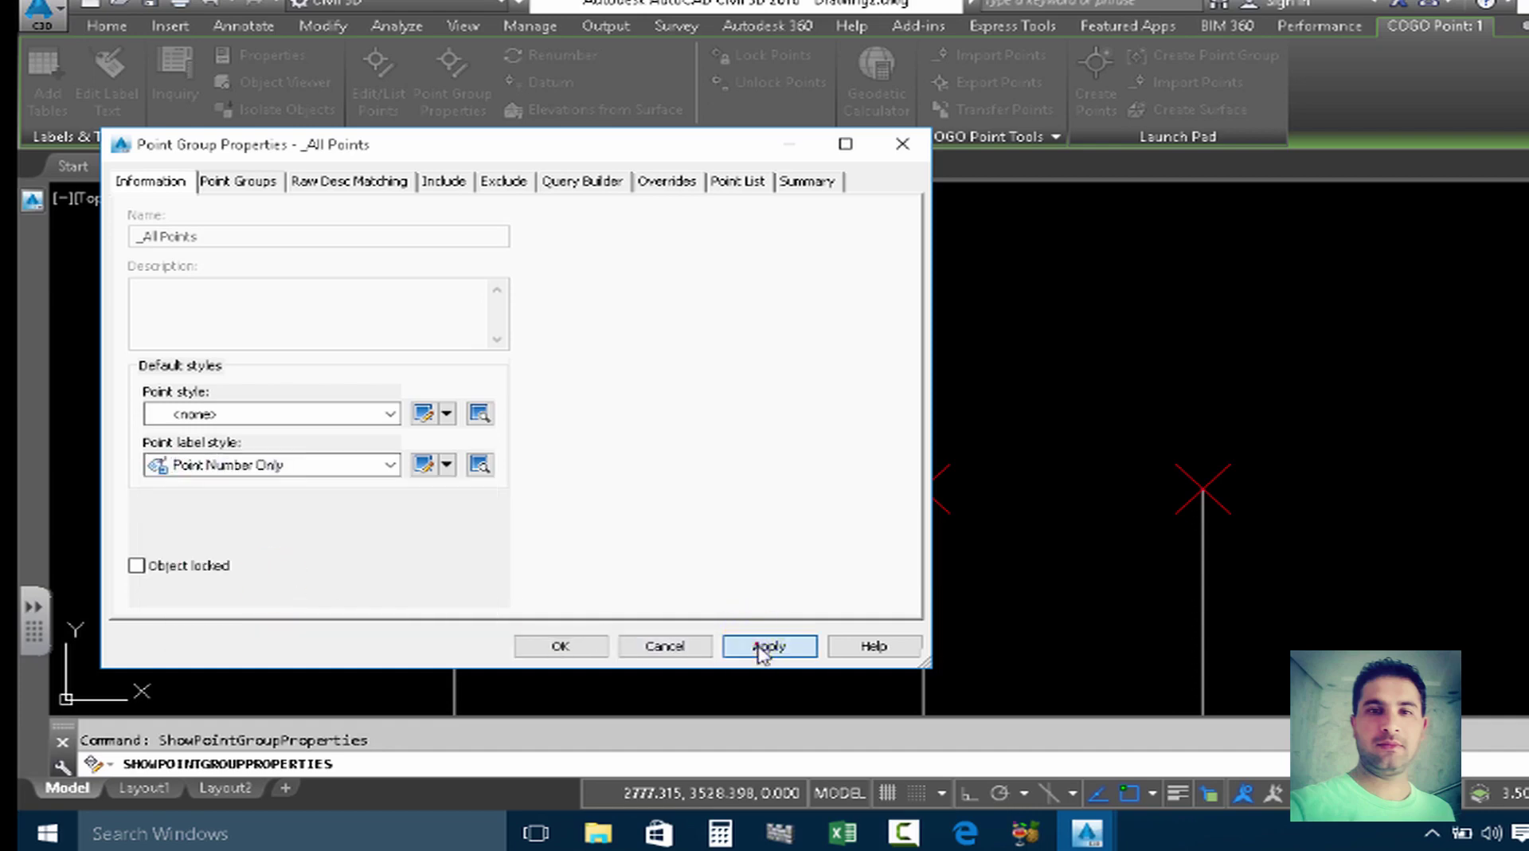
{"action": "left_click", "coordinate": [562, 646]}
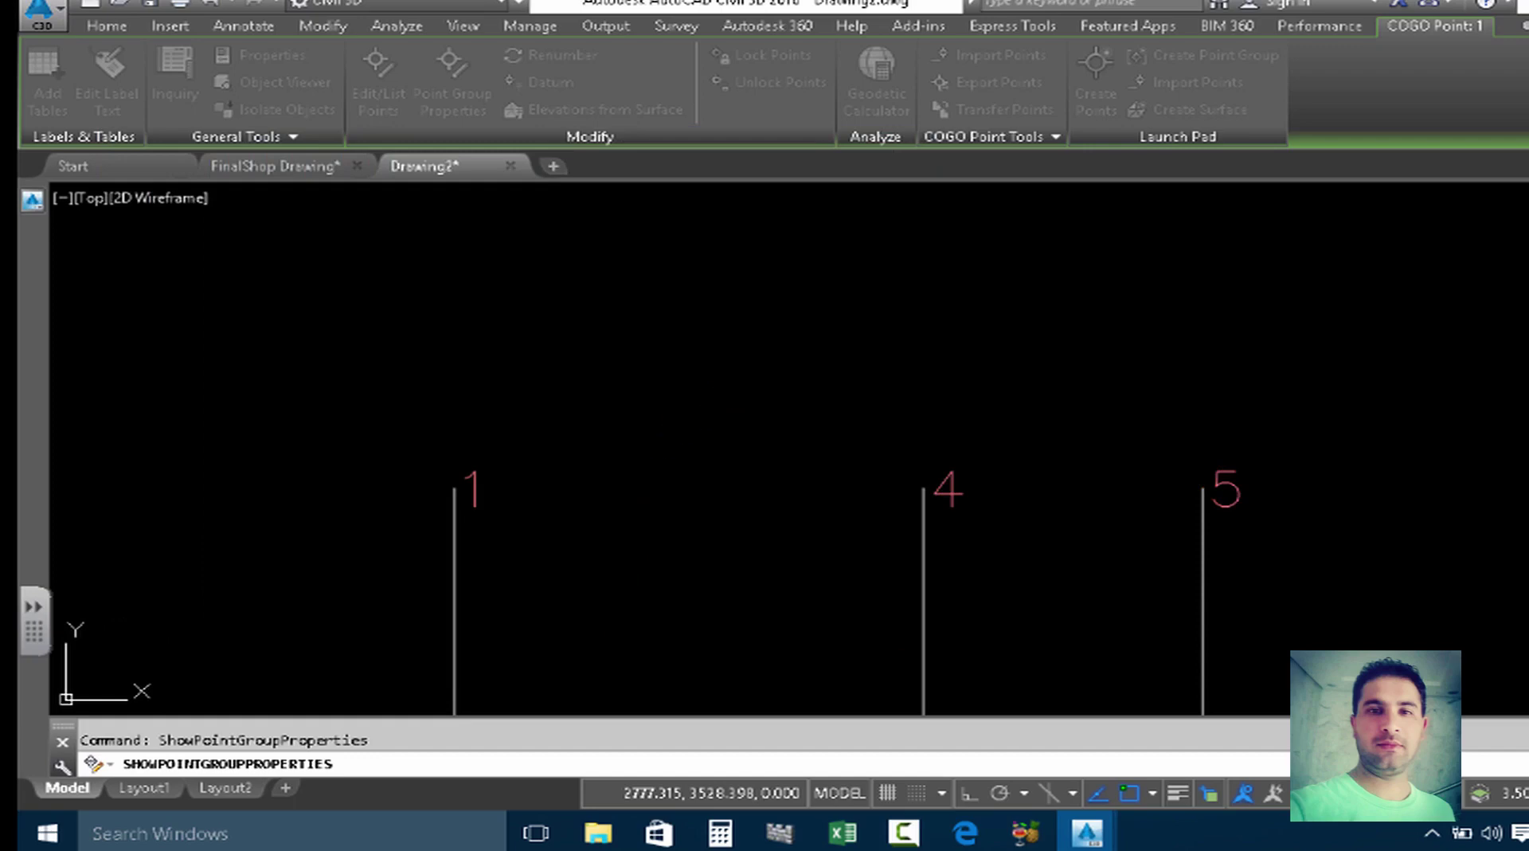
Zoom out to show all four labelled footings, then select Points in the Prospector.
{"action": "scroll", "coordinate": [730, 390], "scroll_direction": "down", "scroll_amount": 2}
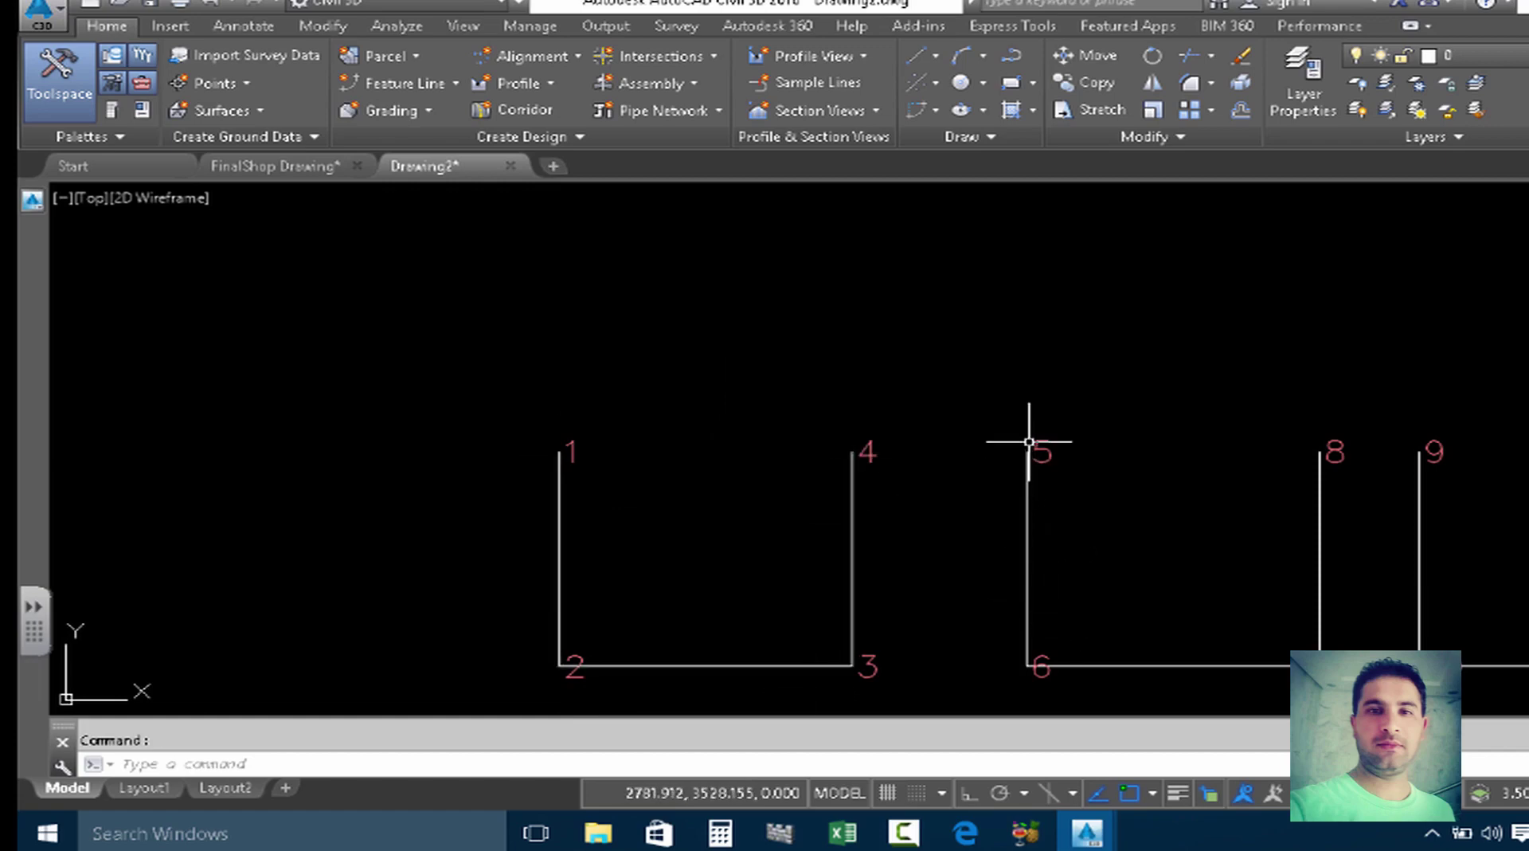
{"action": "scroll", "coordinate": [1214, 492], "scroll_direction": "down", "scroll_amount": 2}
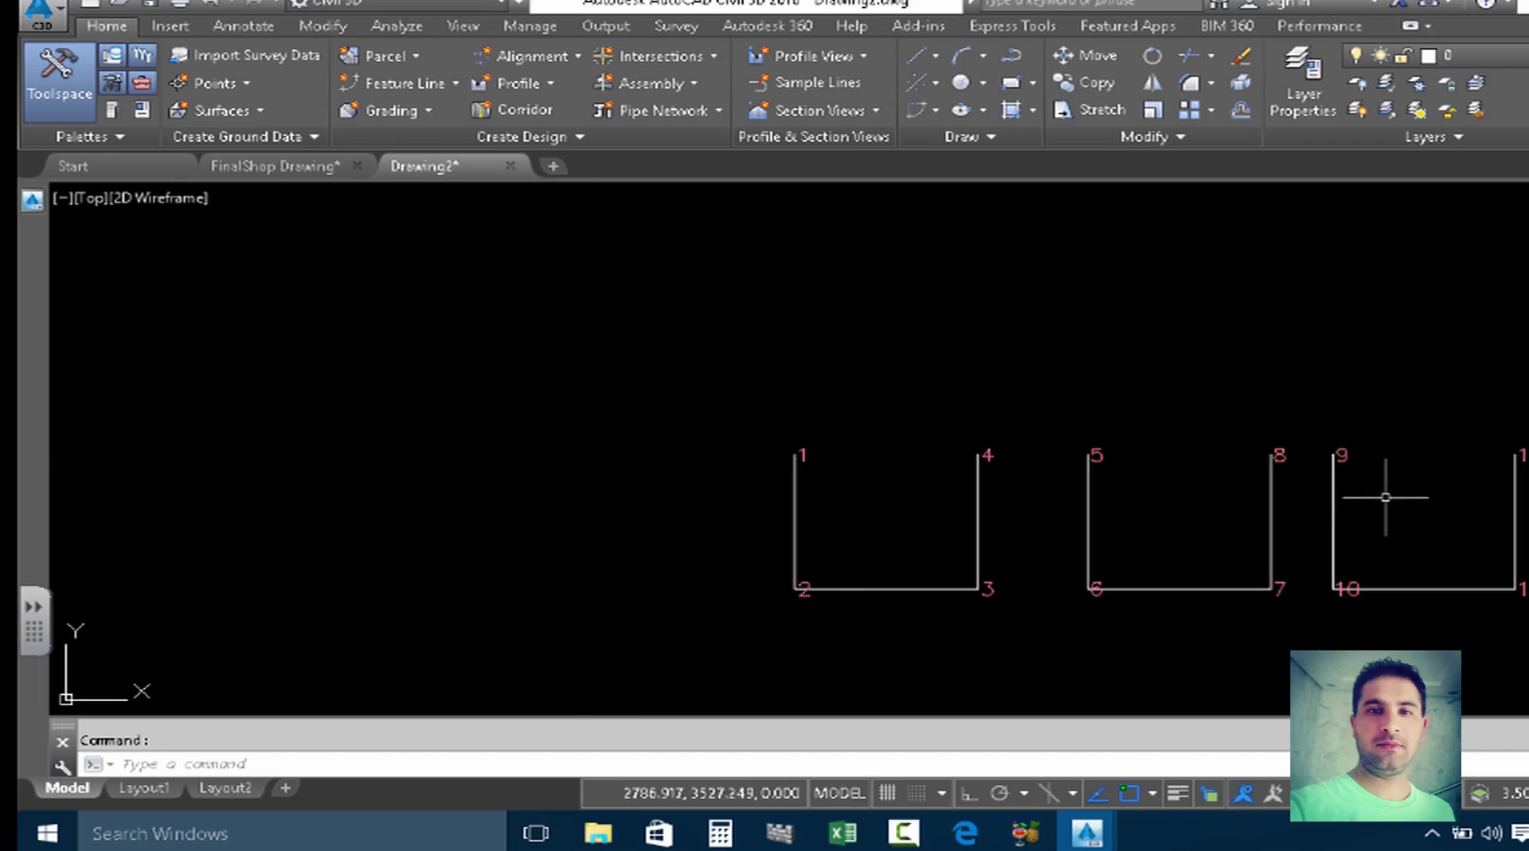
{"action": "middle_click_drag", "start_coordinate": [1385, 488], "coordinate": [926, 488]}
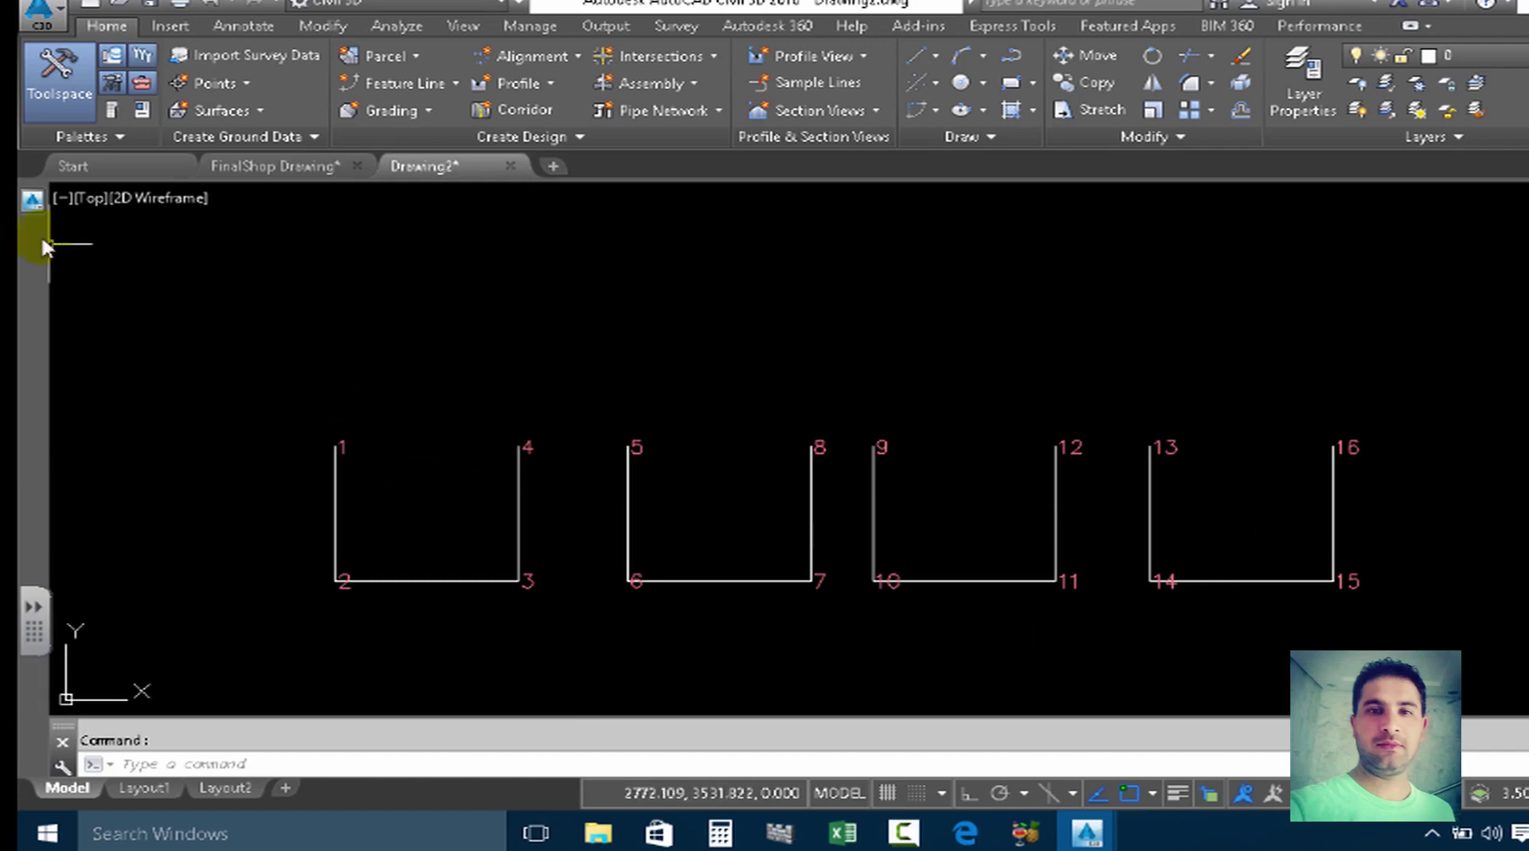
{"action": "left_click", "coordinate": [32, 203]}
{"action": "left_click", "coordinate": [173, 585]}
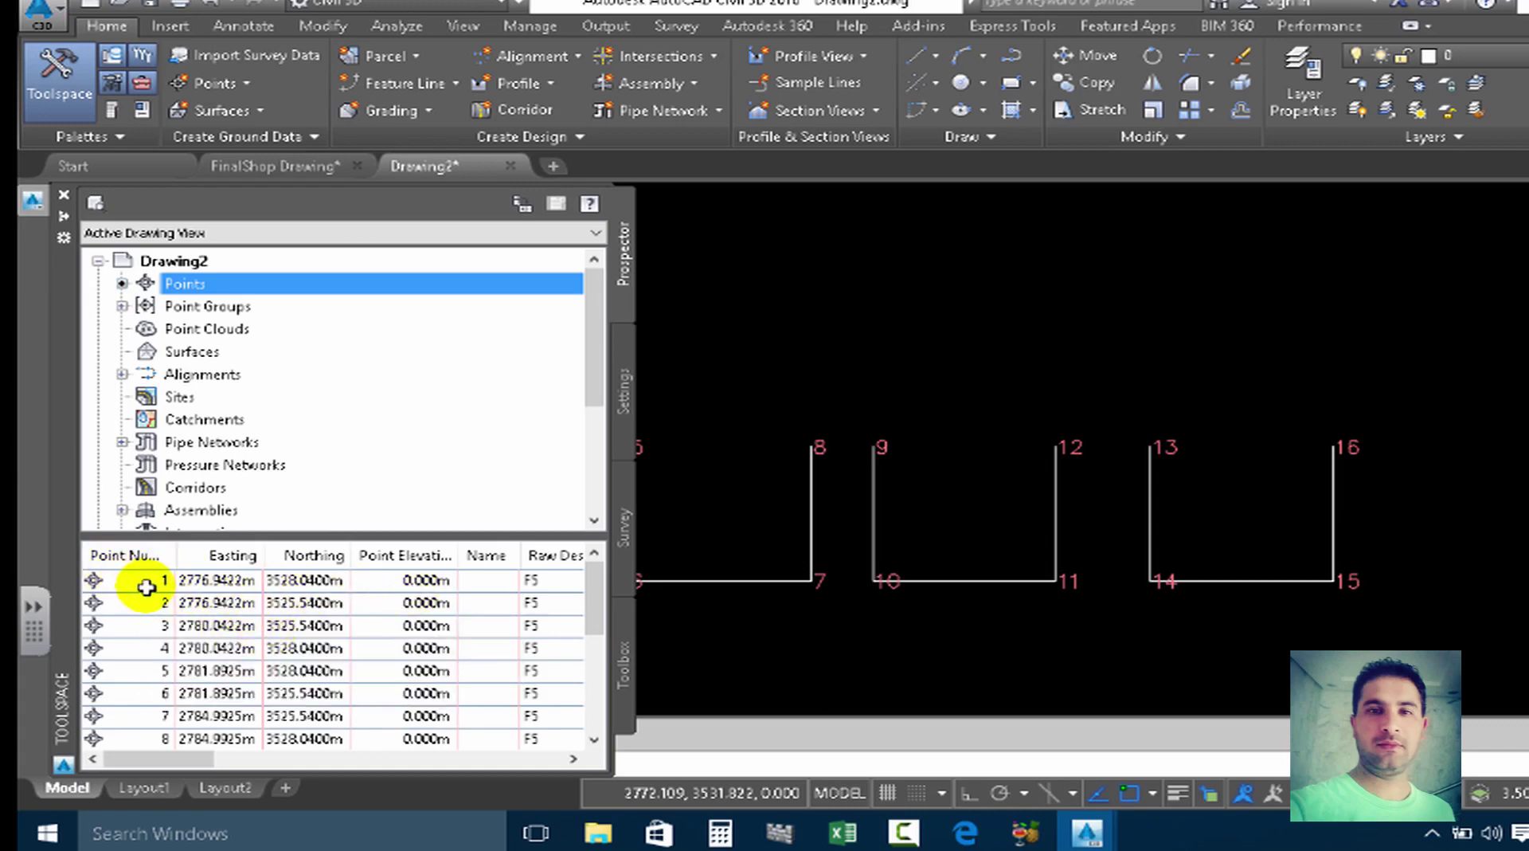
Open the point editor and bring up the Prospector table of all drawing points.
{"action": "right_click", "coordinate": [175, 288]}
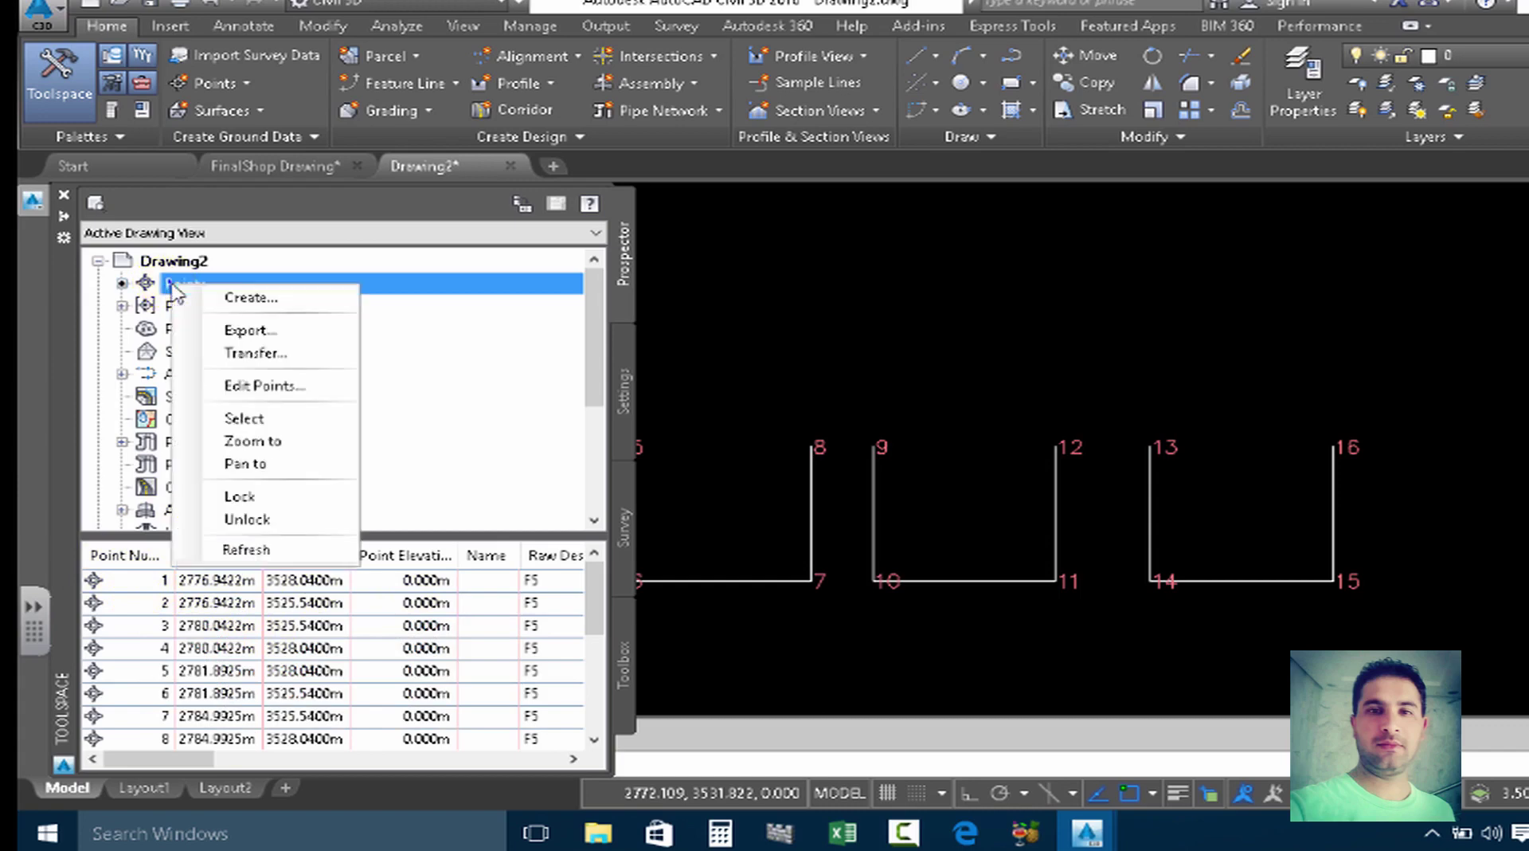
{"action": "left_click", "coordinate": [276, 388]}
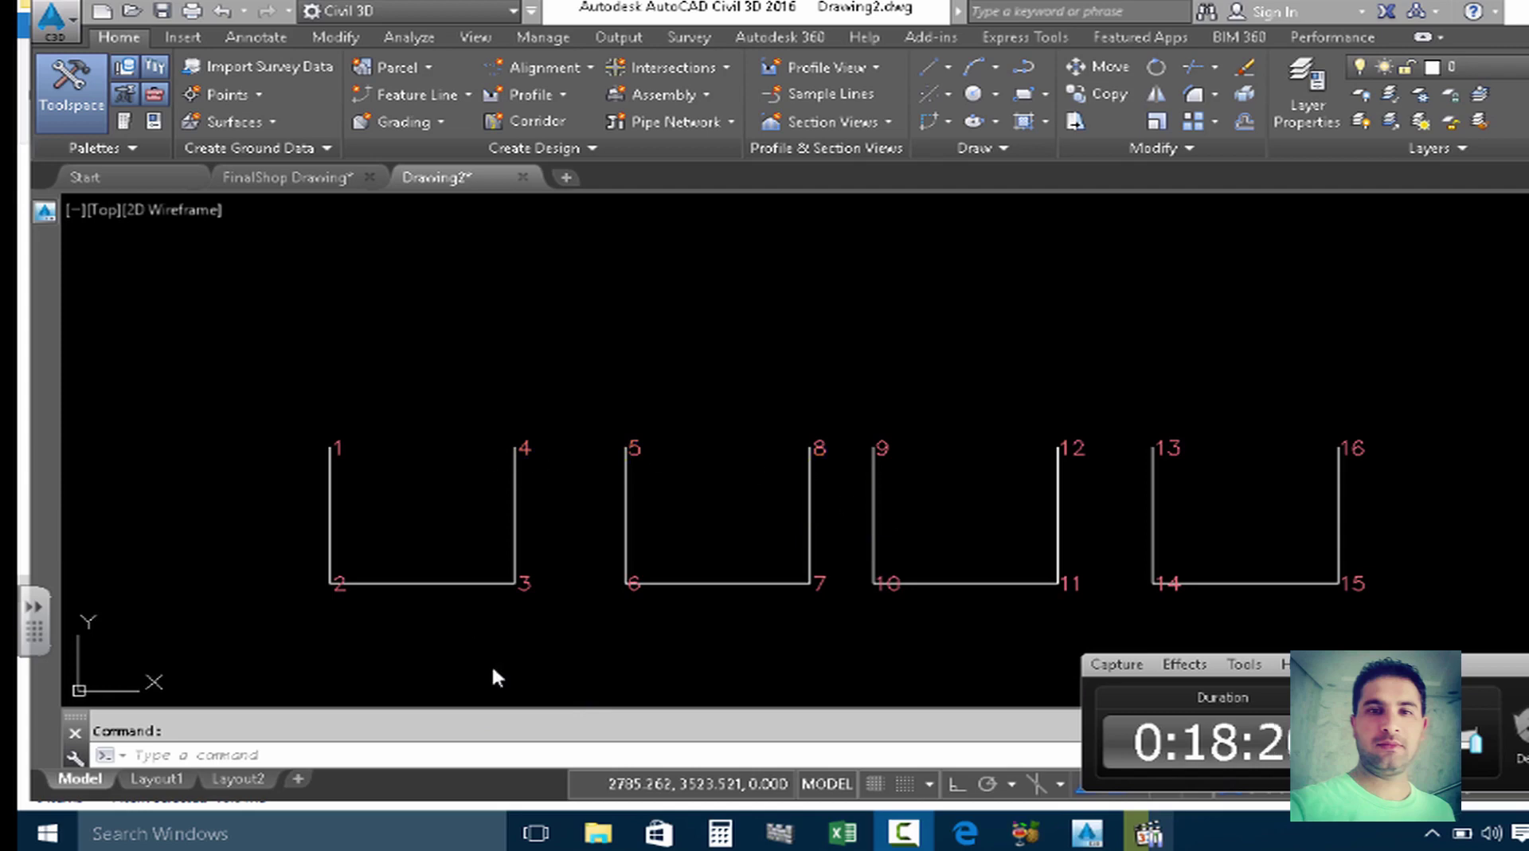
{"action": "left_click", "coordinate": [44, 222]}
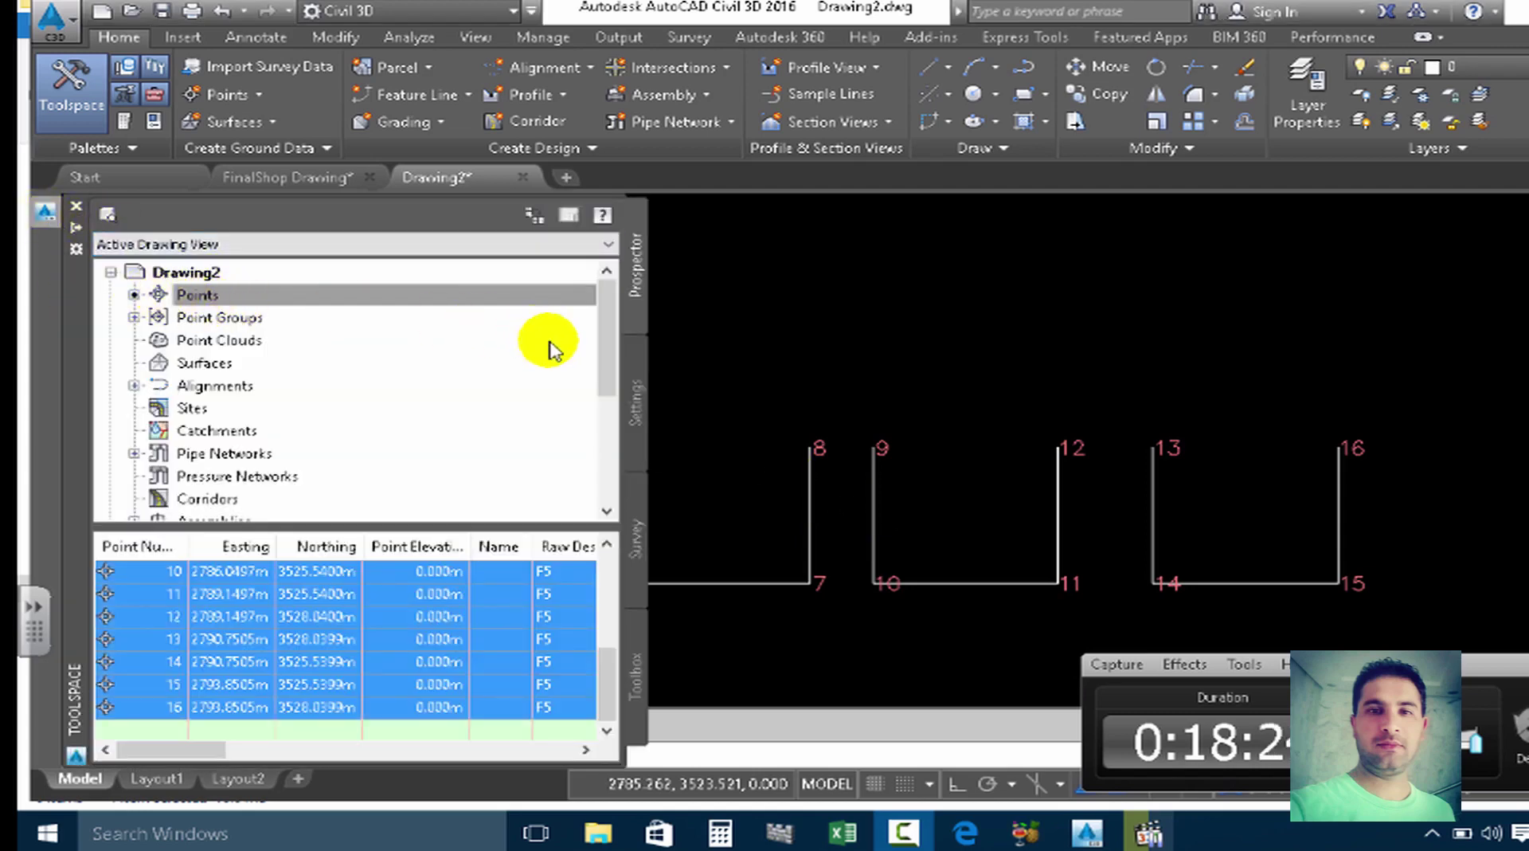
{"action": "left_click", "coordinate": [637, 389]}
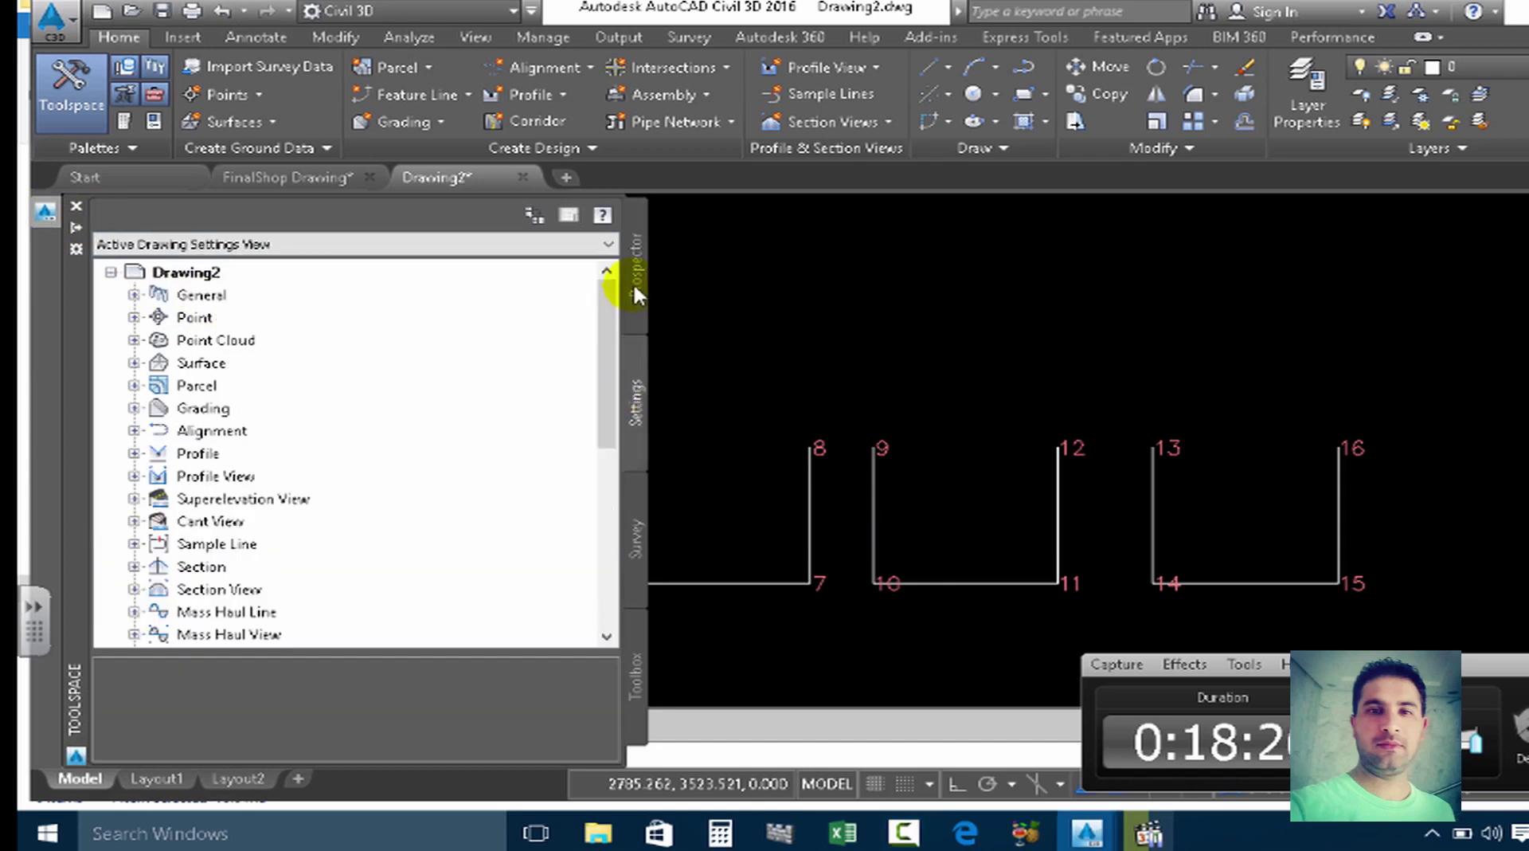
{"action": "left_click", "coordinate": [635, 288]}
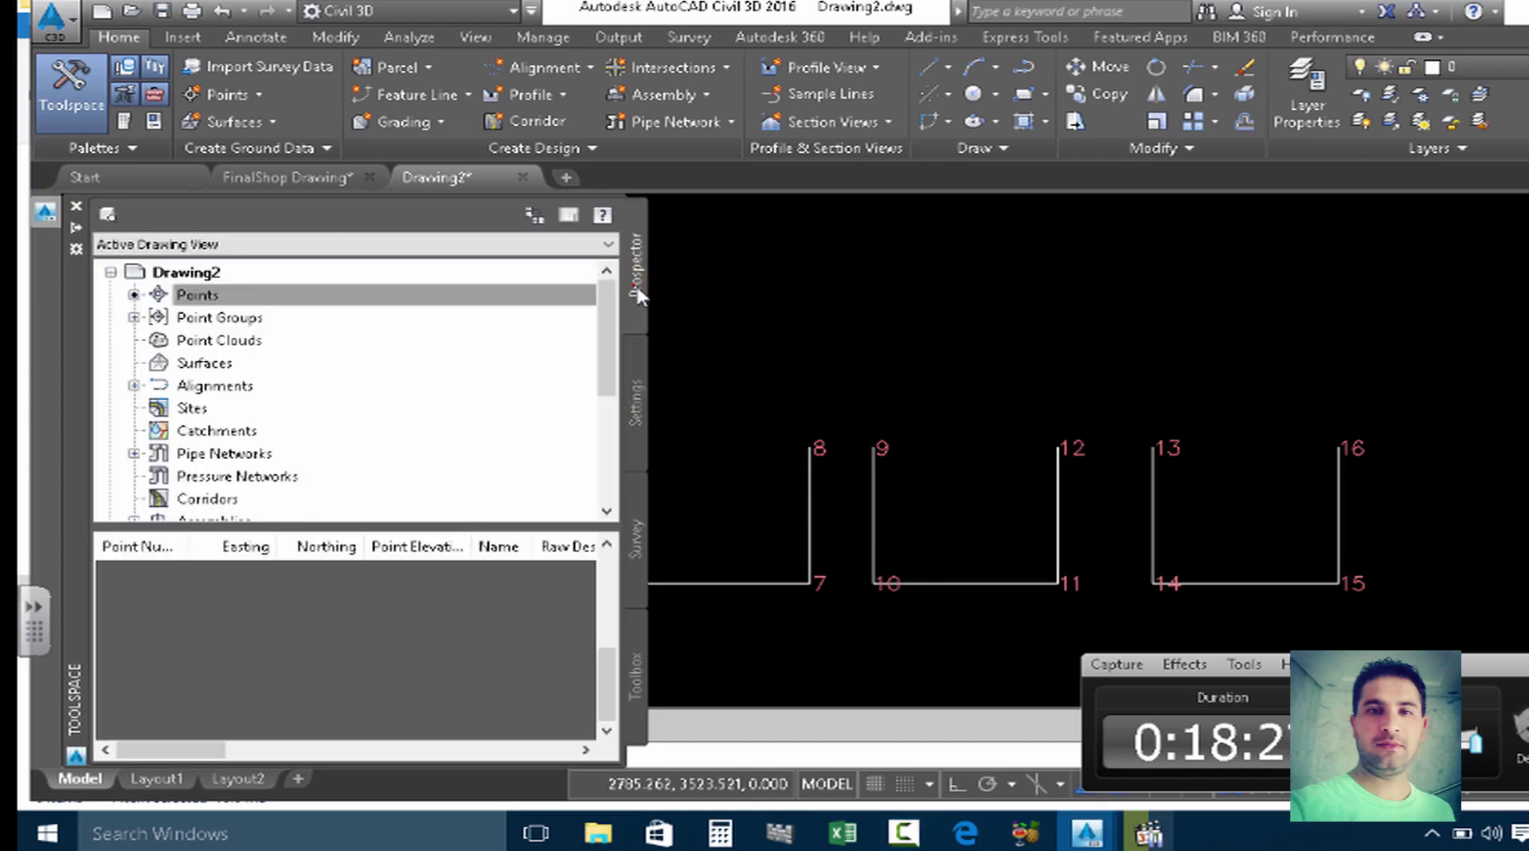
{"action": "left_click", "coordinate": [136, 301]}
{"action": "left_click", "coordinate": [198, 317]}
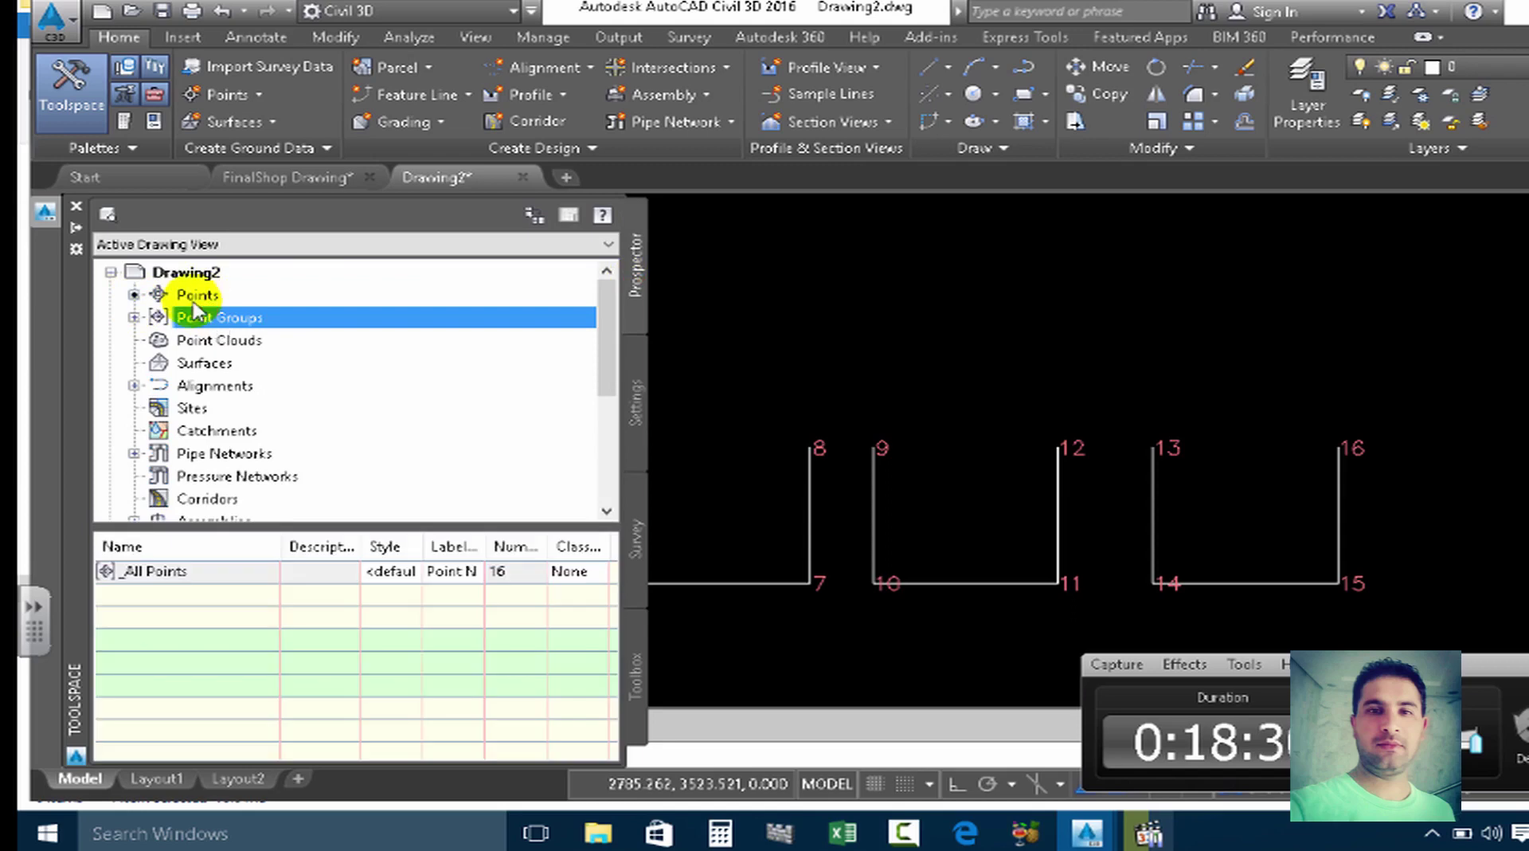
{"action": "left_click", "coordinate": [195, 296]}
{"action": "left_click", "coordinate": [167, 571]}
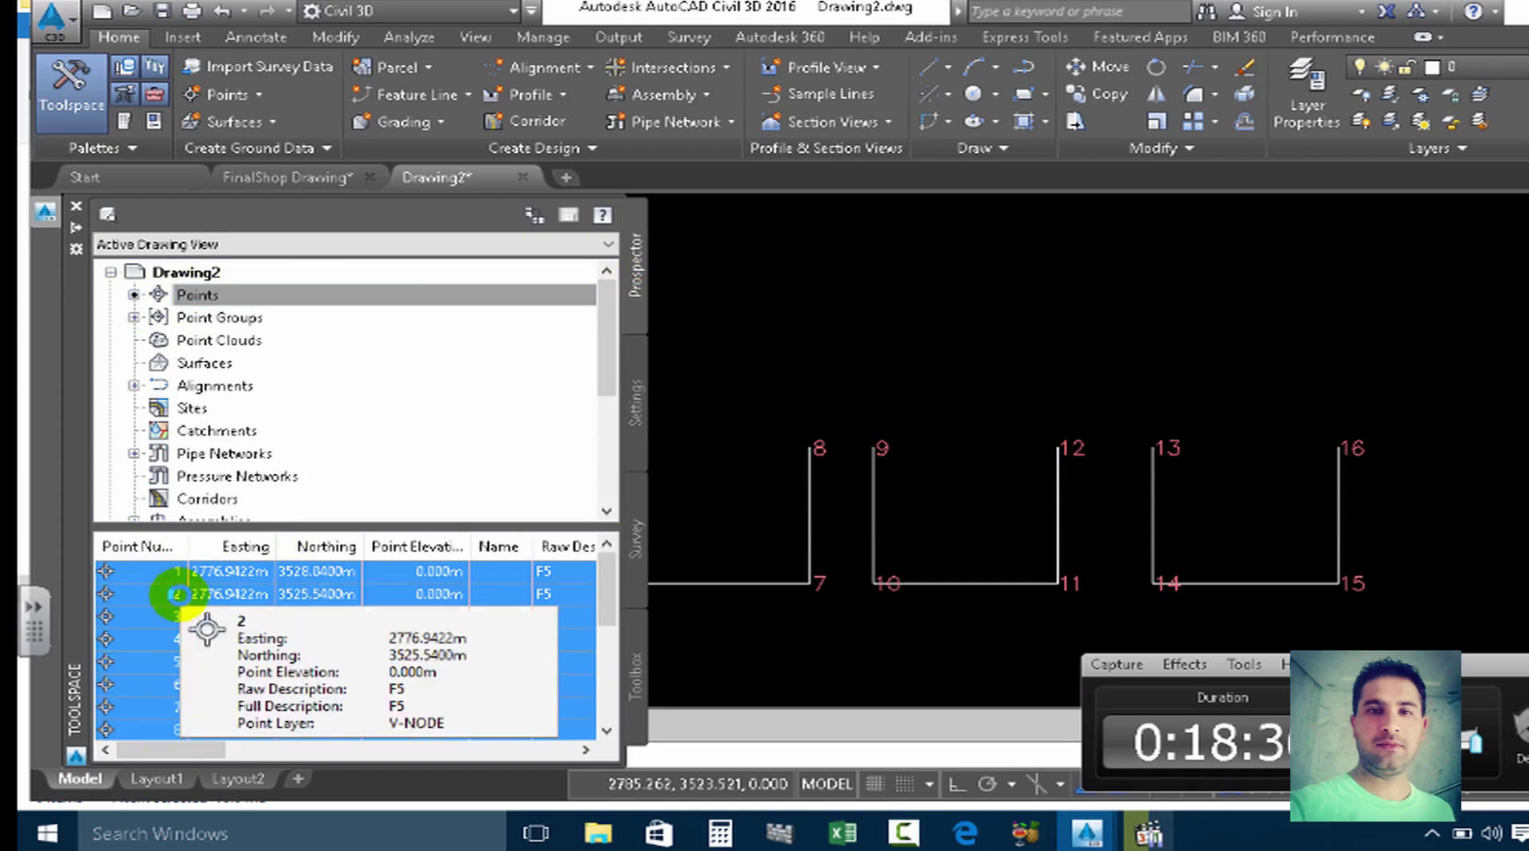
Select all sixteen point rows and copy the table to the clipboard.
{"action": "key", "text": "ctrl+a"}
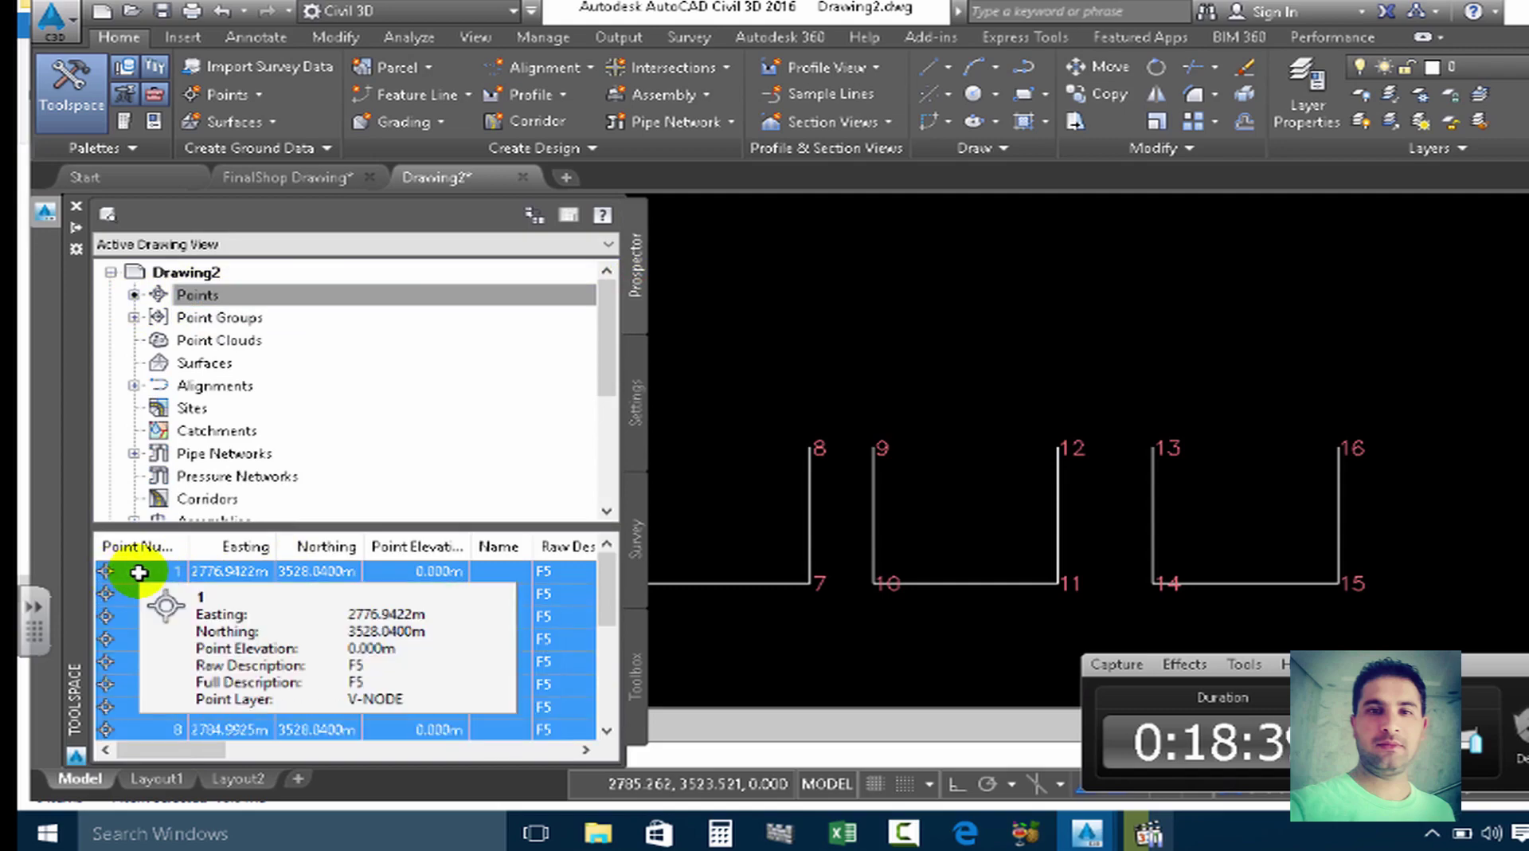
{"action": "right_click", "coordinate": [140, 569]}
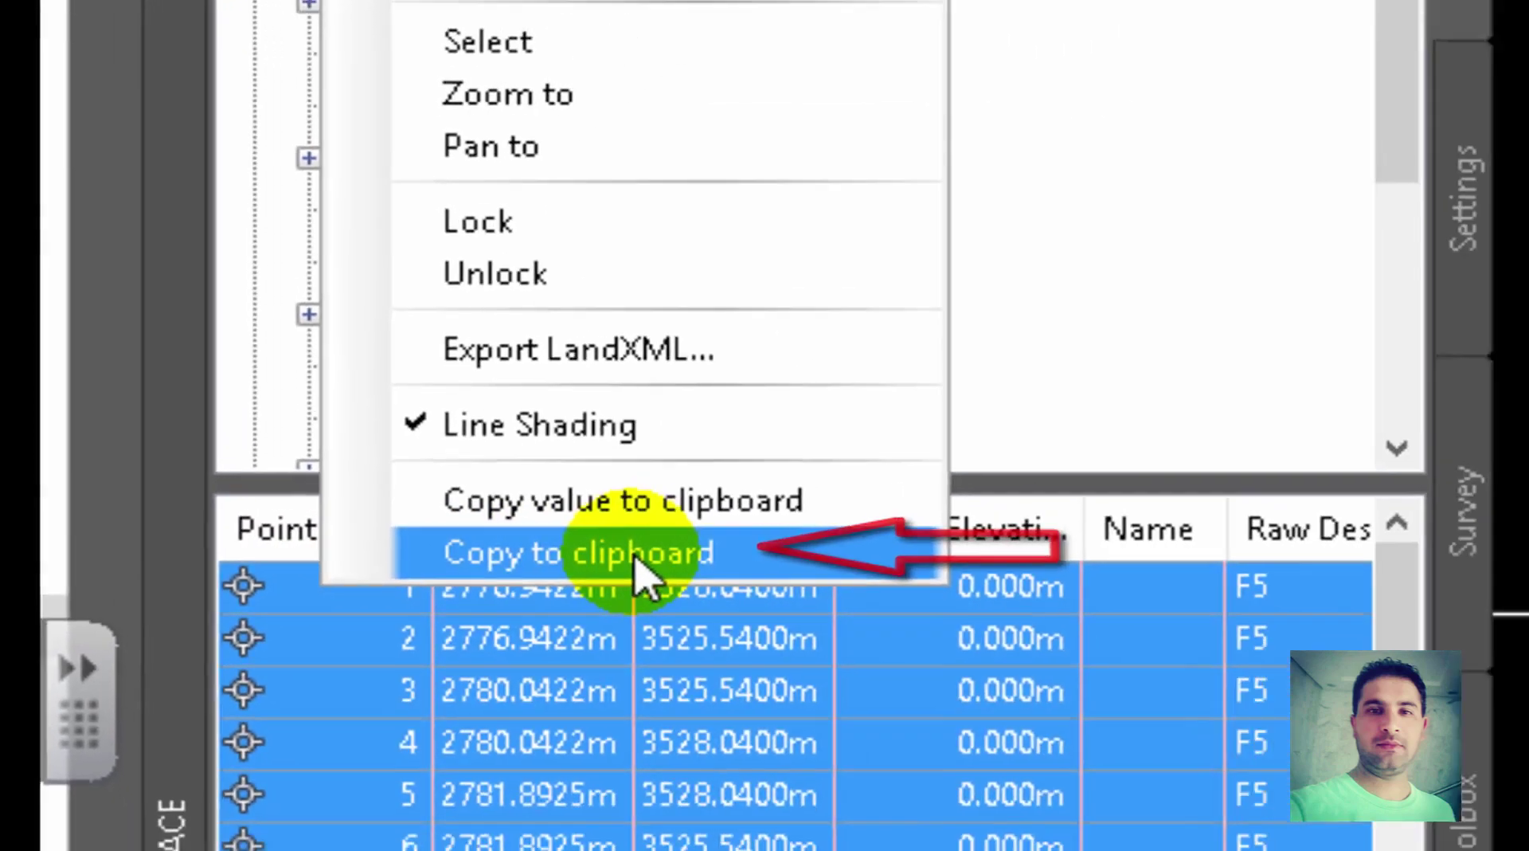
{"action": "left_click", "coordinate": [801, 574]}
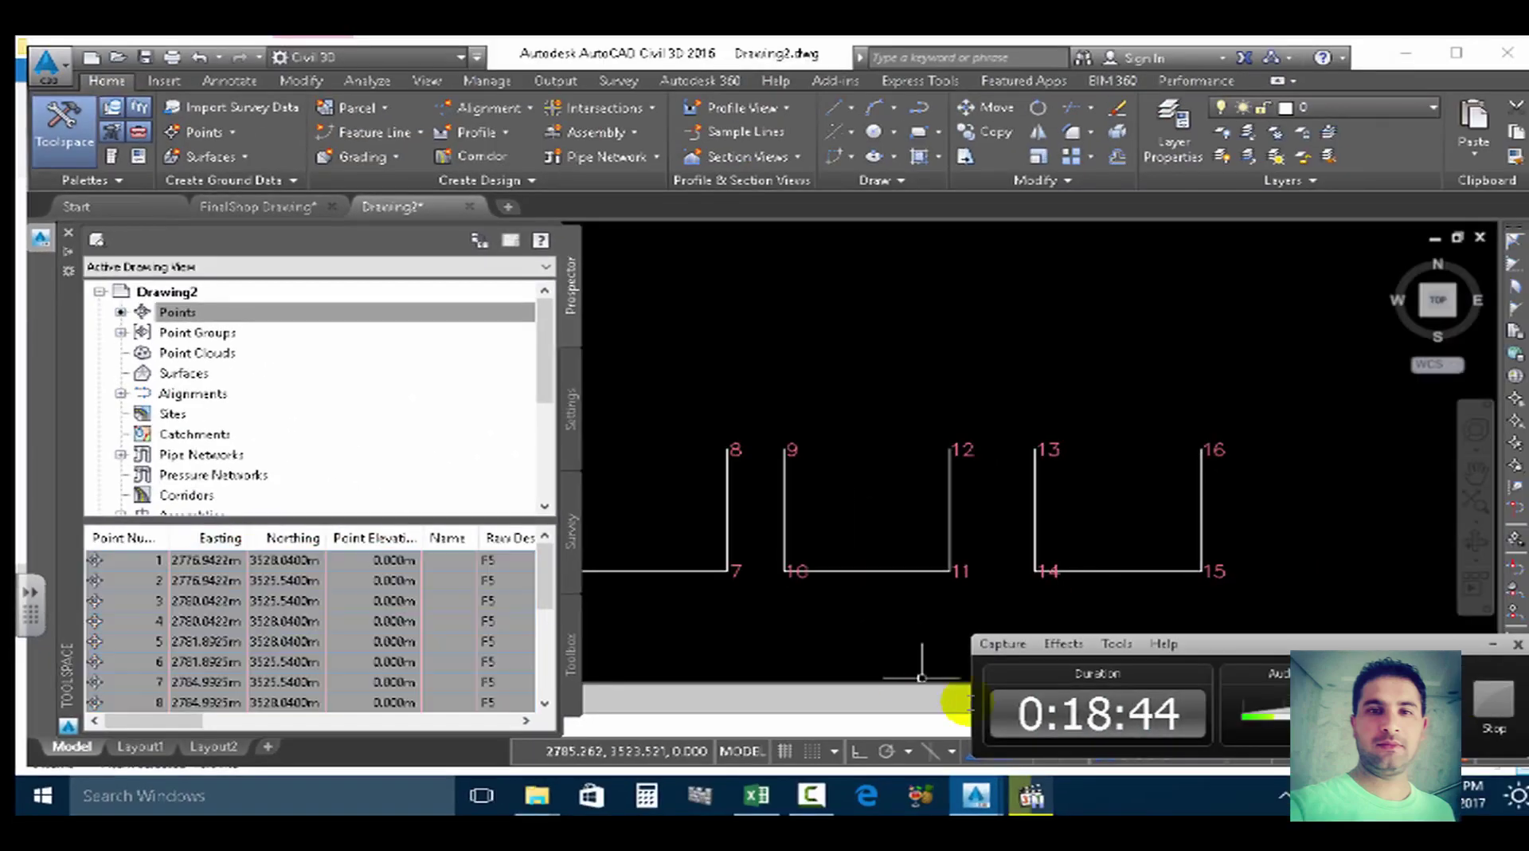
Paste the copied point table into the Excel workbook starting at cell A1.
{"action": "left_click", "coordinate": [756, 794]}
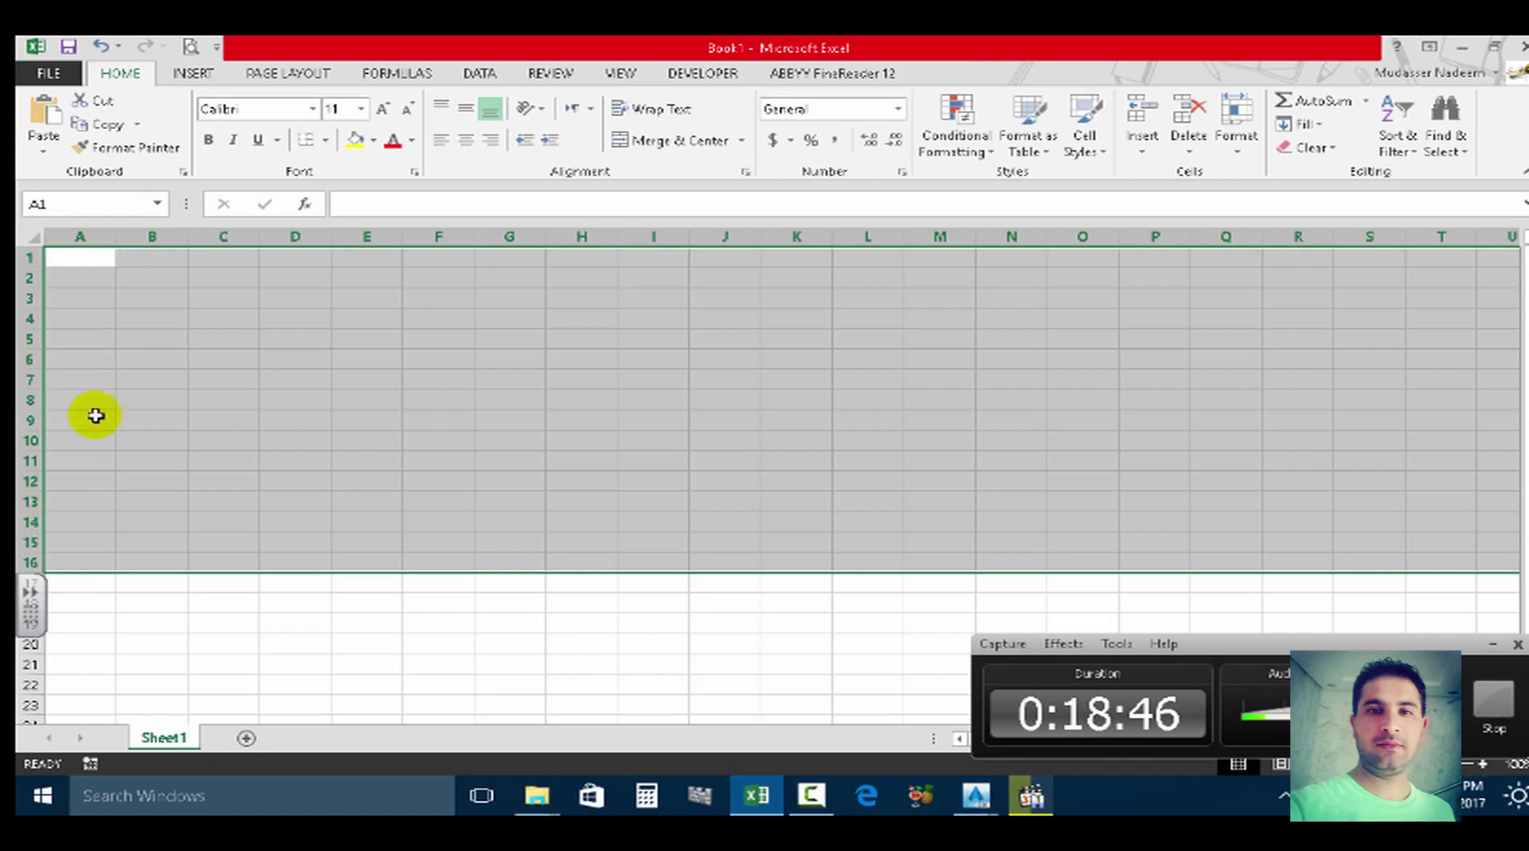
{"action": "left_click", "coordinate": [105, 438]}
{"action": "left_click", "coordinate": [92, 259]}
{"action": "right_click", "coordinate": [92, 260]}
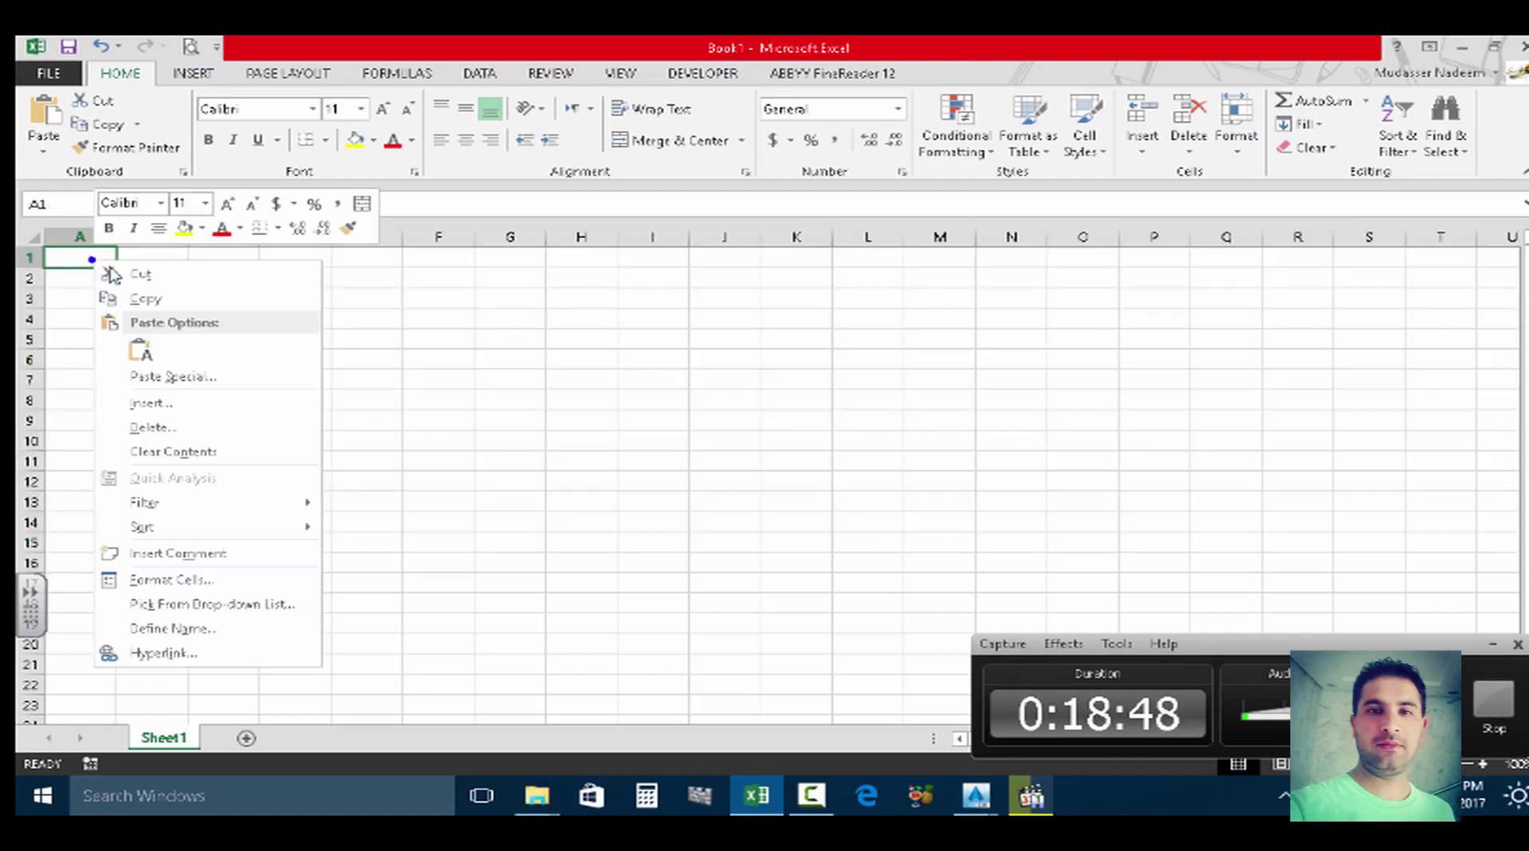
{"action": "left_click", "coordinate": [140, 356]}
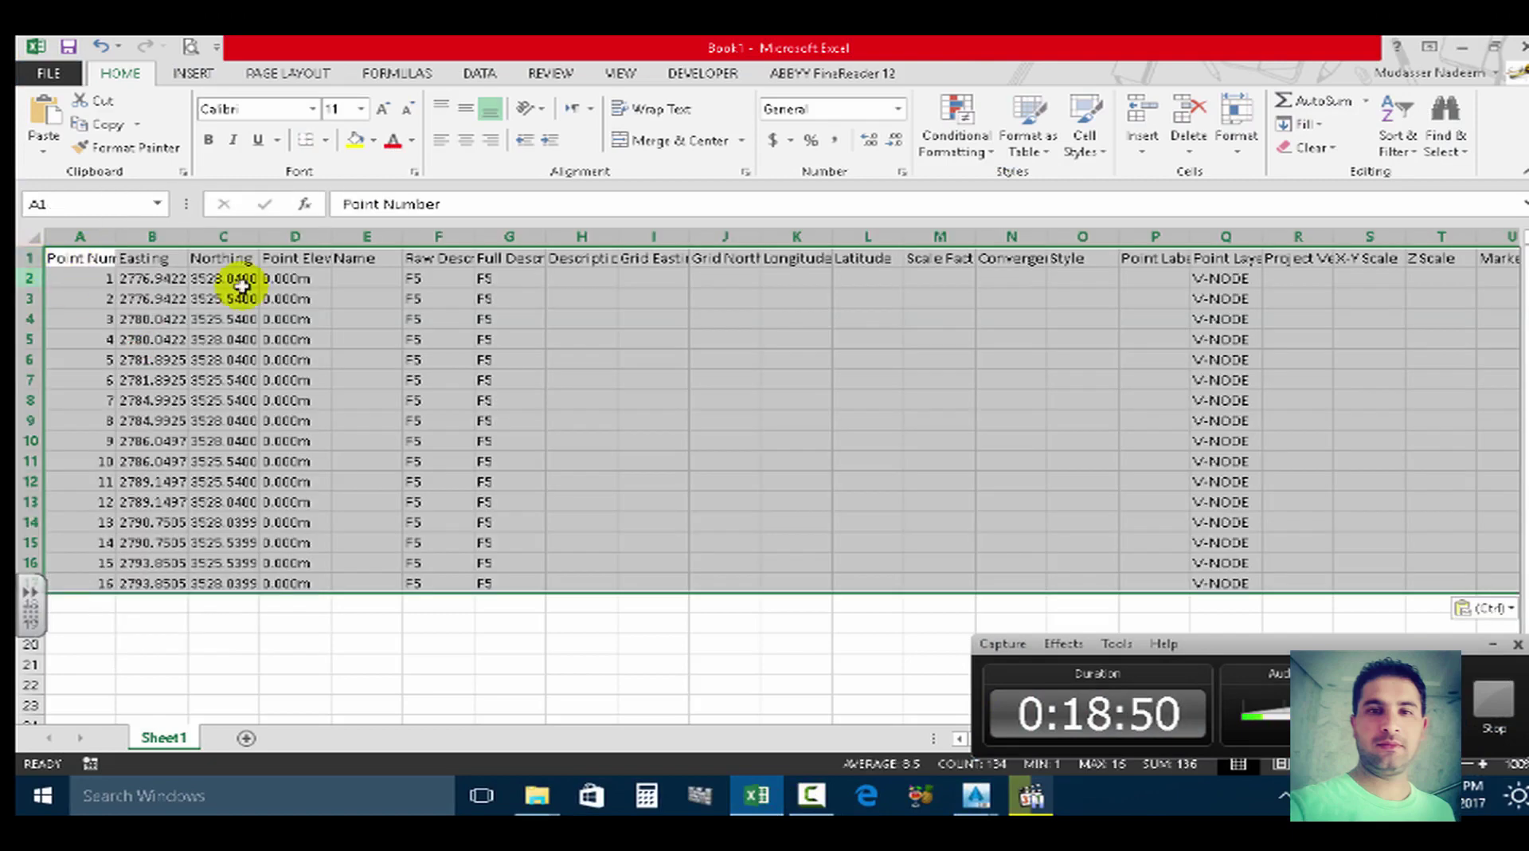
{"action": "left_click", "coordinate": [255, 563]}
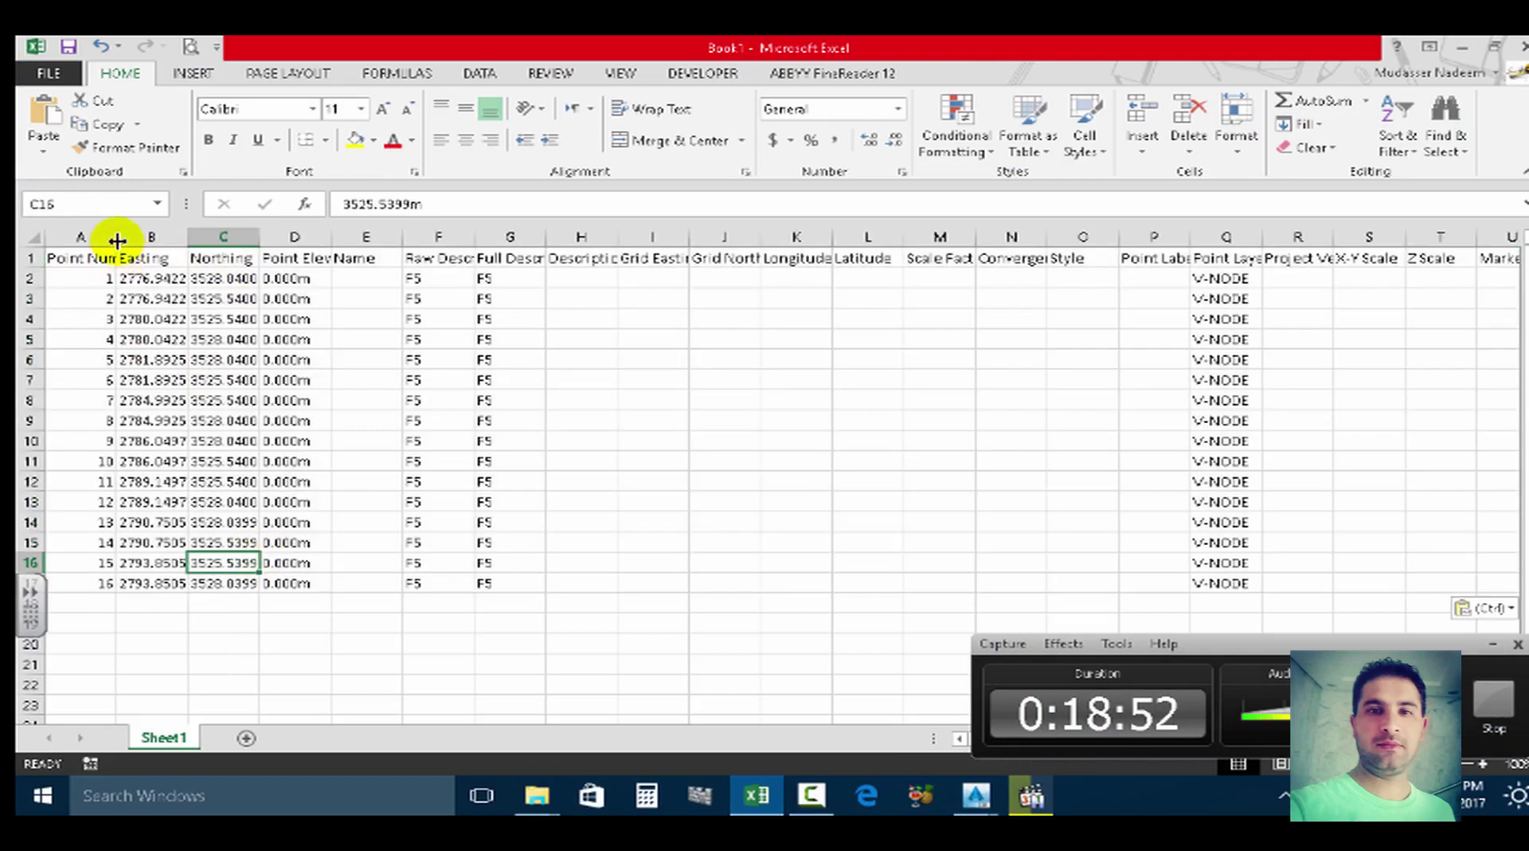
Autofit column A to Point Number and delete the extra columns G through S.
{"action": "double_click", "coordinate": [116, 236]}
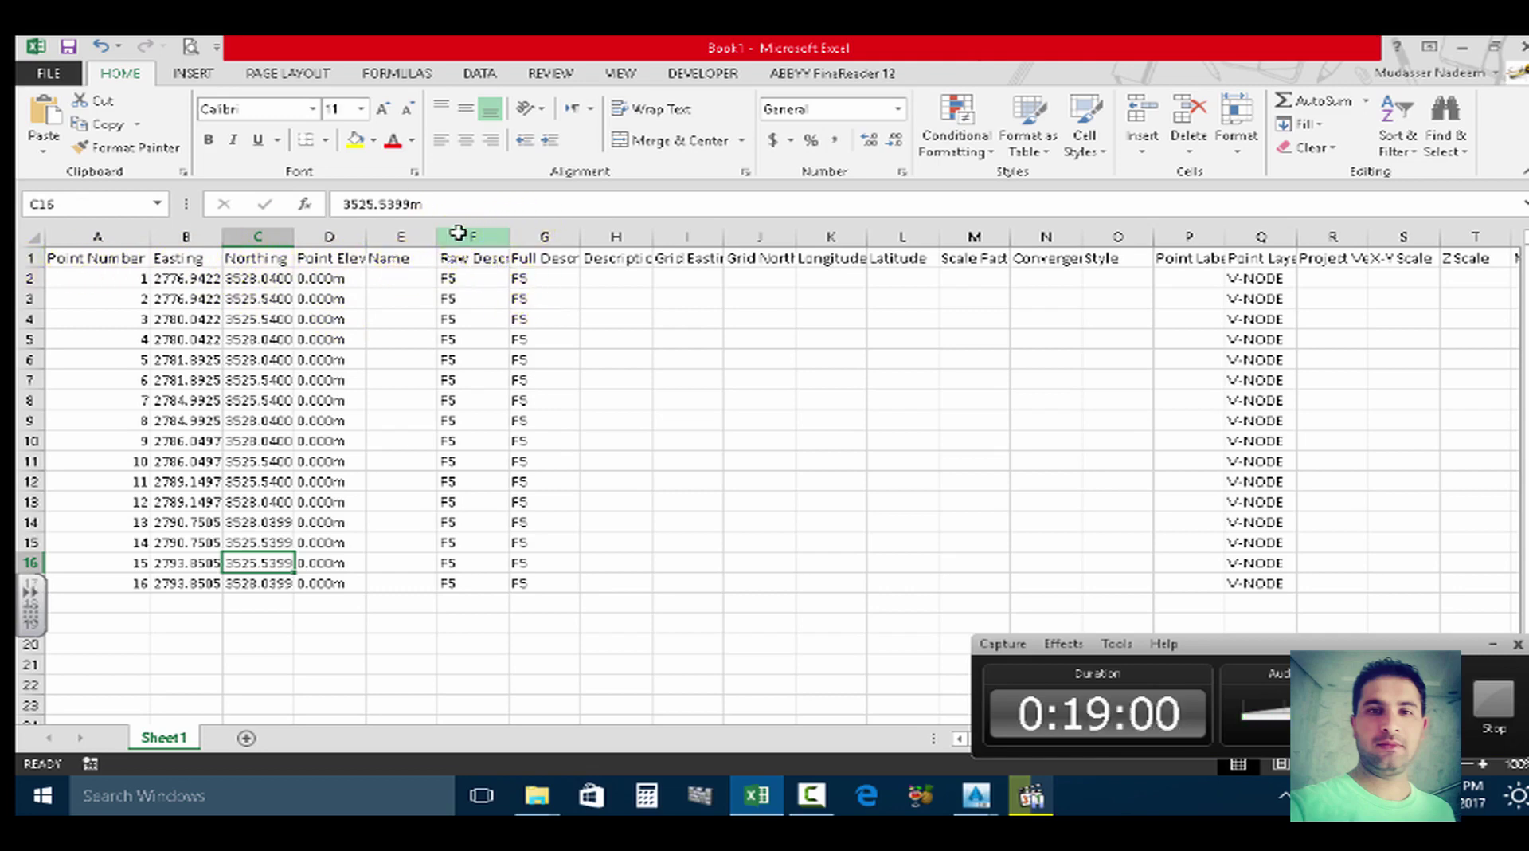
{"action": "left_click", "coordinate": [461, 233]}
{"action": "left_click_drag", "start_coordinate": [543, 235], "coordinate": [1473, 231]}
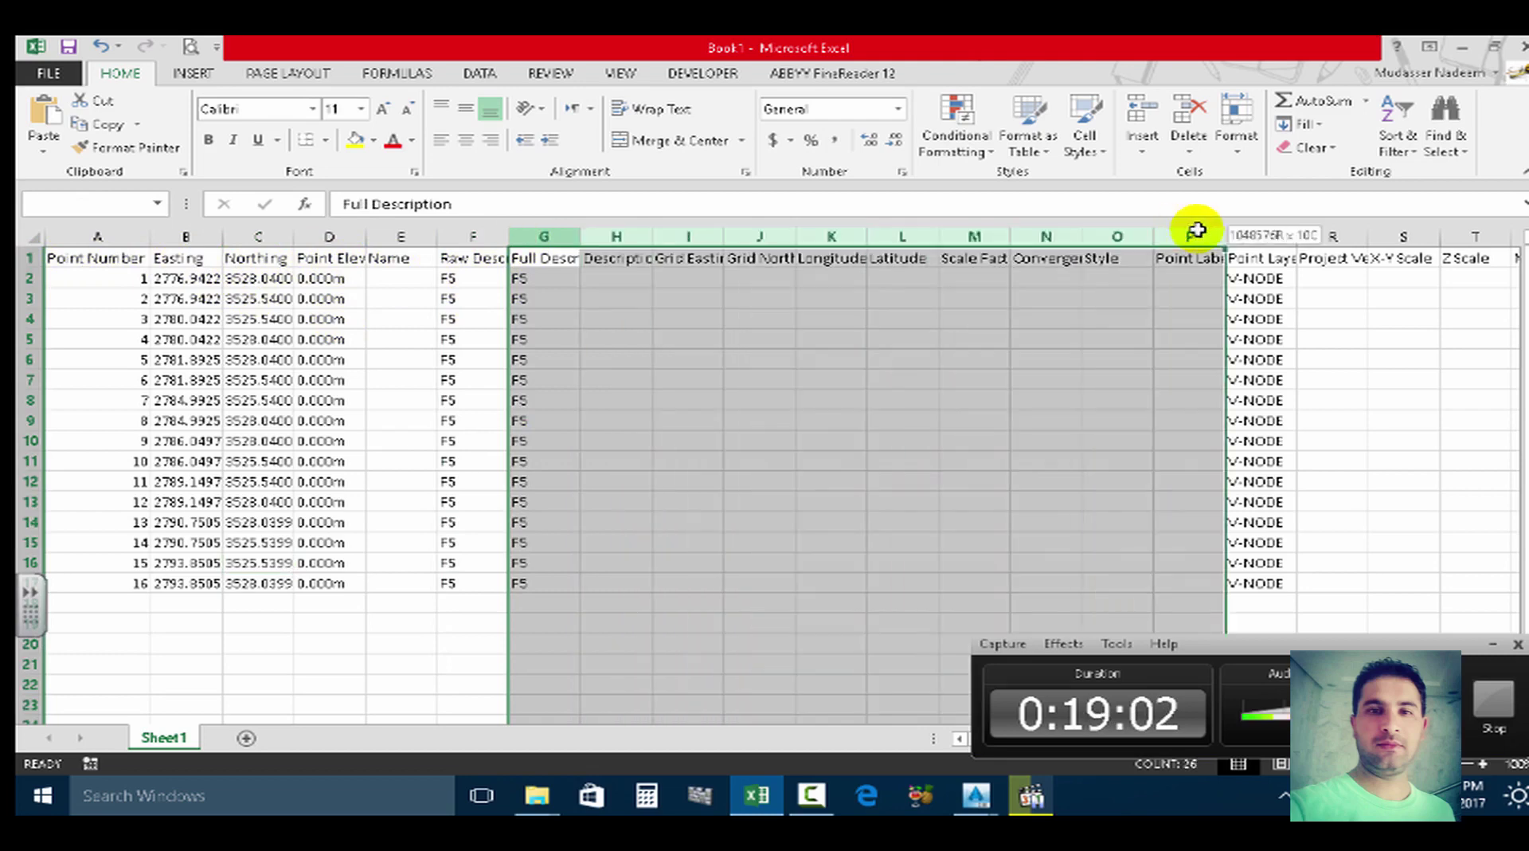
{"action": "right_click", "coordinate": [541, 236]}
{"action": "left_click", "coordinate": [596, 407]}
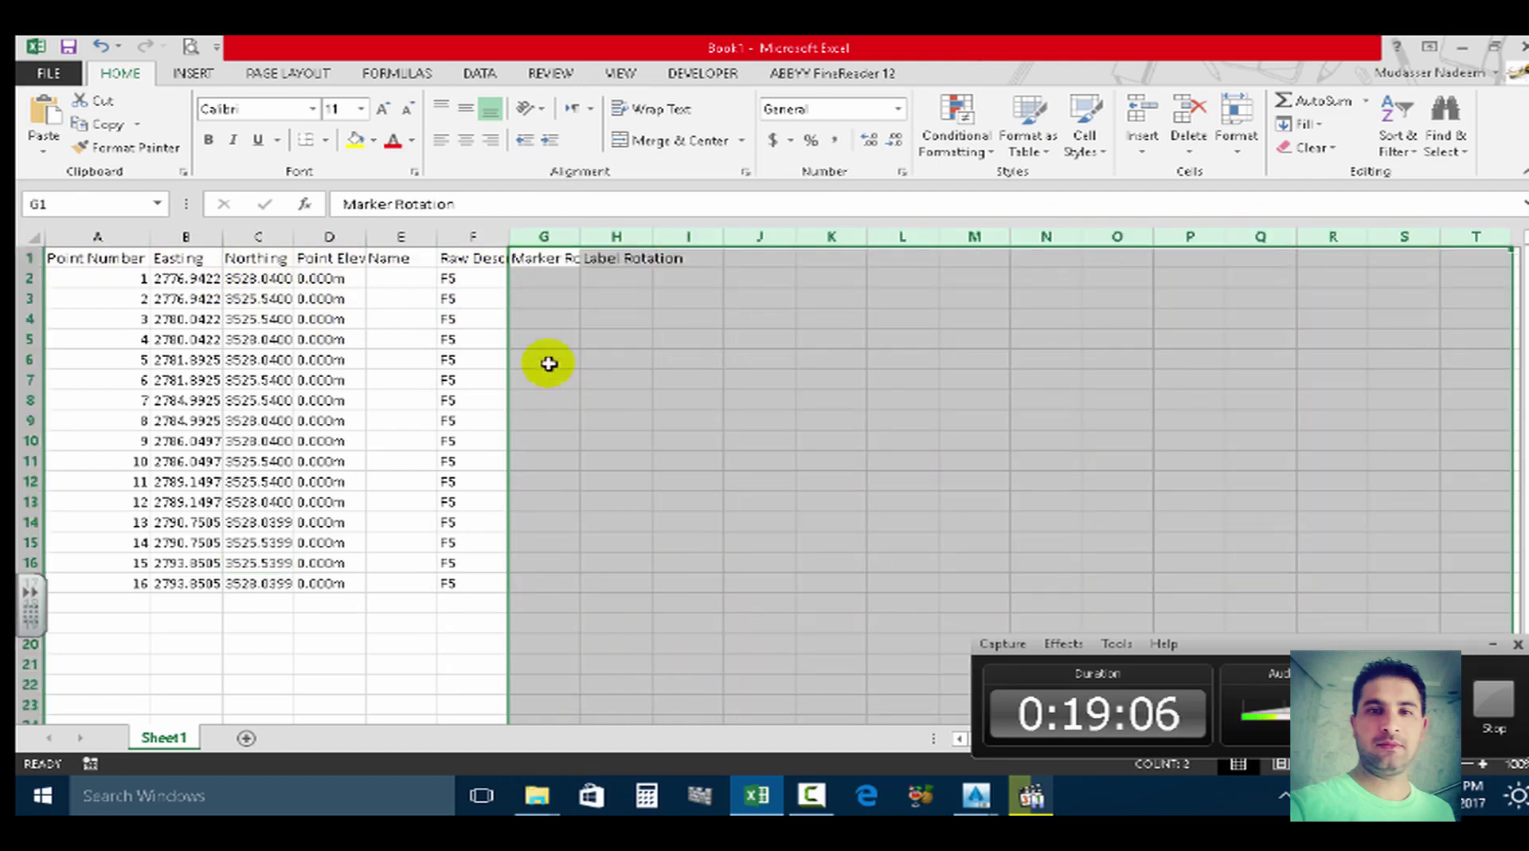
{"action": "left_click", "coordinate": [471, 299]}
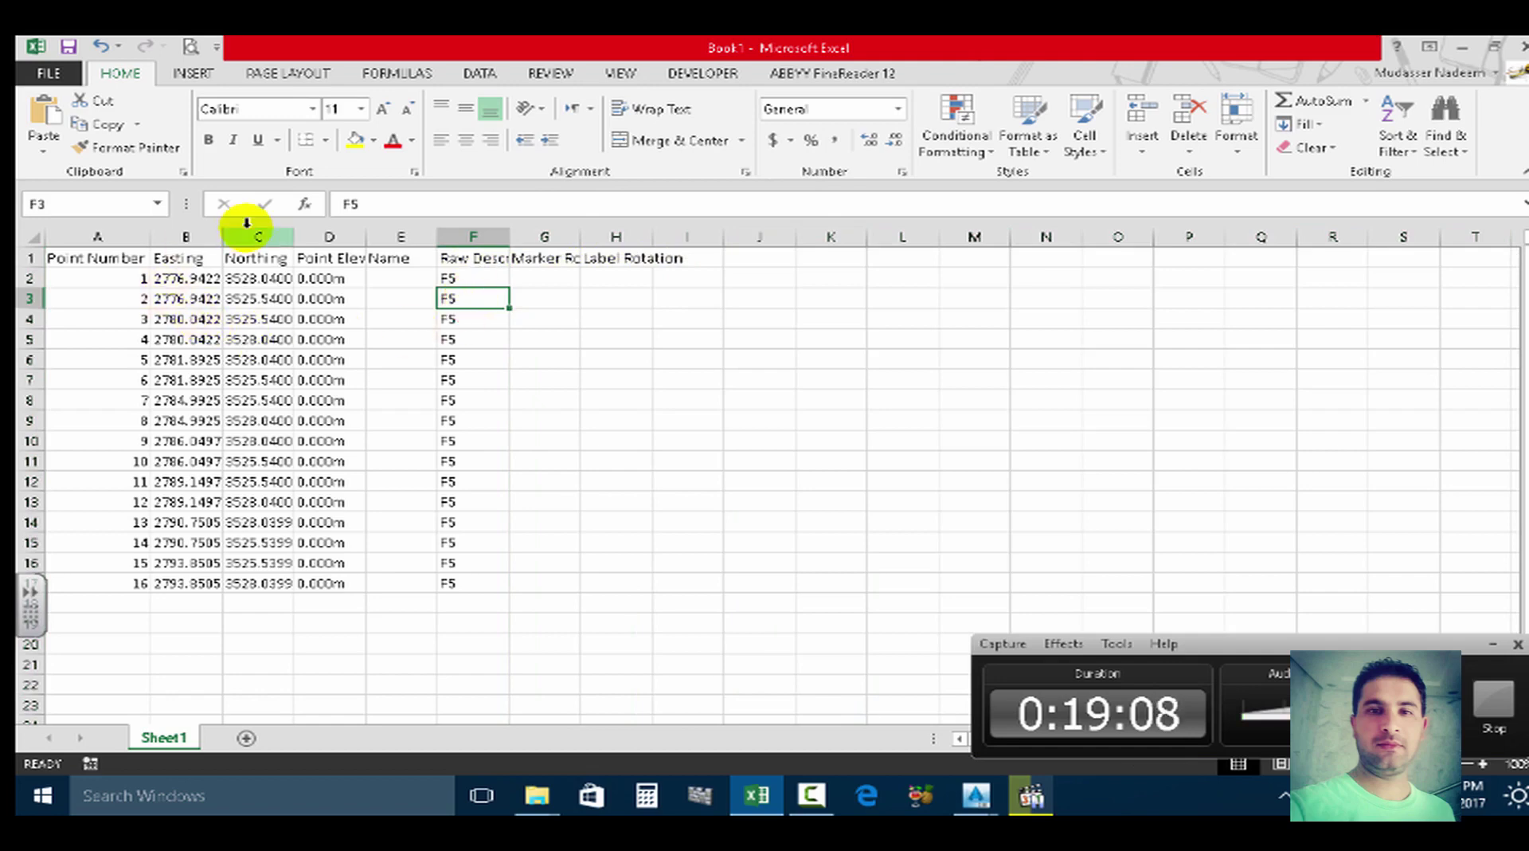
Autofit columns B, C and D to the Easting, Northing and Point Elevation data.
{"action": "double_click", "coordinate": [224, 243]}
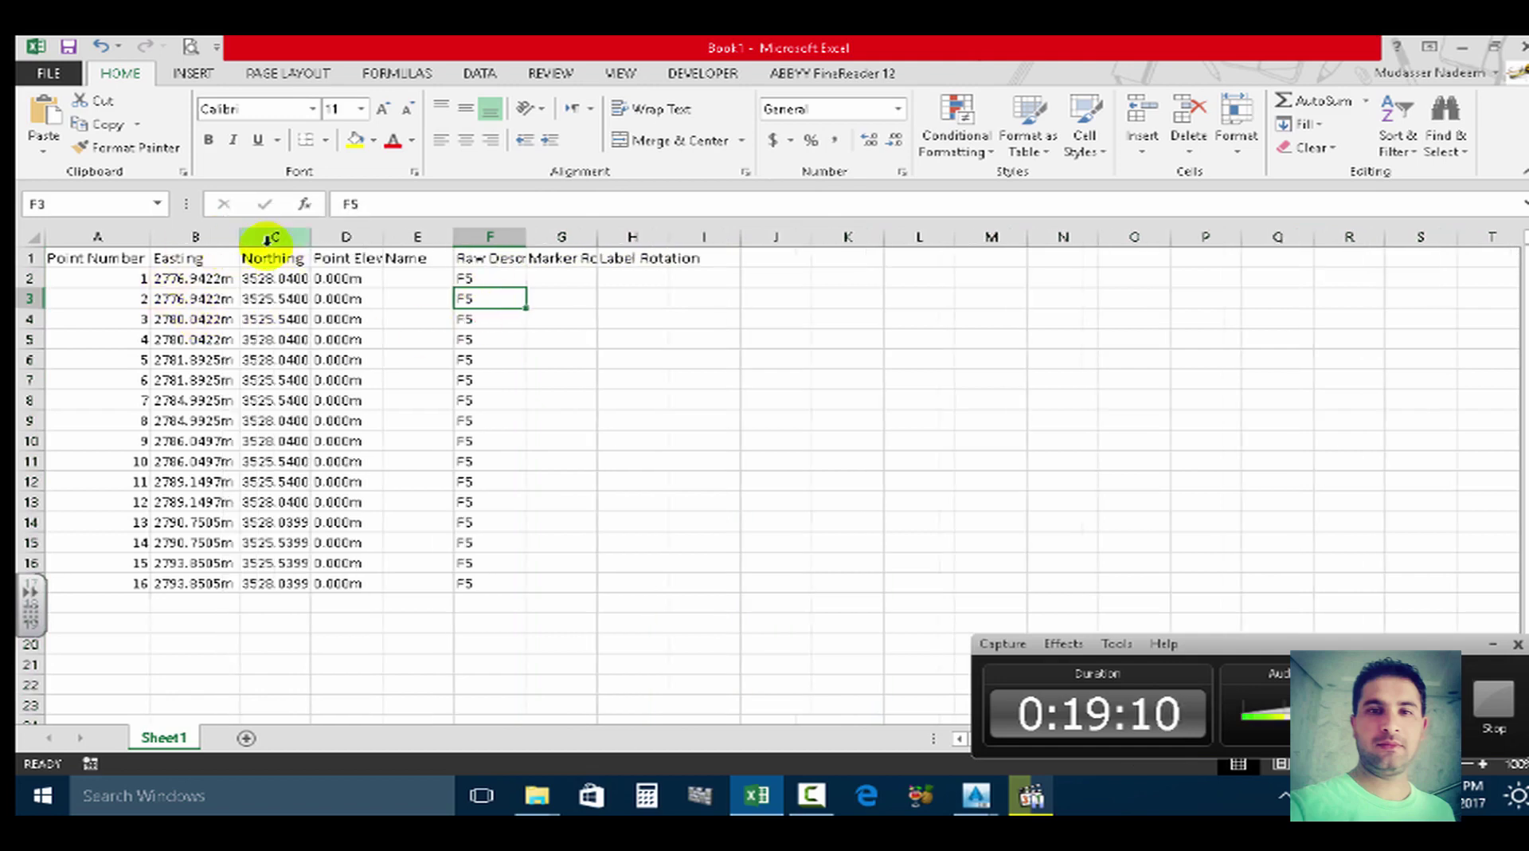
{"action": "left_click_drag", "start_coordinate": [310, 233], "coordinate": [310, 234]}
{"action": "double_click", "coordinate": [310, 234]}
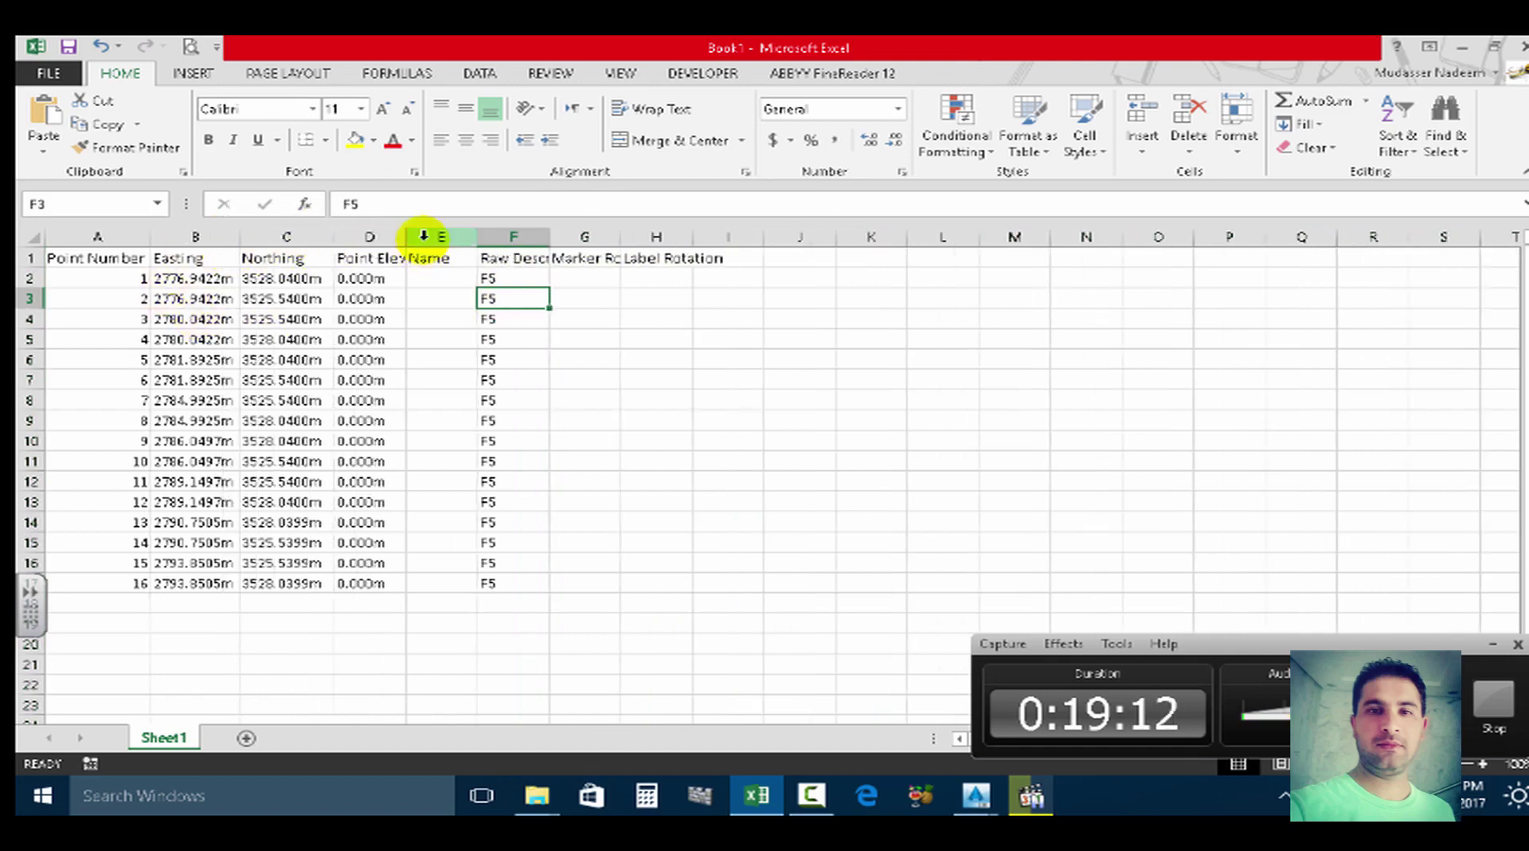
{"action": "left_click_drag", "start_coordinate": [407, 236], "coordinate": [419, 238]}
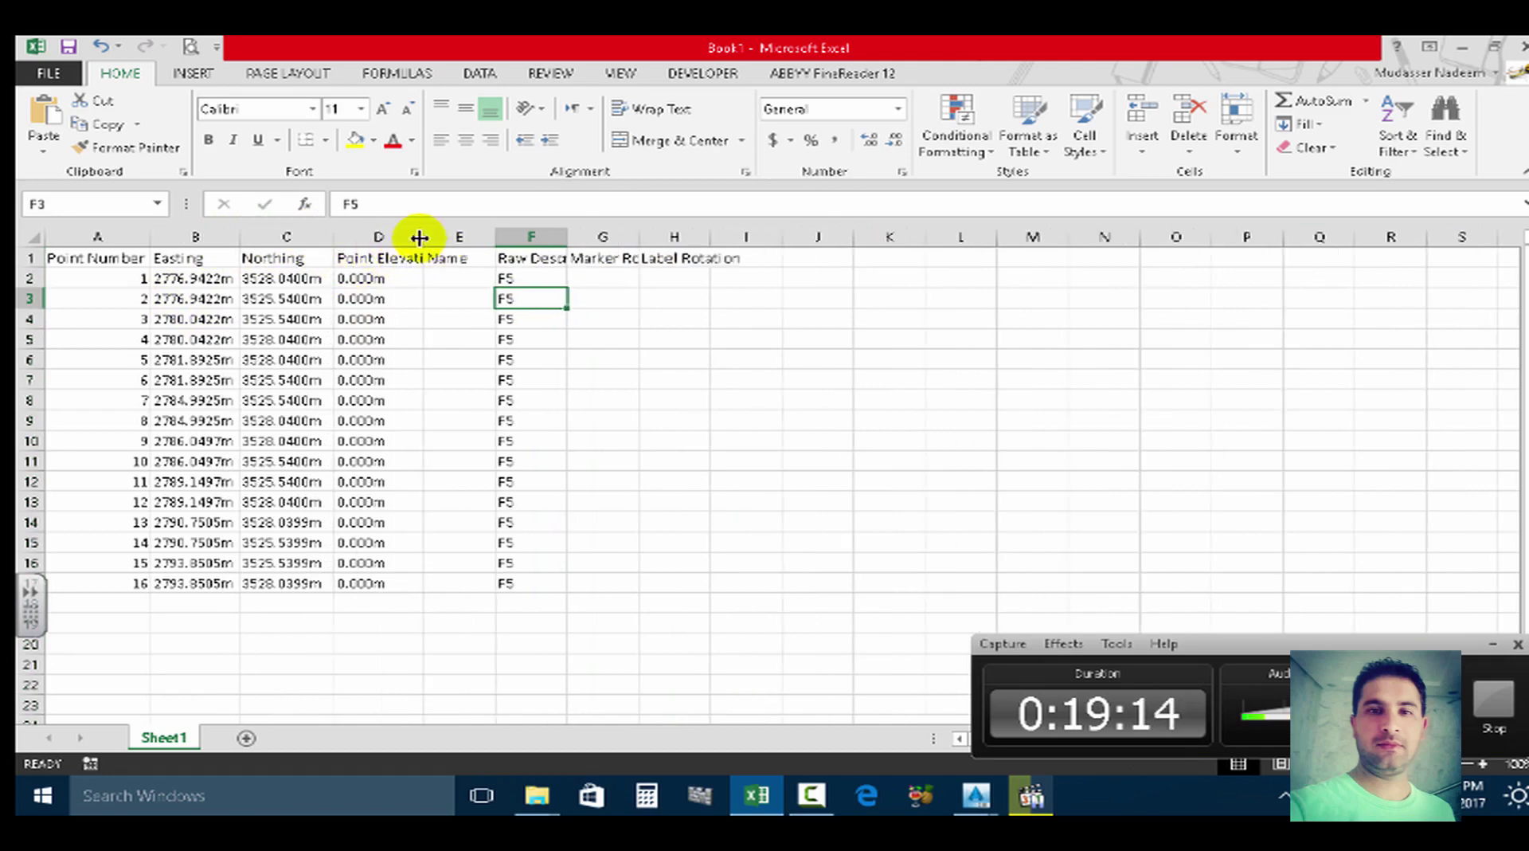
{"action": "double_click", "coordinate": [425, 231]}
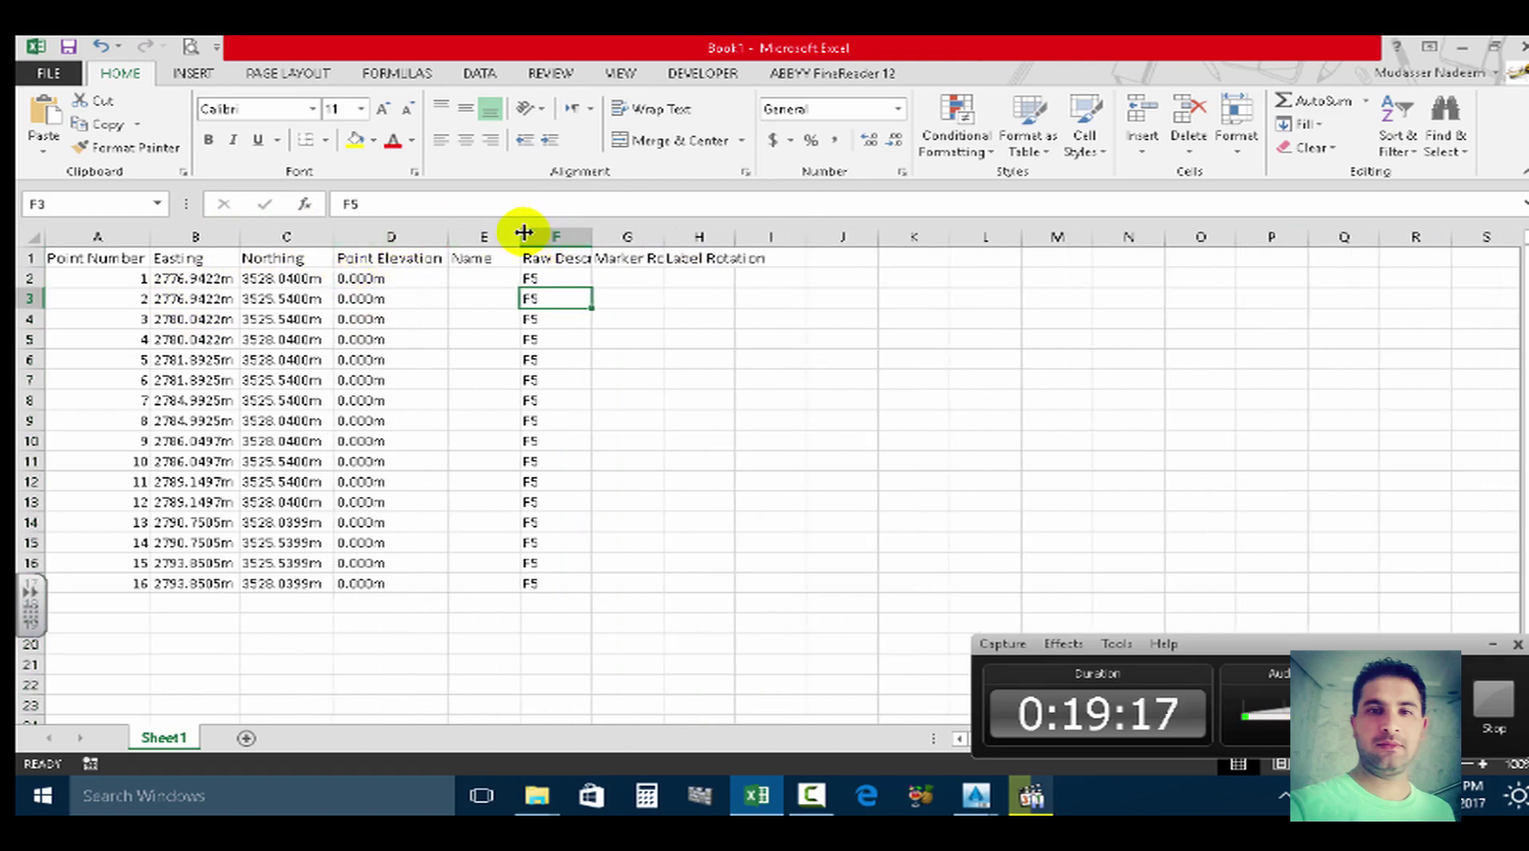
Delete the empty Name column and return to the Civil 3D drawing.
{"action": "left_click", "coordinate": [498, 233]}
{"action": "right_click", "coordinate": [495, 236]}
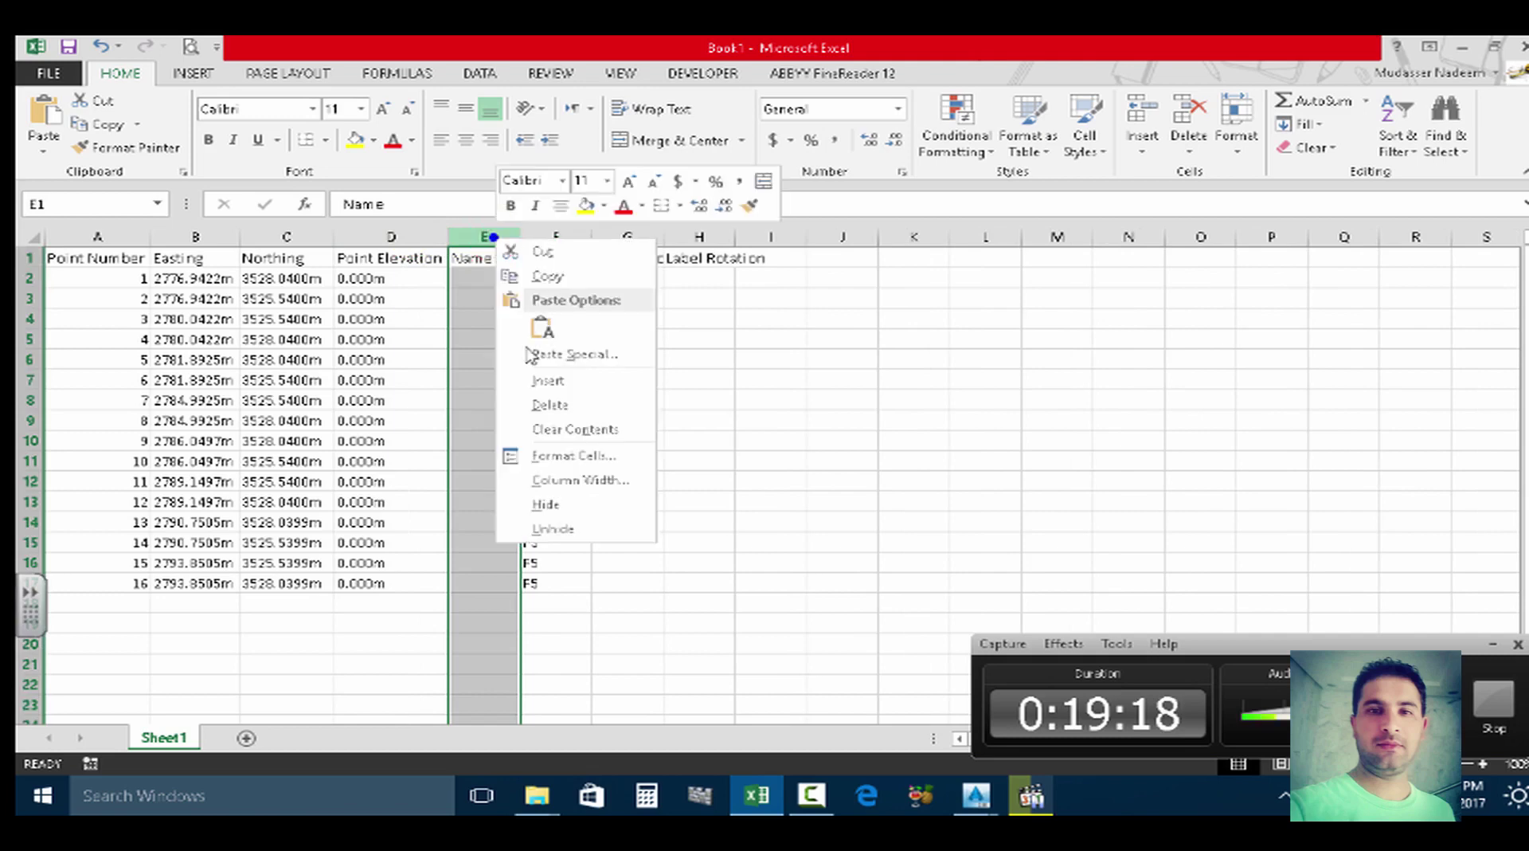
{"action": "left_click", "coordinate": [539, 405]}
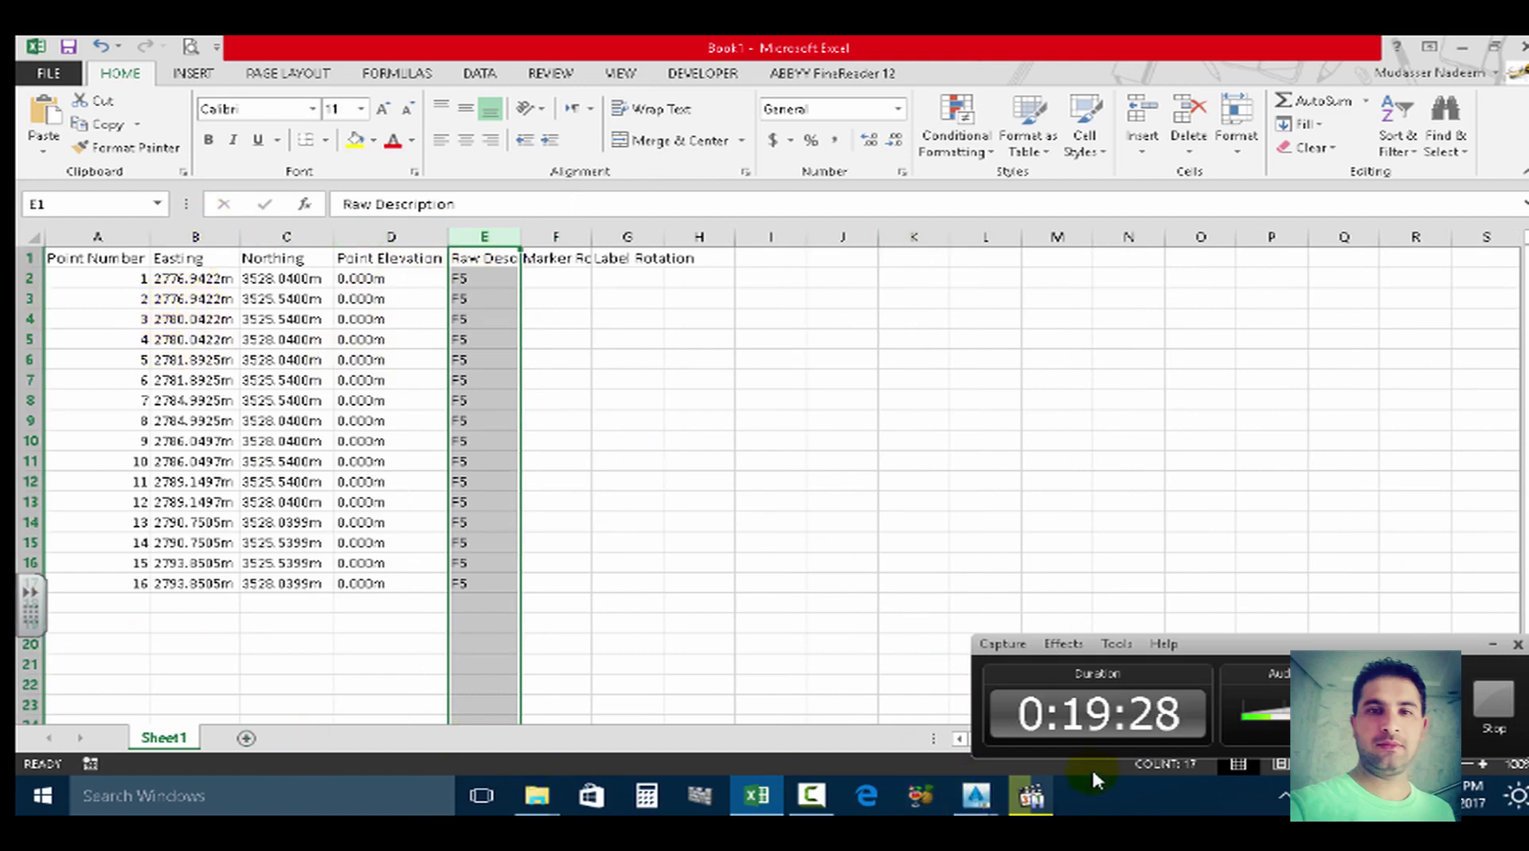
{"action": "left_click", "coordinate": [976, 801]}
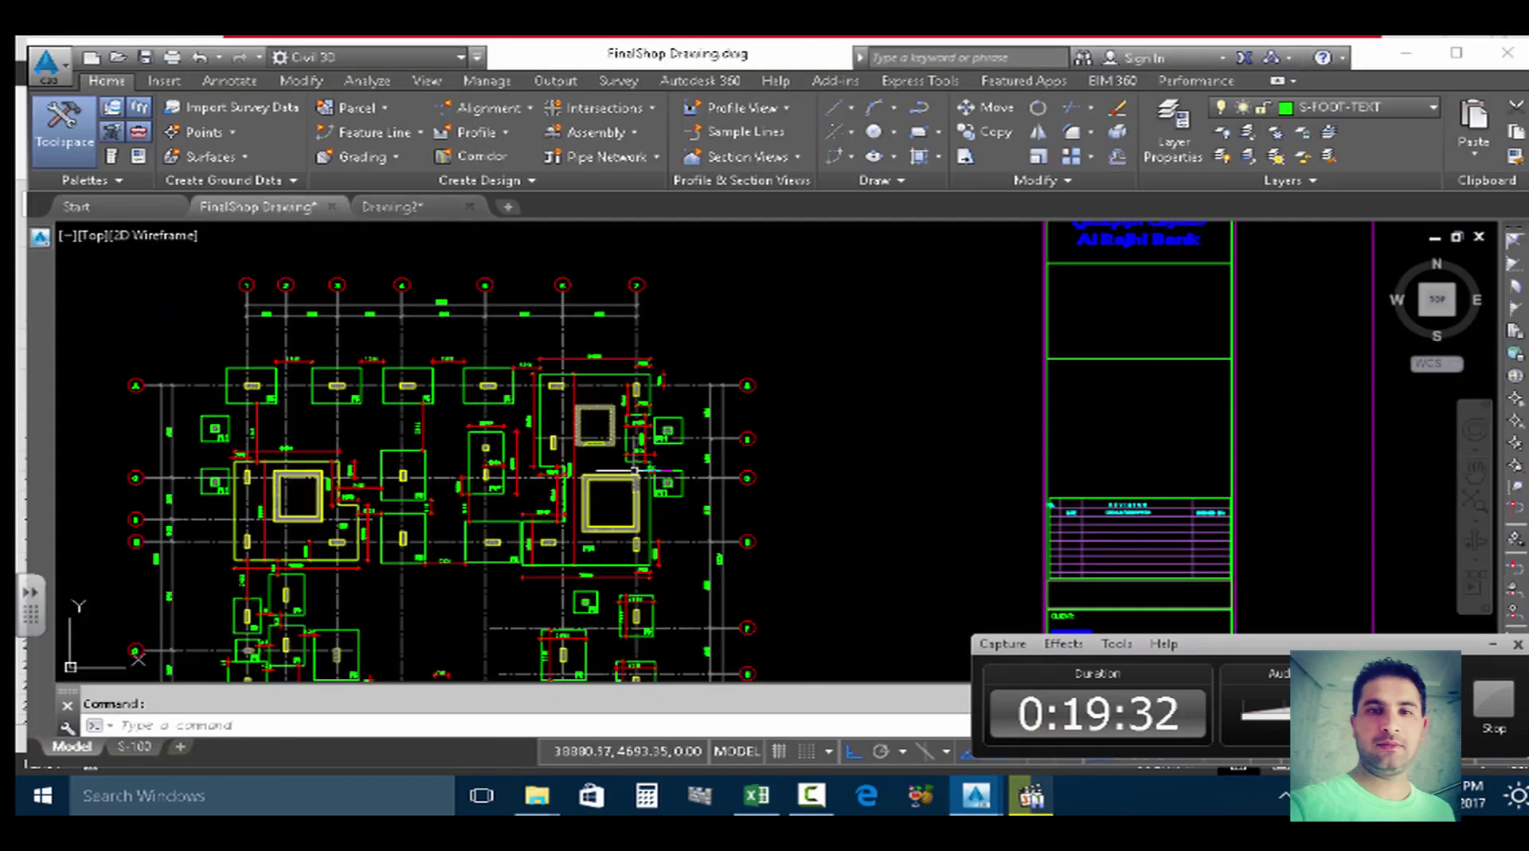
{"action": "scroll", "coordinate": [513, 400], "scroll_direction": "down", "scroll_amount": 2}
{"action": "scroll", "coordinate": [573, 391], "scroll_direction": "down", "scroll_amount": 2}
{"action": "scroll", "coordinate": [645, 375], "scroll_direction": "down", "scroll_amount": 4}
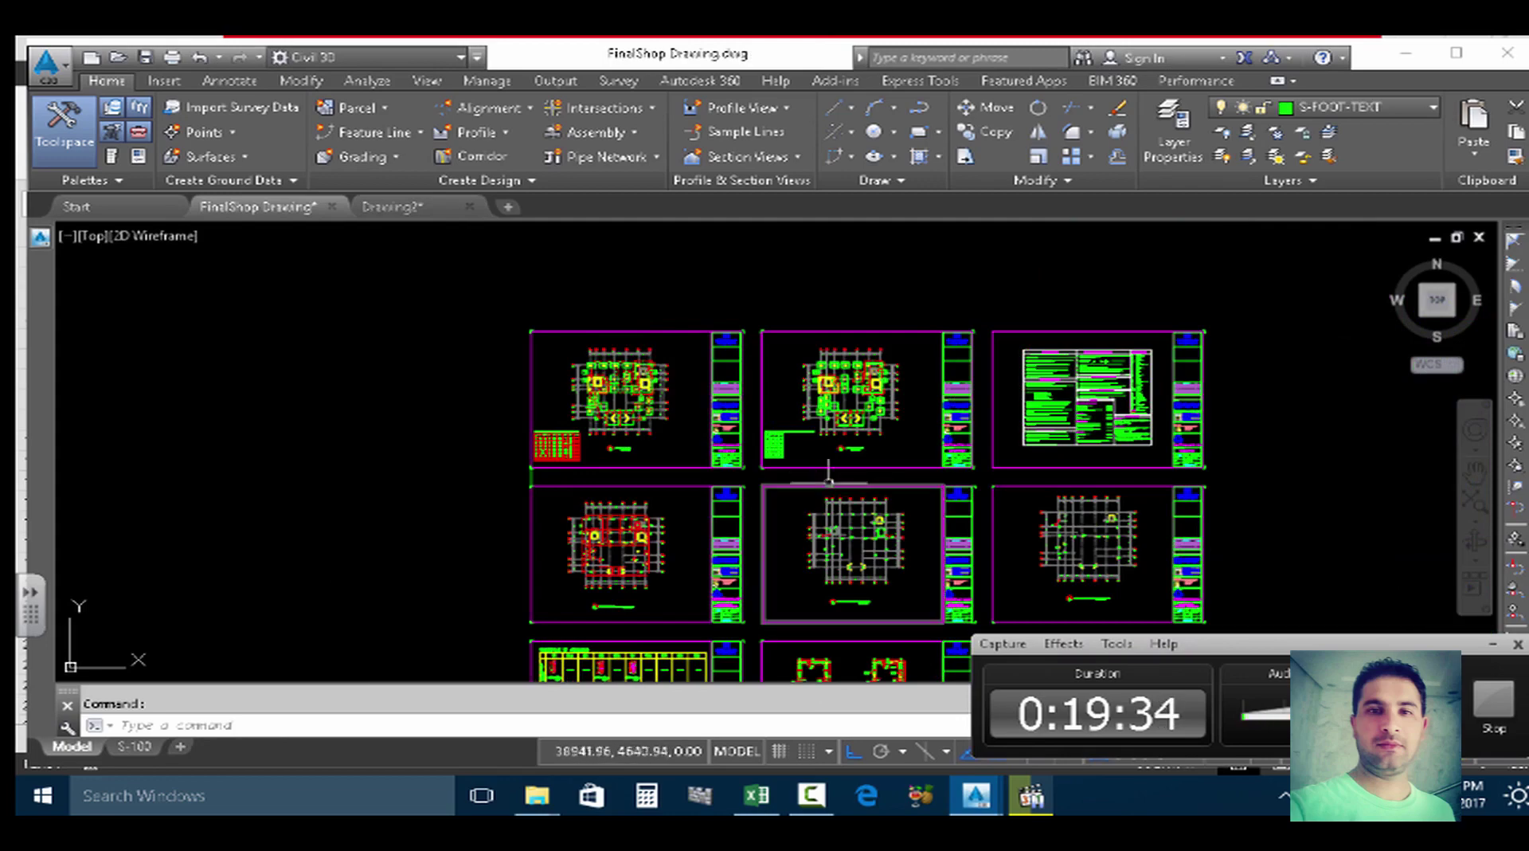
{"action": "scroll", "coordinate": [637, 351], "scroll_direction": "up", "scroll_amount": 6}
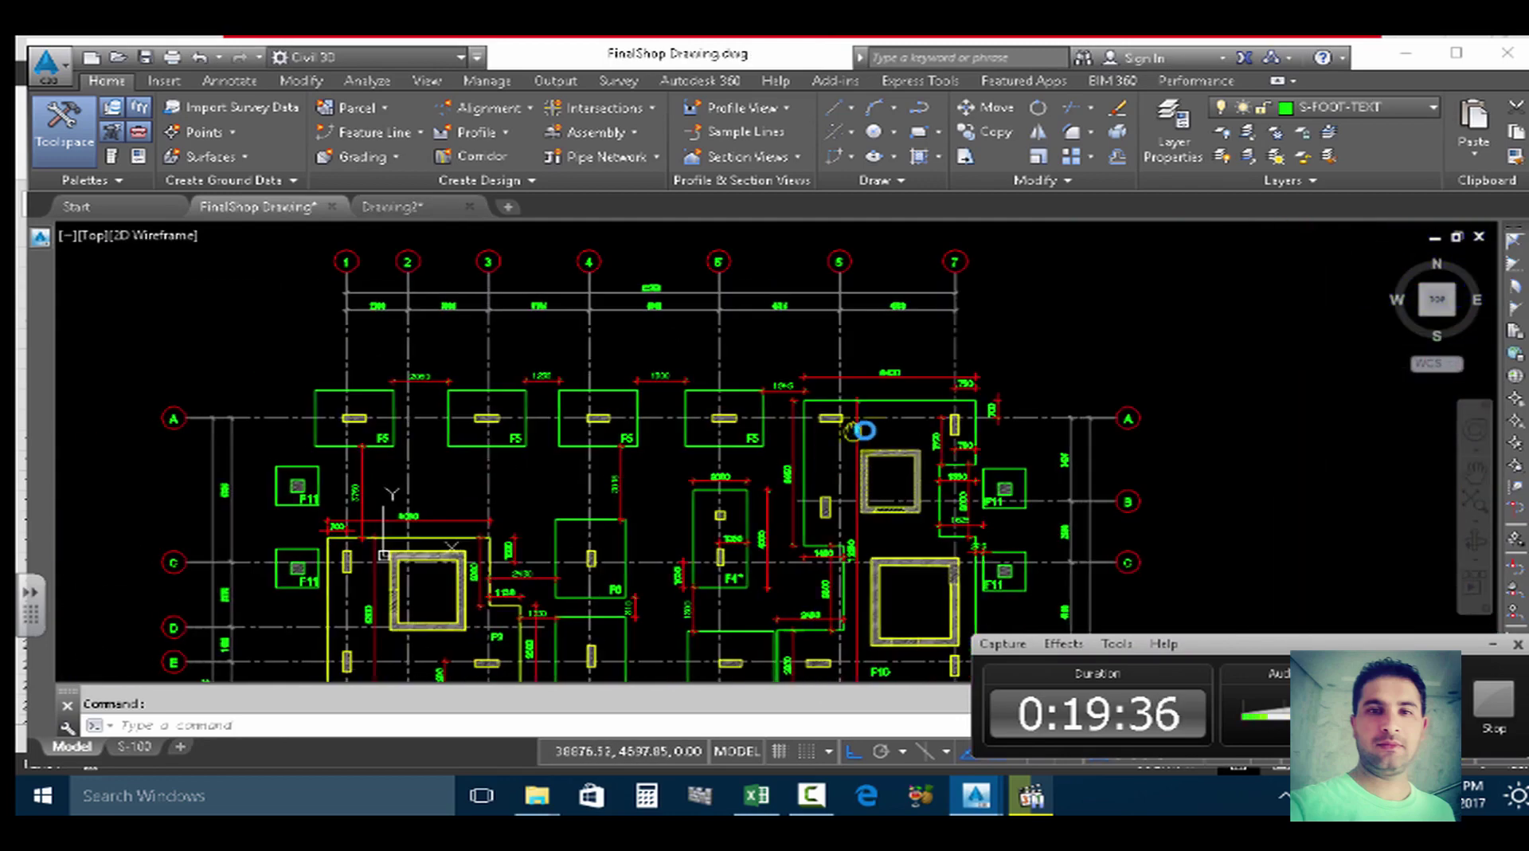
{"action": "scroll", "coordinate": [341, 410], "scroll_direction": "up", "scroll_amount": 4}
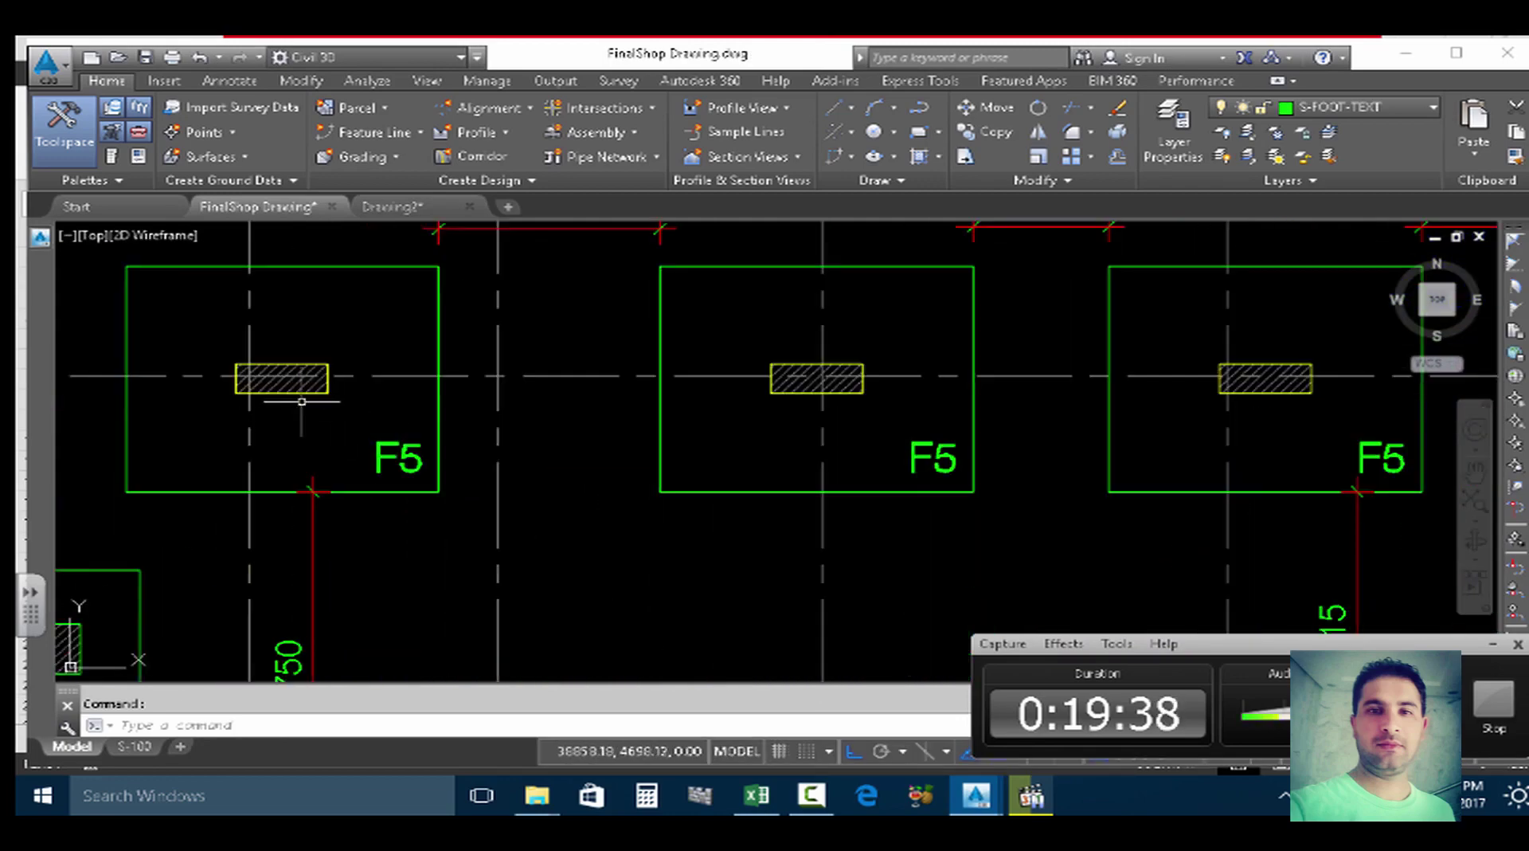
{"action": "scroll", "coordinate": [302, 401], "scroll_direction": "down", "scroll_amount": 2}
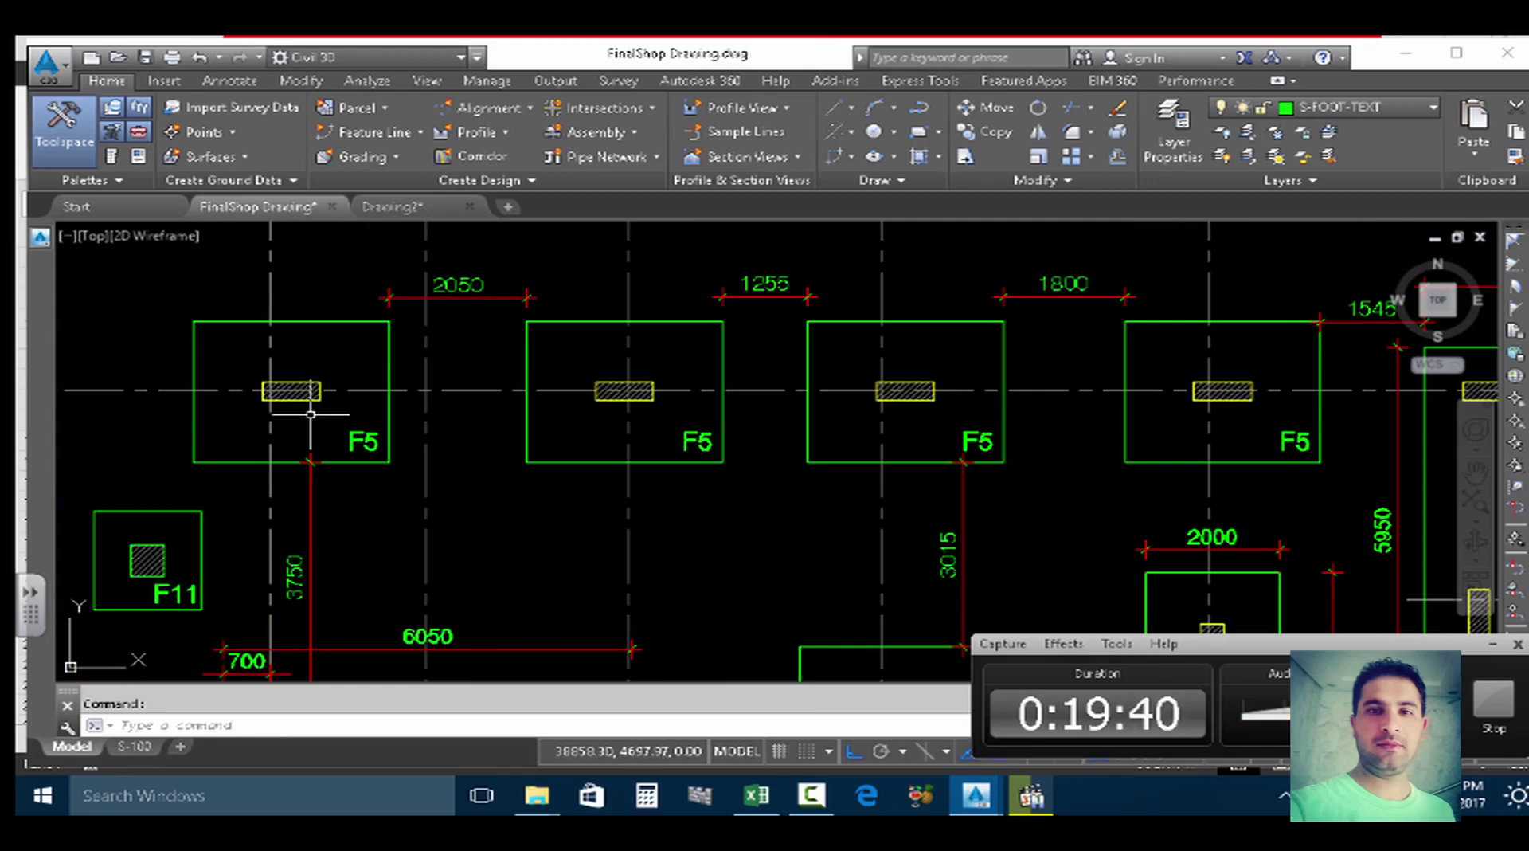